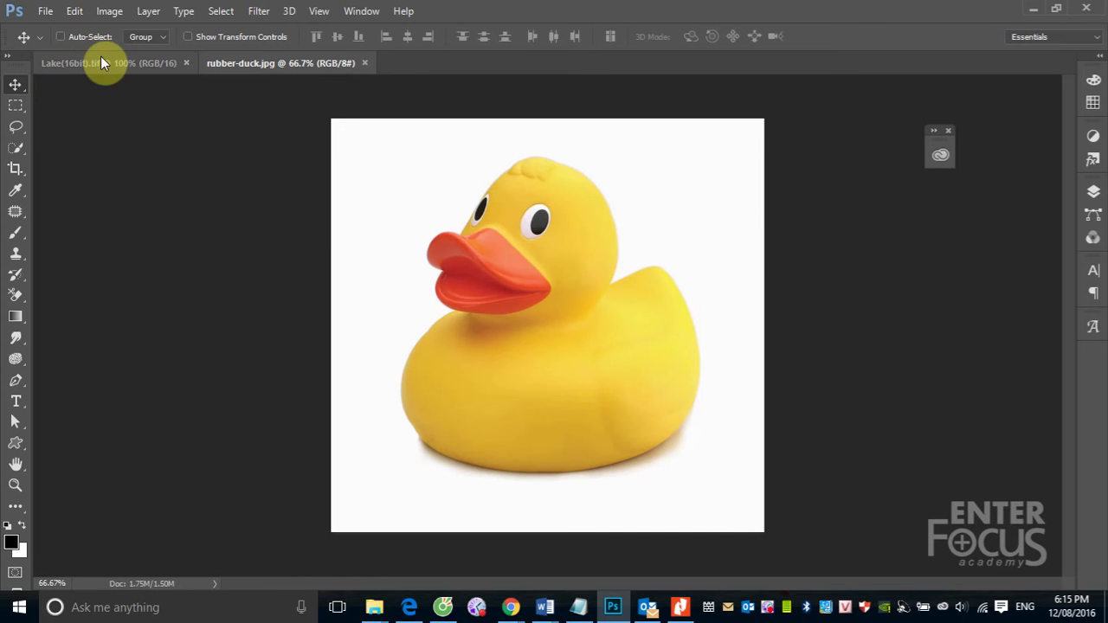
- Glance at the lake photo, then show rubber-duck.jpg's Layers panel with its single Background layer
left_click(106, 66)
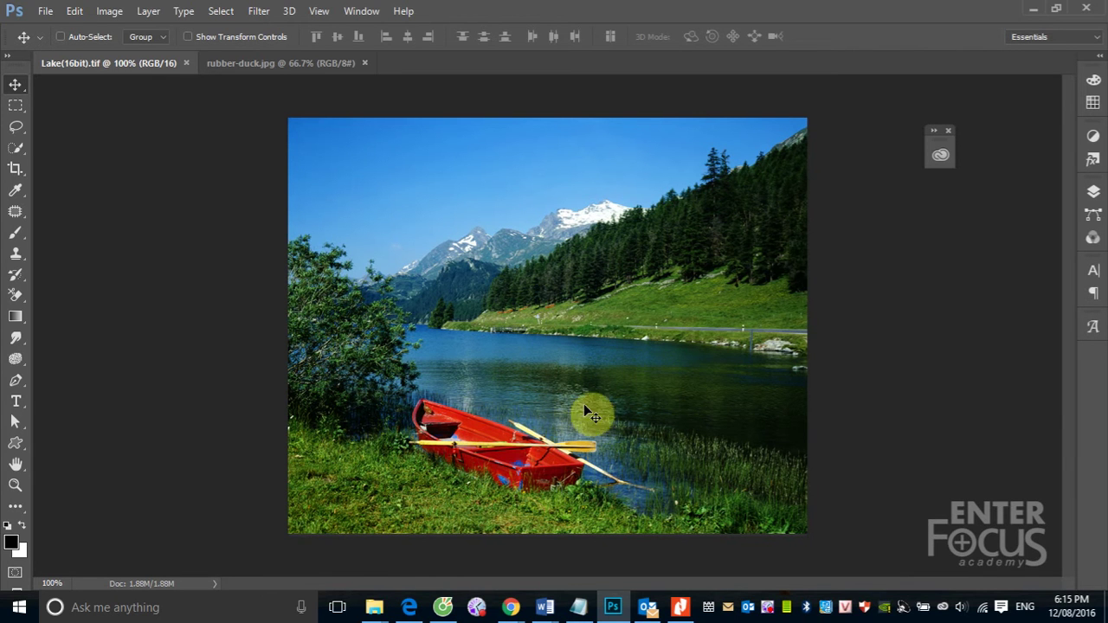
left_click(315, 69)
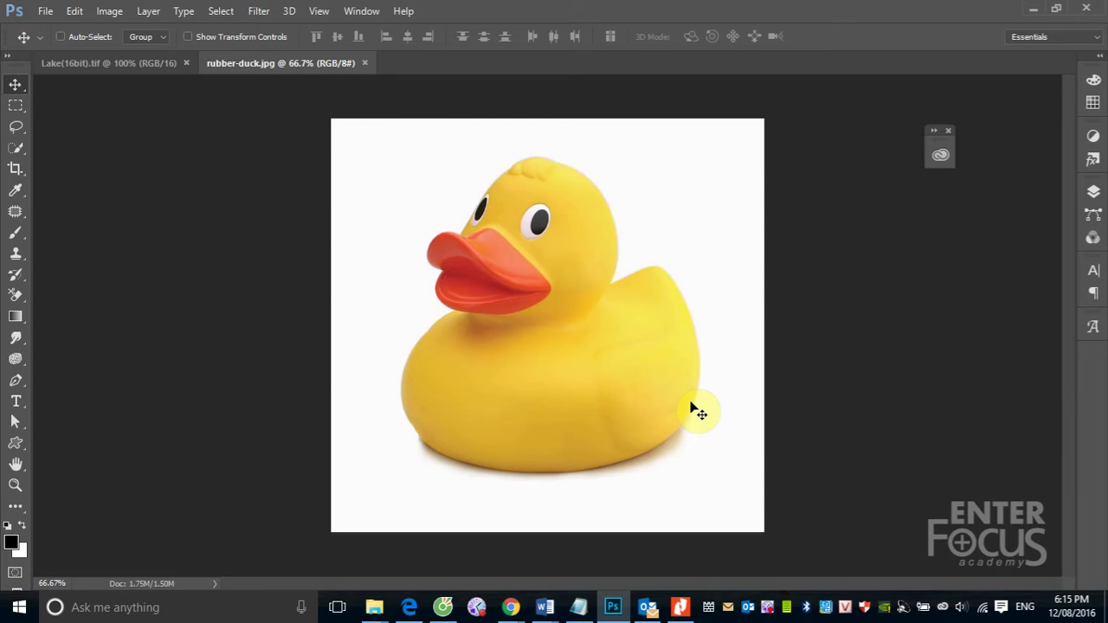
left_click(1093, 199)
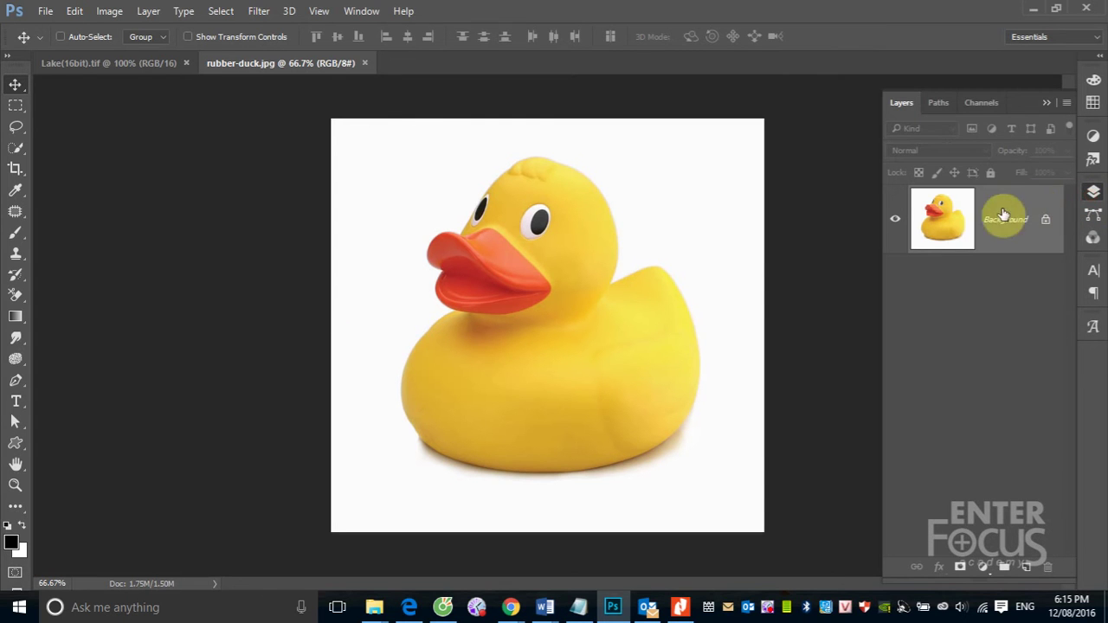
- Load Path 1 as a selection, drag the duck into Lake(16bit).tif, and scale it to about 14%
left_click(943, 103)
left_click(921, 158, "ctrl")
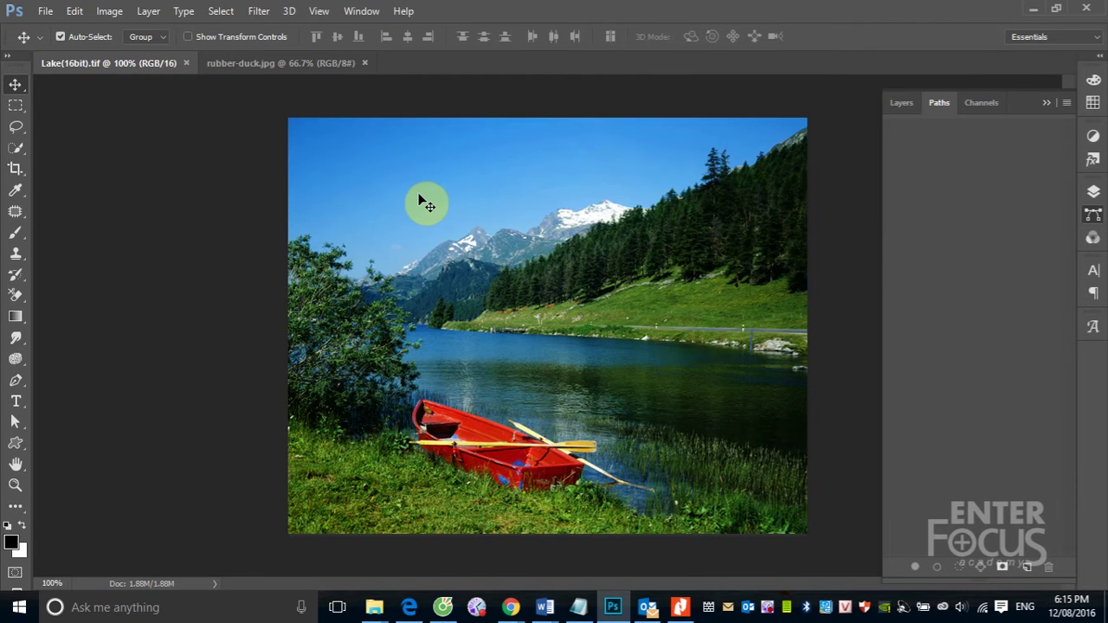
left_click_drag(169, 102, 437, 225)
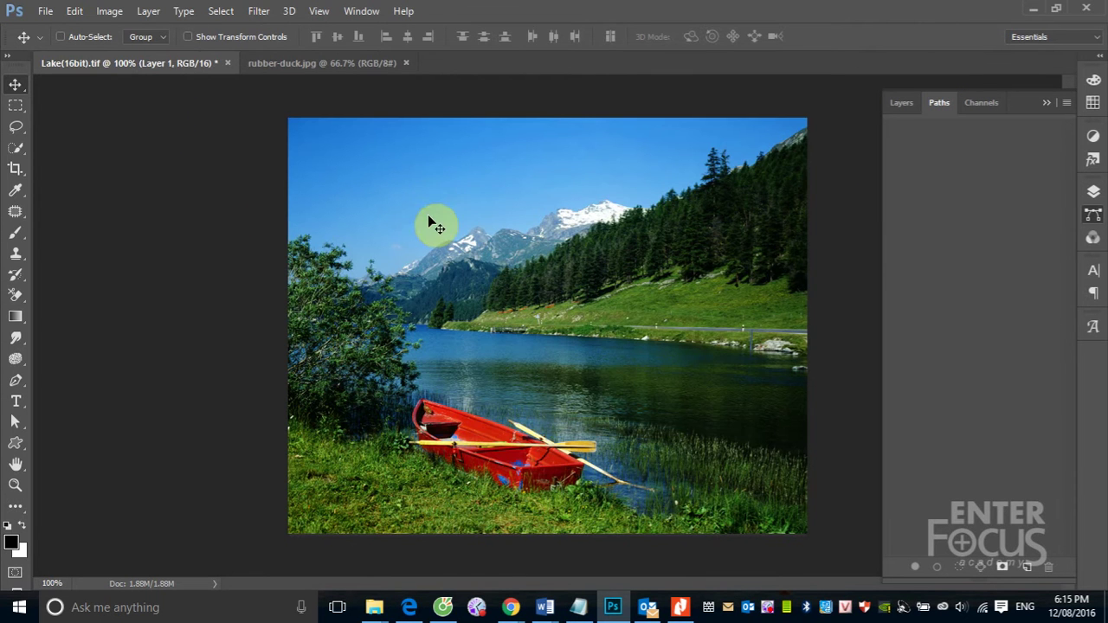
key("ctrl+t")
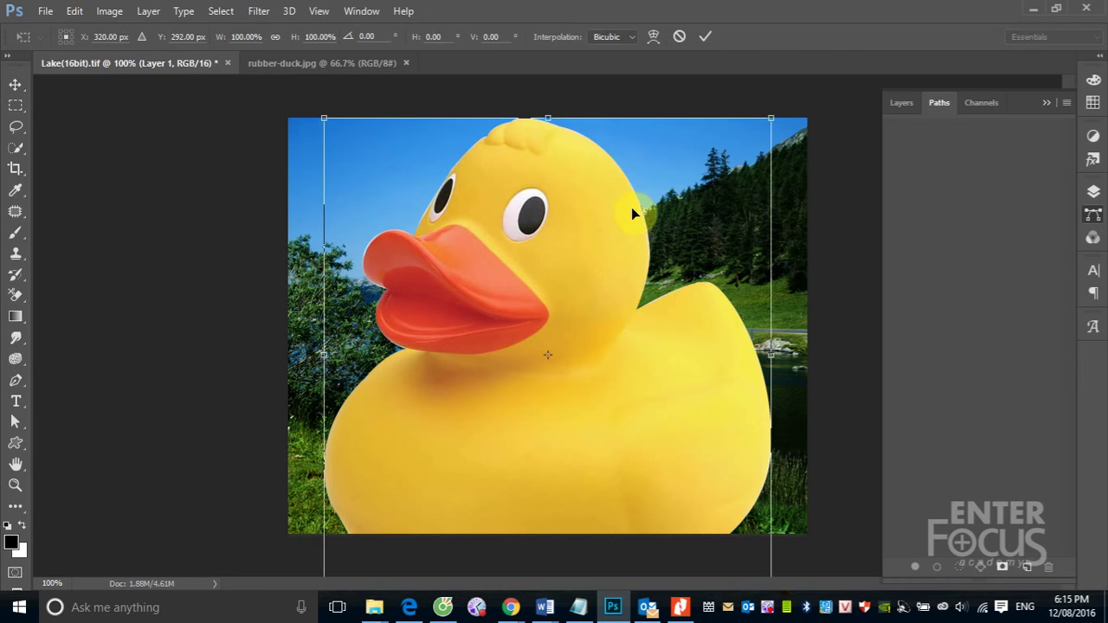
mouse_move(770, 117)
left_mouse_down()
mouse_move(594, 355)
mouse_move(609, 350)
left_mouse_up()
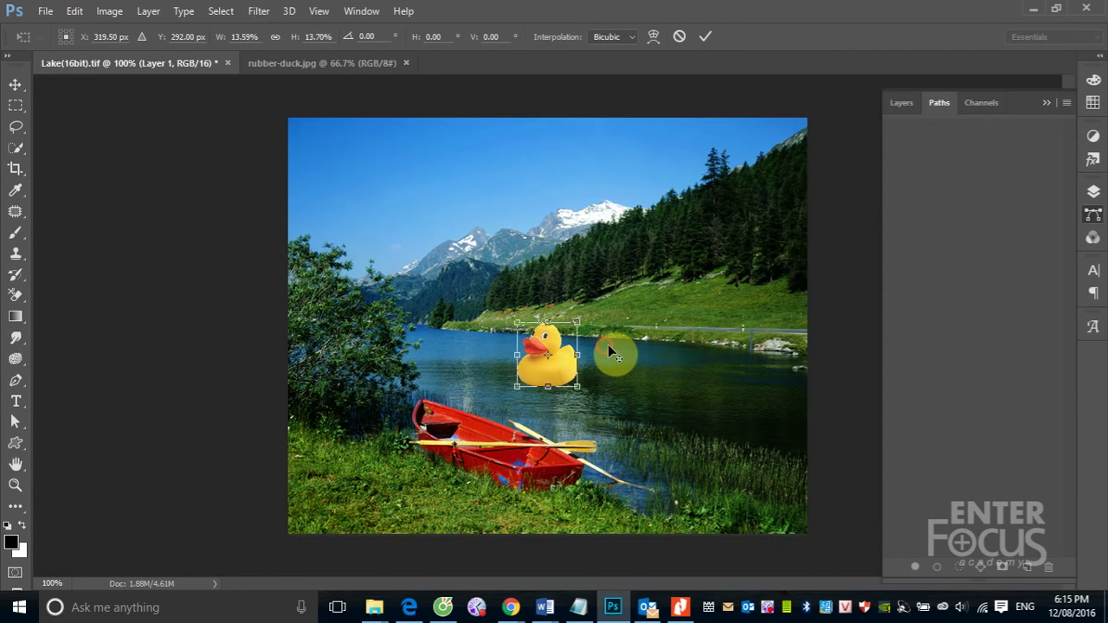
key("Return")
- Select Layer 1, nudge the duck slightly down and right, and show the lake's layers
right_click(562, 373)
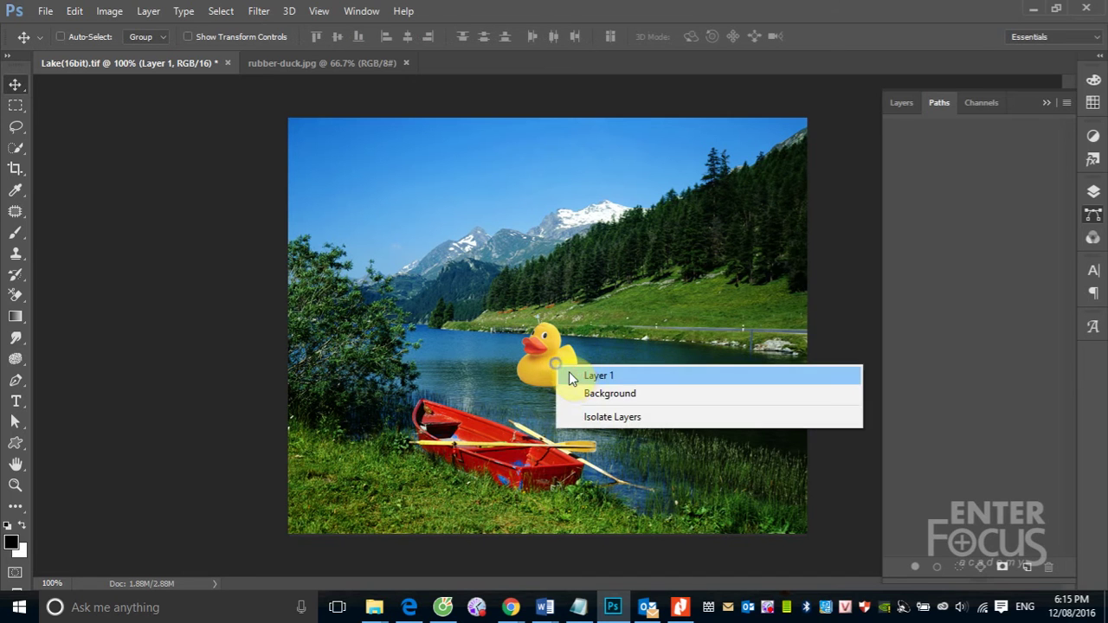
left_click(568, 374)
left_click_drag(552, 371, 558, 381)
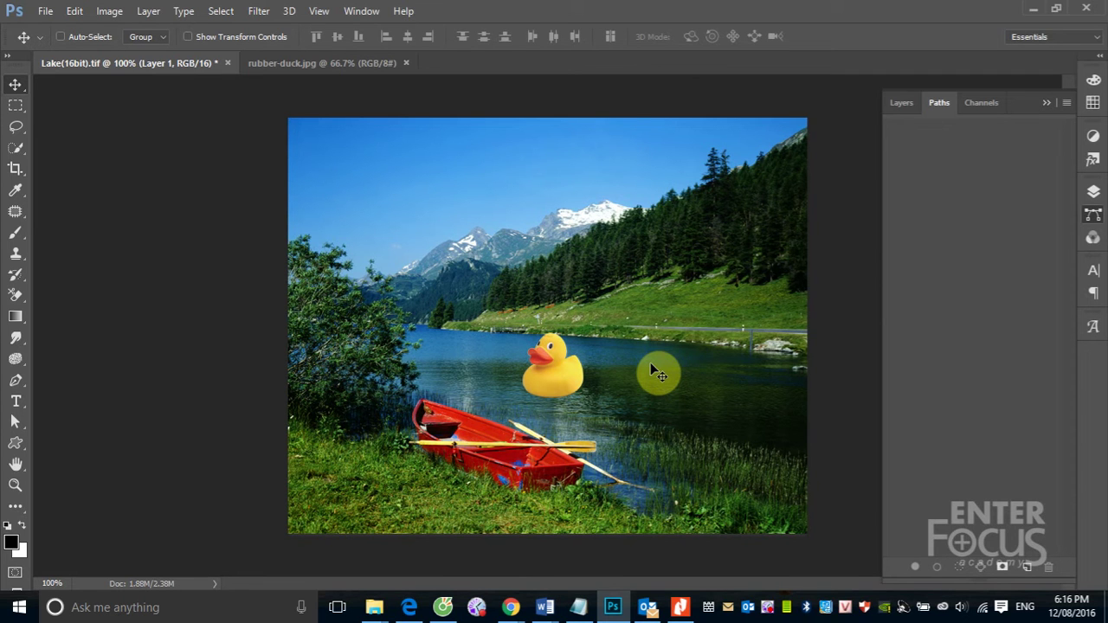
left_click(901, 103)
left_click(566, 379)
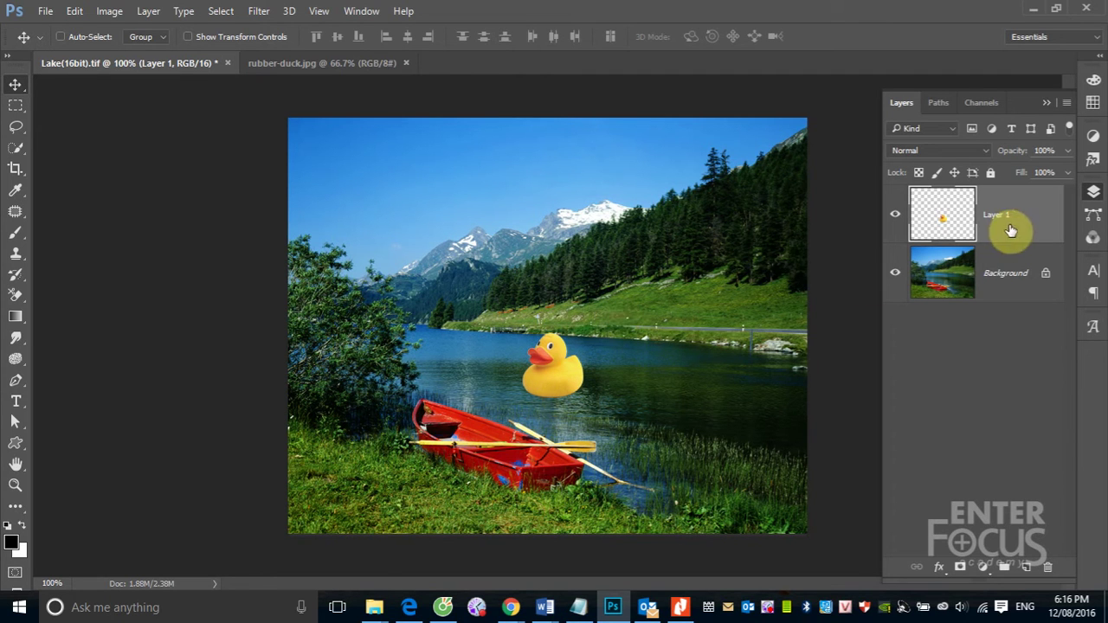
- Zoom in on the duck to about 389%
left_click_drag(597, 400, 626, 391)
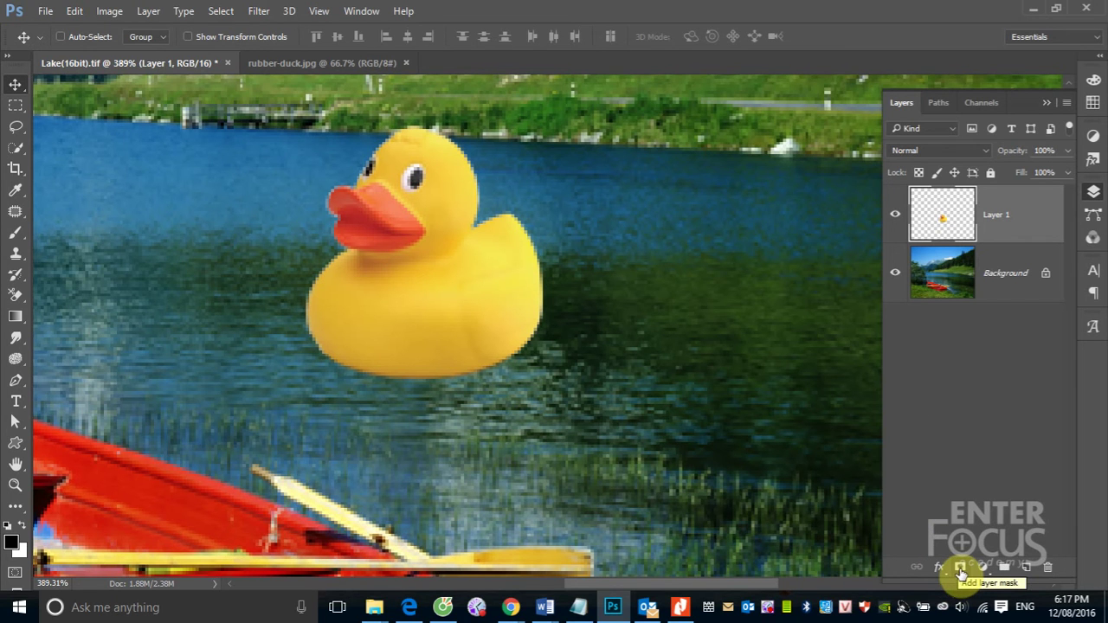
- Add a reveal-all layer mask to Layer 1 and widen the Layers panel
left_click(960, 568)
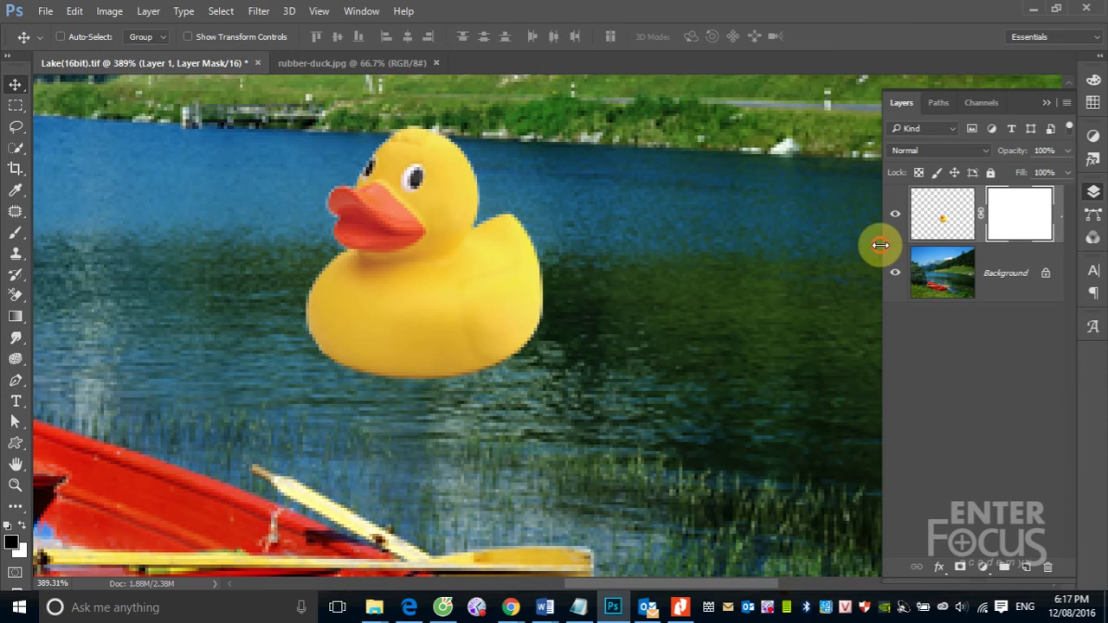
left_click_drag(884, 246, 793, 245)
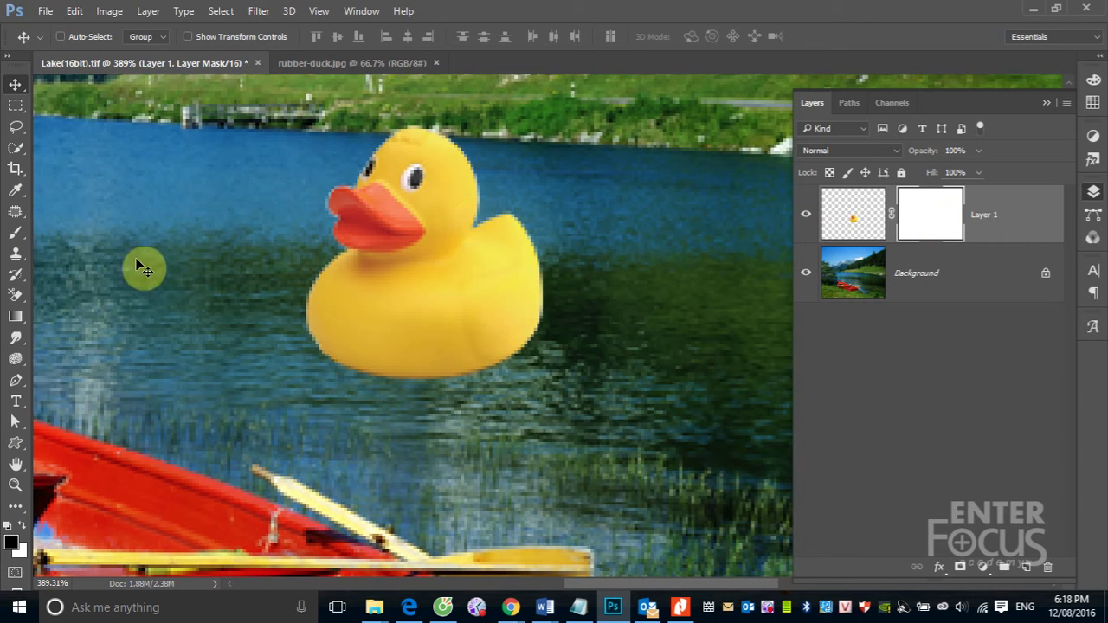
- Choose the Brush tool and set the foreground colour to near-black
left_click(18, 234)
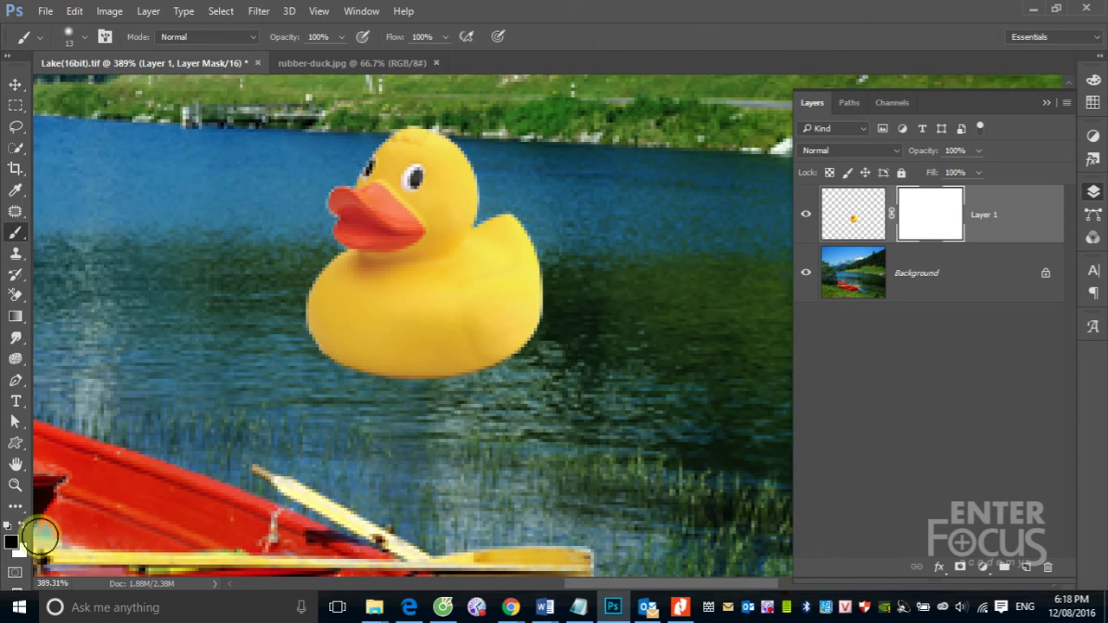
left_click(7, 55)
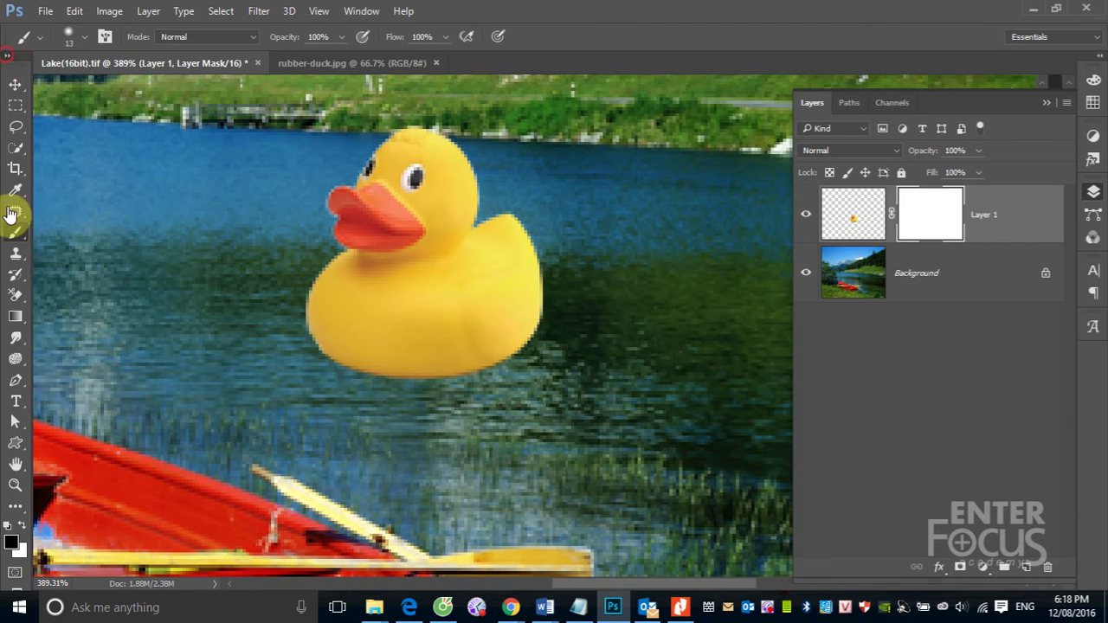
left_click(24, 326)
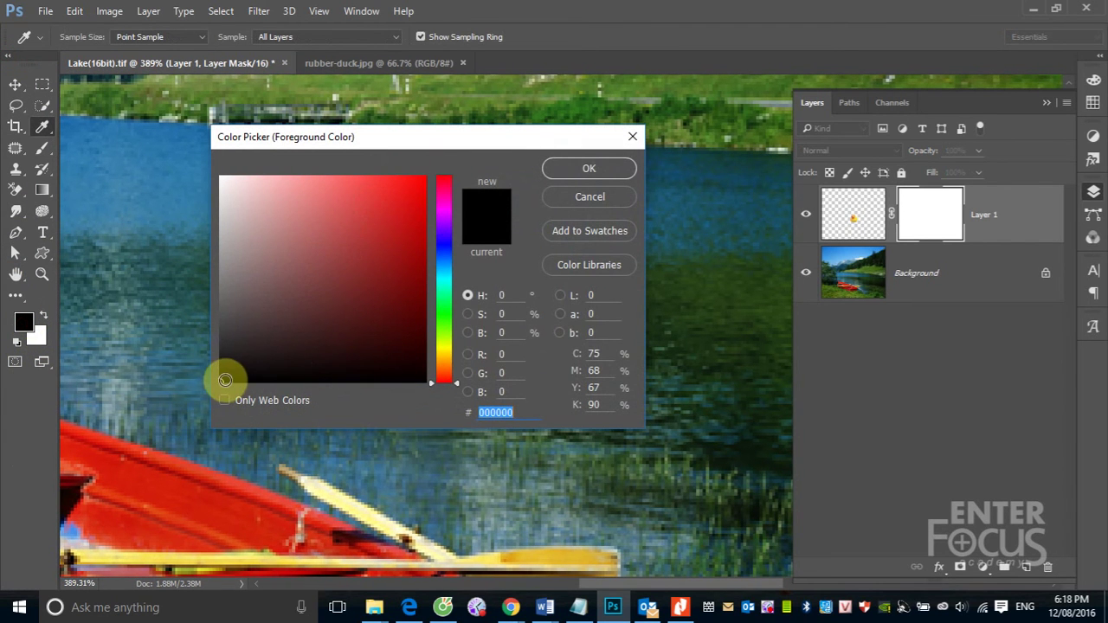
left_click(224, 379)
left_click(561, 171)
key("b")
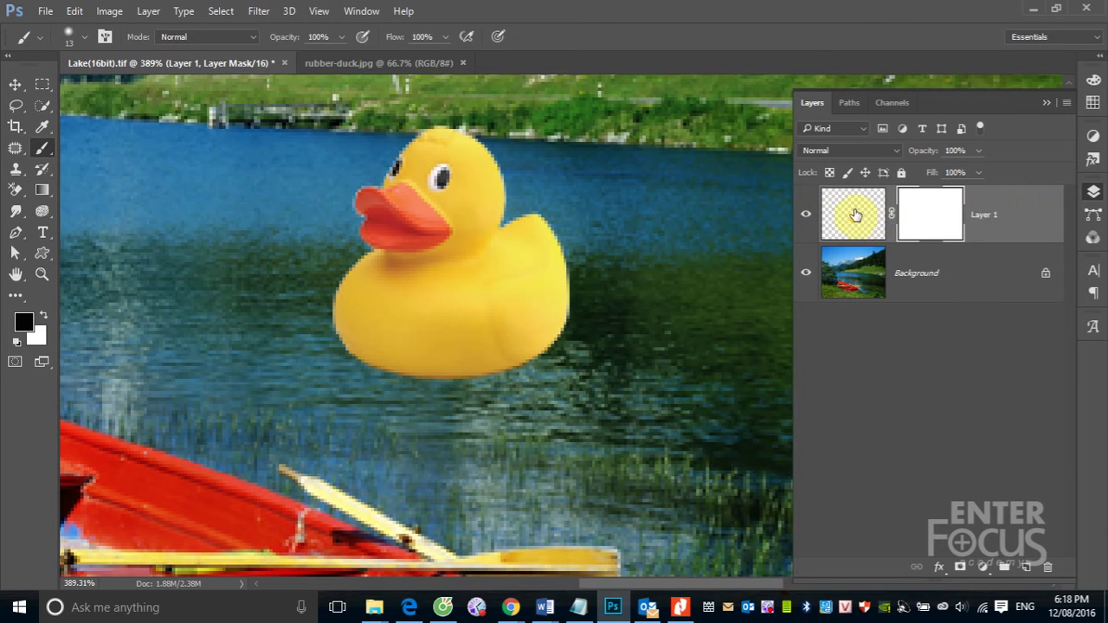
- Paint a test black stroke across the duck's image pixels, then undo it
left_click(854, 215)
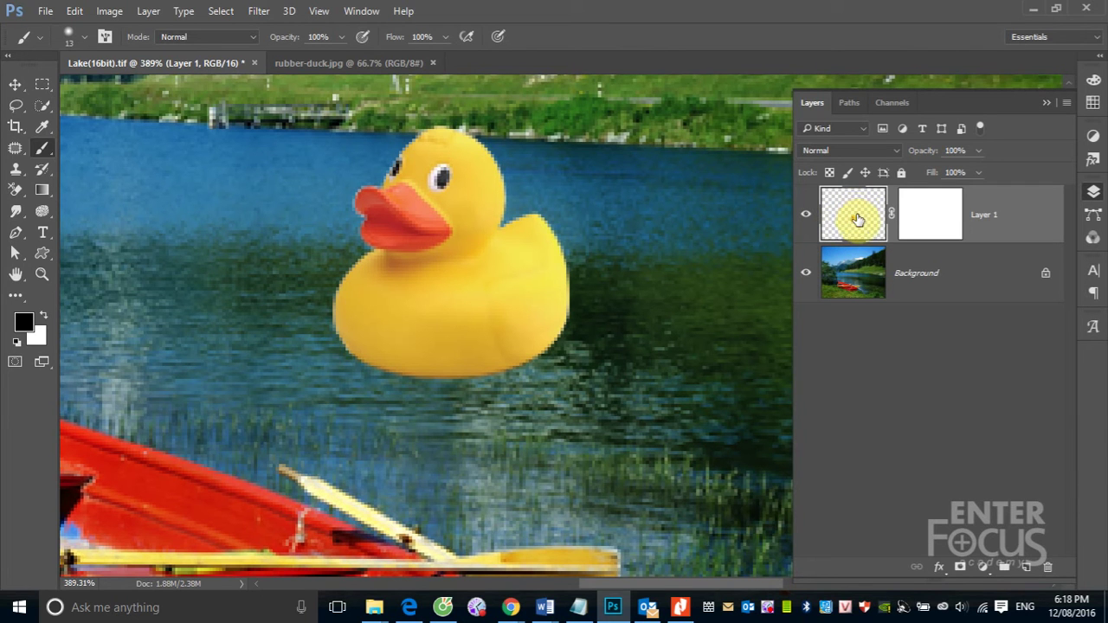
left_click(935, 216)
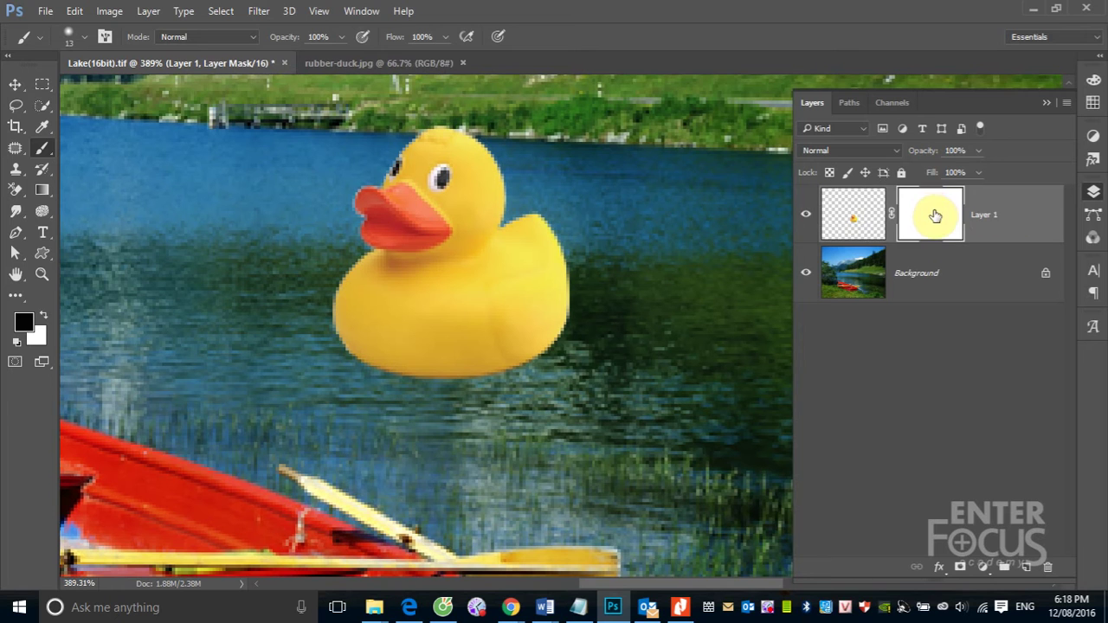
left_click(840, 205)
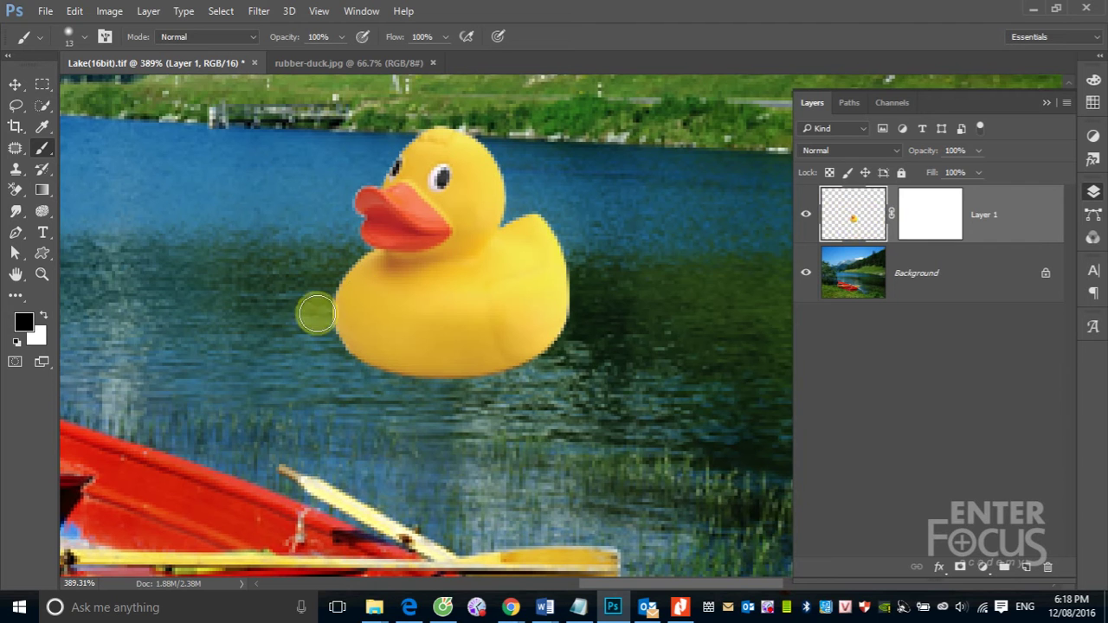
left_click_drag(339, 319, 543, 309)
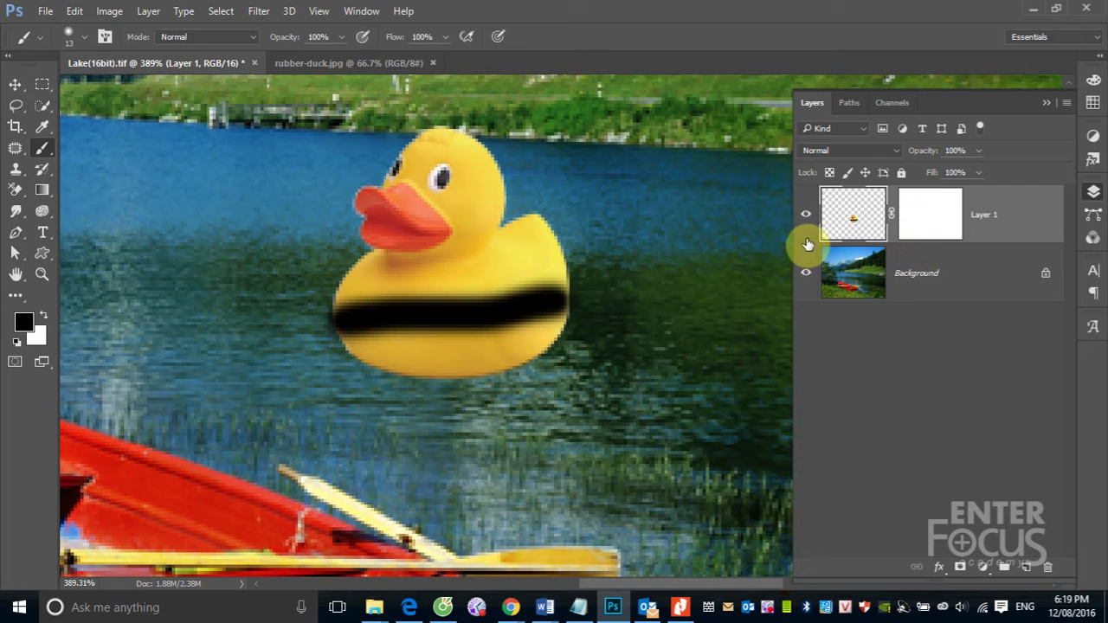
key("ctrl+z")
- Paint black on Layer 1's mask along the duck's bottom edge
left_click(942, 218)
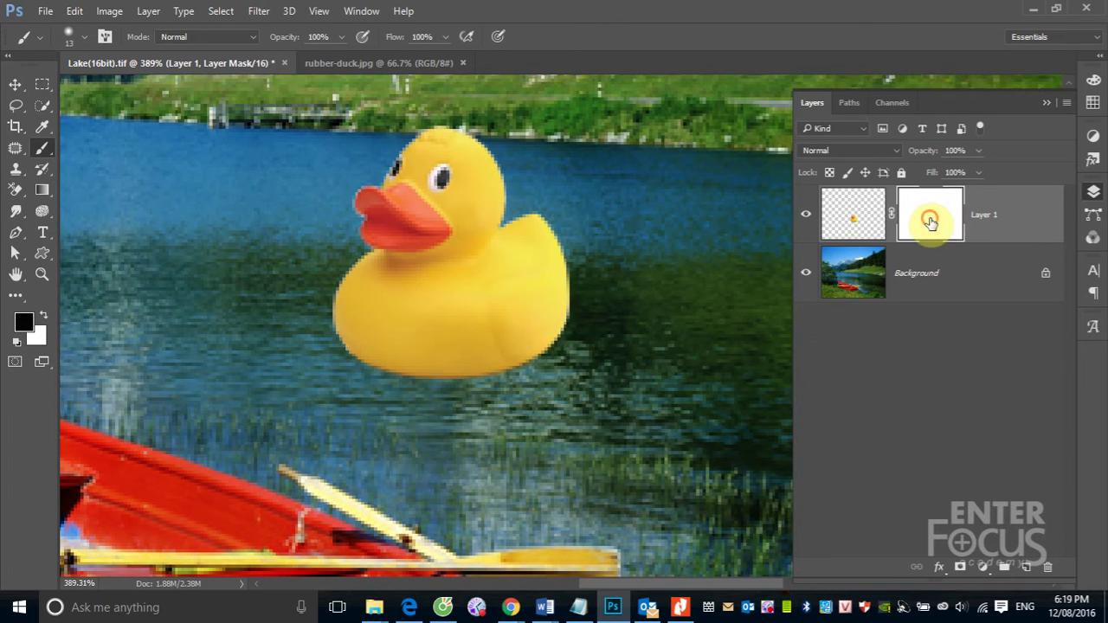
mouse_move(328, 346)
left_mouse_down()
mouse_move(450, 355)
mouse_move(563, 326)
mouse_move(314, 337)
mouse_move(381, 354)
mouse_move(588, 309)
left_mouse_up()
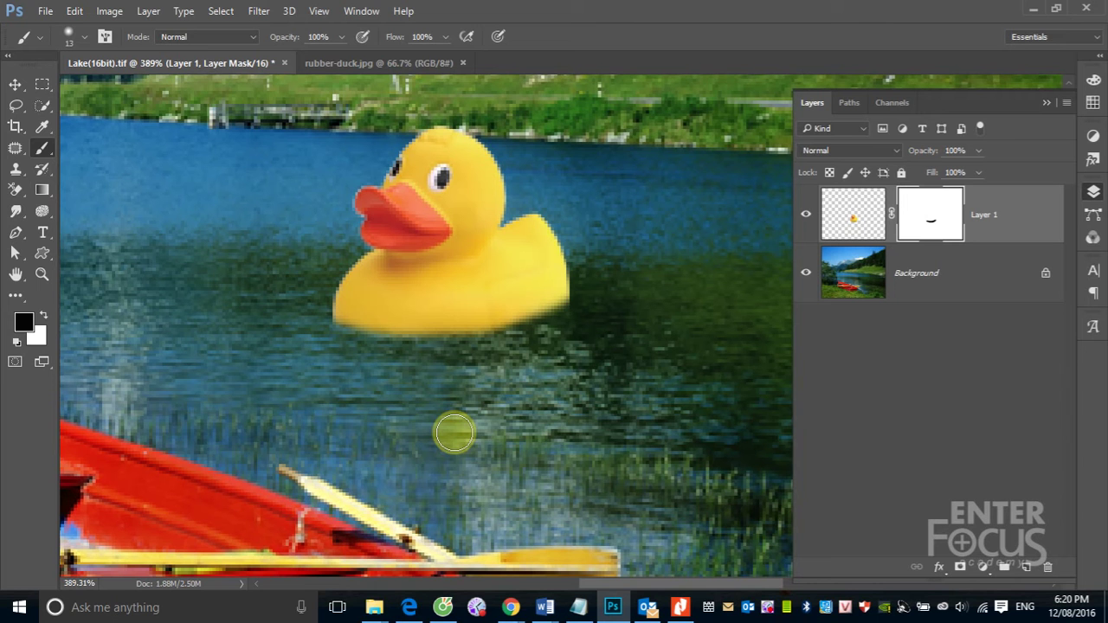
- Paint dark grey along the duck's base to blend it, then toggle the mask off and on
left_click(23, 323)
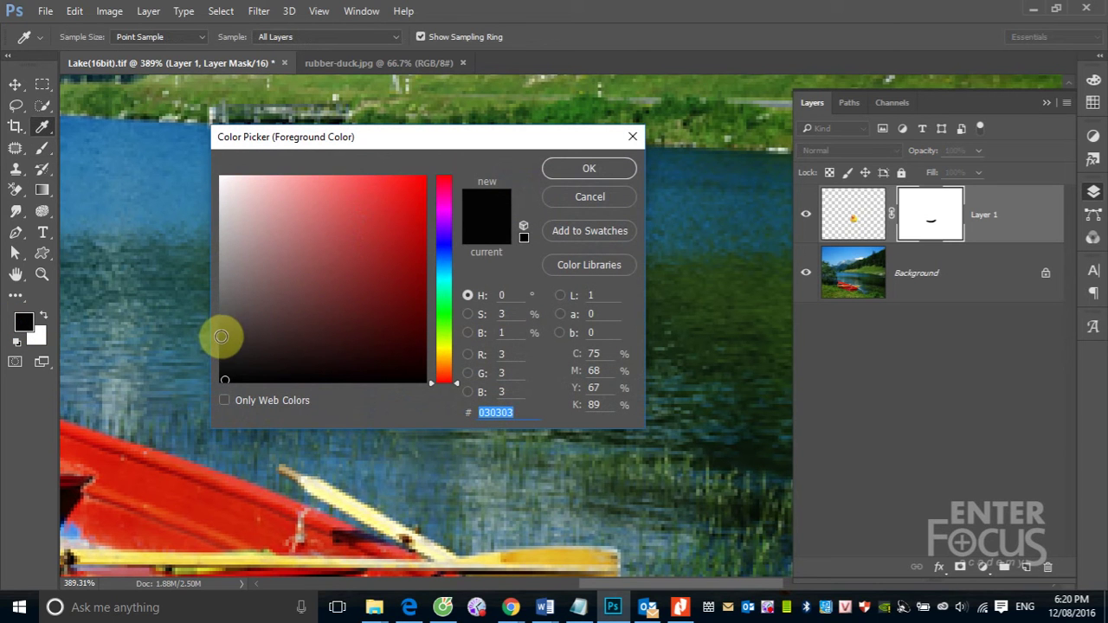
left_click(220, 332)
left_click(578, 171)
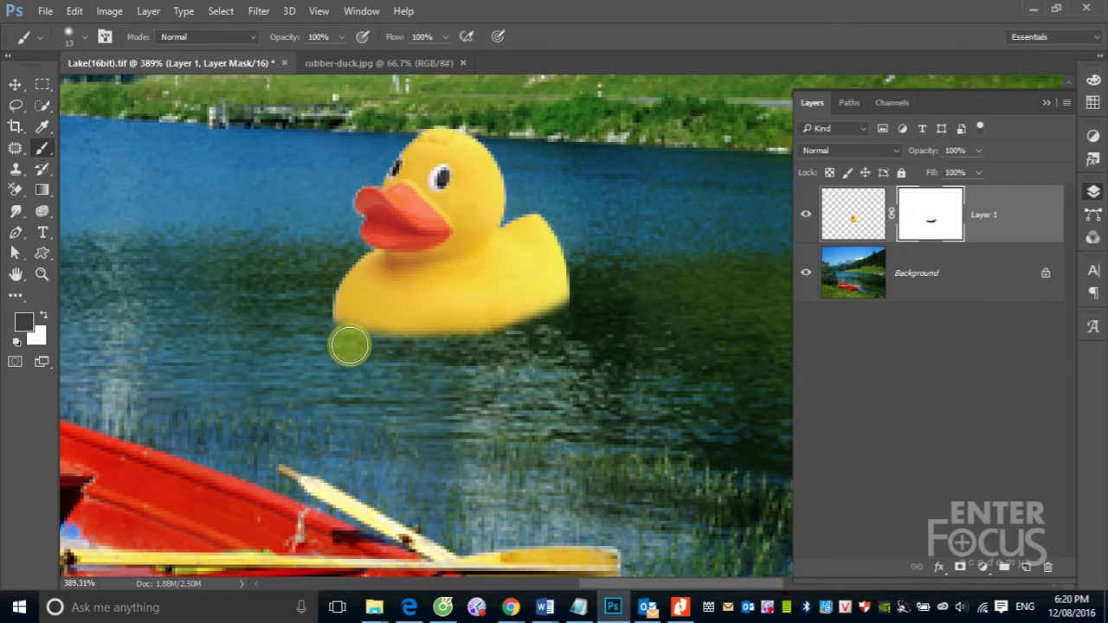
mouse_move(369, 348)
left_mouse_down()
mouse_move(564, 316)
mouse_move(394, 359)
mouse_move(548, 334)
mouse_move(586, 294)
mouse_move(510, 347)
left_mouse_up()
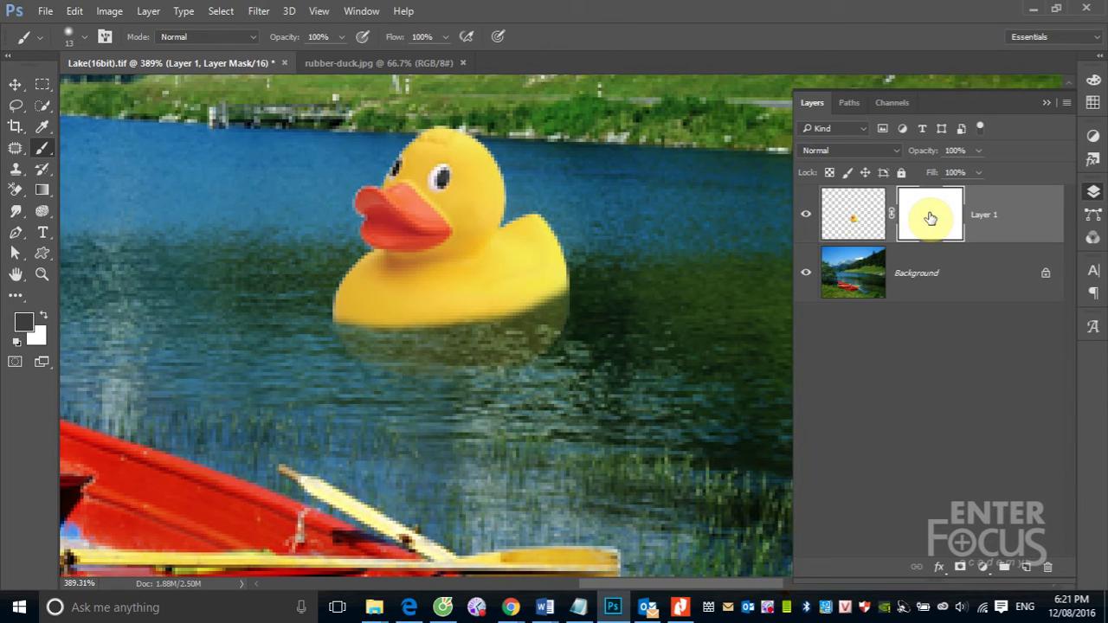
left_click(929, 216, "shift")
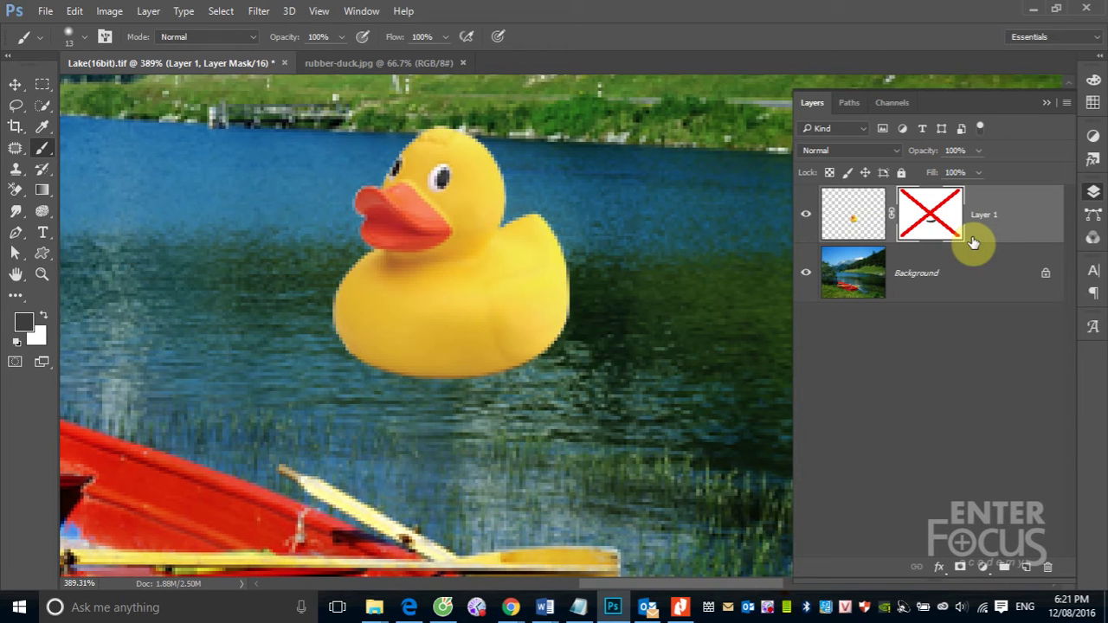
left_click(935, 215, "shift")
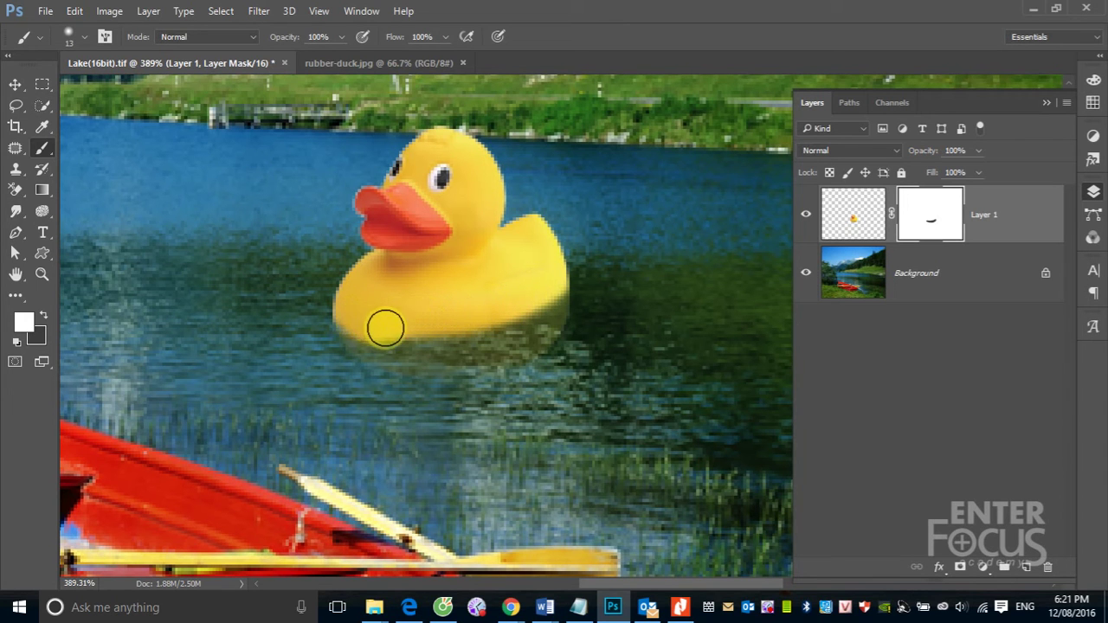
- Dab the mask at the duck's lower edge to restore it over the water
mouse_move(386, 328)
left_mouse_down()
mouse_move(552, 290)
mouse_move(463, 321)
mouse_move(384, 327)
left_mouse_up()
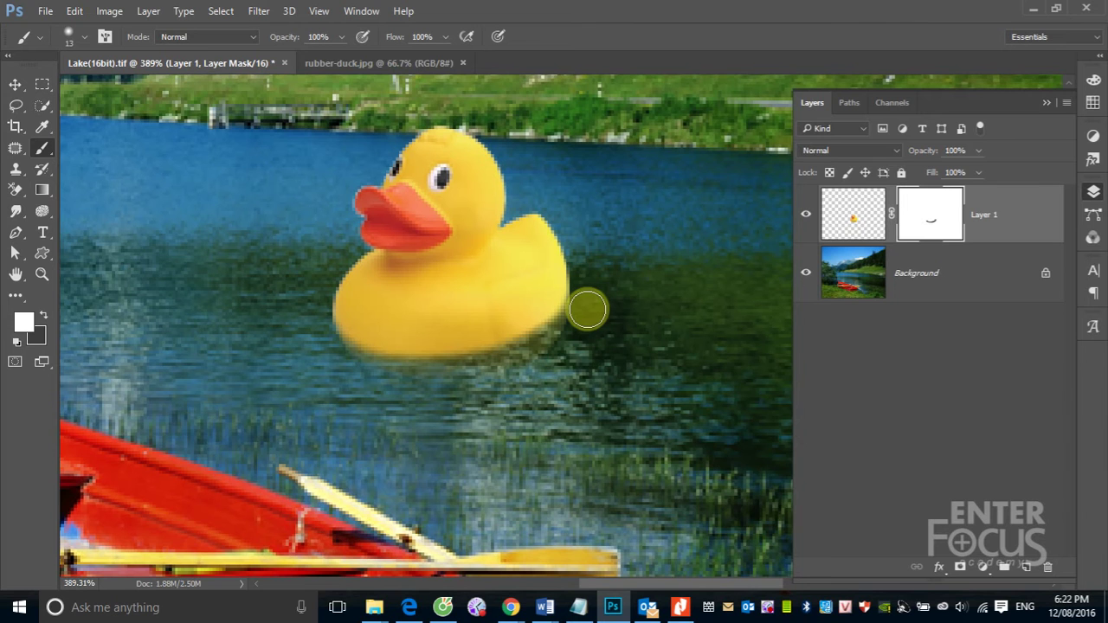
- In rubber-duck.jpg, copy the Background to a new layer, flip it vertically, and move it down
left_click(366, 61)
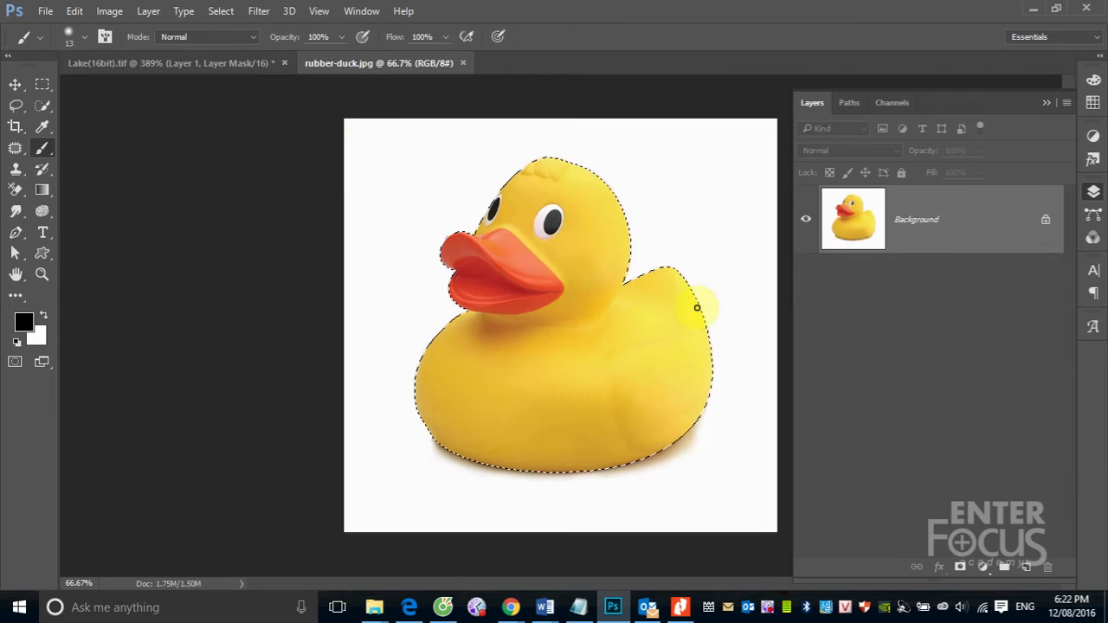
key("ctrl+d")
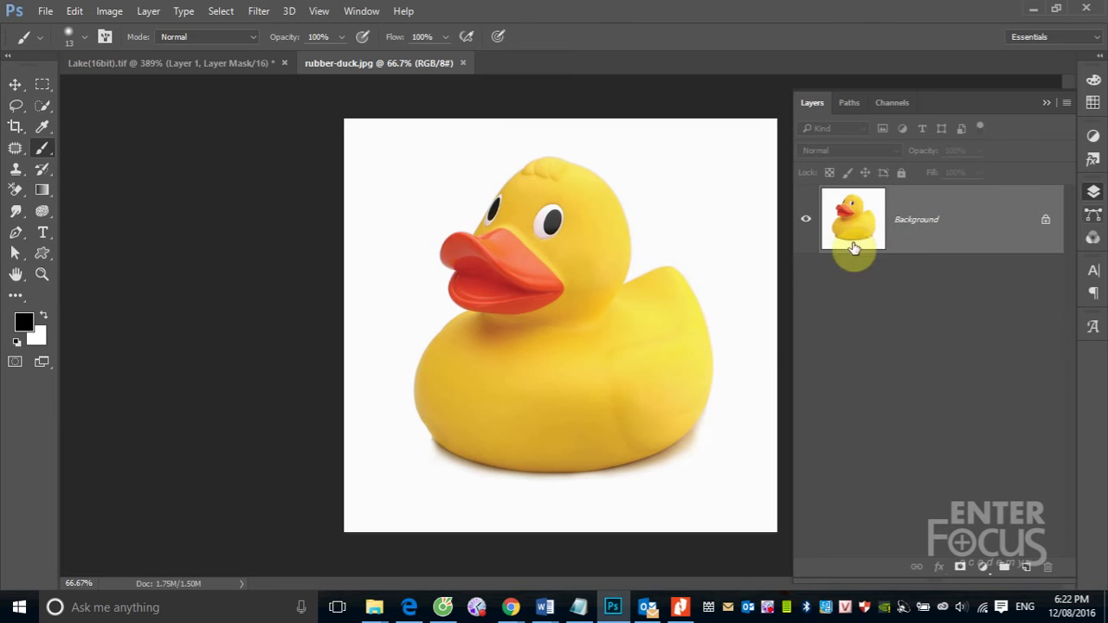
left_click(854, 247, "ctrl")
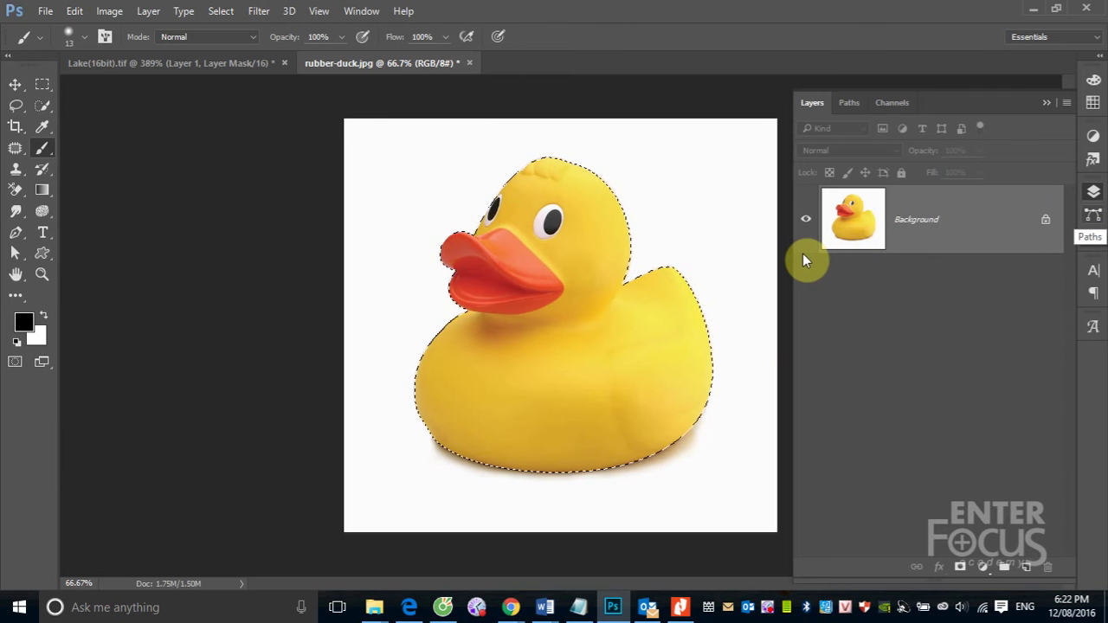
key("ctrl+j")
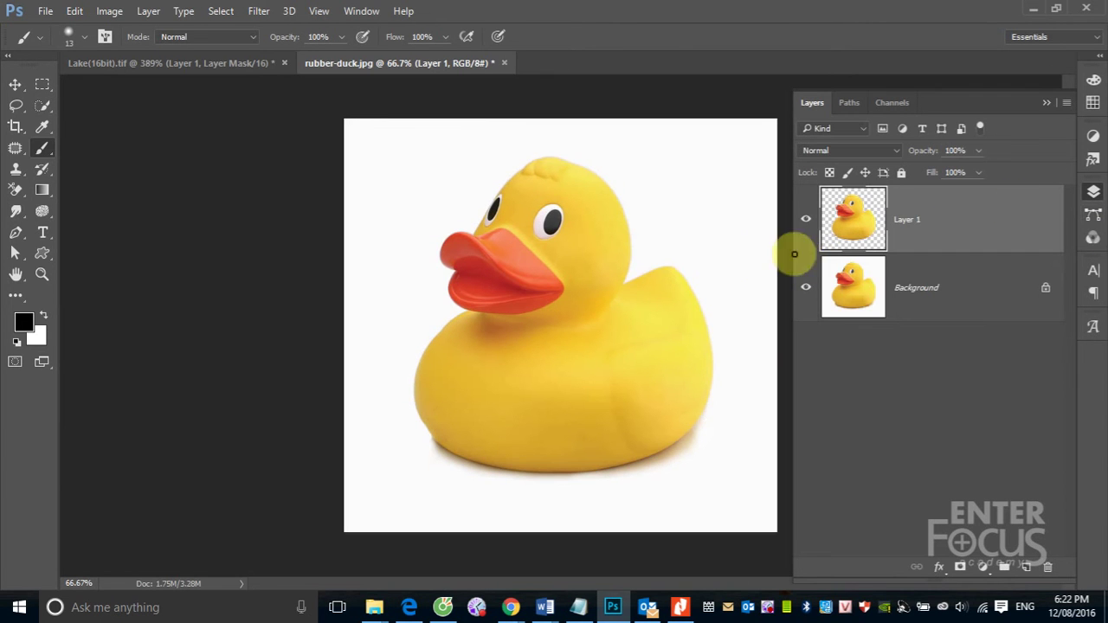
left_click(10, 90)
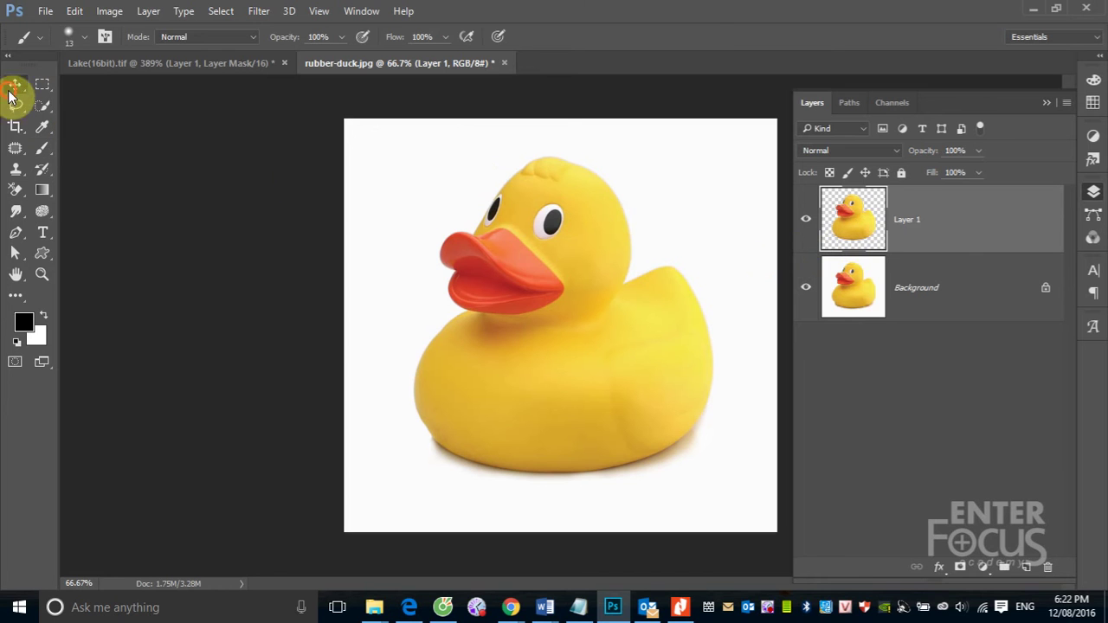
left_click(75, 11)
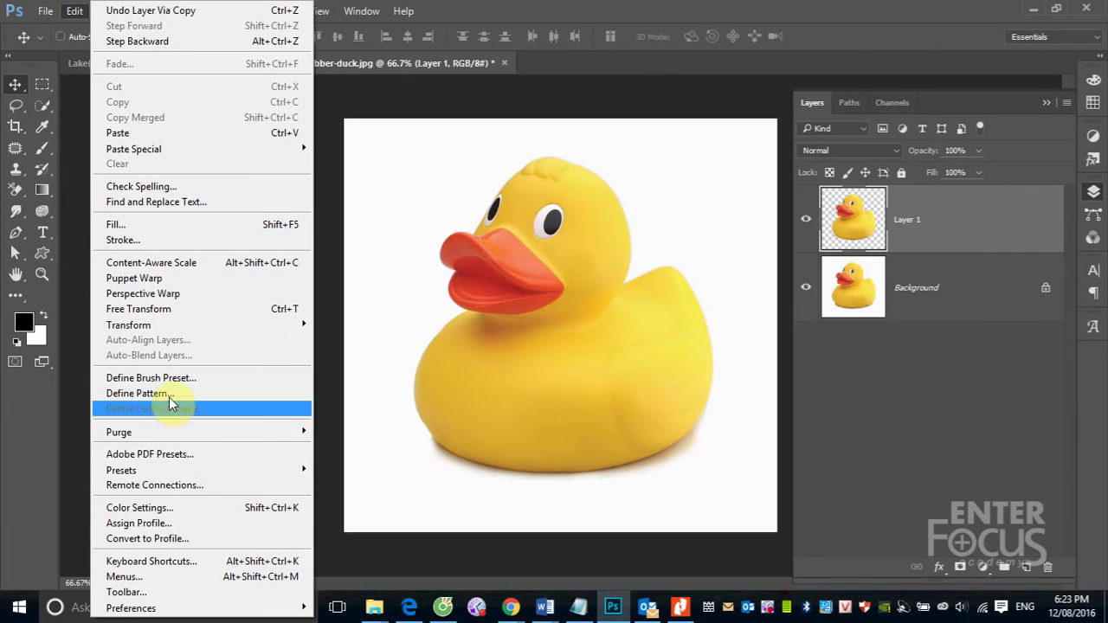
mouse_move(128, 325)
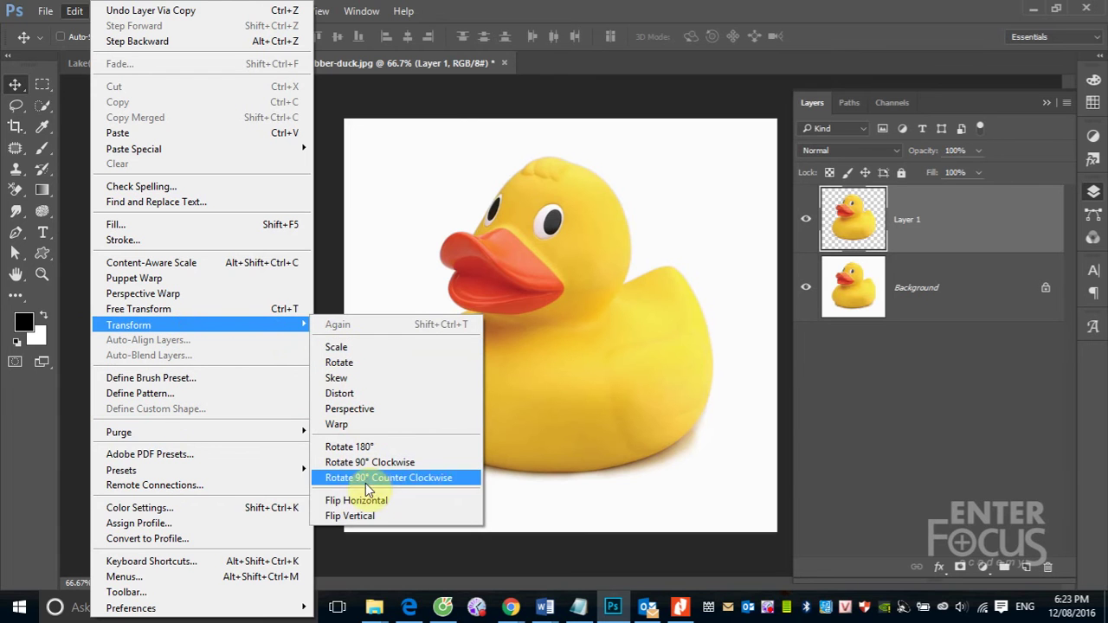
left_click(364, 513)
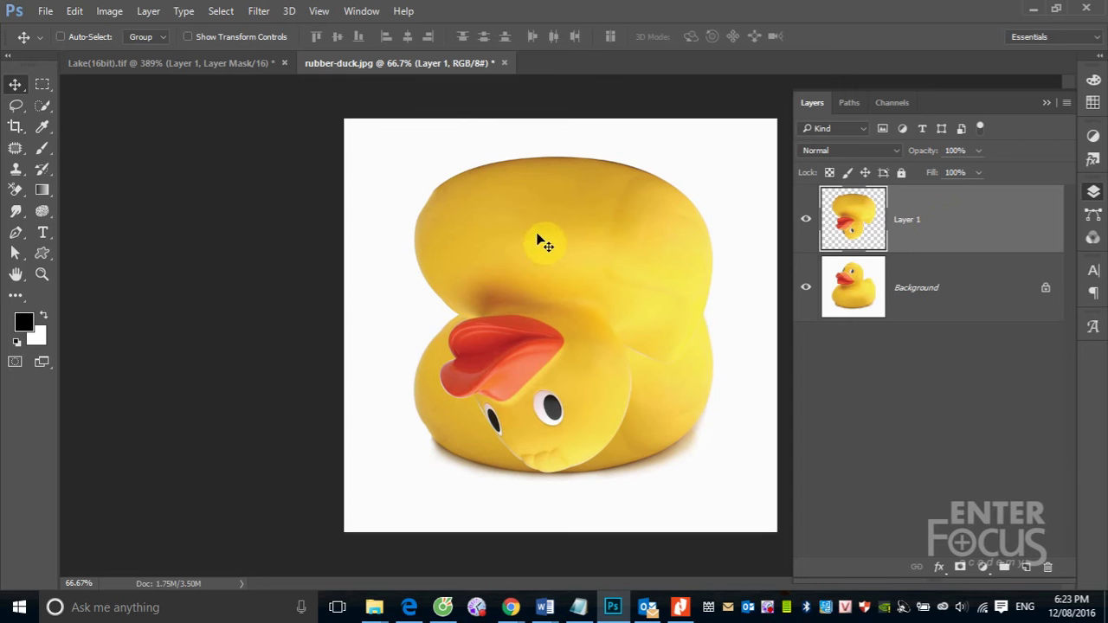
left_click_drag(540, 240, 526, 530)
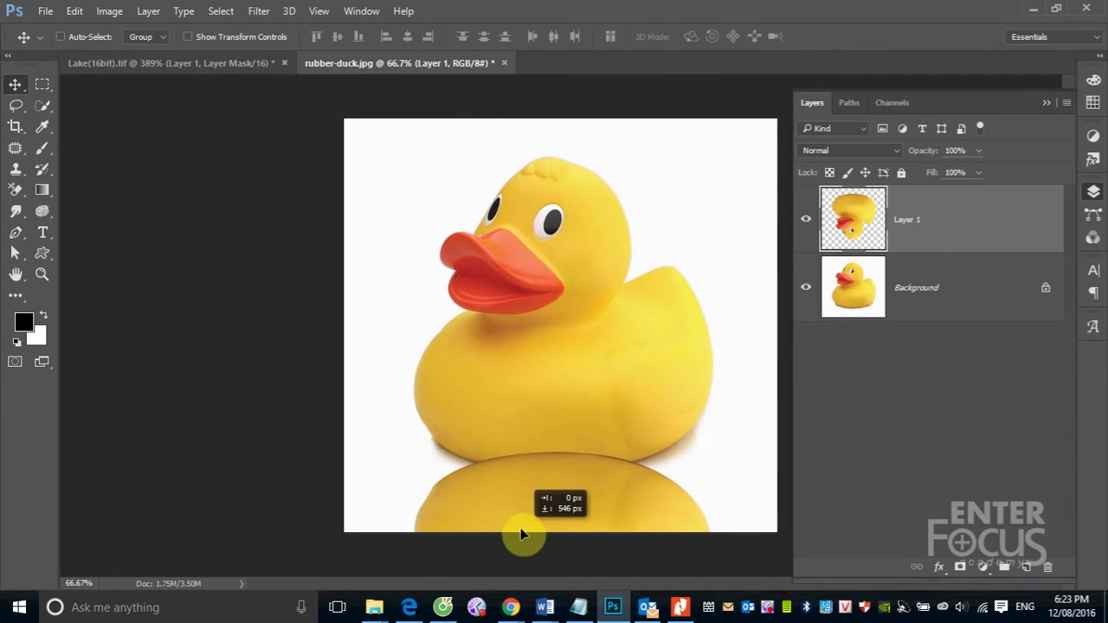
- Copy the Path 1 duck selection to Layer 2 and stack it above the flipped layer
left_click(853, 297)
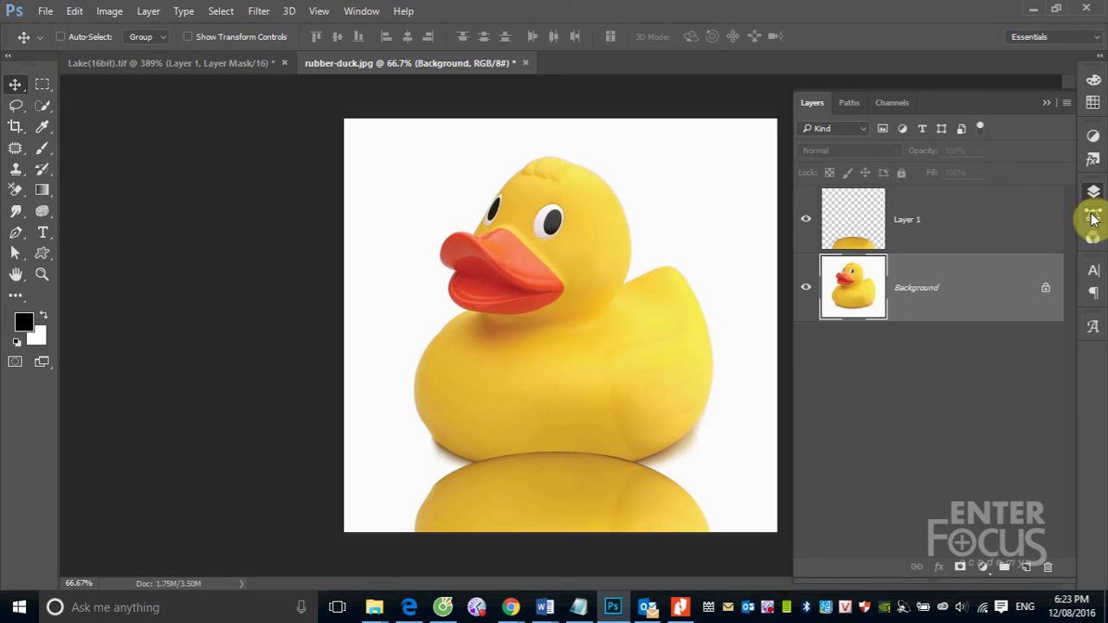
left_click(849, 103)
left_click(829, 152, "ctrl")
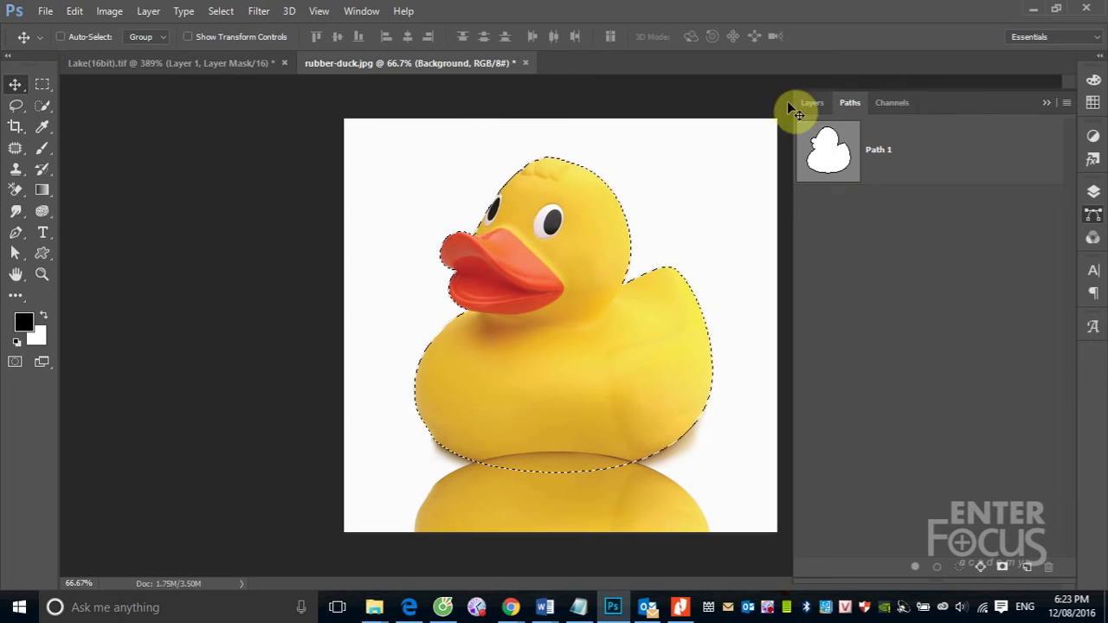
left_click(809, 102)
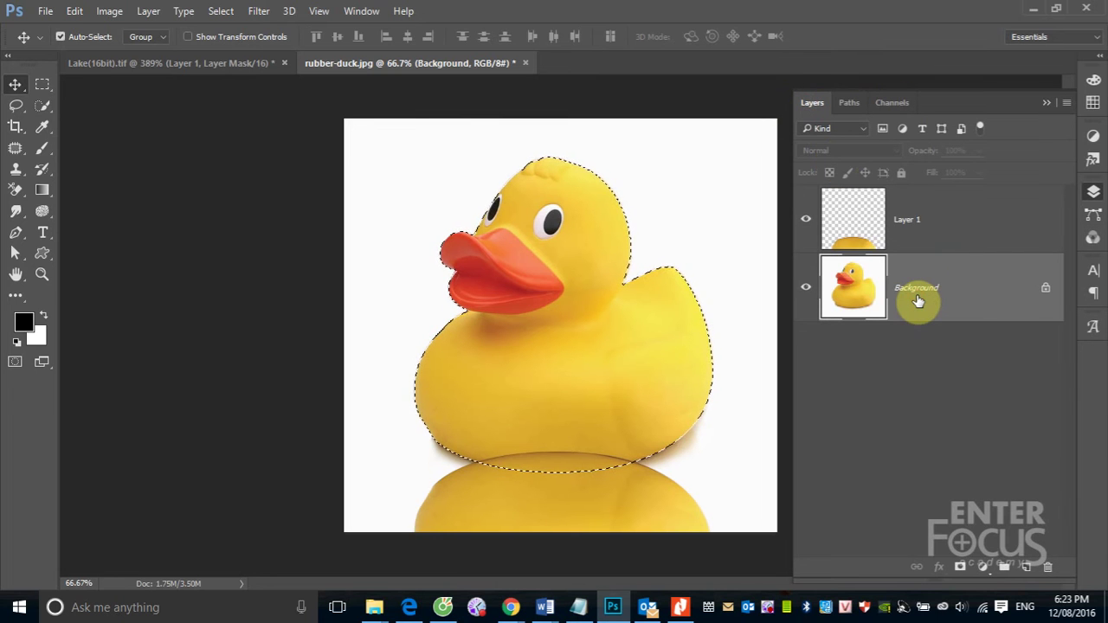
key("ctrl+j")
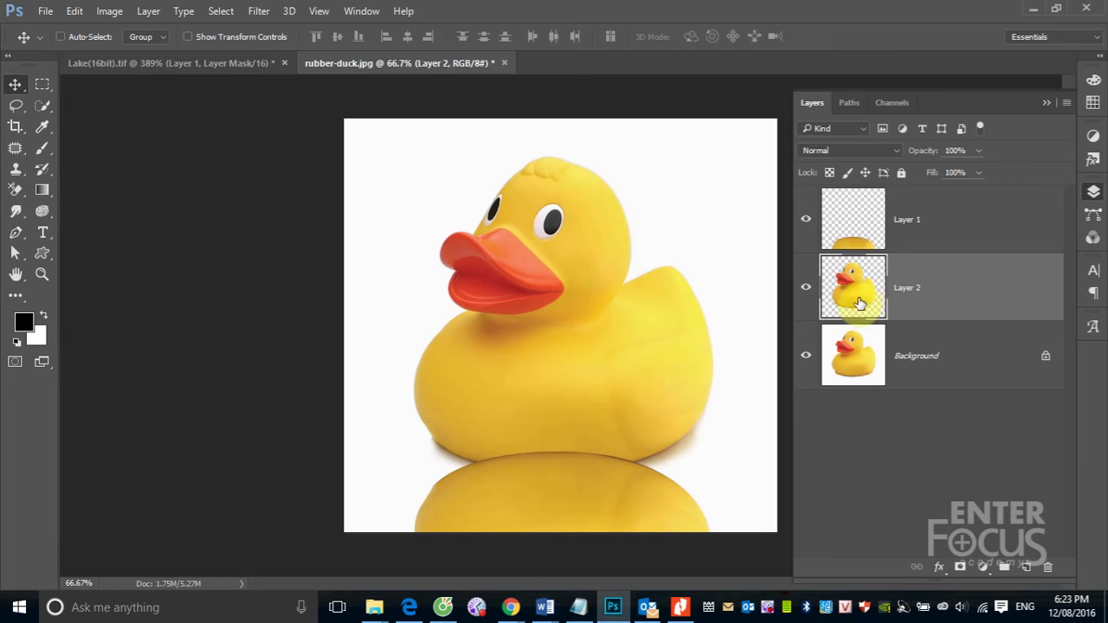
mouse_move(865, 301)
left_mouse_down()
mouse_move(853, 239)
mouse_move(878, 286)
left_mouse_up()
left_click_drag(977, 224, 975, 305)
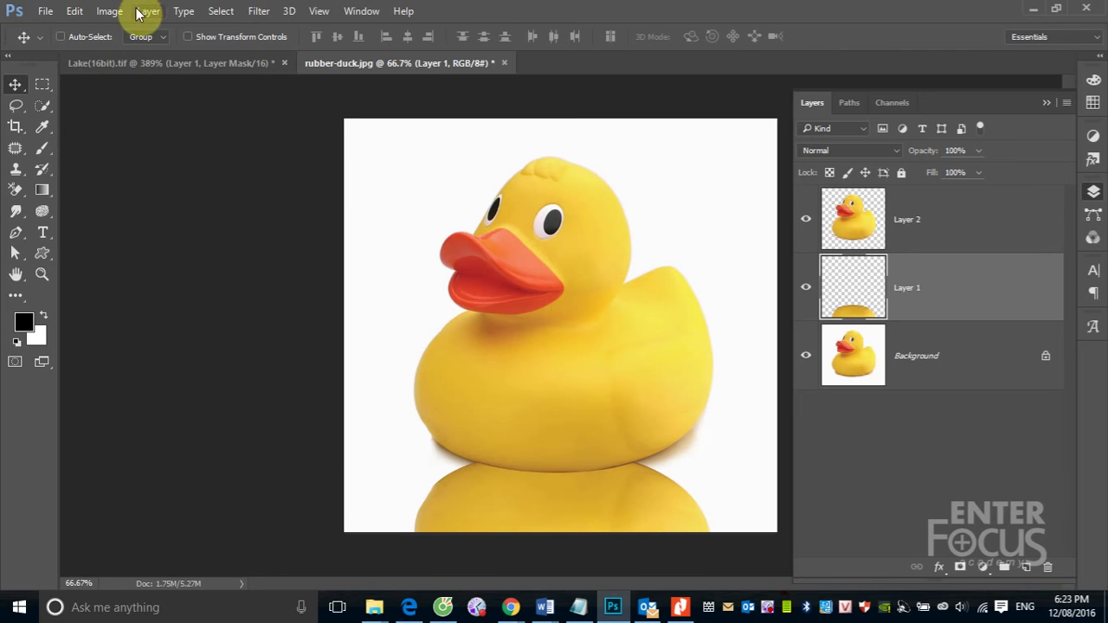
- Add 768 pixels of relative canvas height, anchored top-centre so the canvas grows downward
left_click(110, 12)
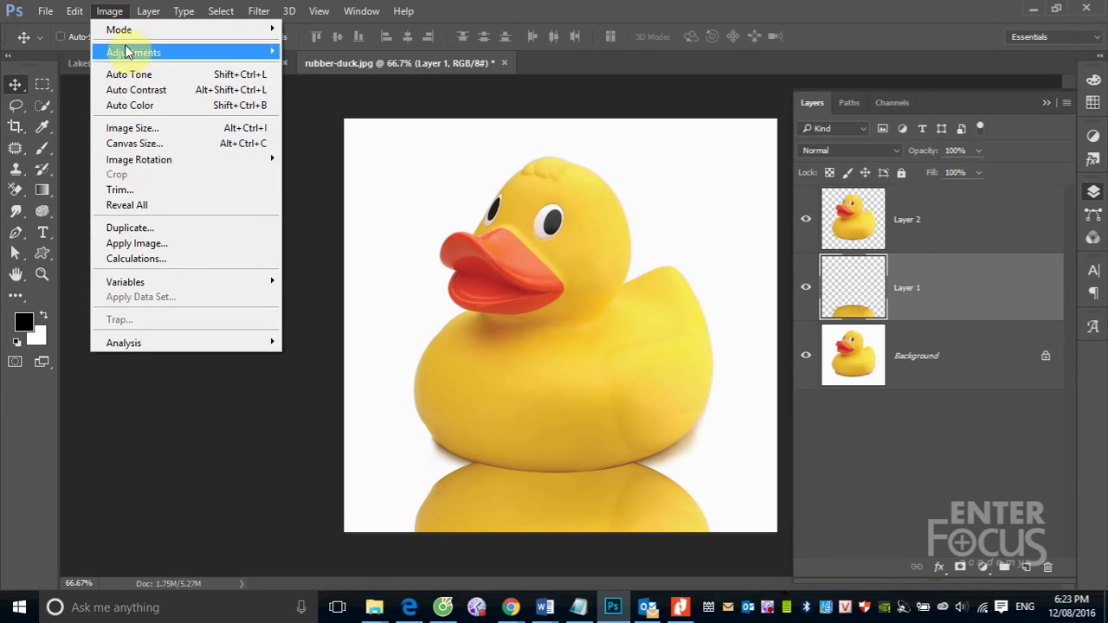
left_click(128, 146)
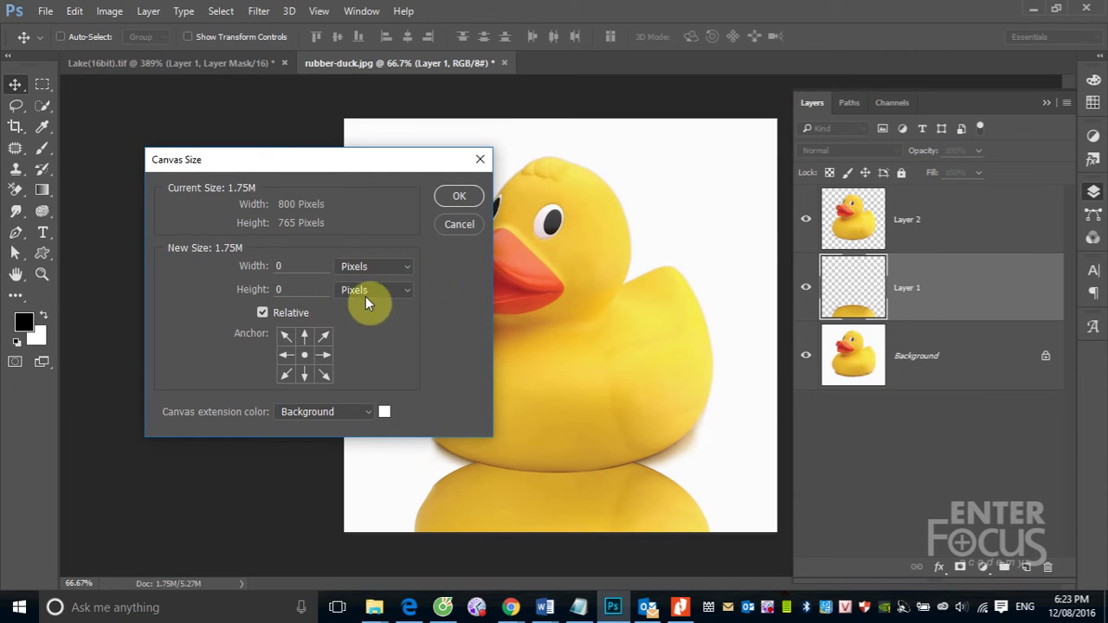
left_click(277, 291)
type("76")
type("8")
left_click(311, 335)
left_click(450, 199)
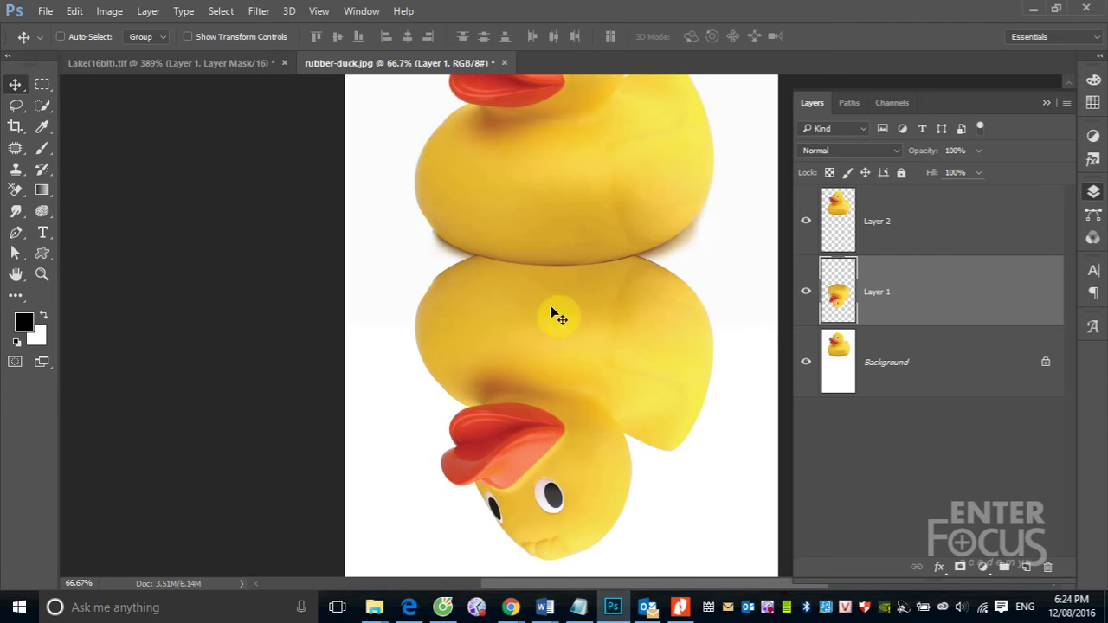
- Nudge the flipped duck on Layer 1 slightly lower and add a white layer mask to it
left_click_drag(576, 251, 568, 379)
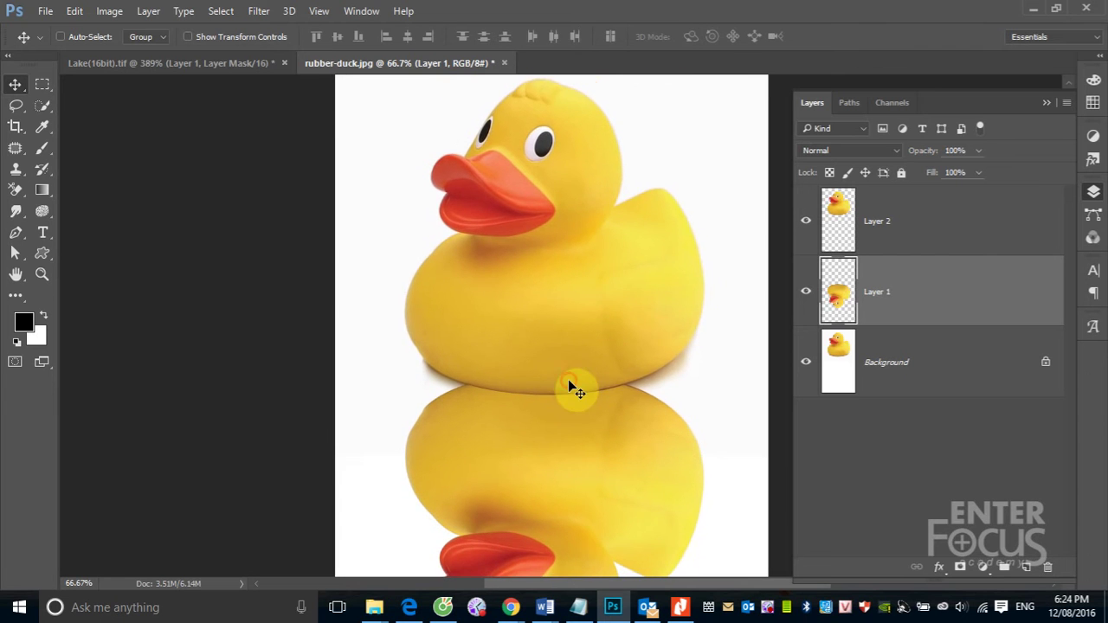
key("ctrl+minus")
key("ctrl+minus")
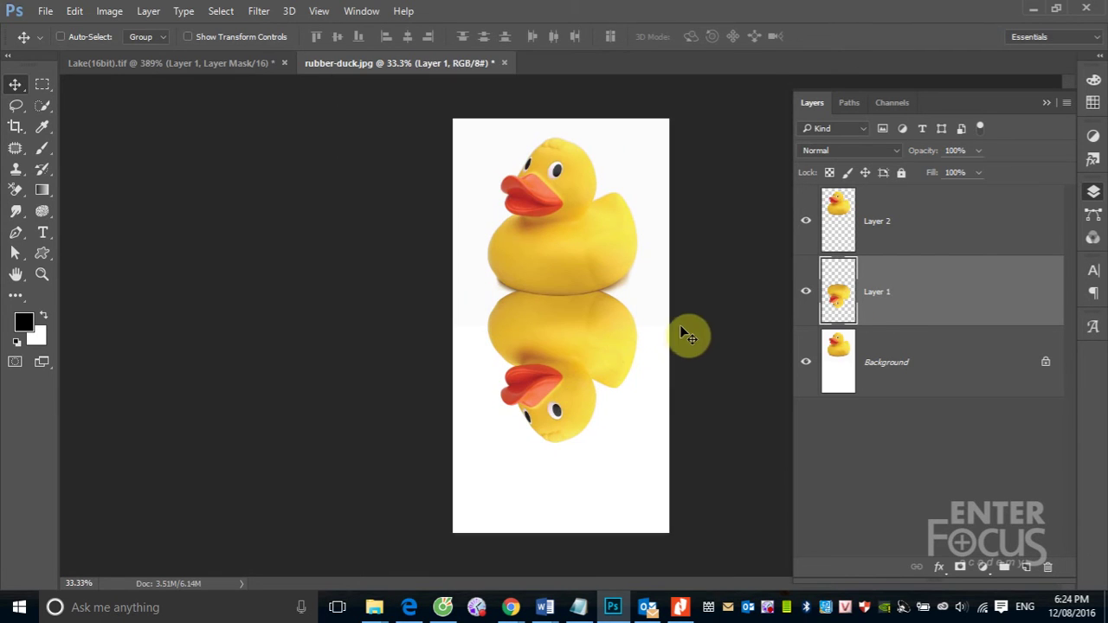
left_click(548, 330)
right_click(576, 348)
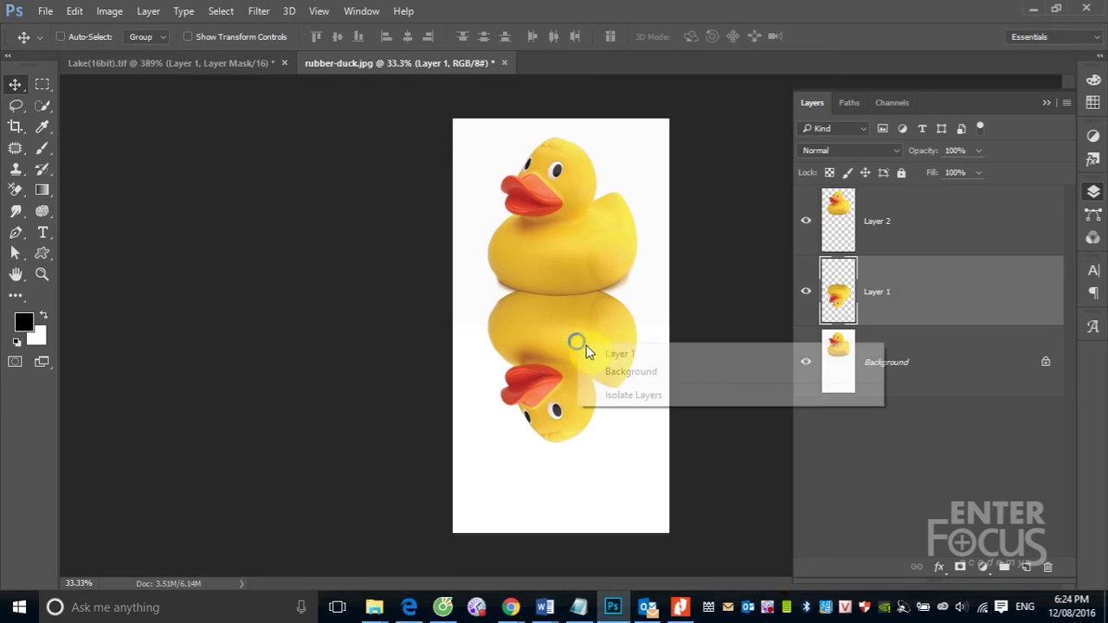
left_click(606, 353)
left_click_drag(577, 349, 575, 348)
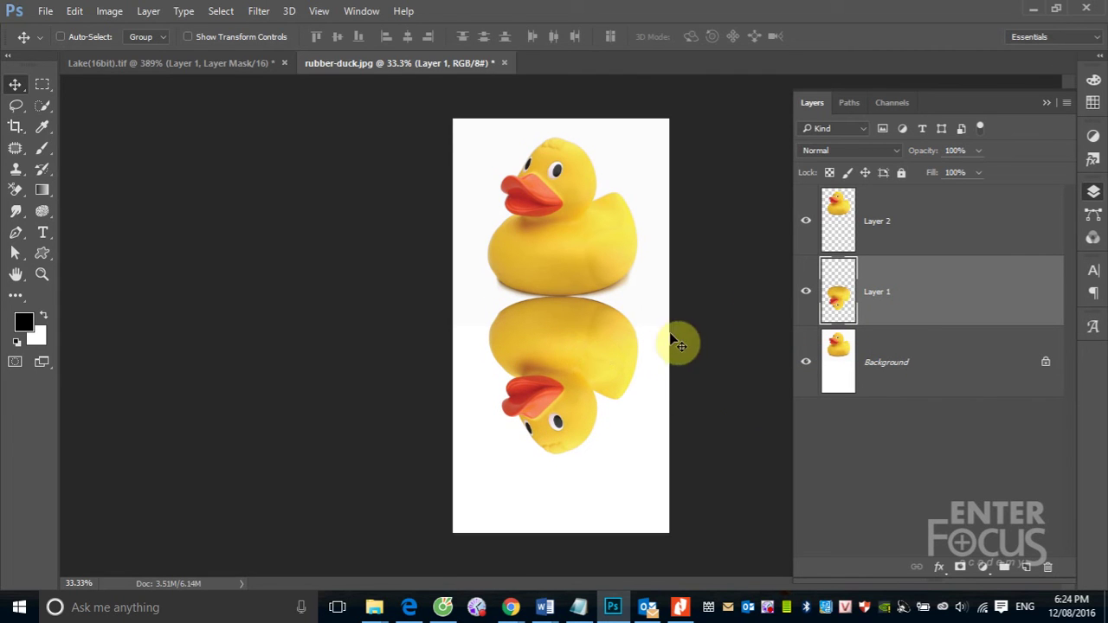
left_click(918, 303)
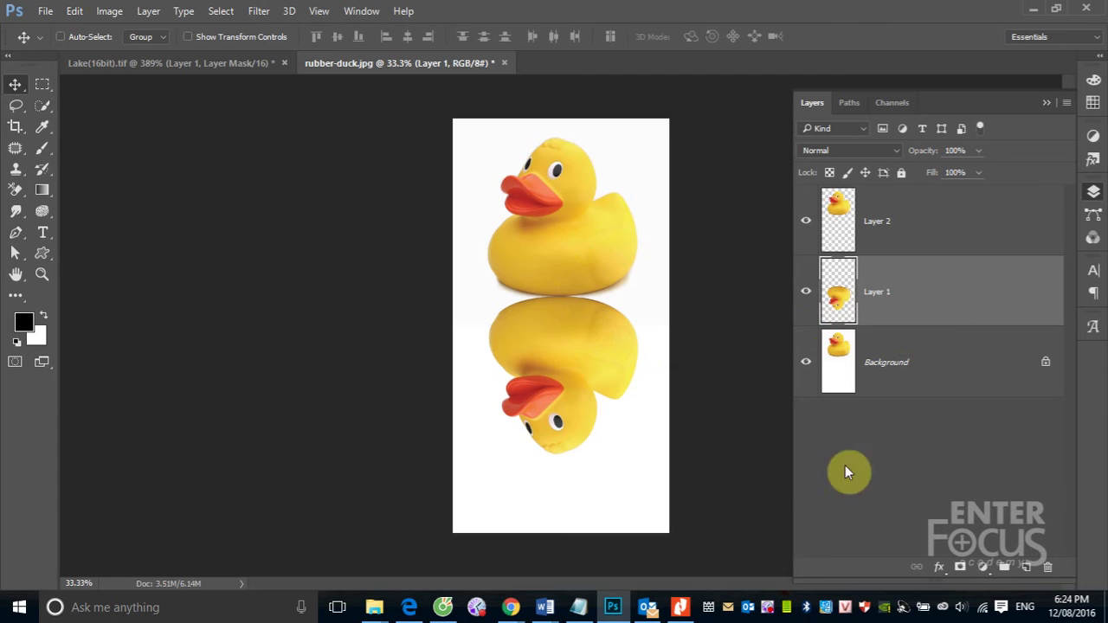
left_click(960, 567)
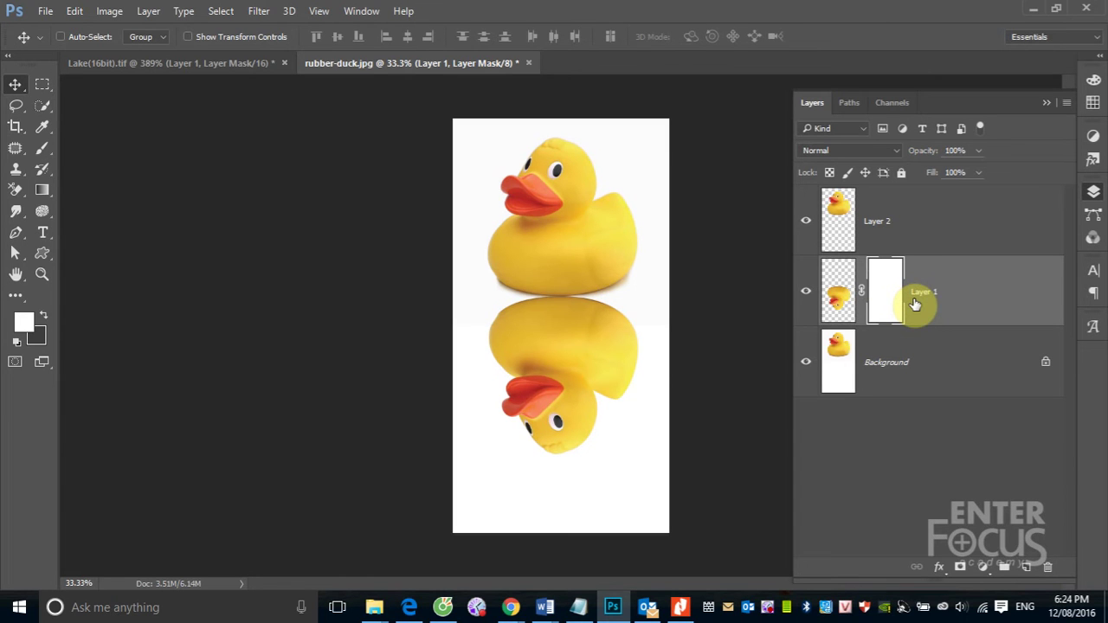
- Pick a Gradient tool preset and draw a first fade on Layer 1's mask
left_click(47, 191)
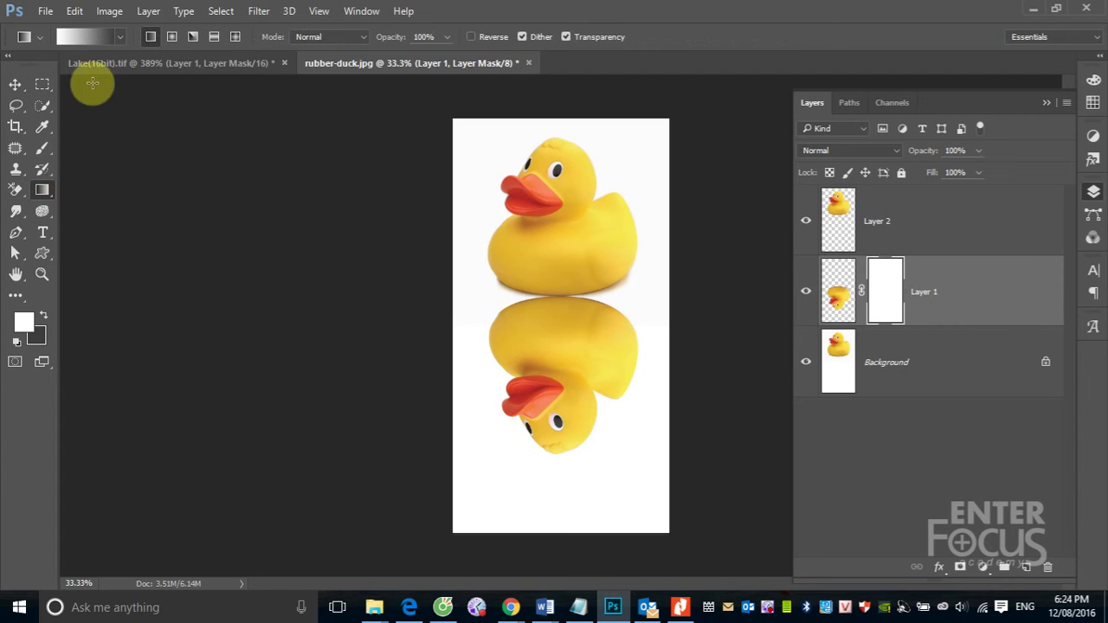
left_click(122, 39)
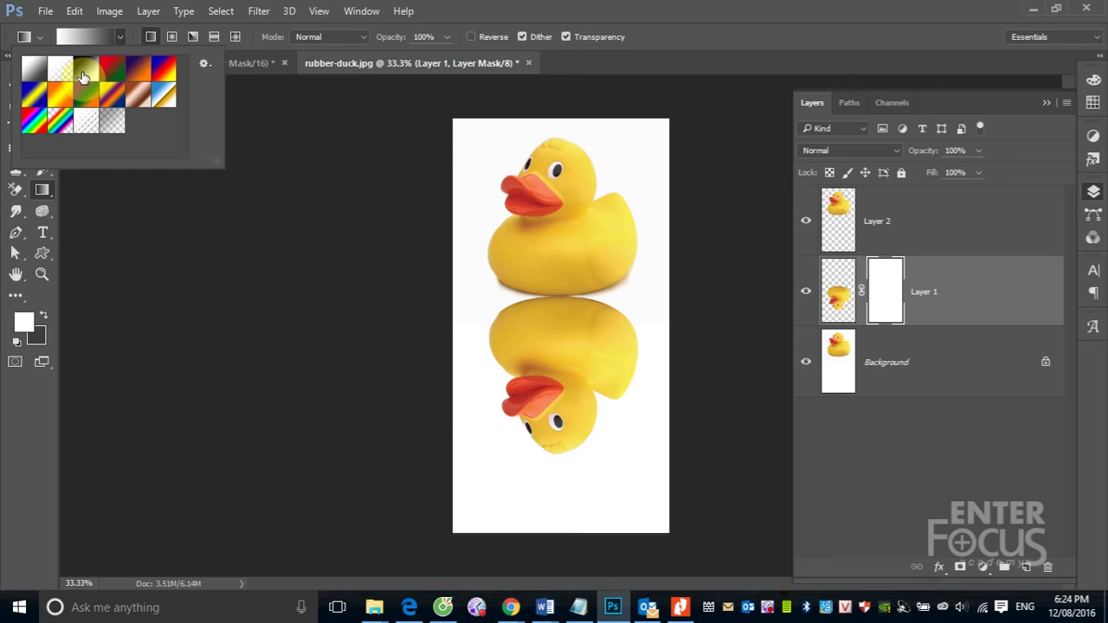
left_click(650, 14)
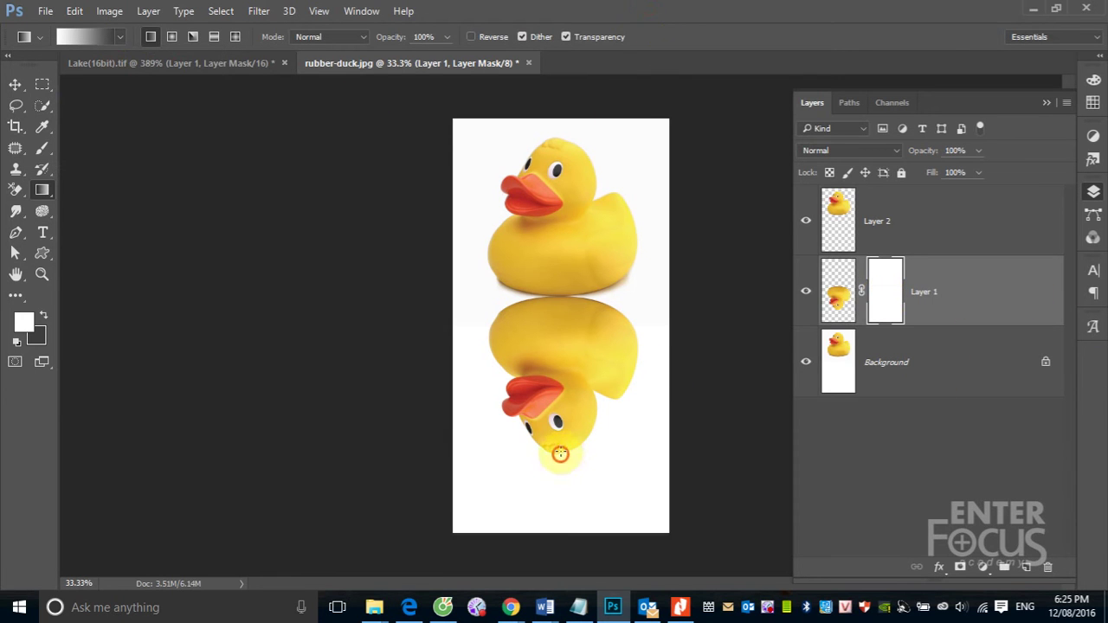
left_click_drag(559, 452, 570, 248)
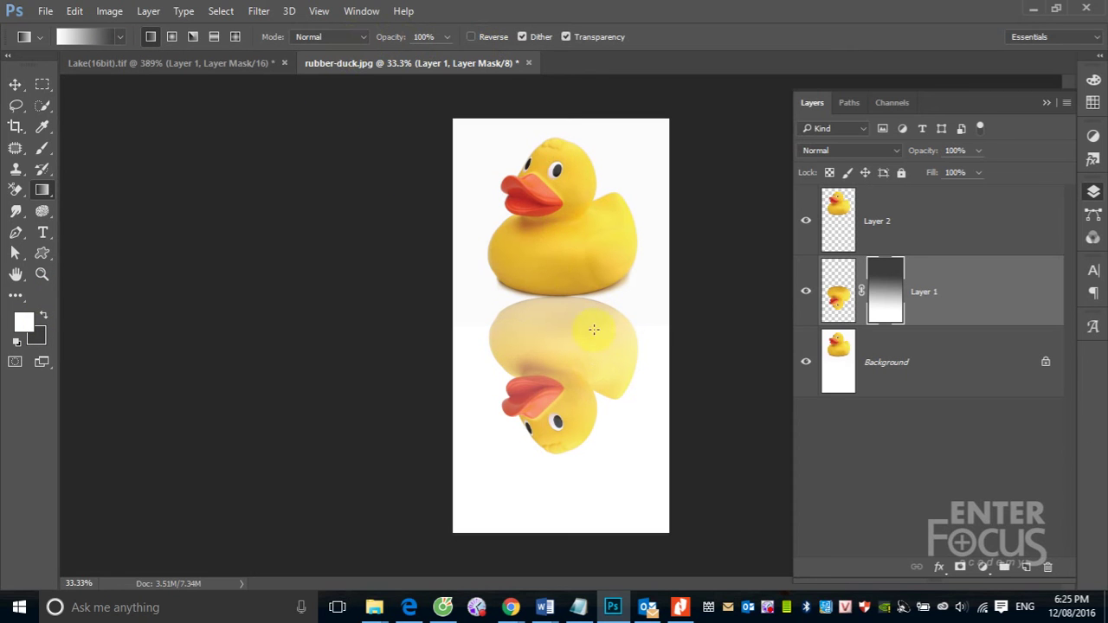
- Reverse the gradient and redraw it upward until the reflection fades out toward the bottom
left_click(472, 37)
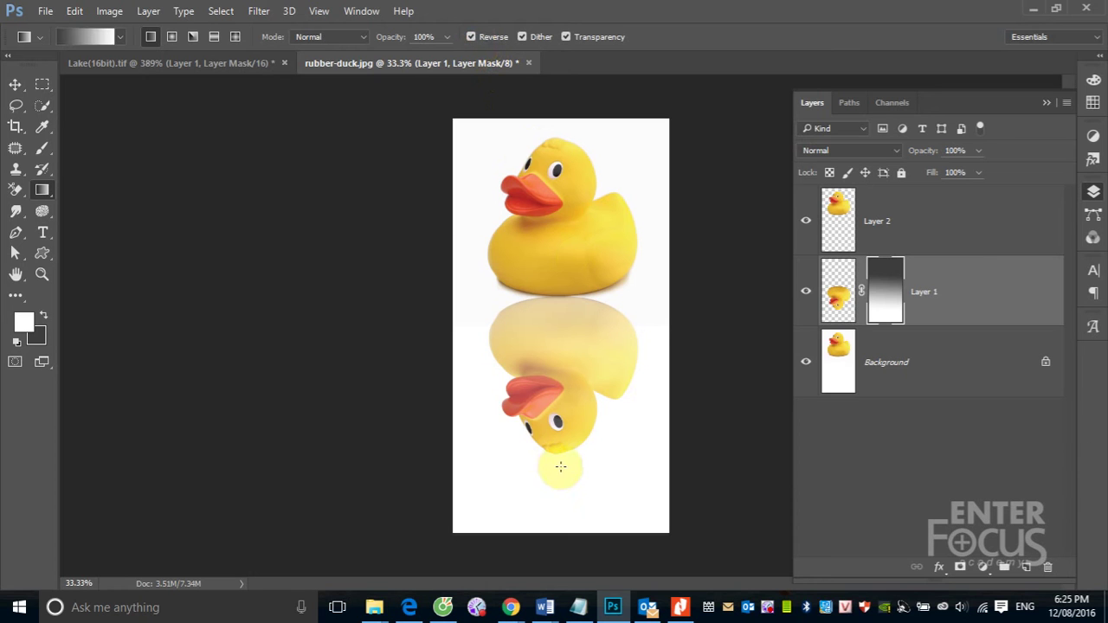
left_click_drag(563, 458, 561, 260)
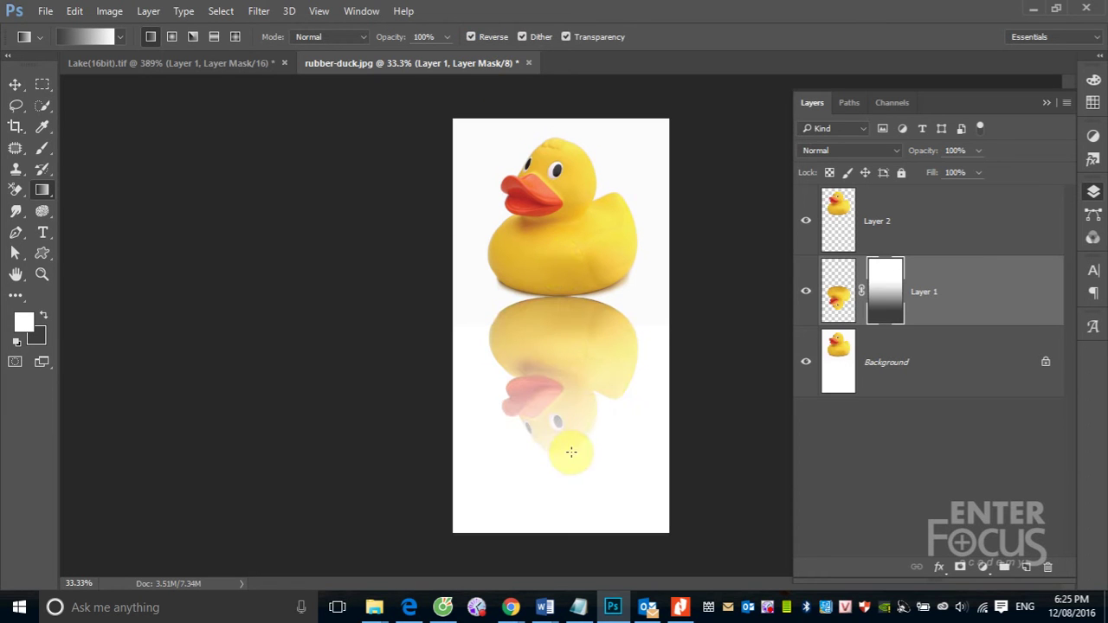
left_click_drag(560, 489, 565, 104)
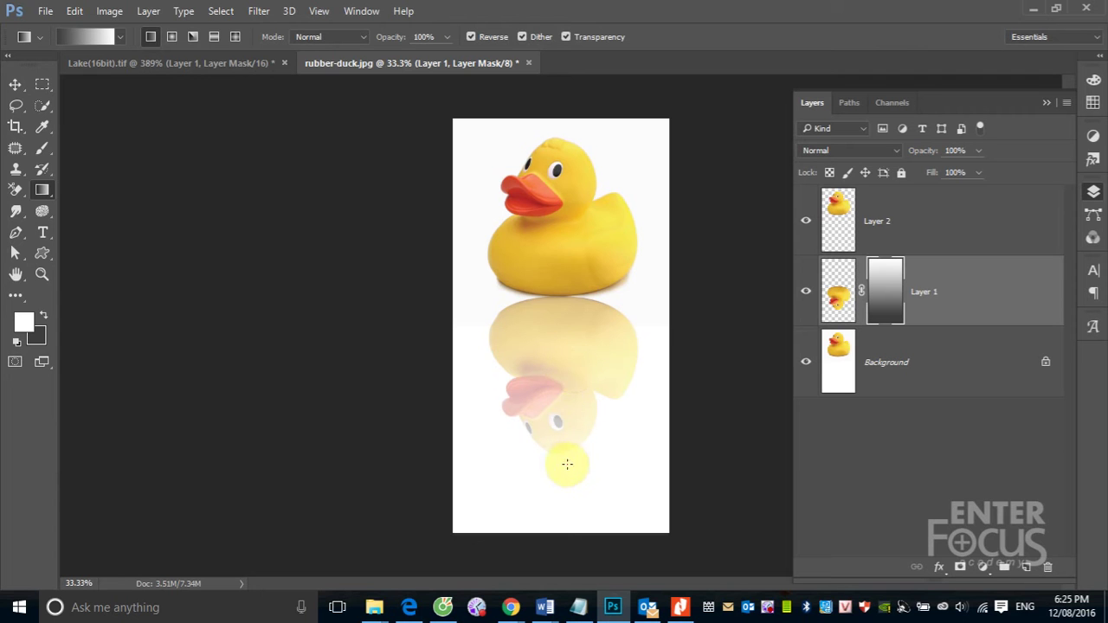
left_click_drag(566, 460, 562, 346)
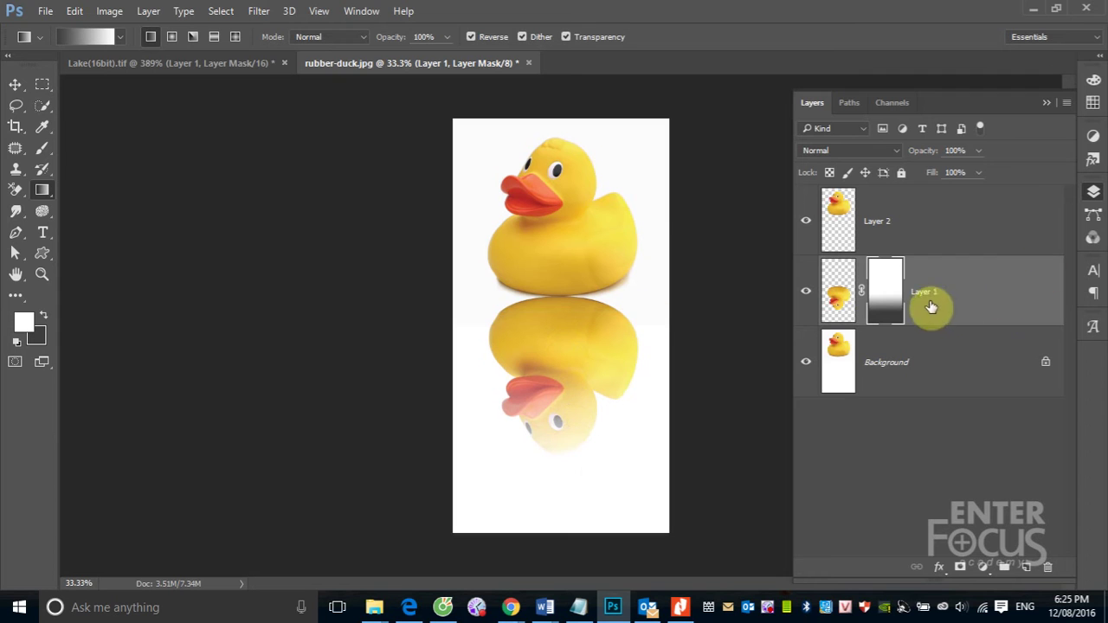
left_click_drag(564, 450, 562, 255)
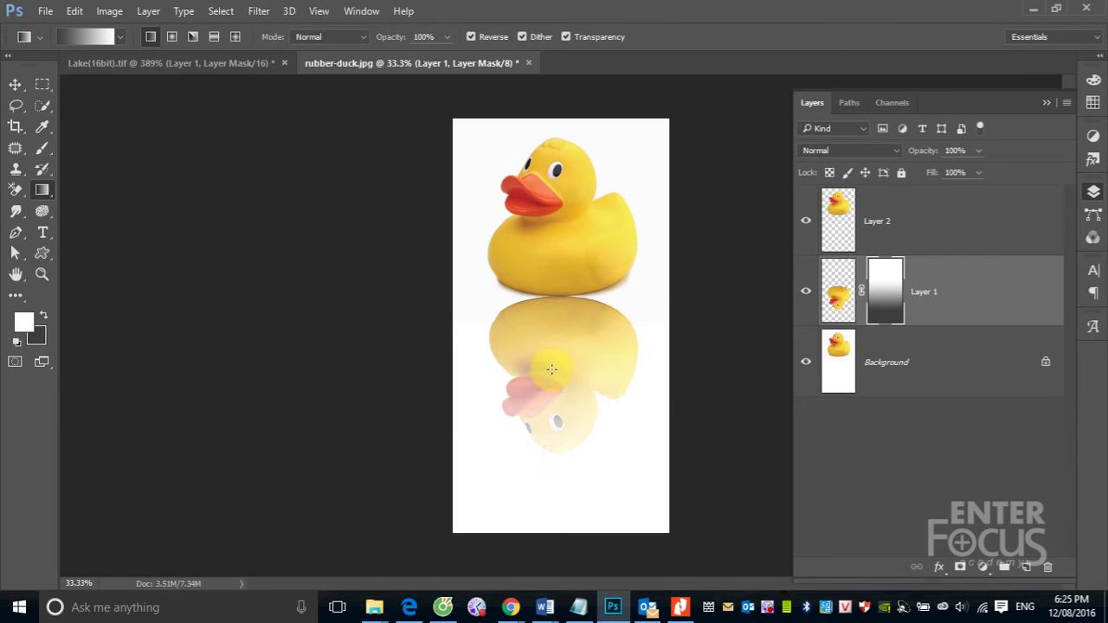
left_click_drag(551, 369, 559, 209)
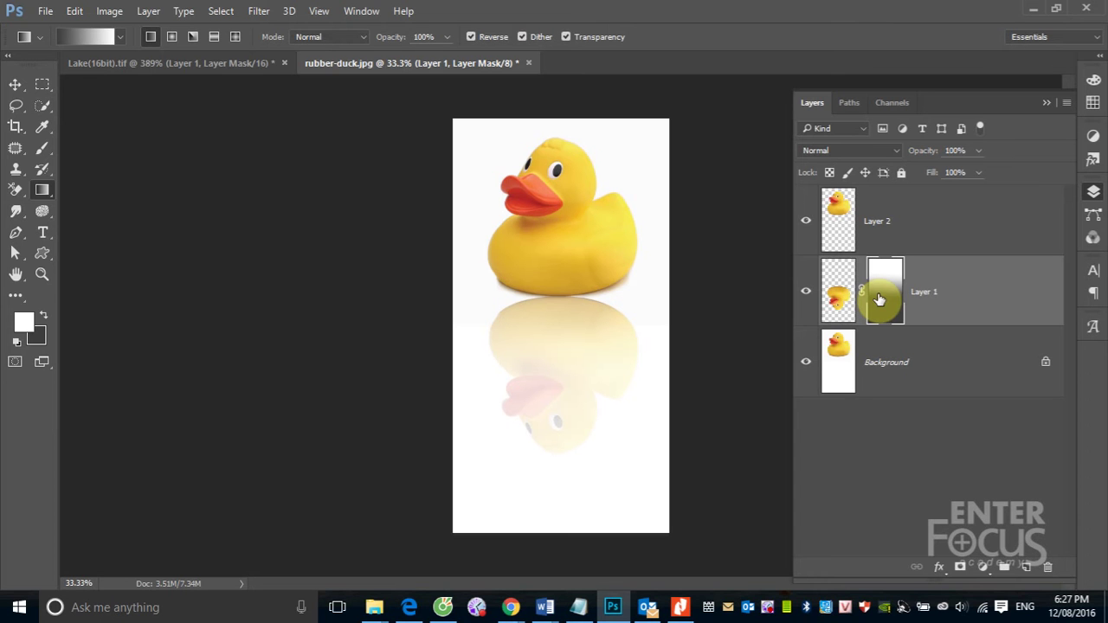
- Close rubber-duck.jpg without saving and reopen rubber-duck.jpg from File > Open
left_click(527, 64)
left_click(559, 234)
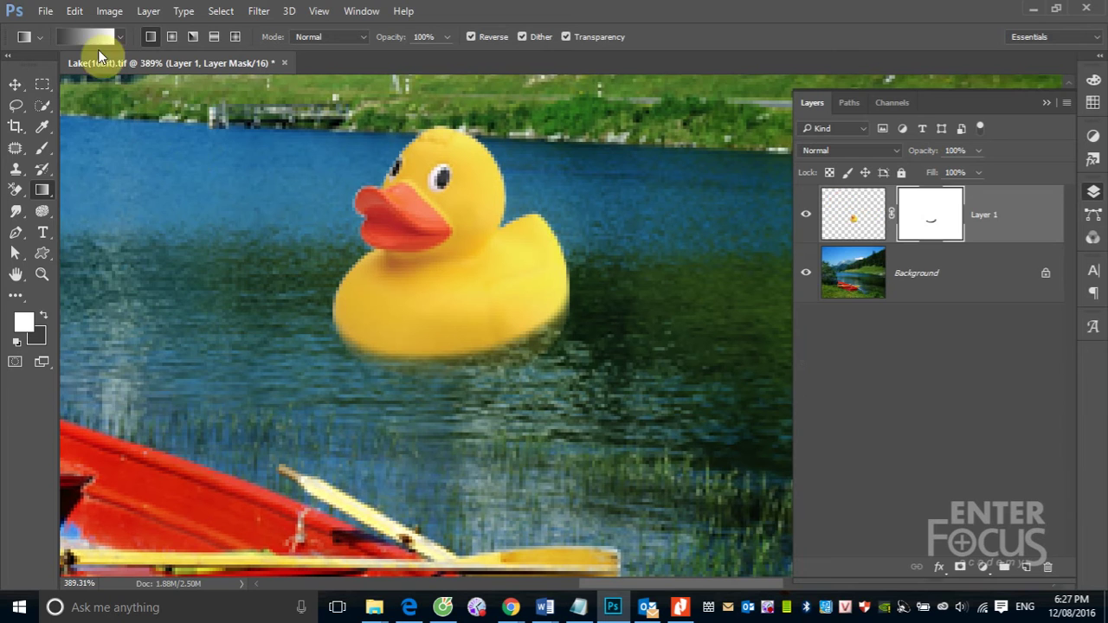
left_click(45, 12)
left_click(69, 45)
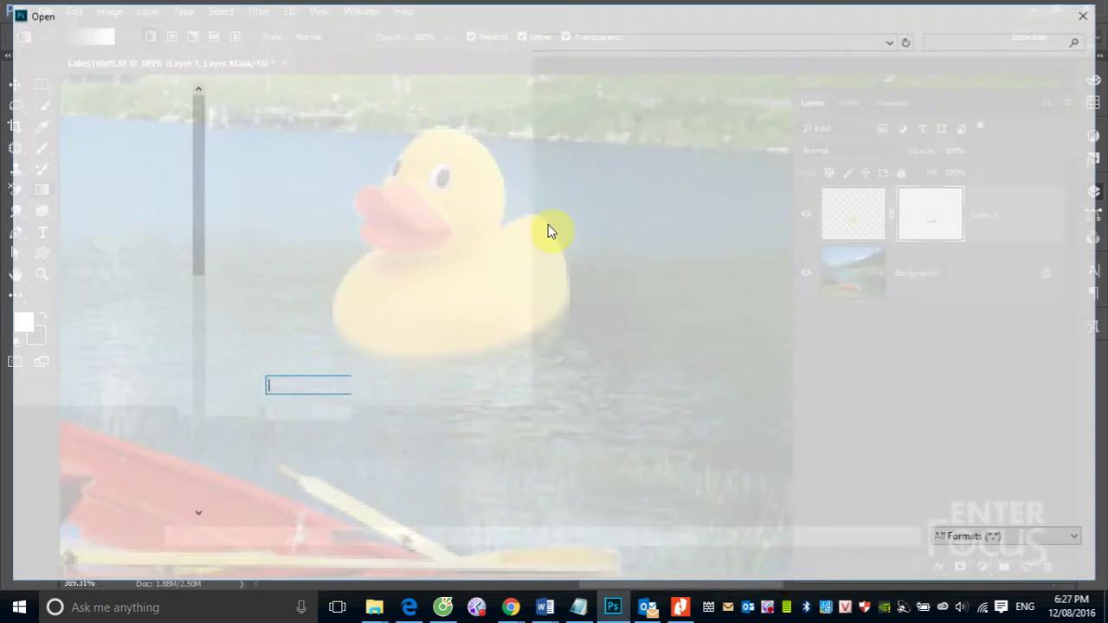
scroll(892, 381, "down", 5)
left_click(775, 328)
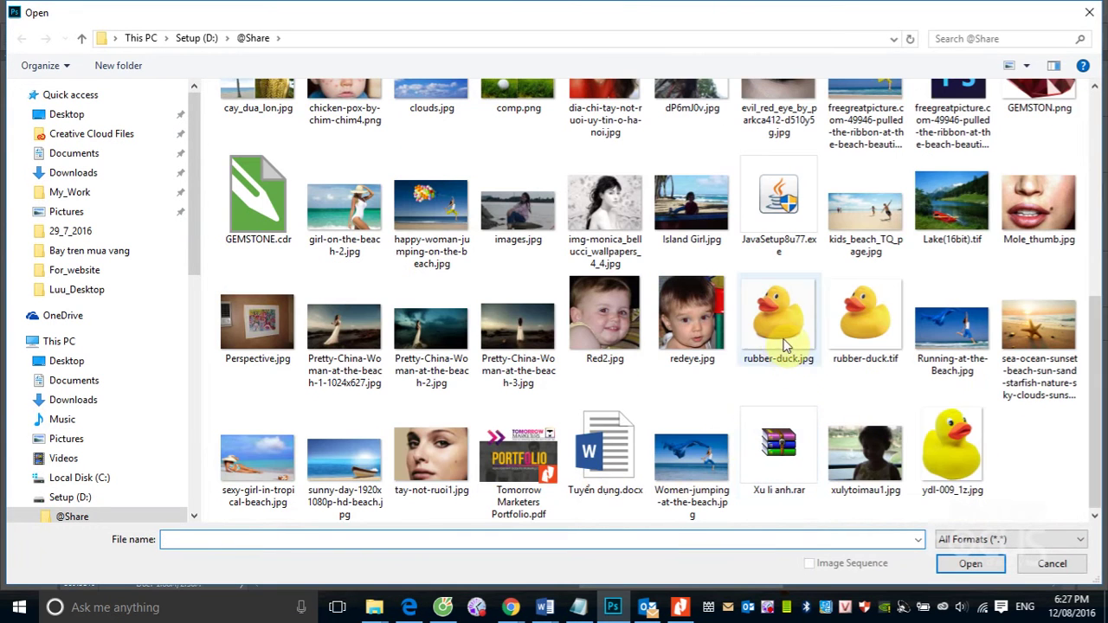
left_click(993, 576)
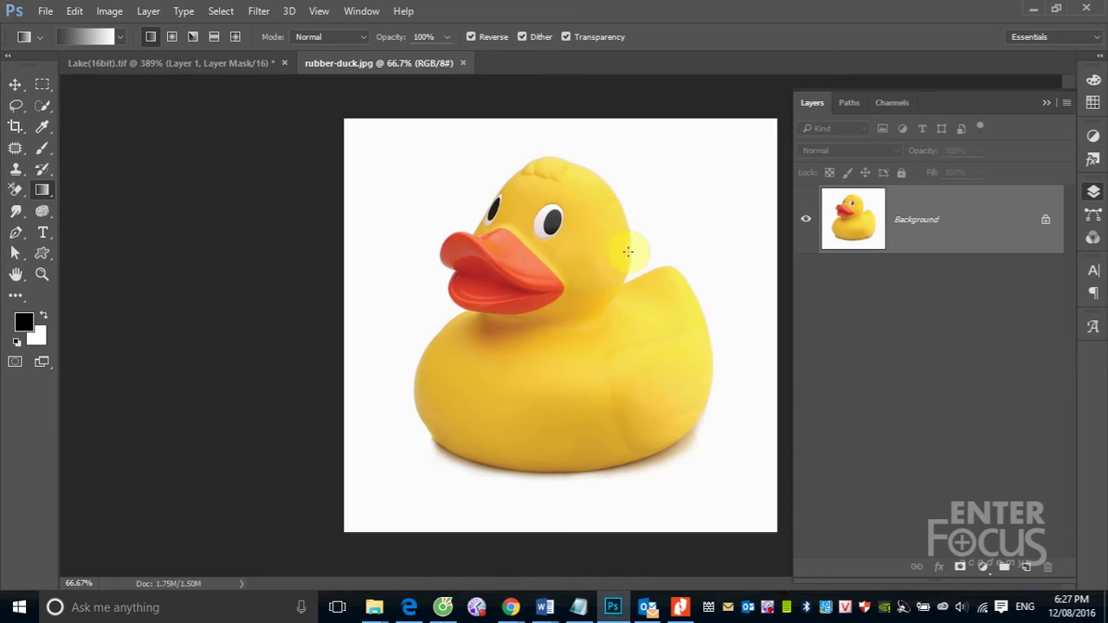
- Convert the Background to Layer 0 and erase the white backdrop with the Background Eraser Tool
double_click(925, 227)
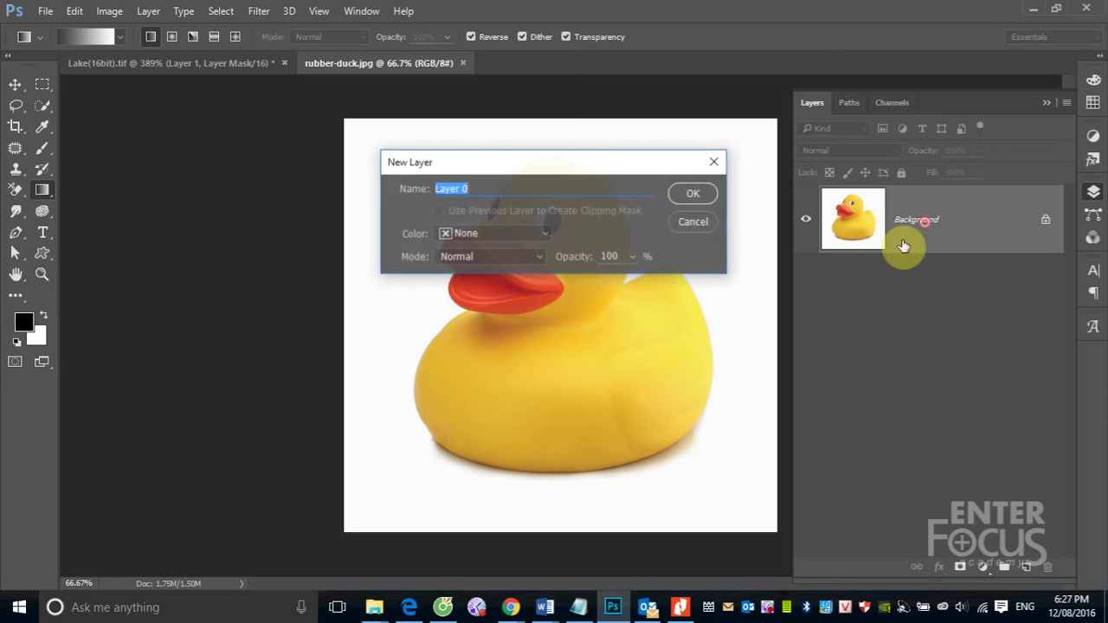
left_click(697, 192)
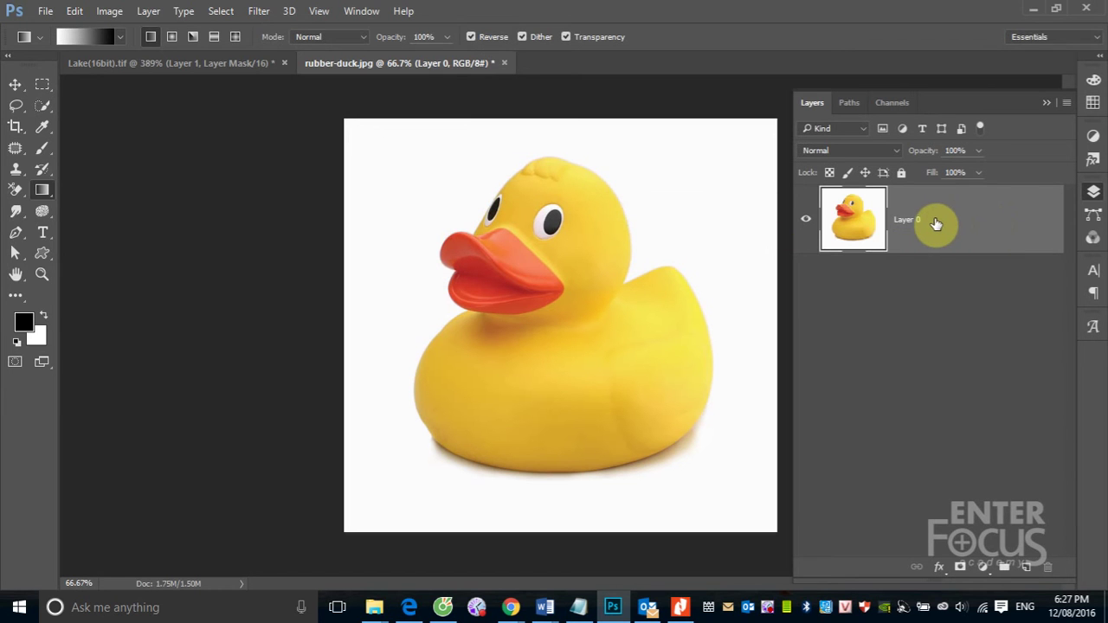
left_click(16, 192)
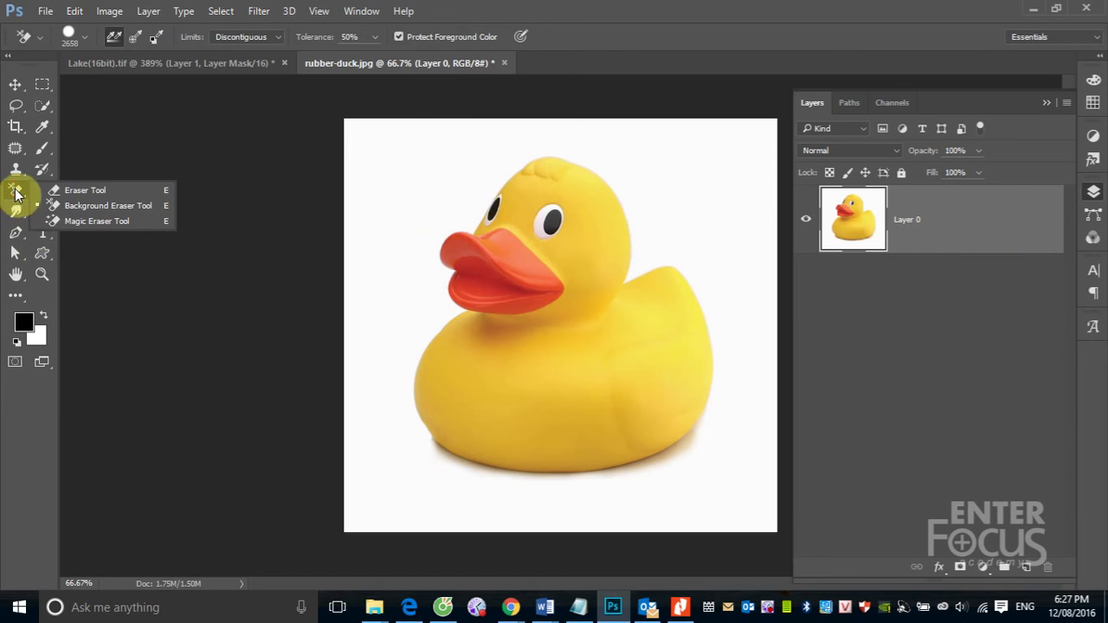
left_click(62, 206)
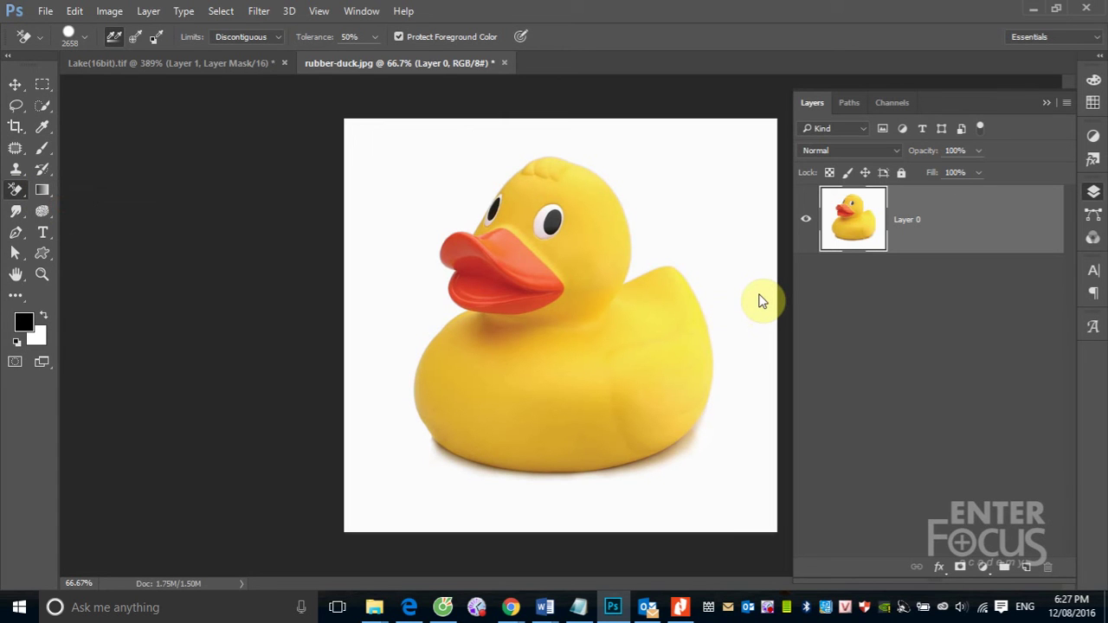
left_click(709, 237)
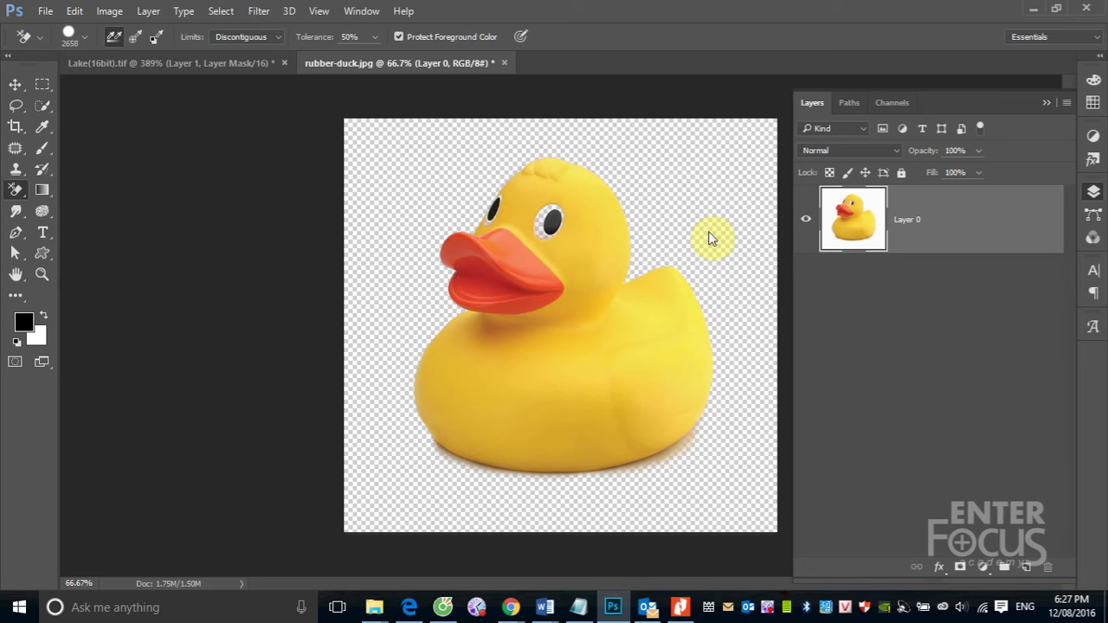
- Load Path 1 from the Paths panel as the duck selection, then return to Layers
left_click(17, 84)
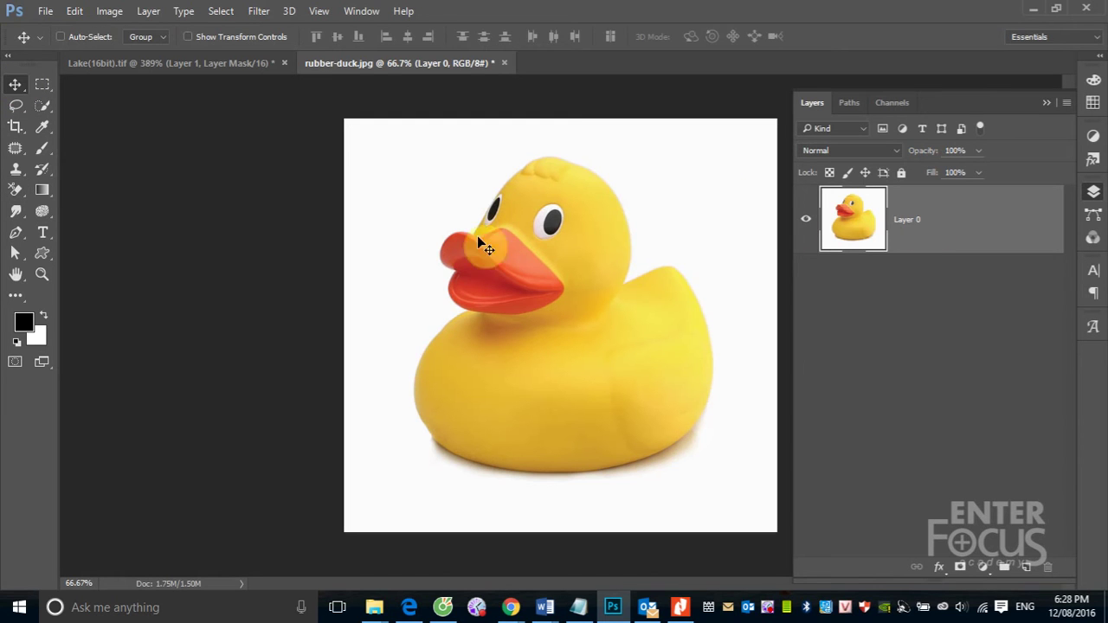
left_click(854, 106)
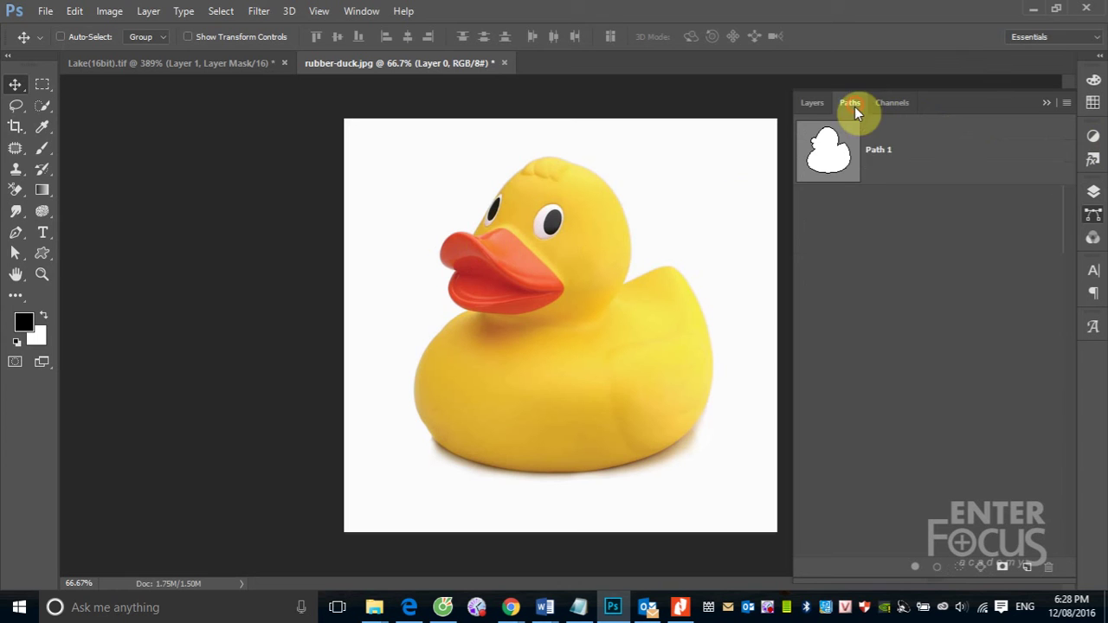
left_click(823, 155, "ctrl")
left_click(810, 104)
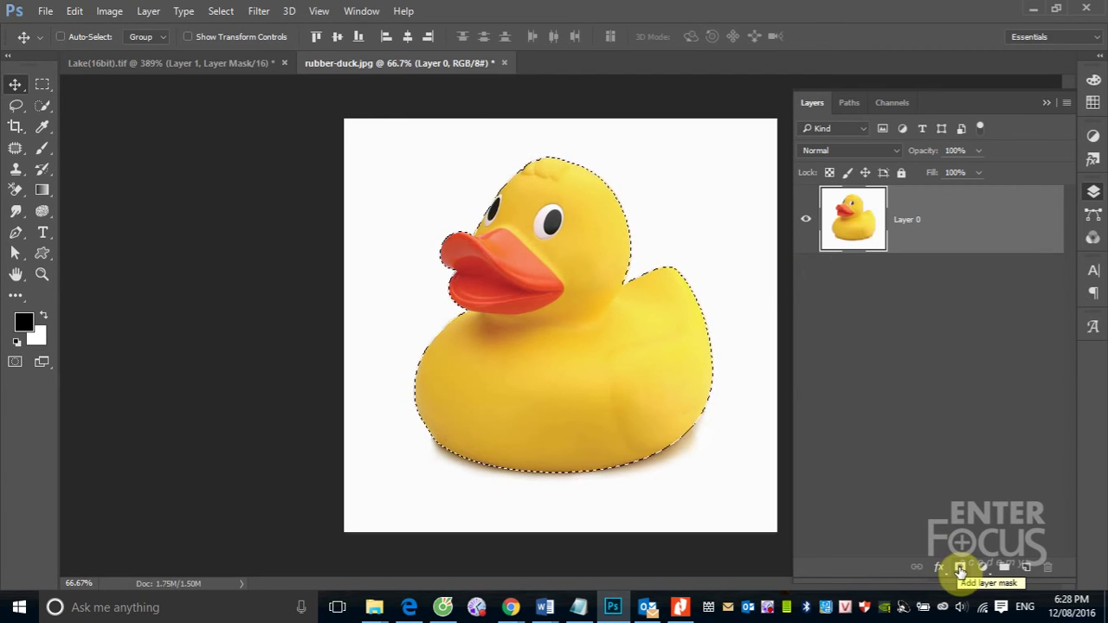
- Give Layer 0 a duck-shaped mask from the selection, then toggle the mask off and on
left_click(959, 568)
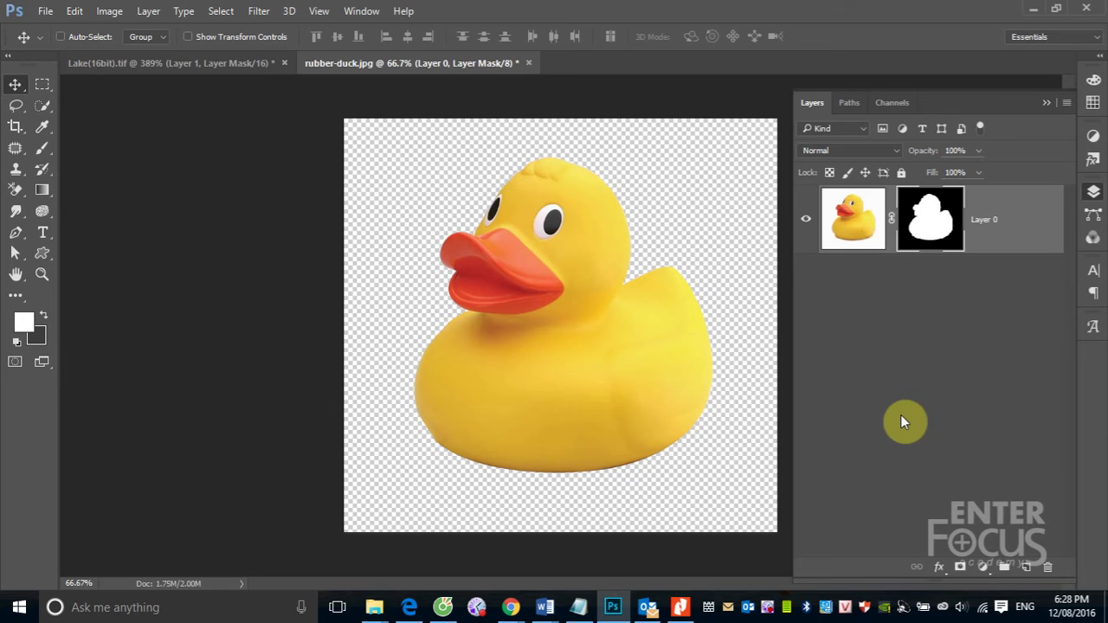
left_click(935, 232, "shift")
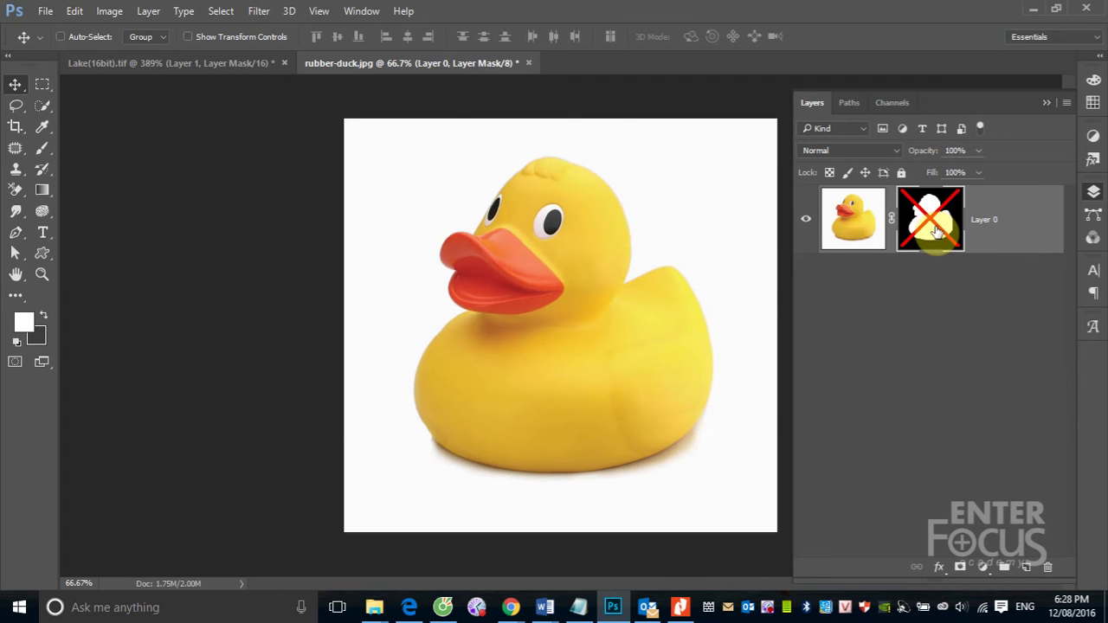
left_click(935, 232, "shift")
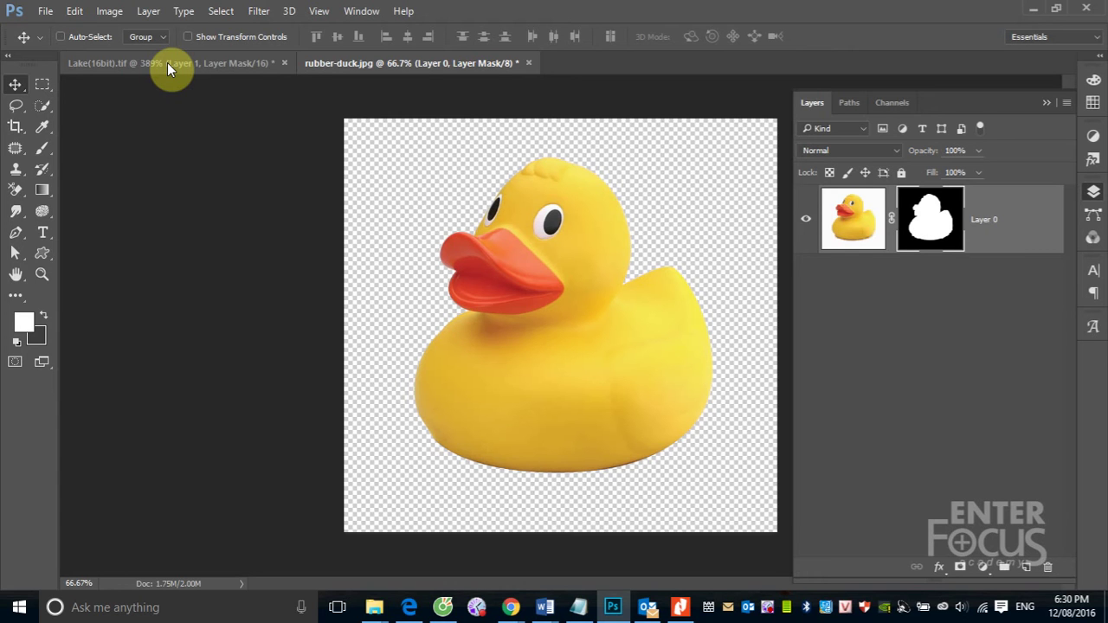
- Create a new blank Untitled-1 document
left_click(44, 13)
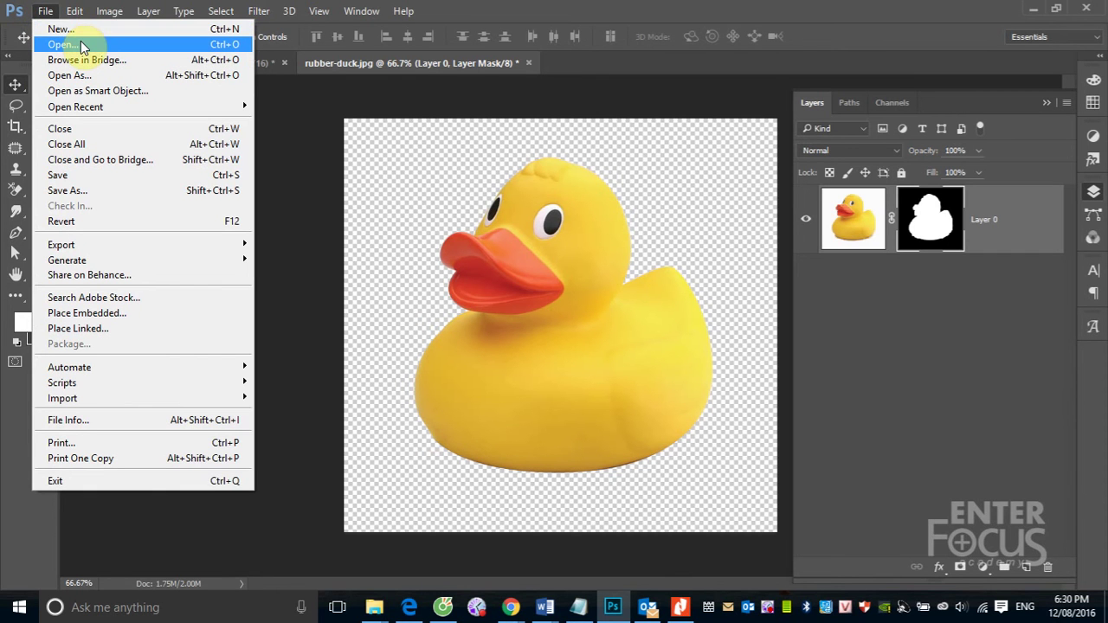
left_click(82, 30)
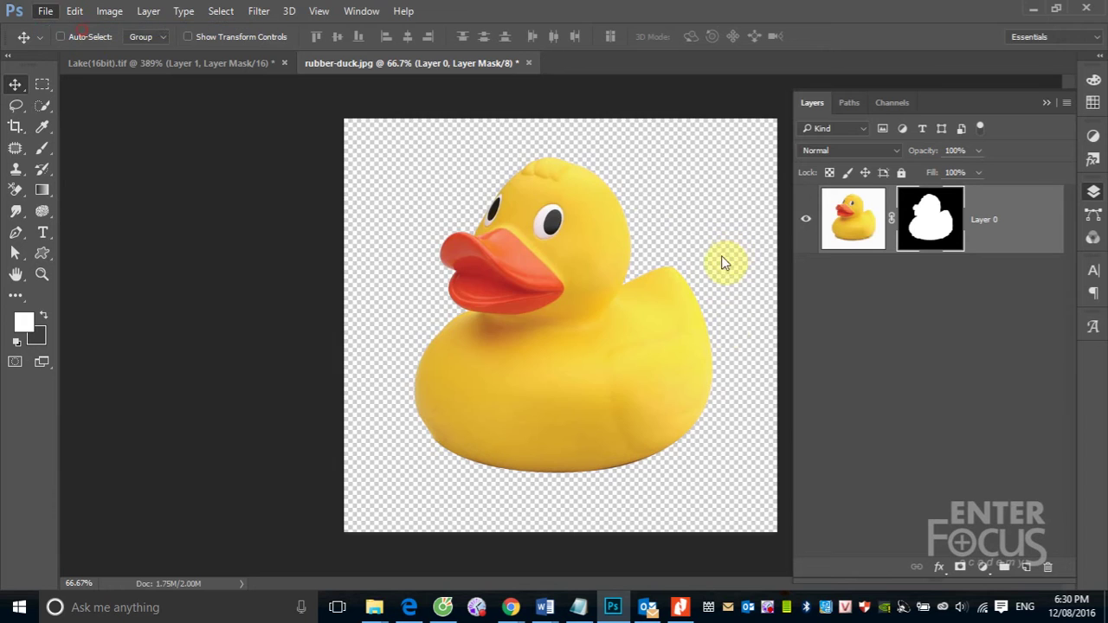
left_click(622, 138)
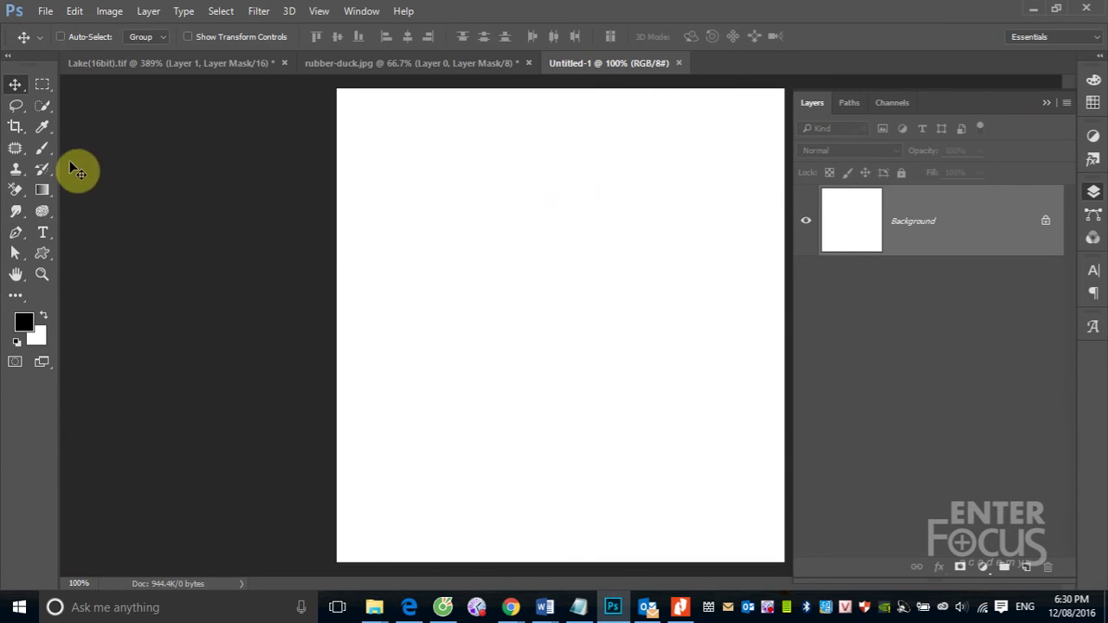
- Type the word 'Text' with the Horizontal Type Tool and select it
left_click(44, 236)
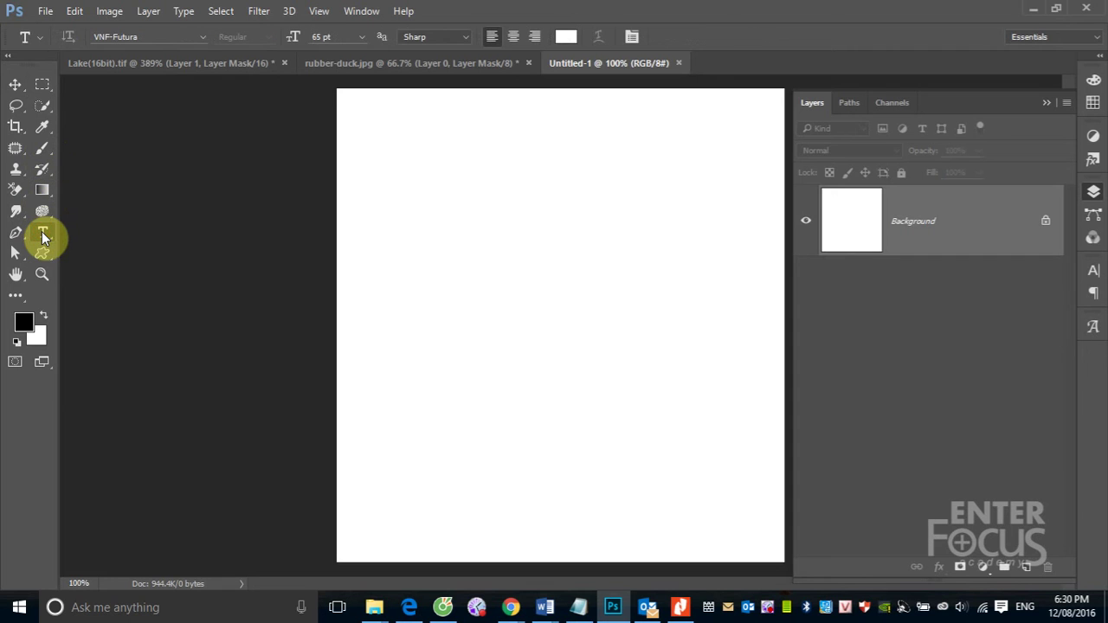
left_click(75, 235)
left_click(416, 299)
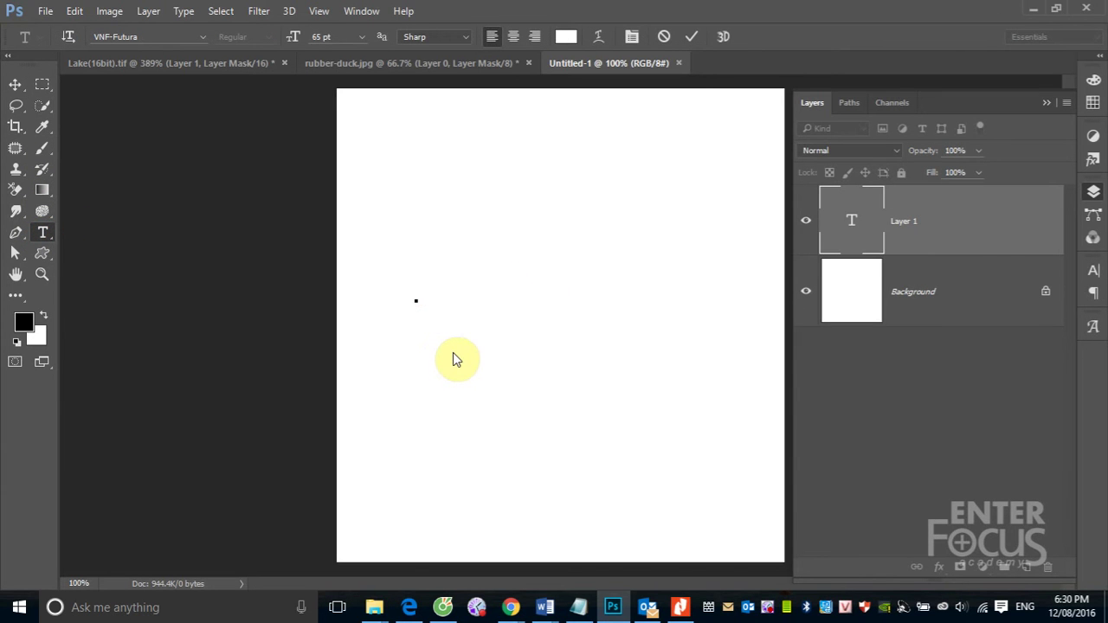
type("Text")
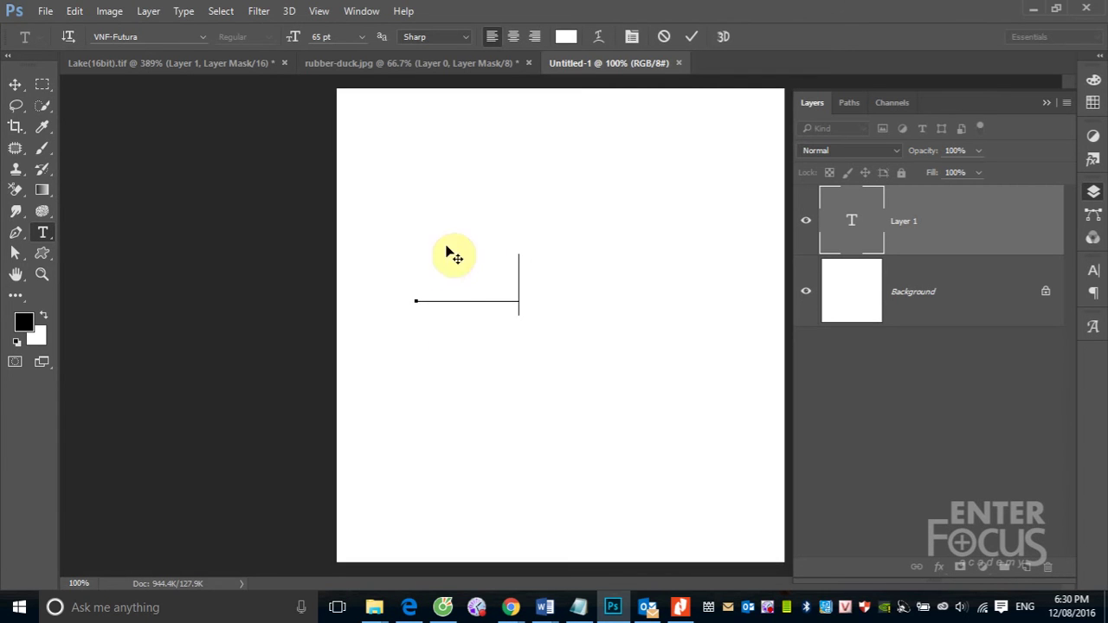
left_click_drag(418, 288, 563, 281)
- Colour the selected text red
left_click(566, 36)
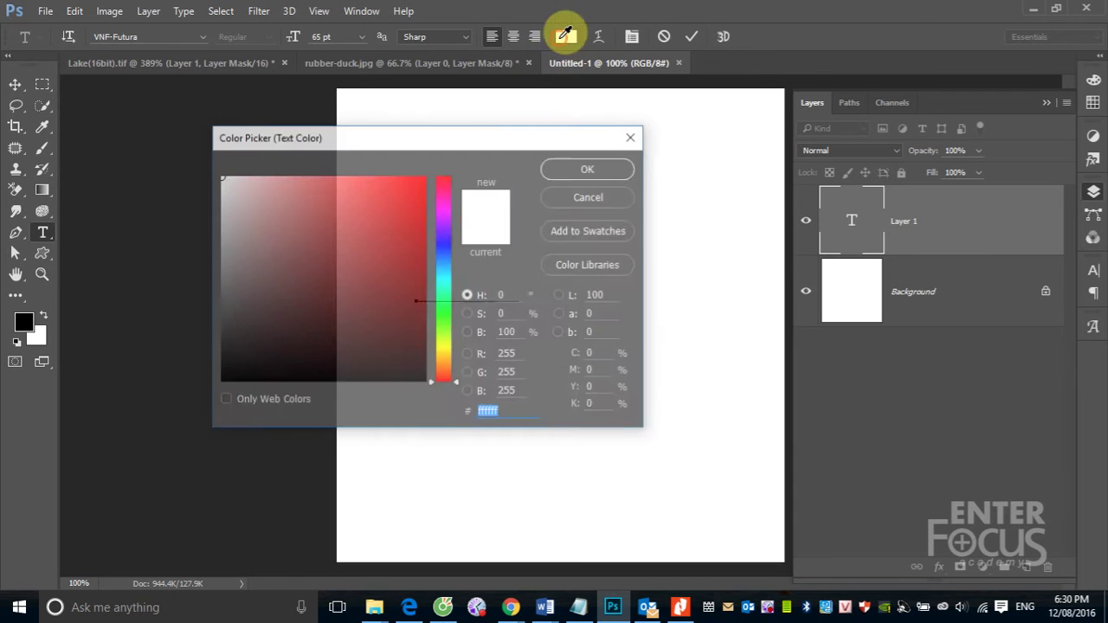
left_click(413, 182)
left_click(573, 172)
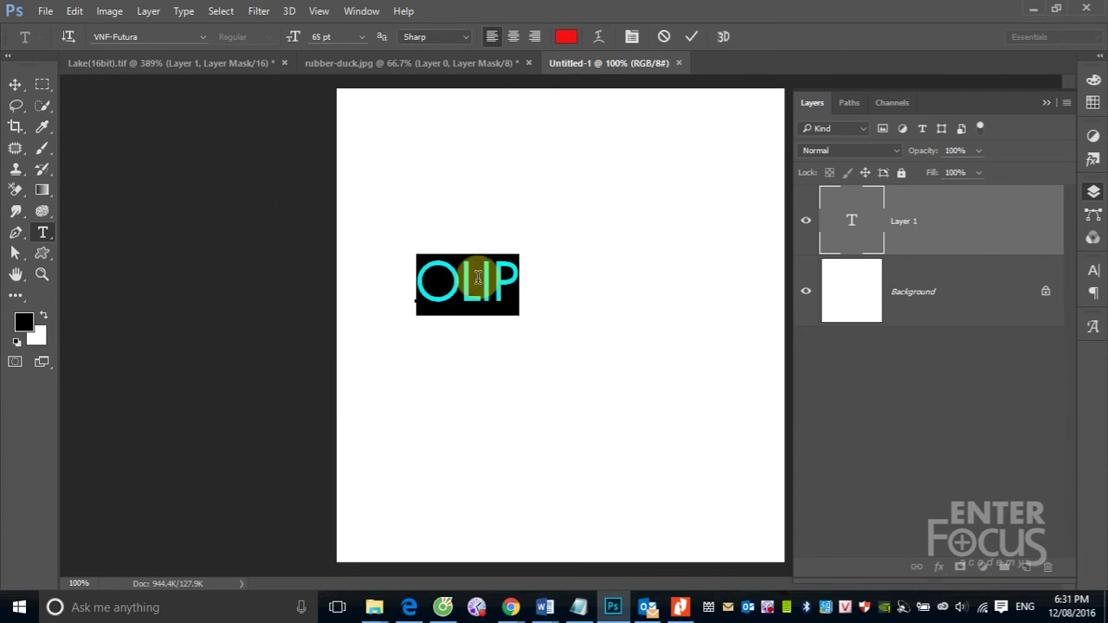
- Retype the text to read 'OLIMPIC RIO' with '2016' on a second line
left_click(495, 279)
left_click_drag(494, 279, 508, 277)
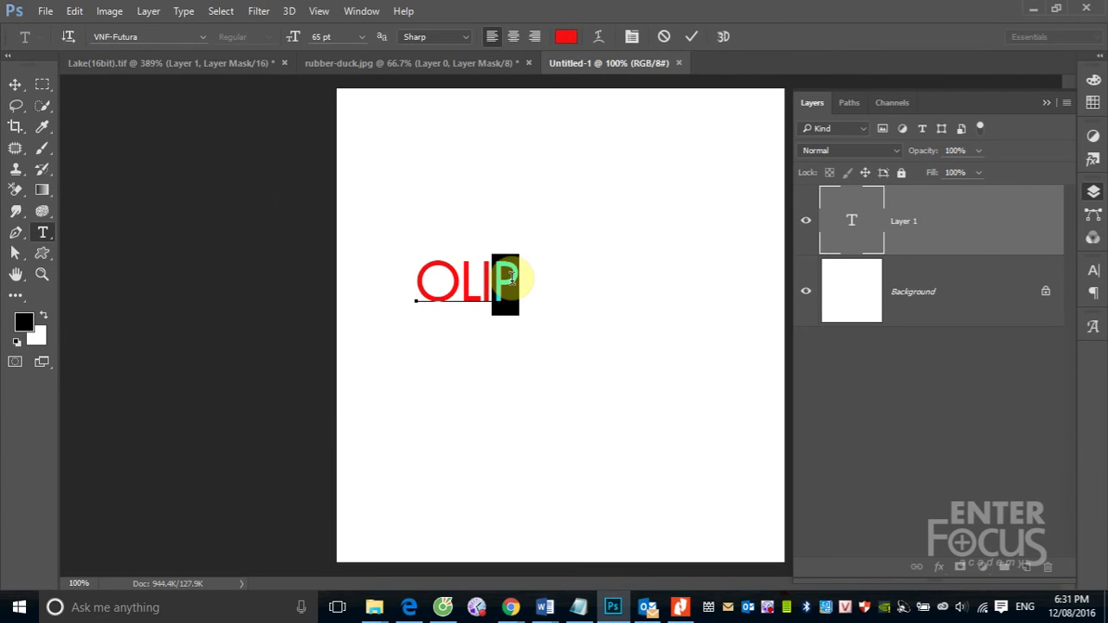
type("MIP")
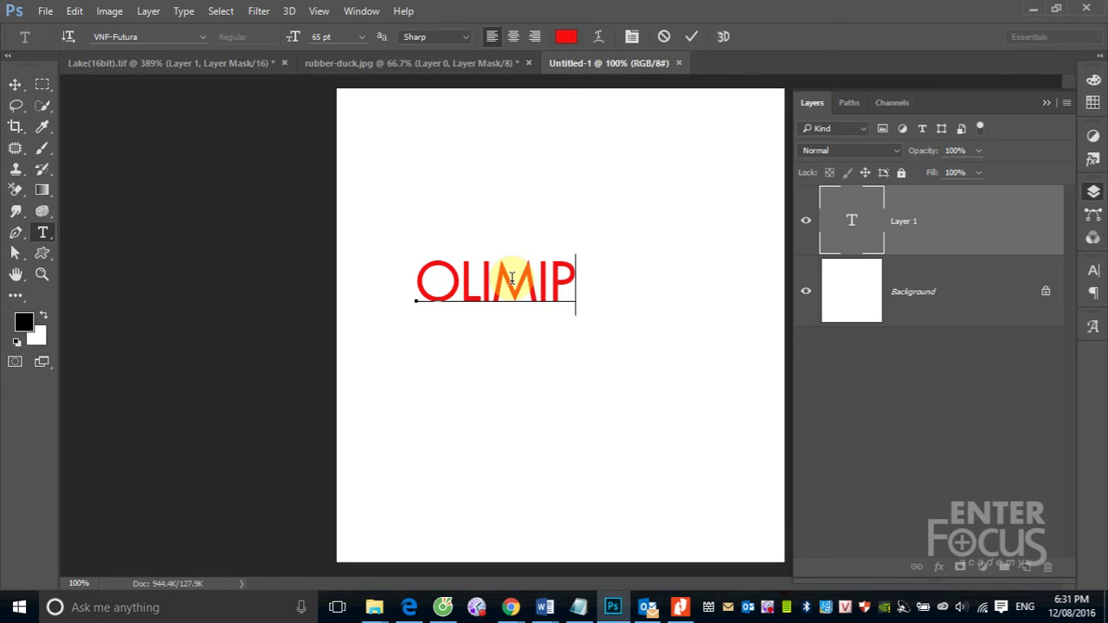
type("C")
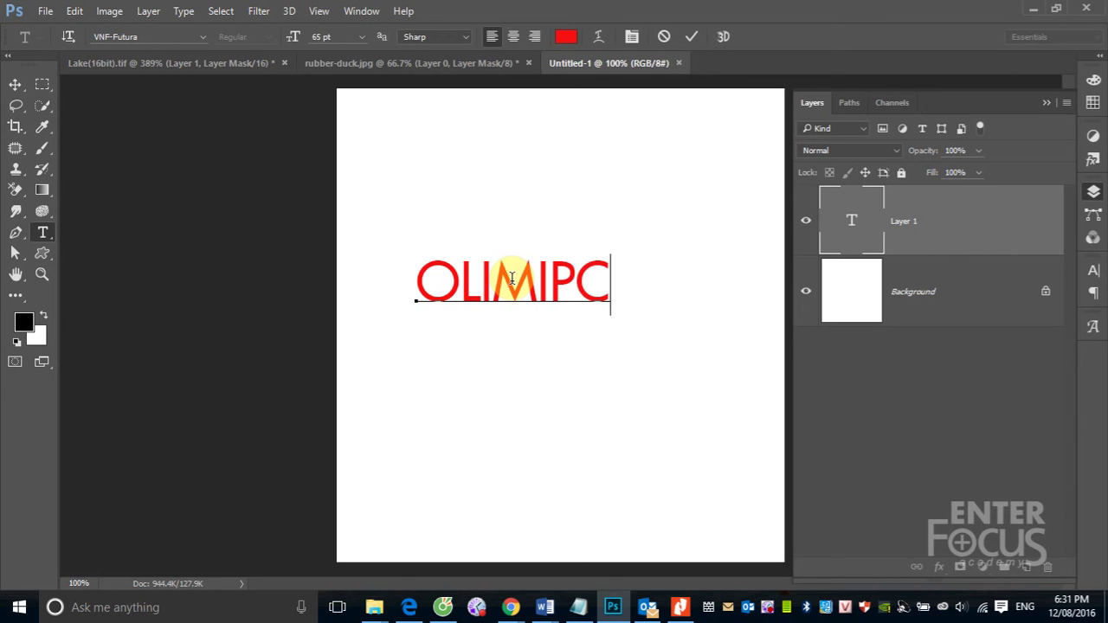
key("BackSpace")
key("BackSpace")
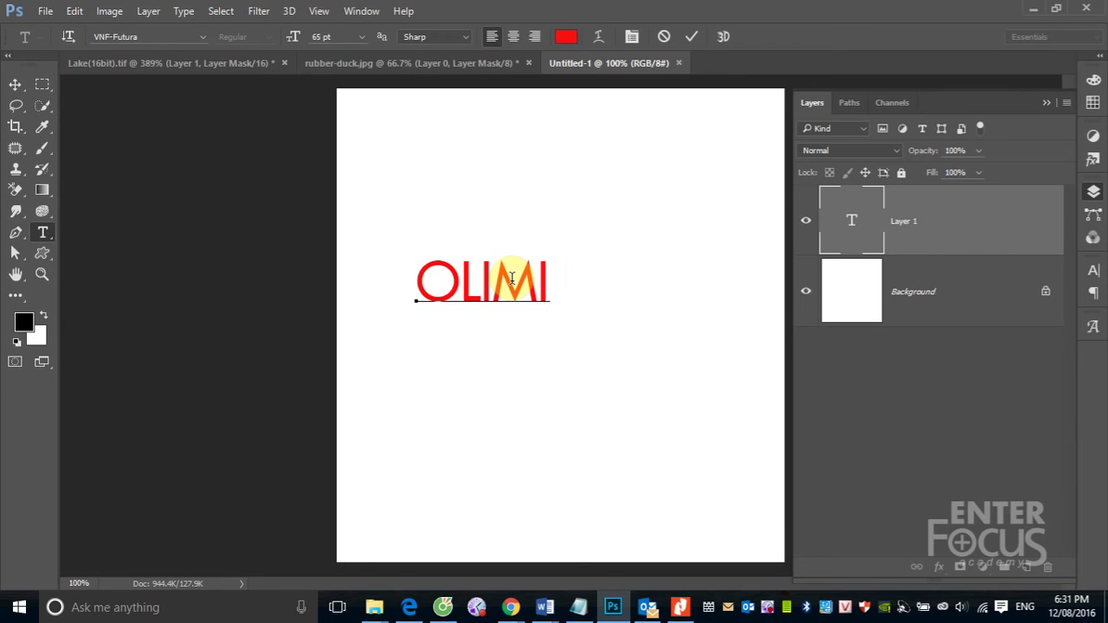
type("PIC")
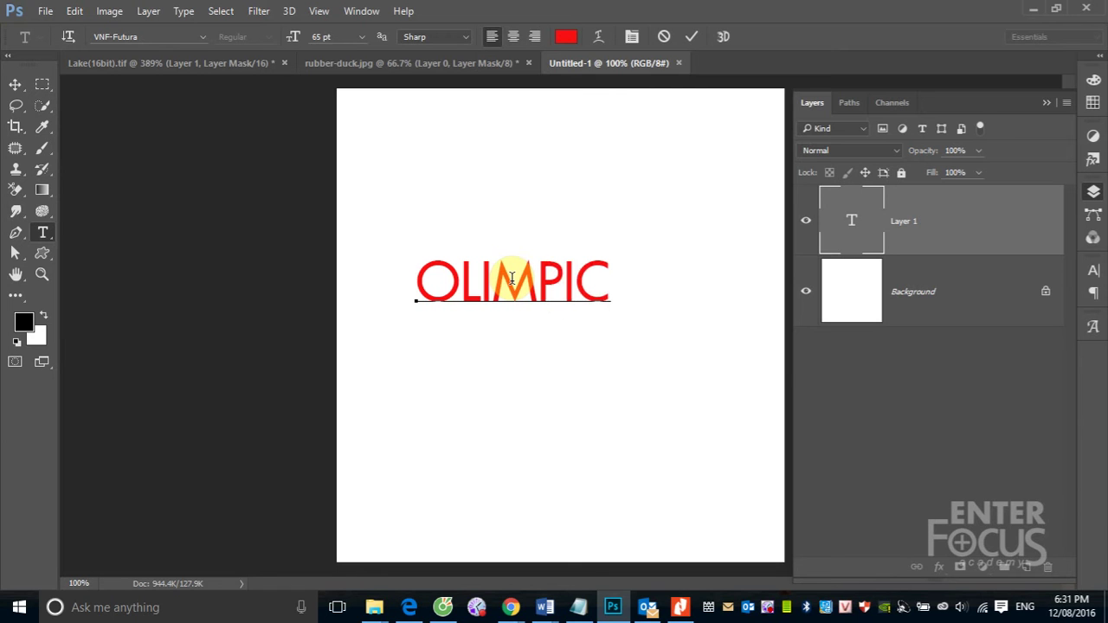
type(" RIO")
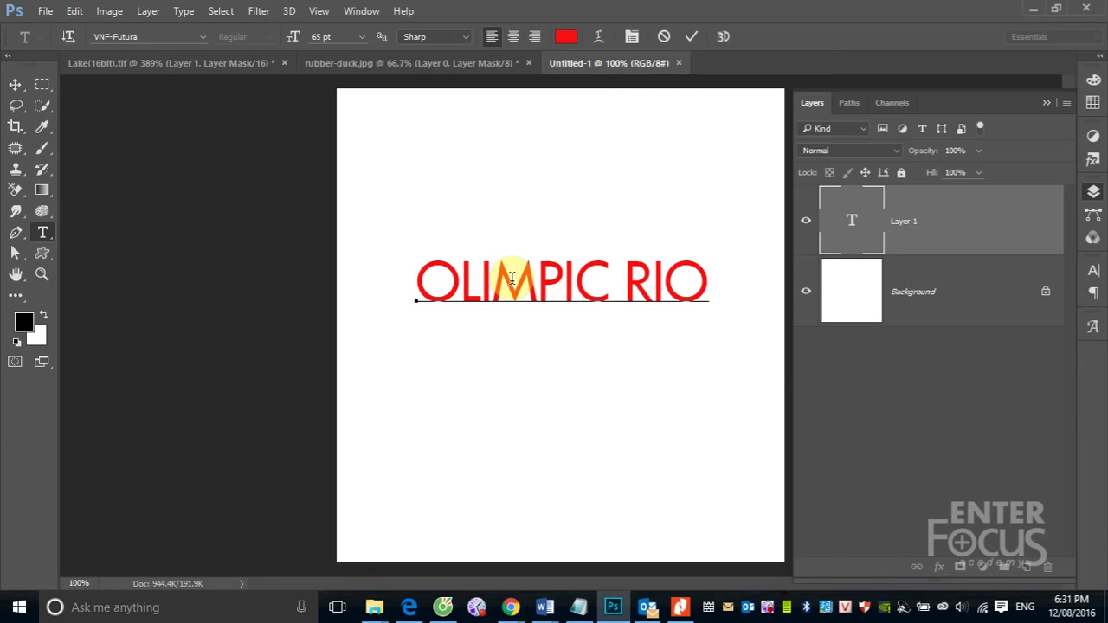
key("Return")
type("@")
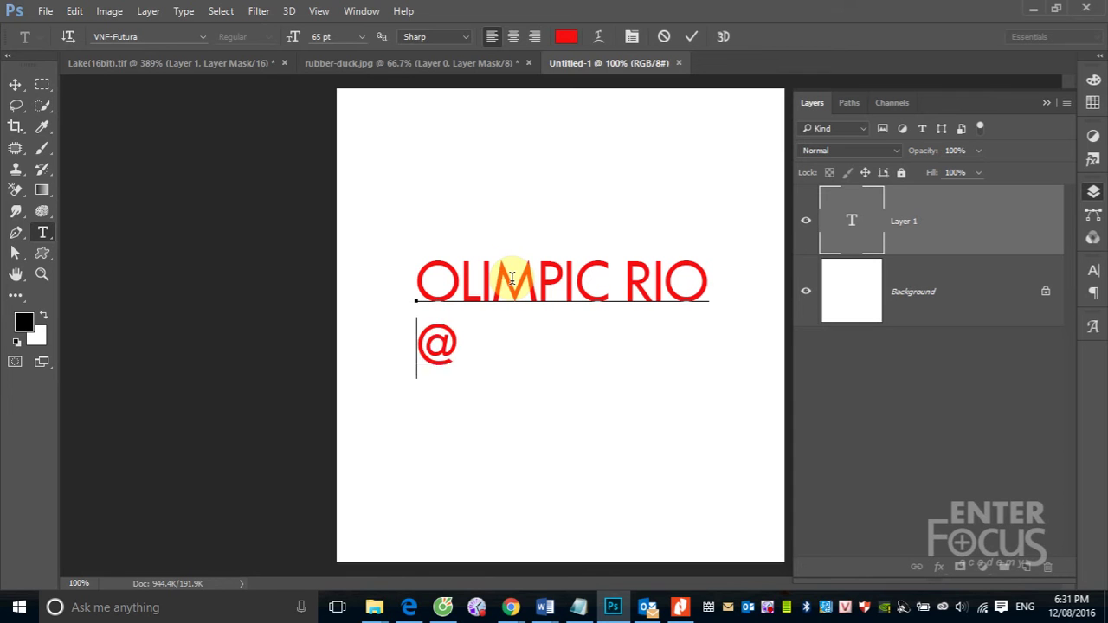
key("Delete")
type("201")
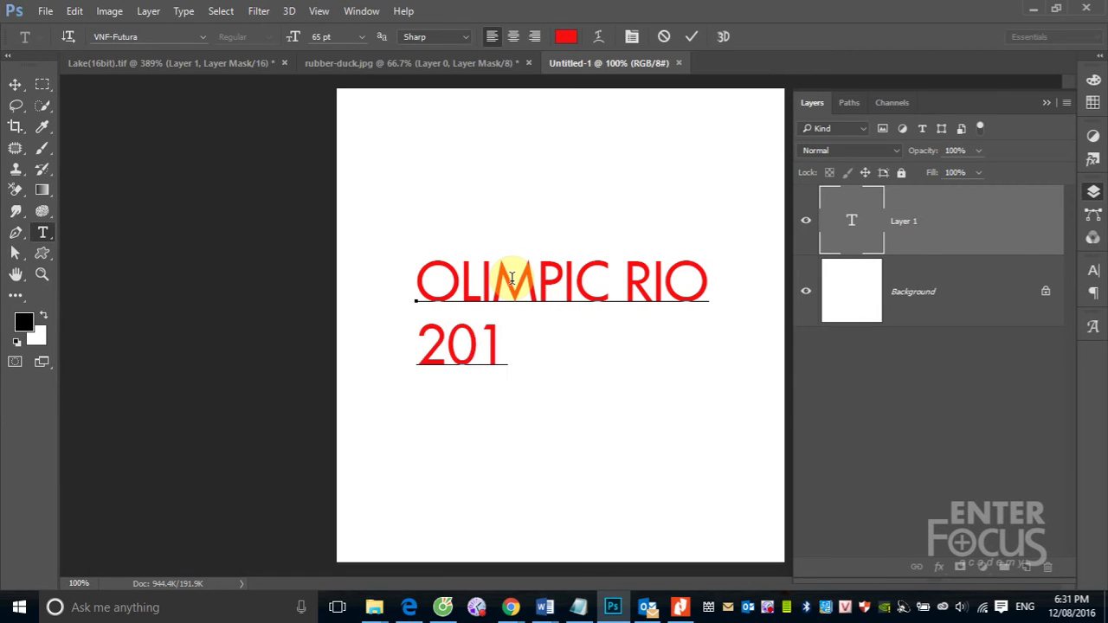
type("6")
- Select both lines of text and centre-align them
left_click_drag(419, 341, 567, 341)
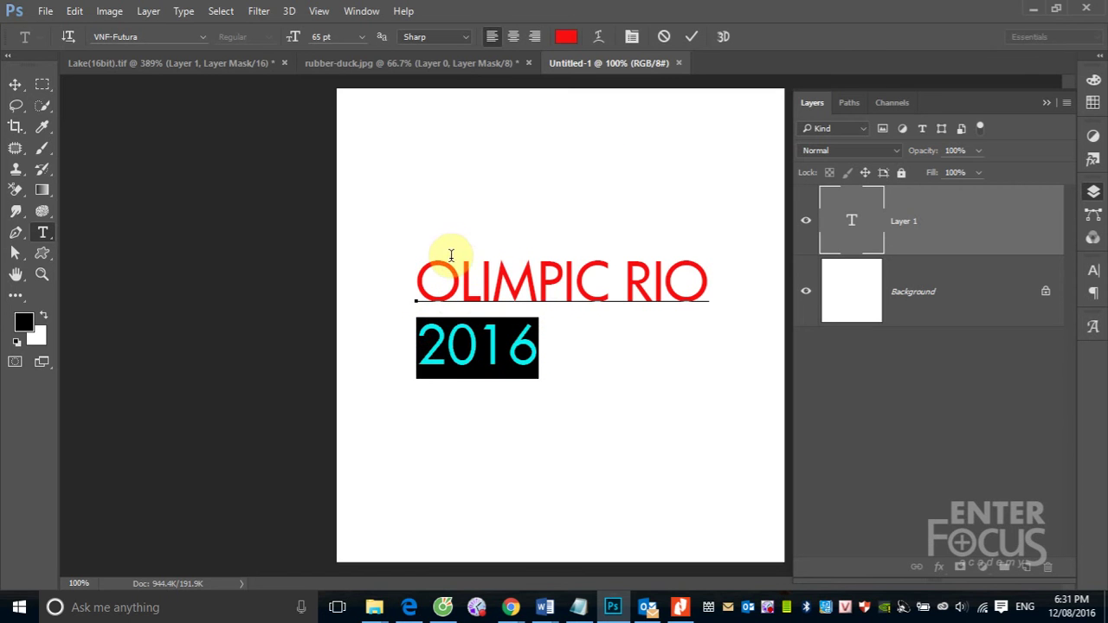
left_click(419, 277)
left_click_drag(417, 279, 714, 367)
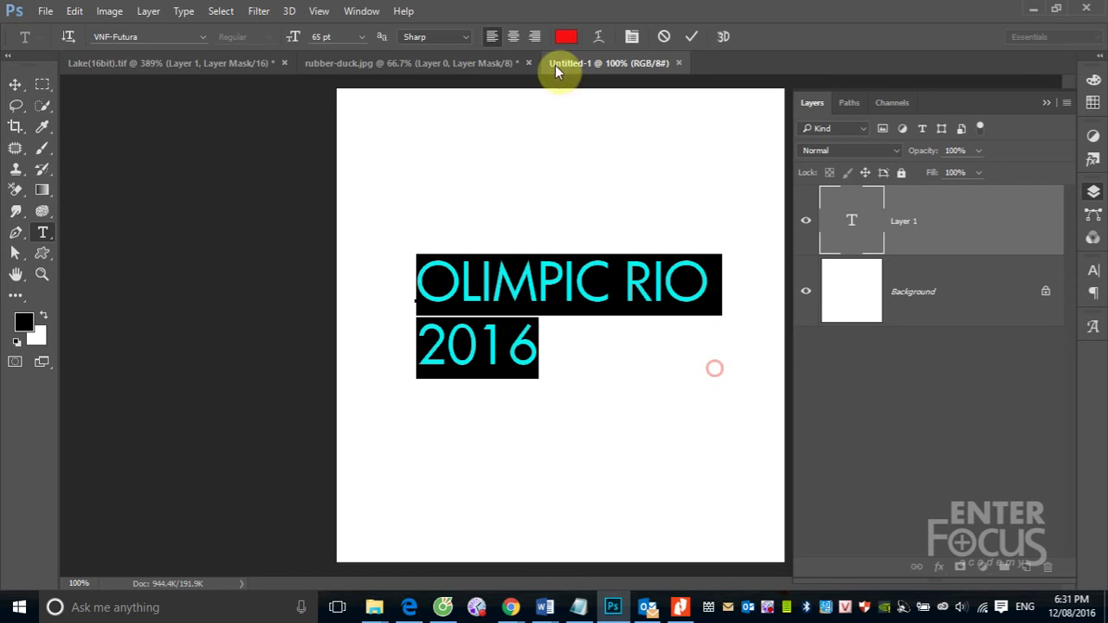
left_click(515, 38)
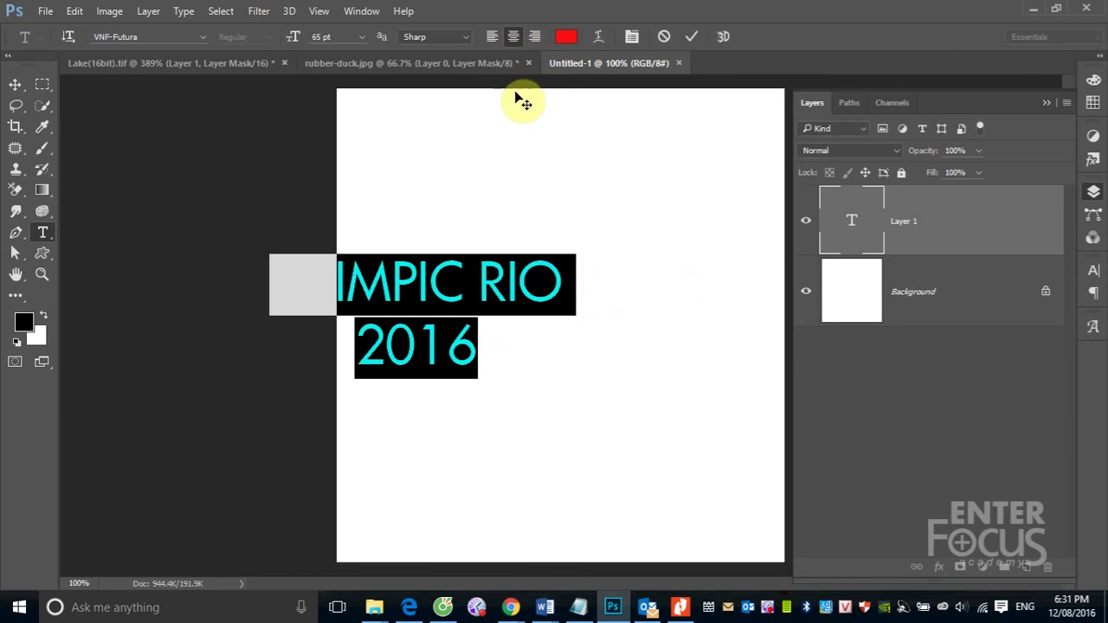
- Commit the text, drag it to the canvas centre, and show the Character panel's font families
left_click(15, 84)
left_click_drag(437, 304, 573, 282)
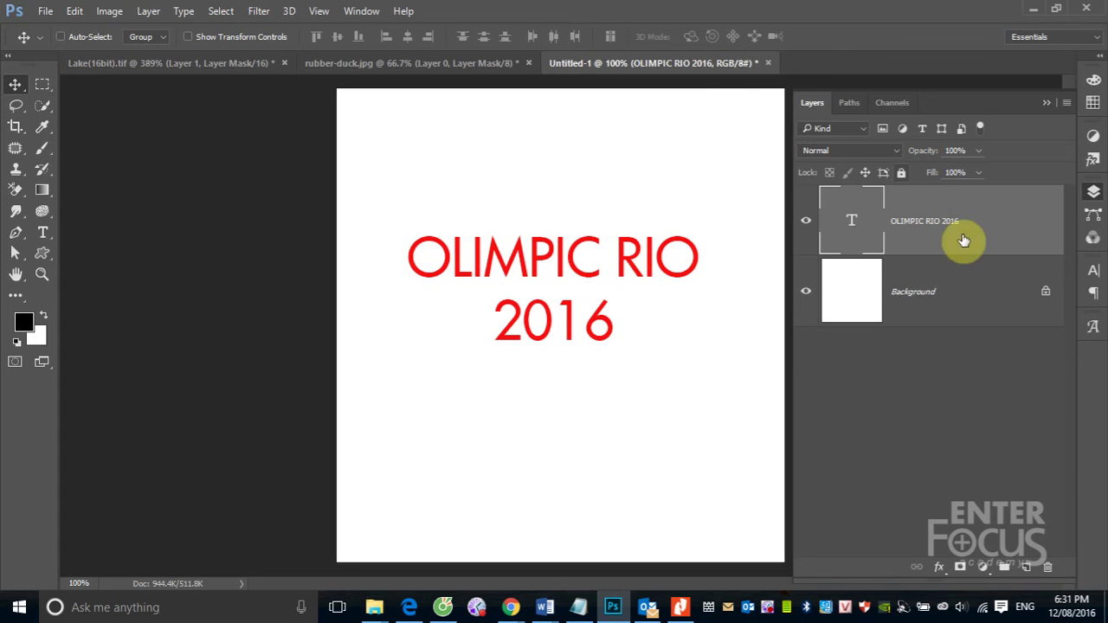
left_click(1096, 274)
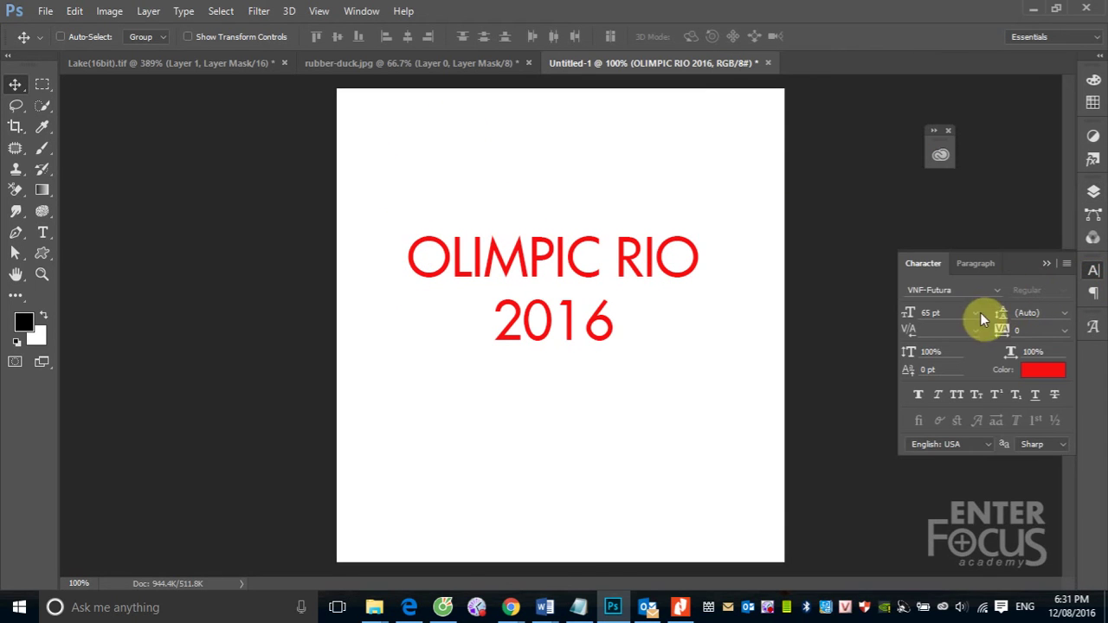
left_click_drag(923, 290, 952, 292)
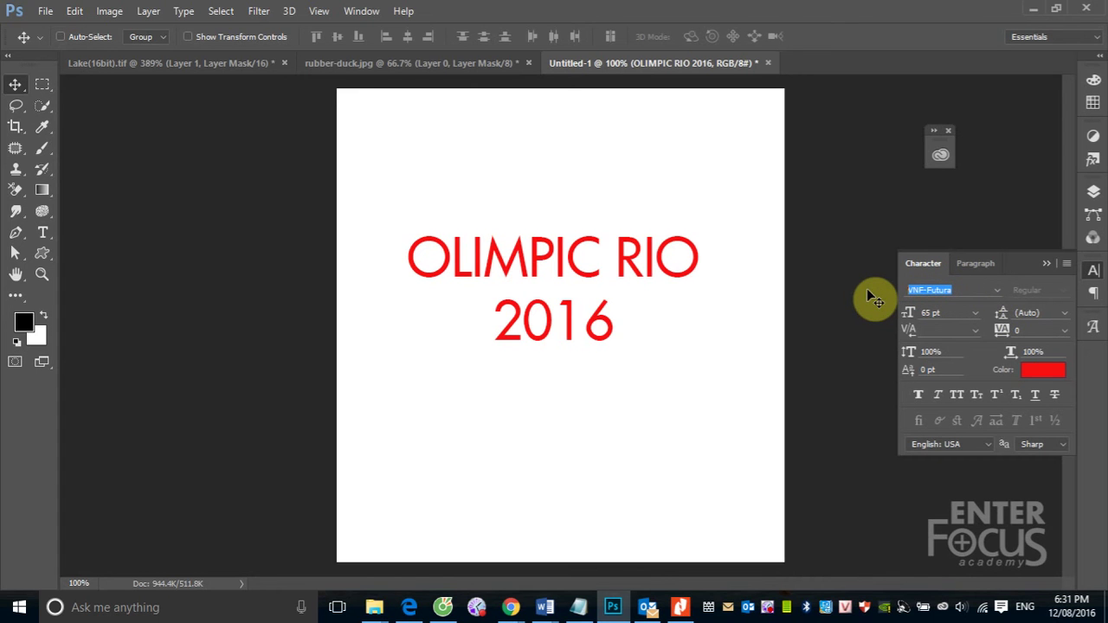
key("alt+Down")
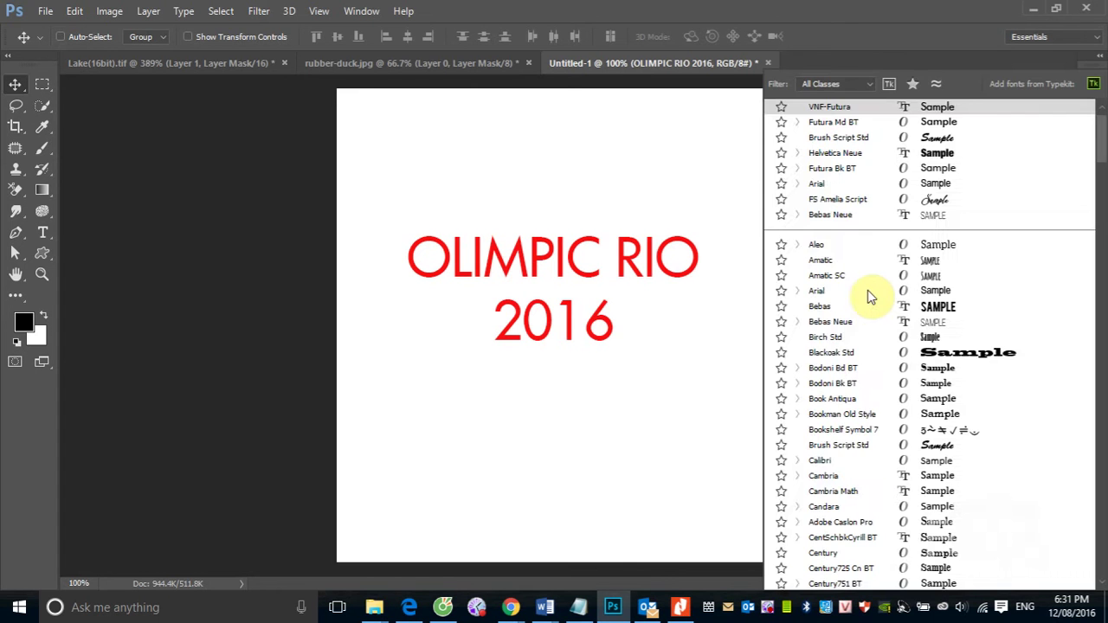
- Apply the Impact font to the OLIMPIC RIO 2016 text
scroll(868, 296, "down", 10)
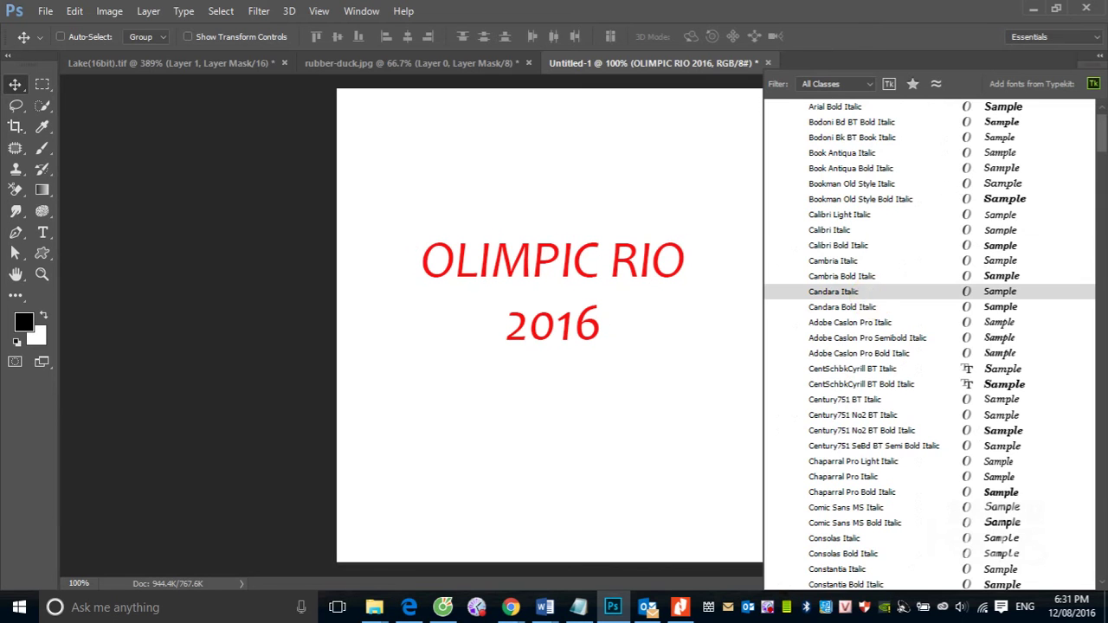
type("Im")
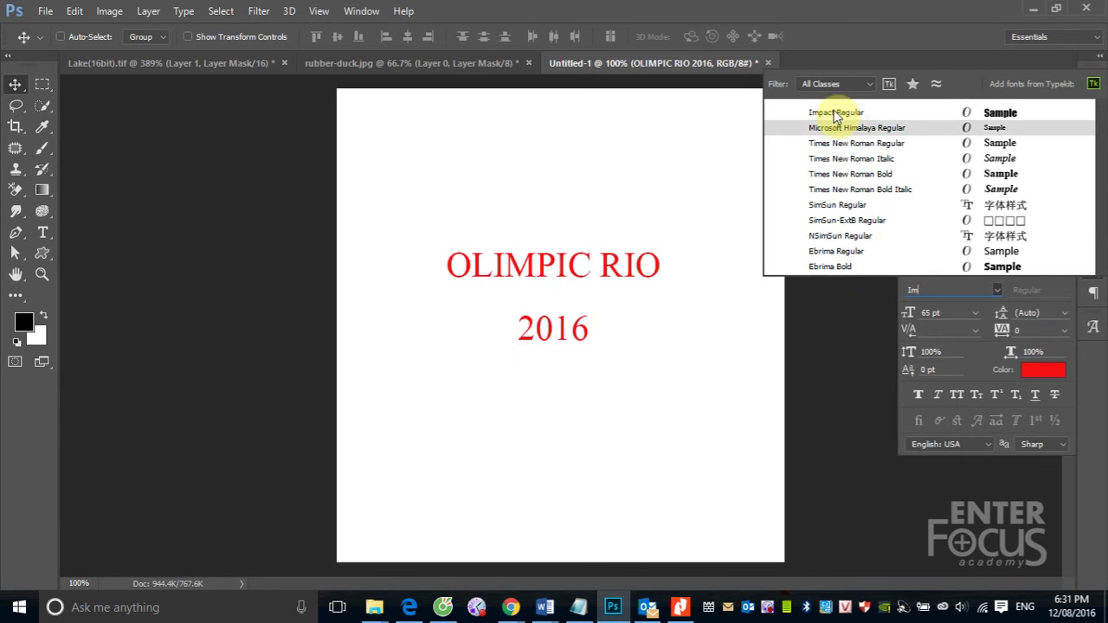
left_click(823, 113)
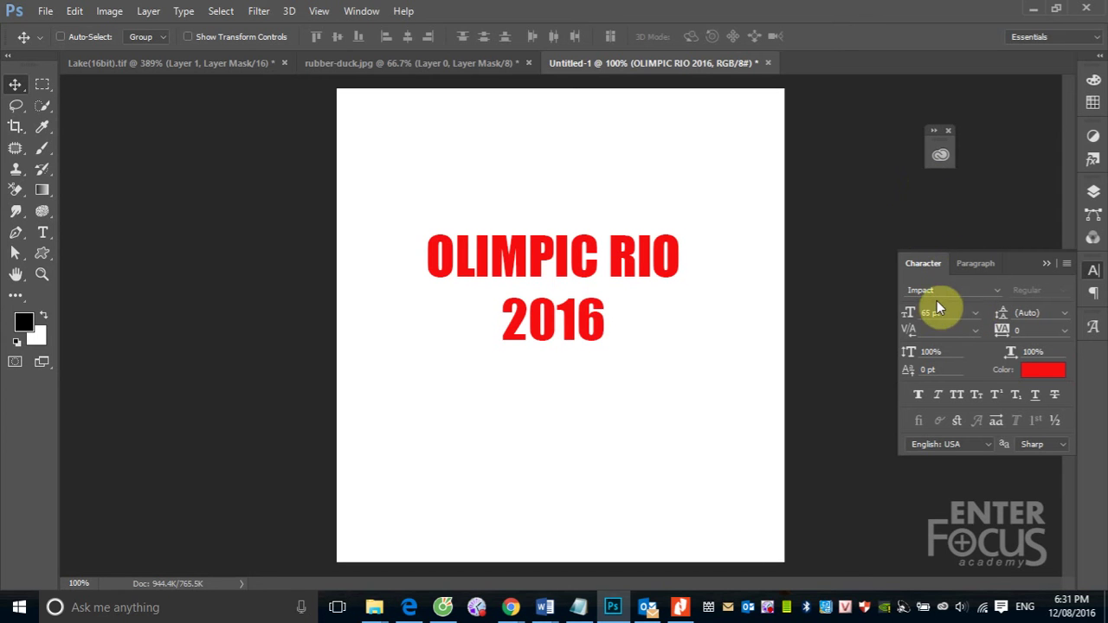
- Switch the title font from Impact to Geometr415 Blk BT
left_click(998, 291)
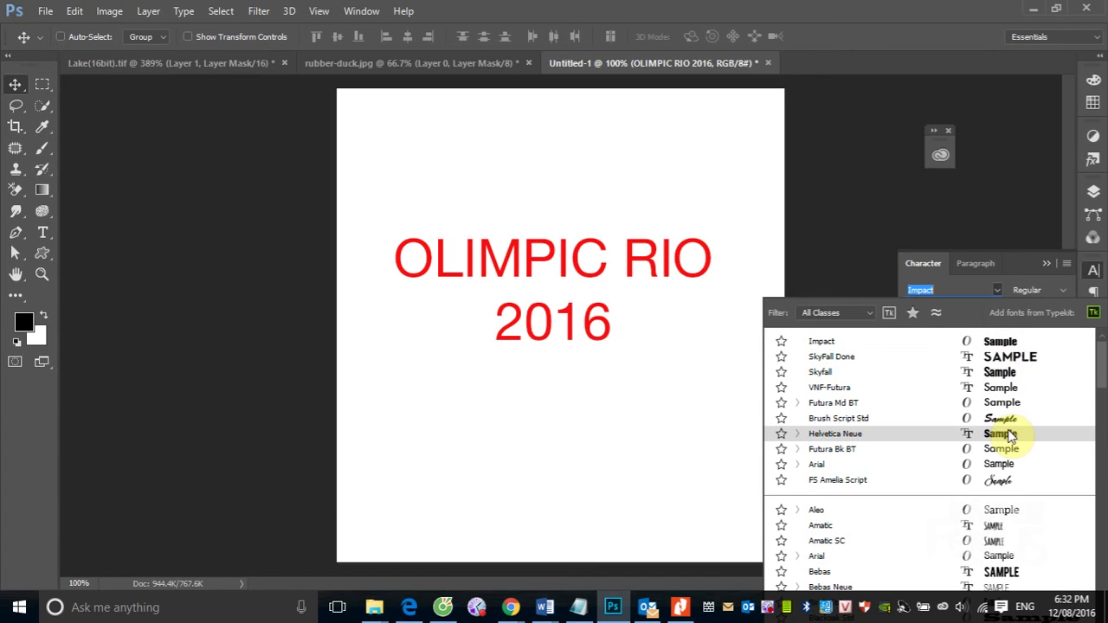
scroll(1009, 435, "down", 2)
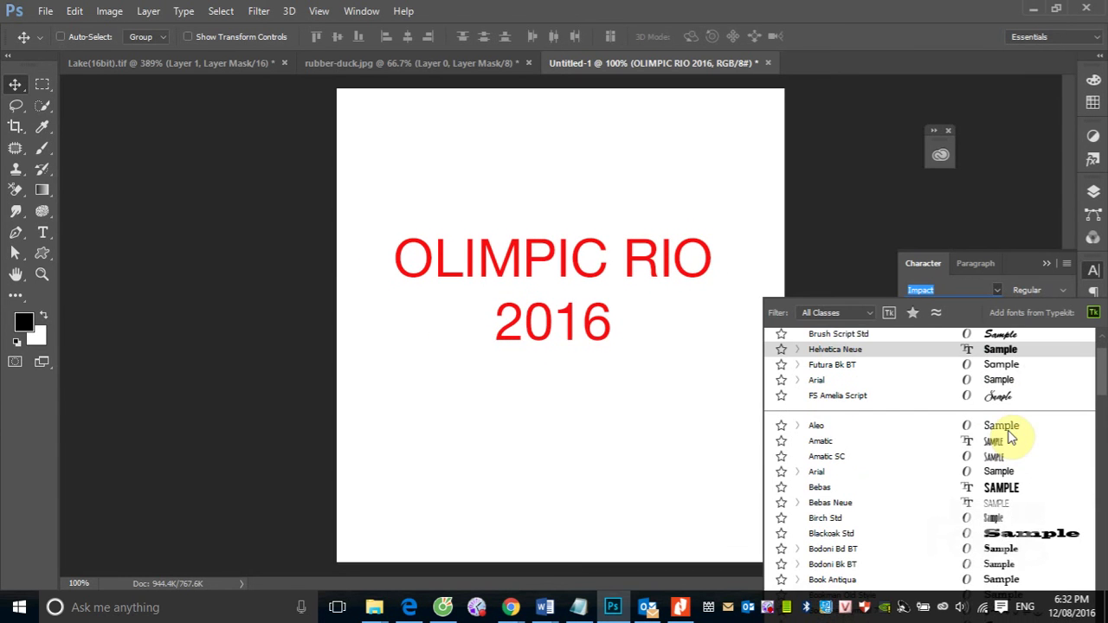
scroll(1010, 436, "down", 1)
scroll(1009, 436, "down", 1)
scroll(1009, 436, "down", 1)
scroll(1010, 435, "down", 3)
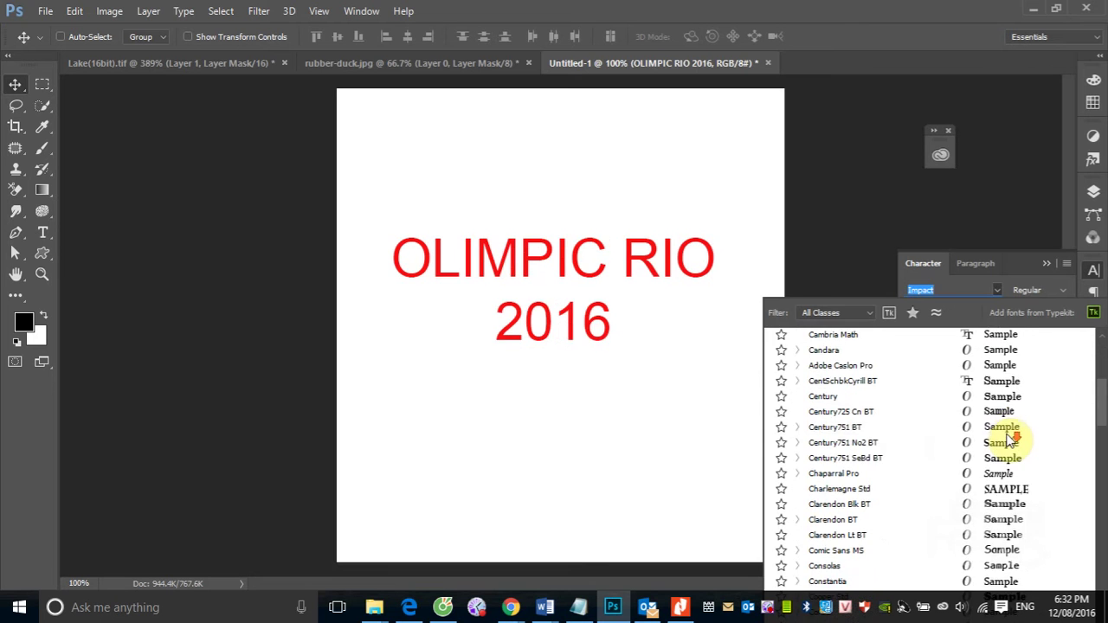
scroll(1010, 439, "down", 4)
scroll(1009, 439, "down", 2)
scroll(1010, 439, "down", 2)
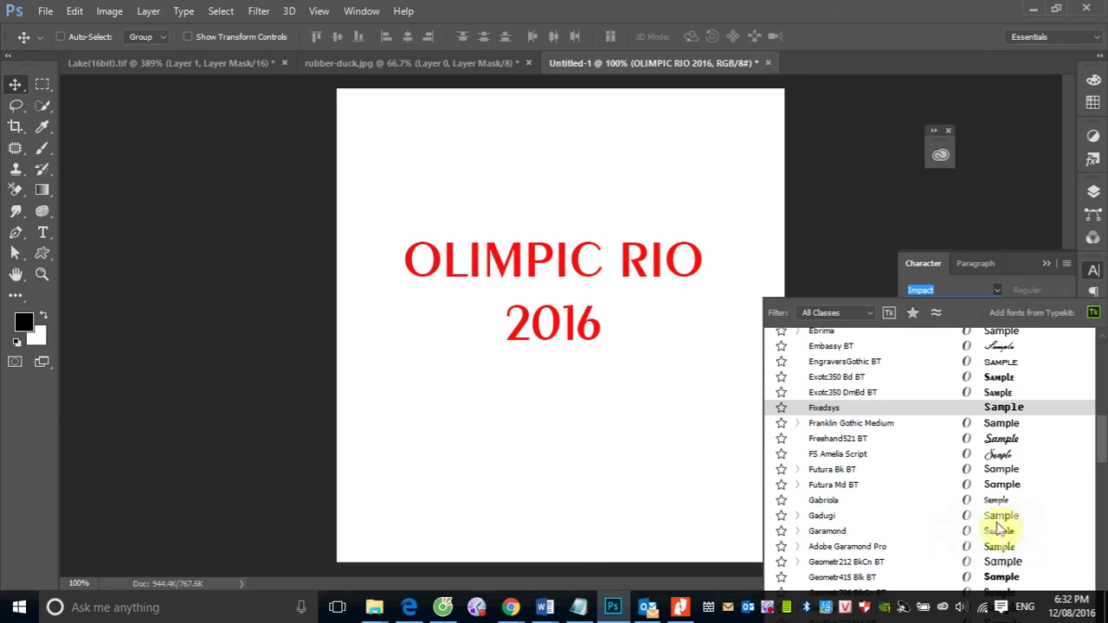
left_click(1006, 579)
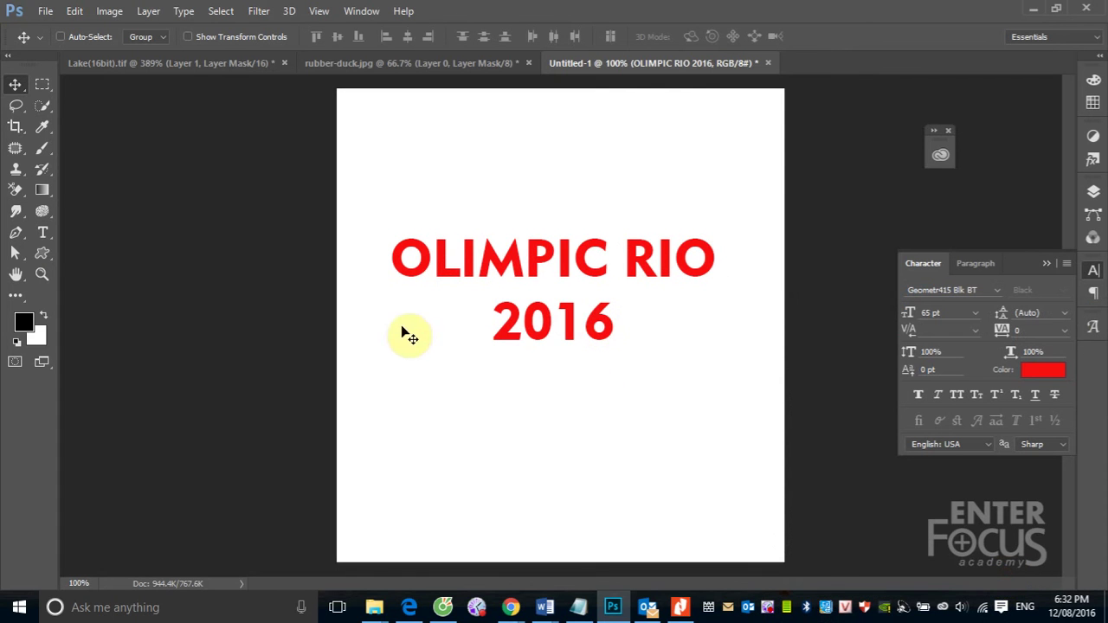
- Enlarge the 2016 line so it towers over OLIMPIC RIO
left_click(43, 232)
left_click(495, 326)
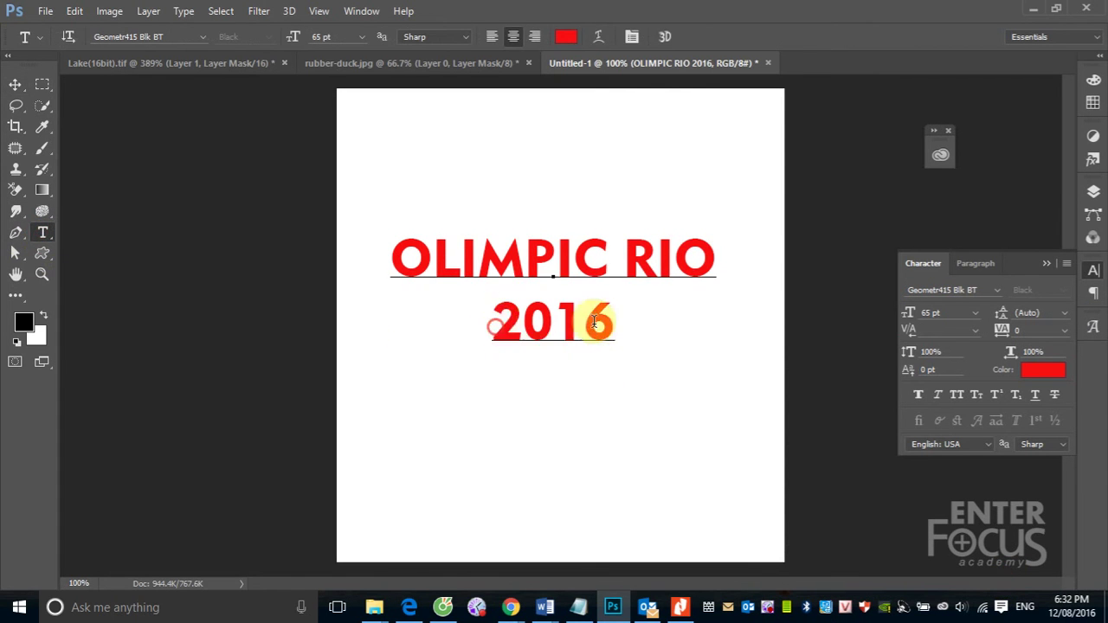
left_click_drag(595, 322, 616, 326)
left_click_drag(910, 313, 1004, 314)
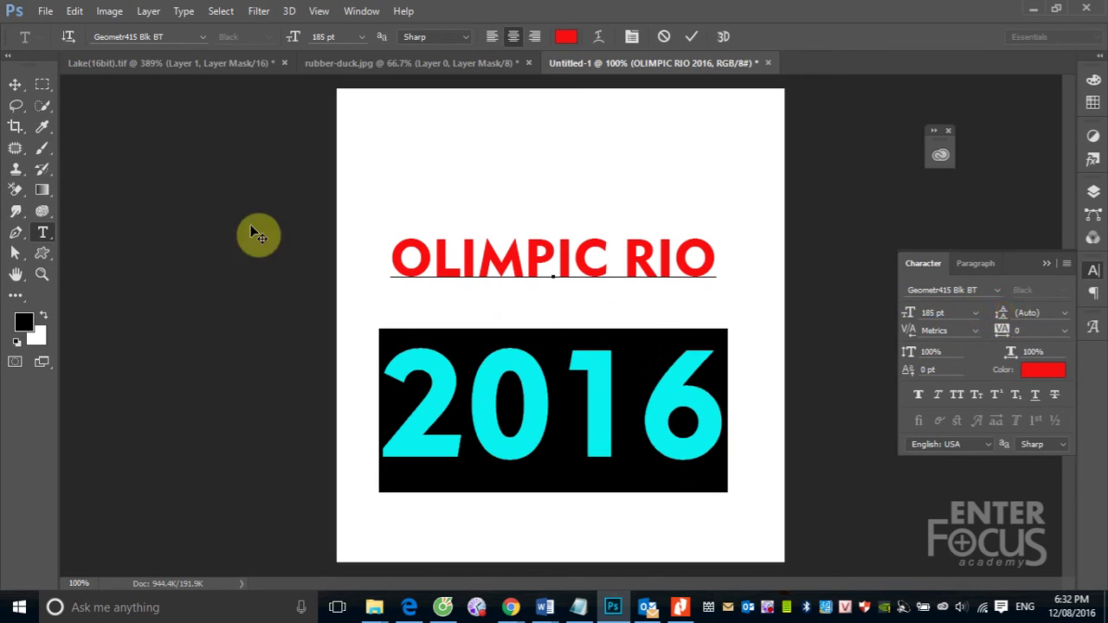
left_click(15, 84)
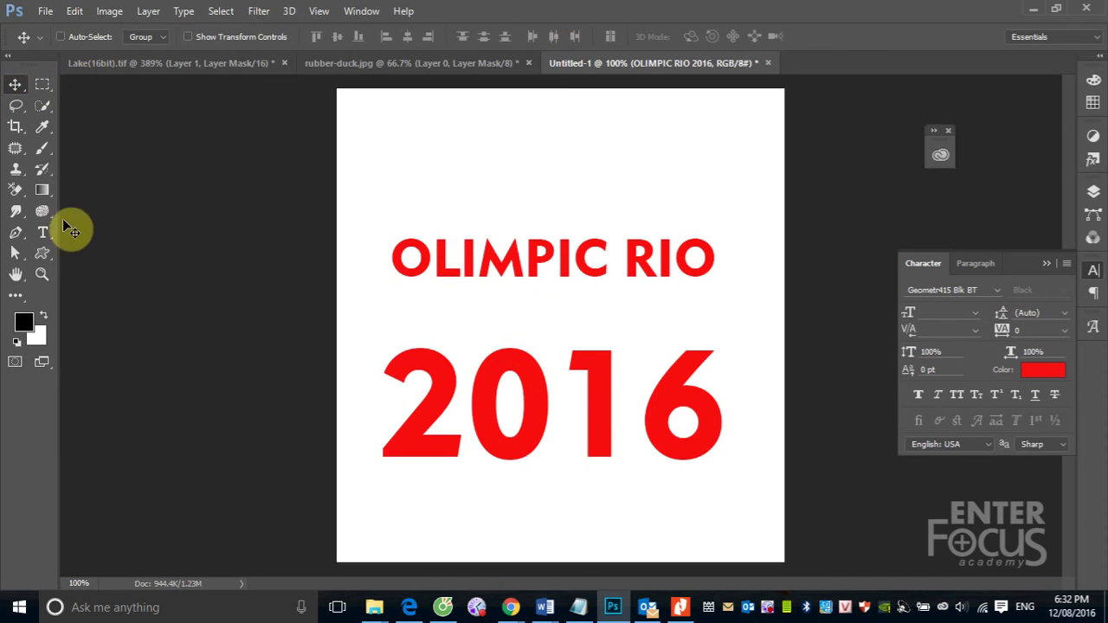
- Tighten the leading of the whole title to 133.03 pt and commit the text
left_click(43, 233)
left_click(469, 260)
key("ctrl+a")
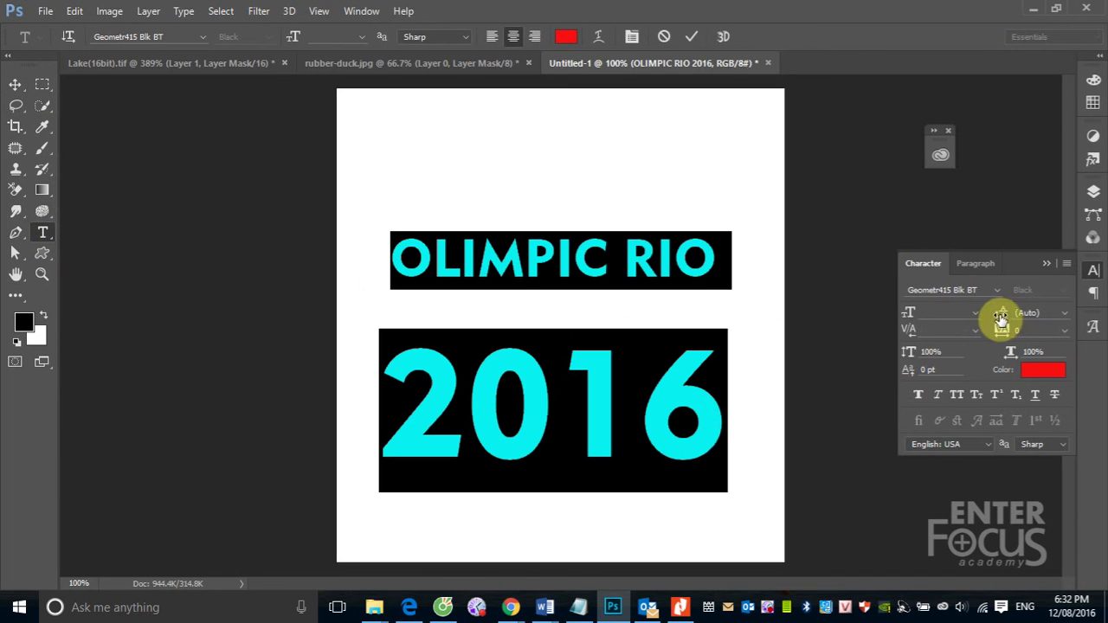
mouse_move(1002, 317)
left_mouse_down()
mouse_move(958, 317)
mouse_move(1023, 299)
mouse_move(1006, 315)
left_mouse_up()
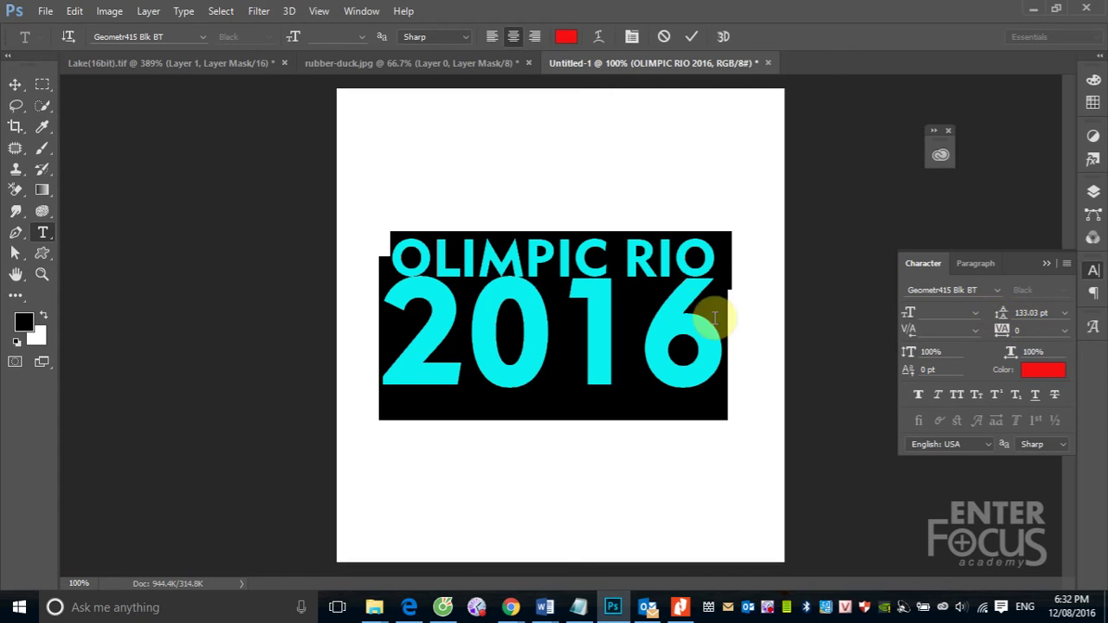
left_click(15, 84)
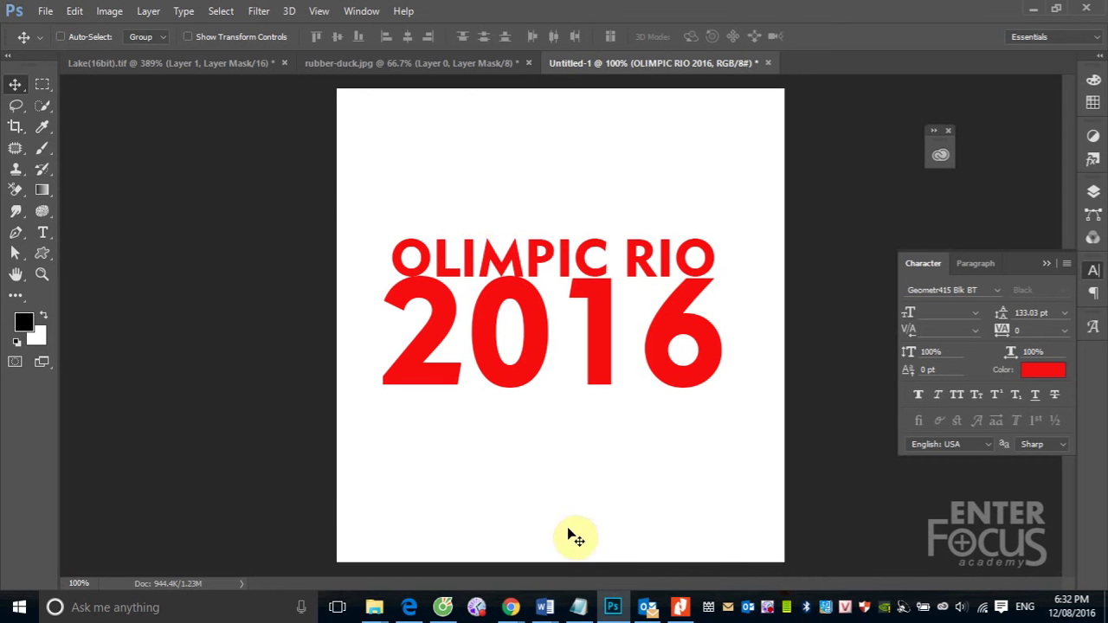
- Load google.com in a new incognito Chrome tab and go to Google Images
mouse_move(510, 607)
left_click(598, 485)
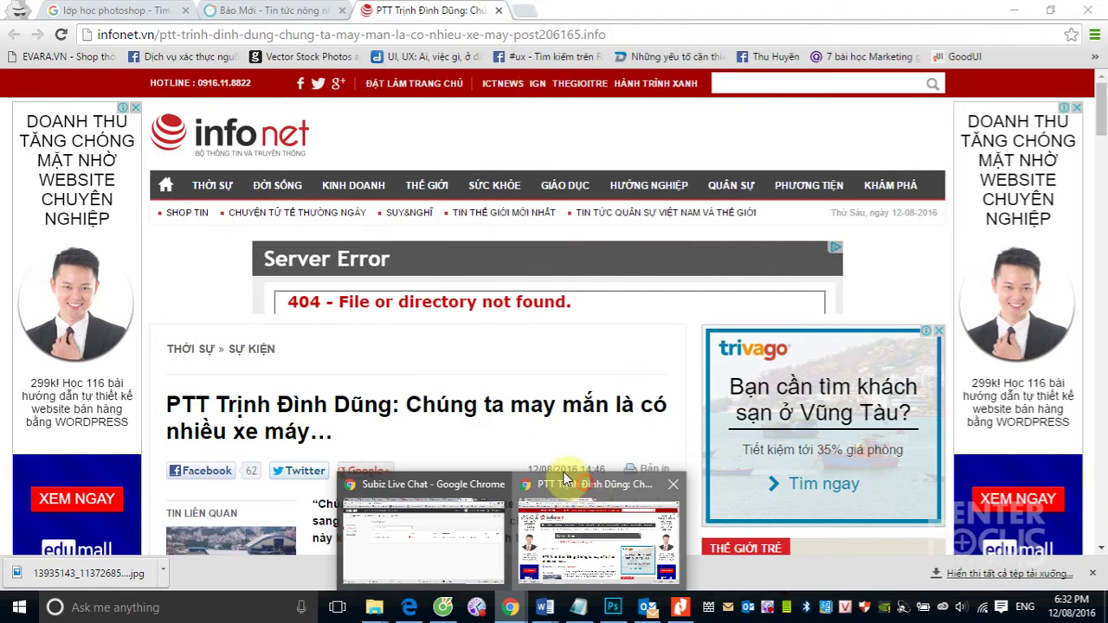
left_click(523, 12)
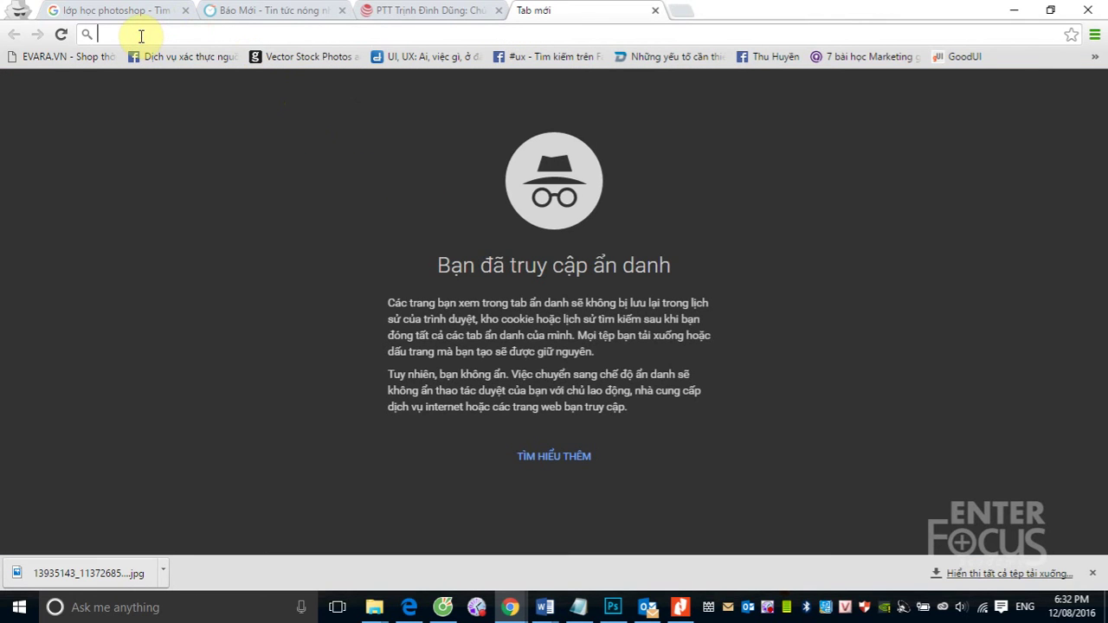
type("gp")
key("BackSpace")
type("o")
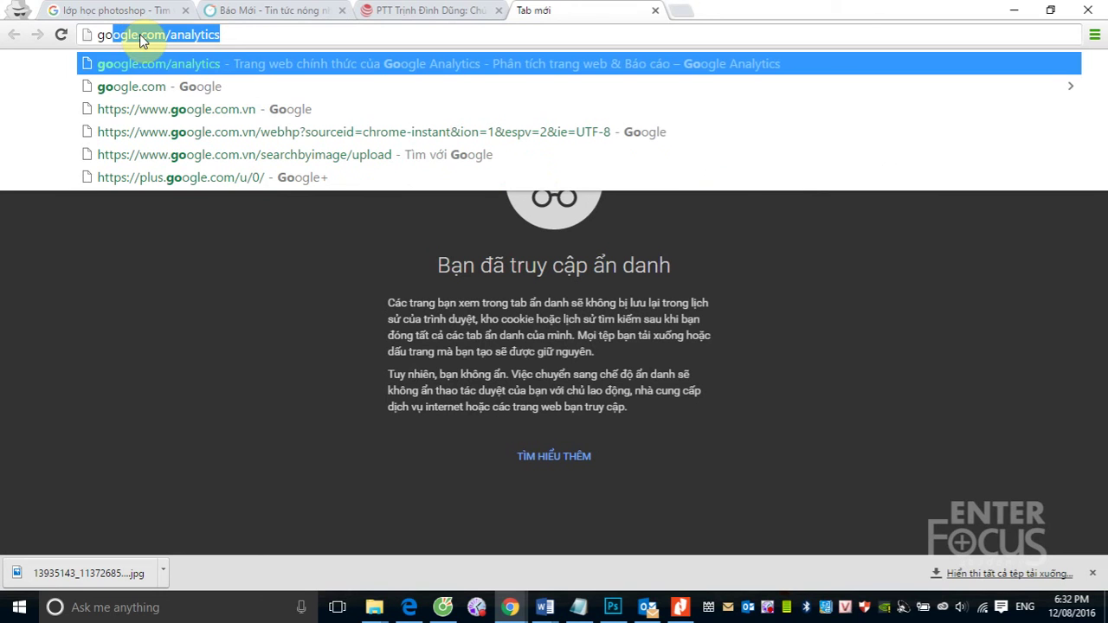
left_click(227, 33)
key("BackSpace")
key("BackSpace")
key("BackSpace")
key("BackSpace")
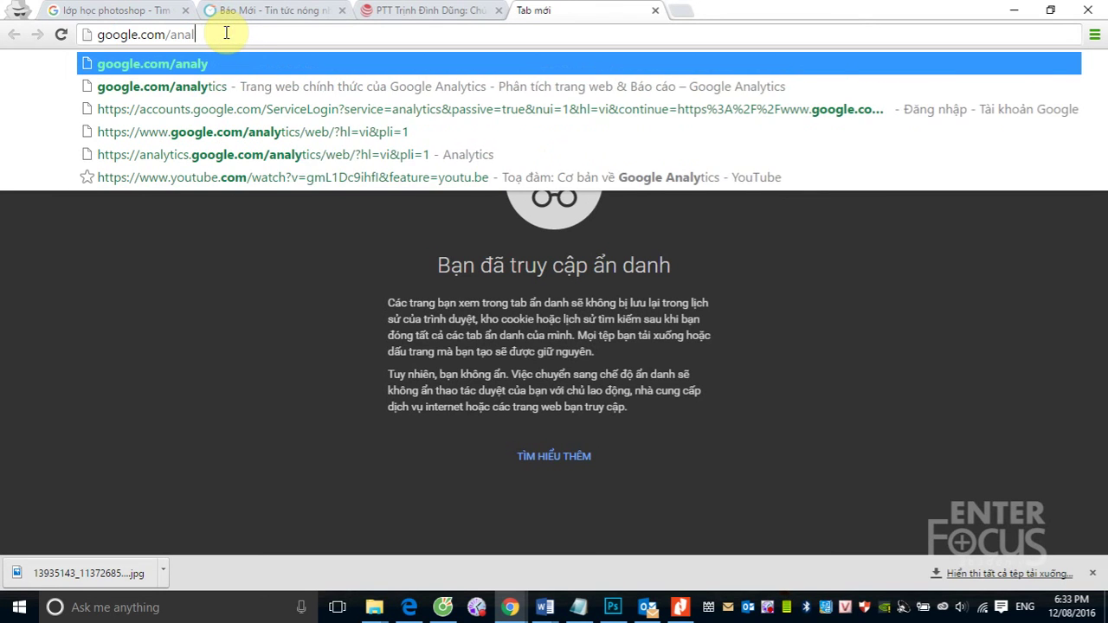
key("BackSpace")
key("BackSpace")
key("BackSpace")
key("BackSpace")
key("BackSpace")
key("BackSpace")
key("BackSpace")
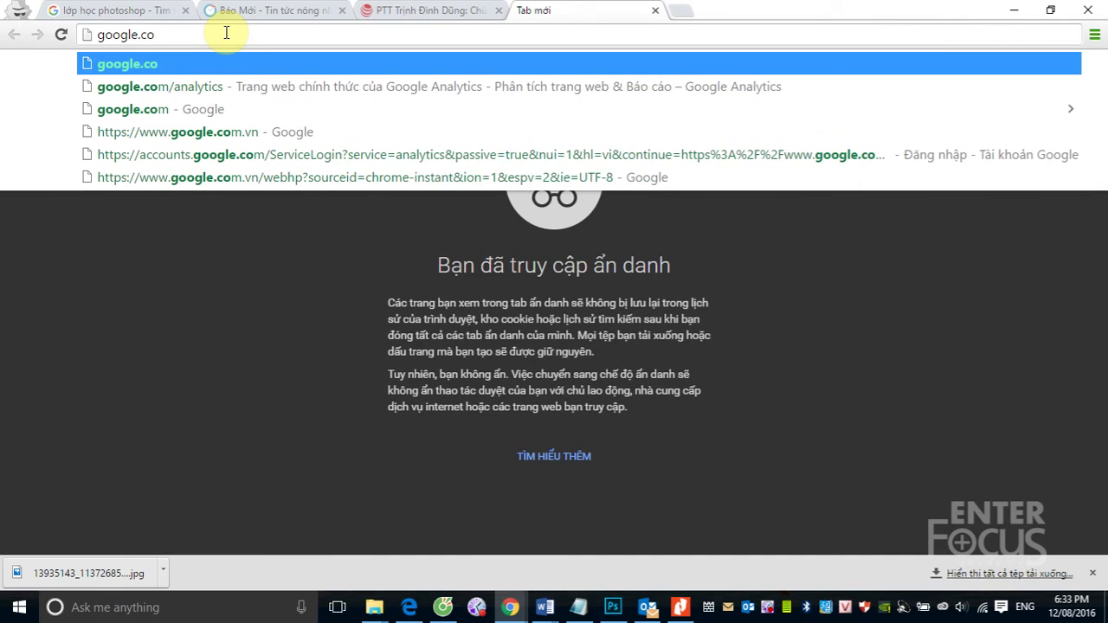
type("m")
key("Return")
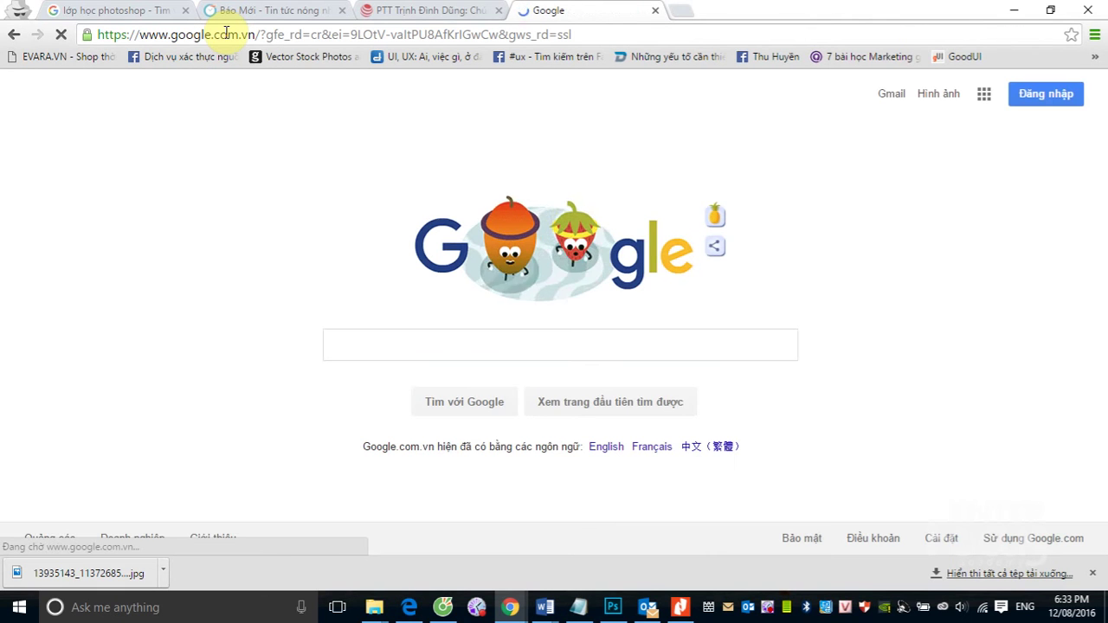
left_click(935, 94)
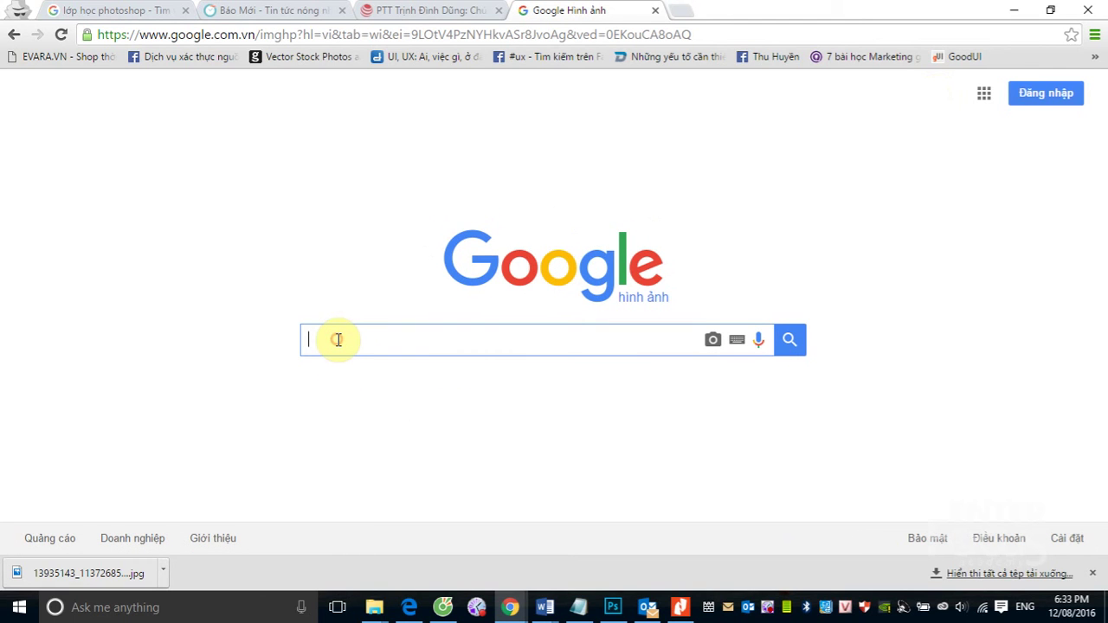
- Search Google Images for 'olimpic' and choose the 'olympic 2016' suggestion
type("o")
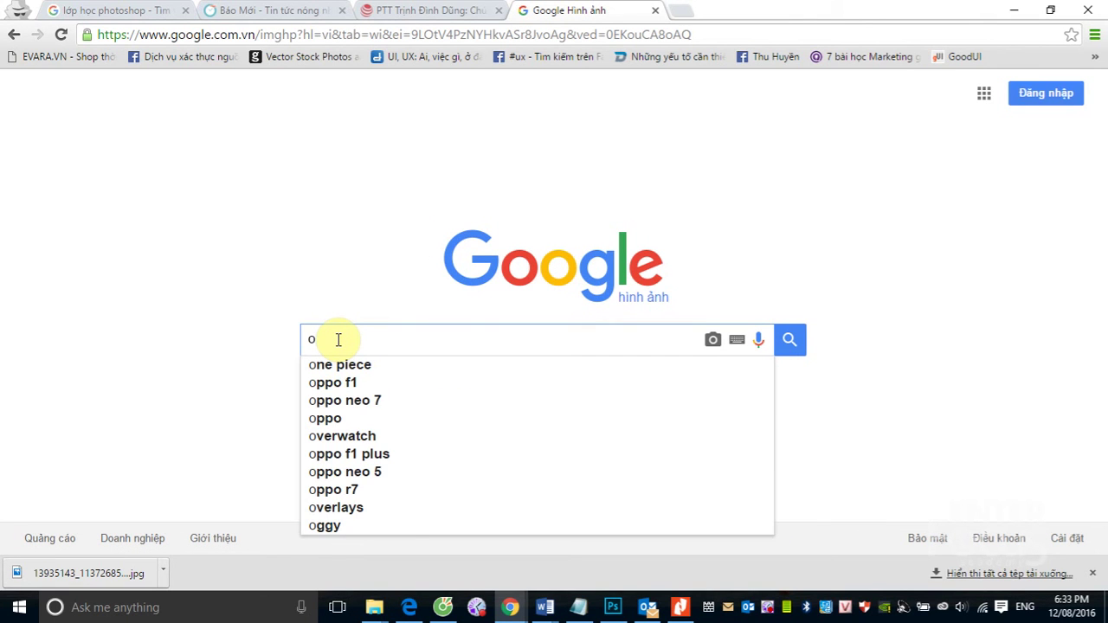
type("i")
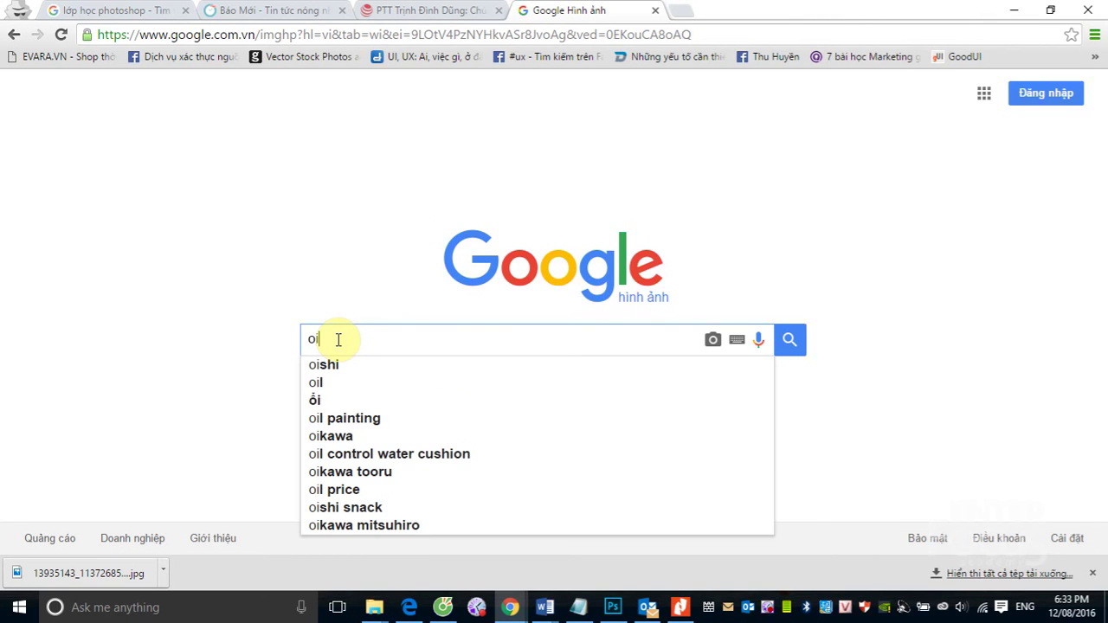
key("BackSpace")
key("BackSpace")
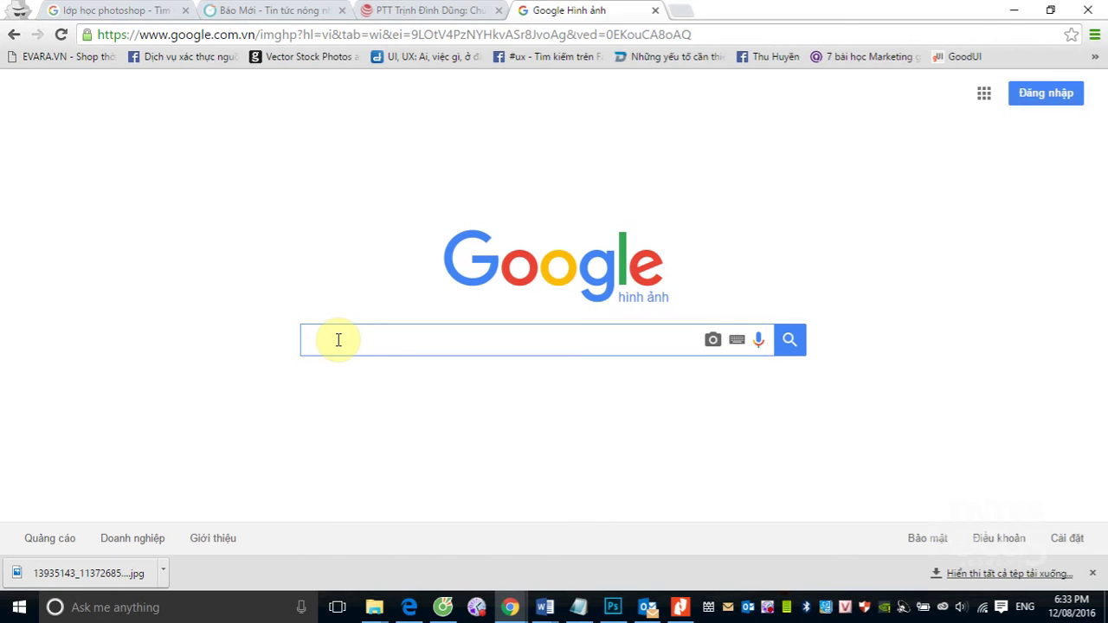
type("olim")
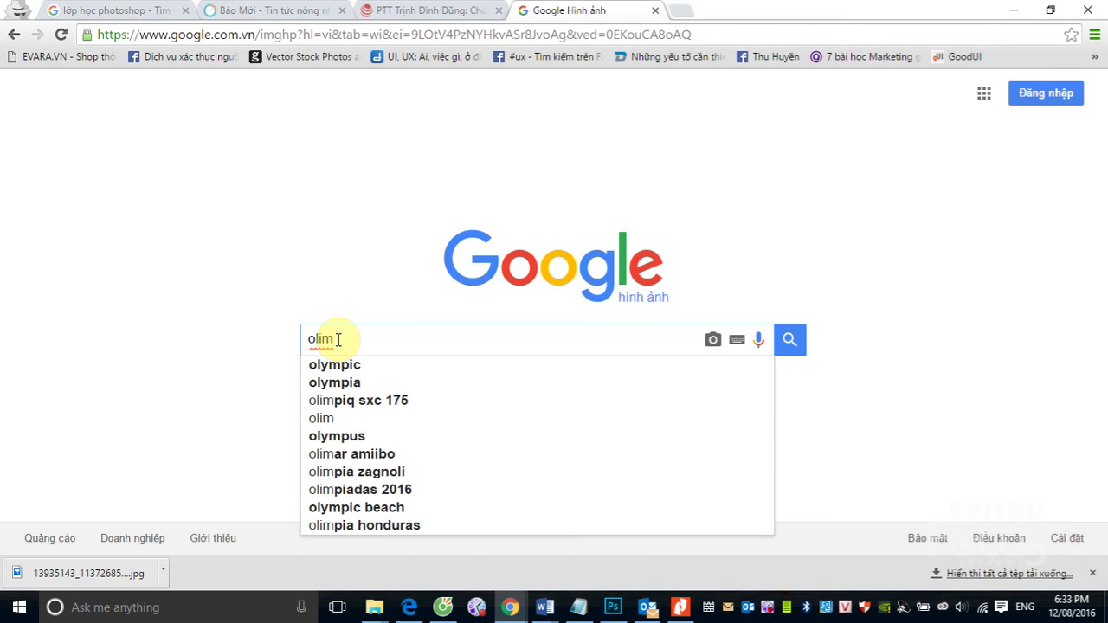
type("p")
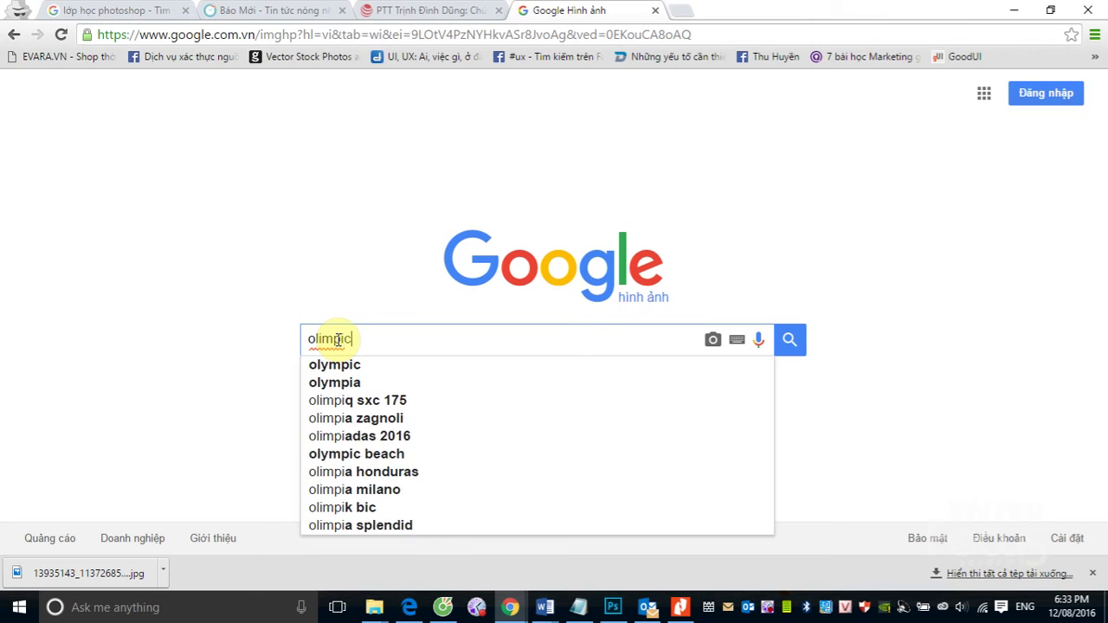
type("ic")
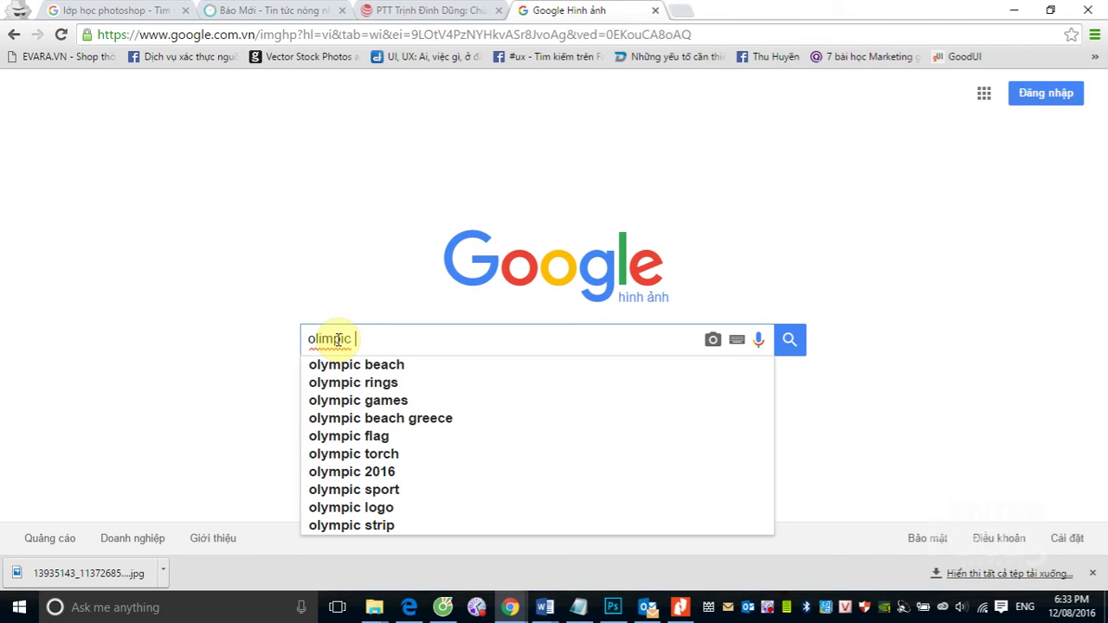
left_click(381, 472)
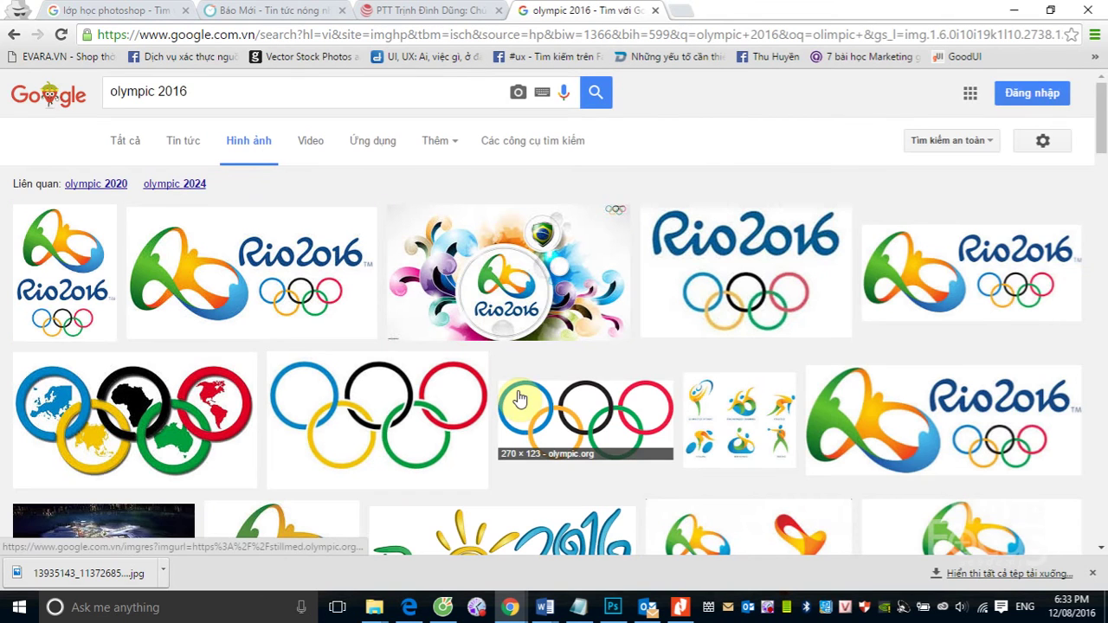
scroll(530, 377, "down", 1)
scroll(530, 374, "down", 2)
scroll(533, 371, "down", 2)
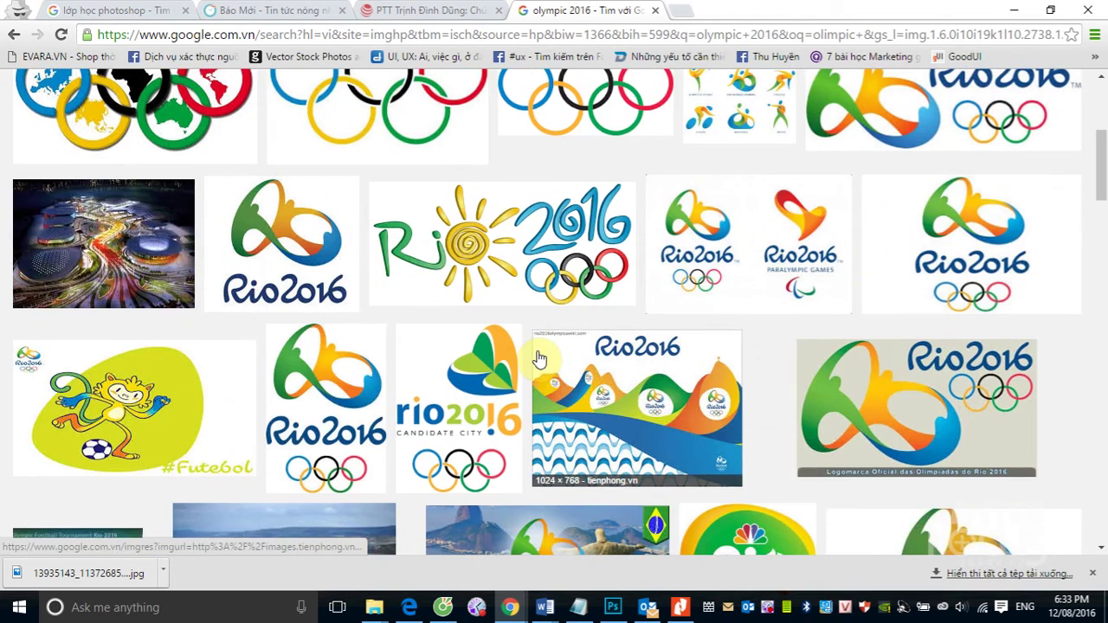
scroll(537, 364, "down", 3)
scroll(584, 324, "up", 1)
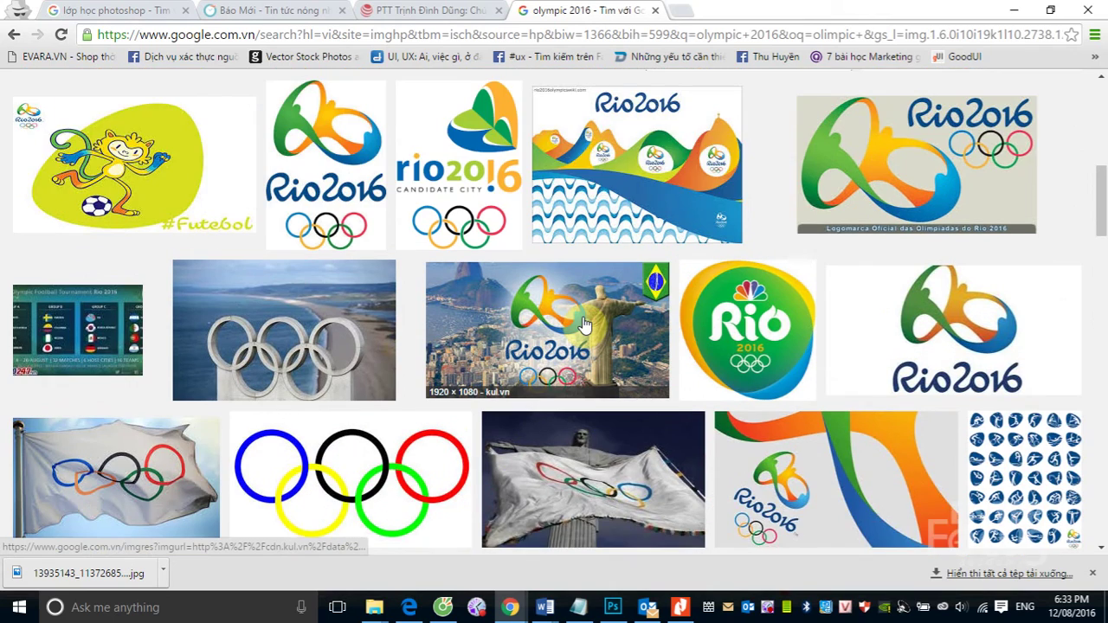
scroll(584, 325, "down", 1)
scroll(585, 325, "down", 1)
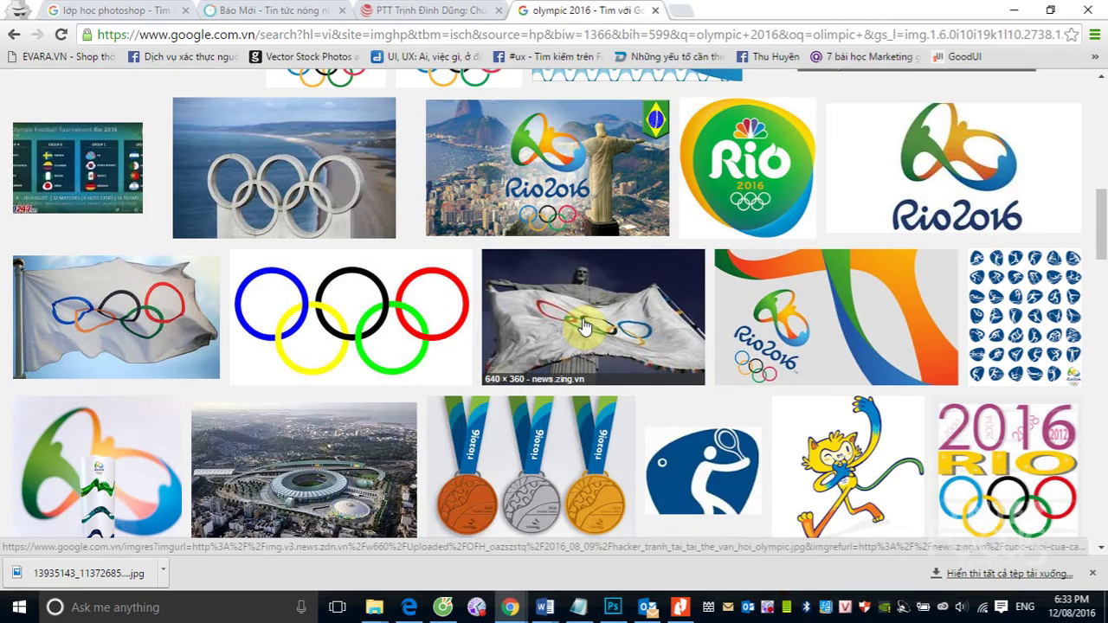
scroll(585, 325, "down", 1)
scroll(584, 324, "down", 2)
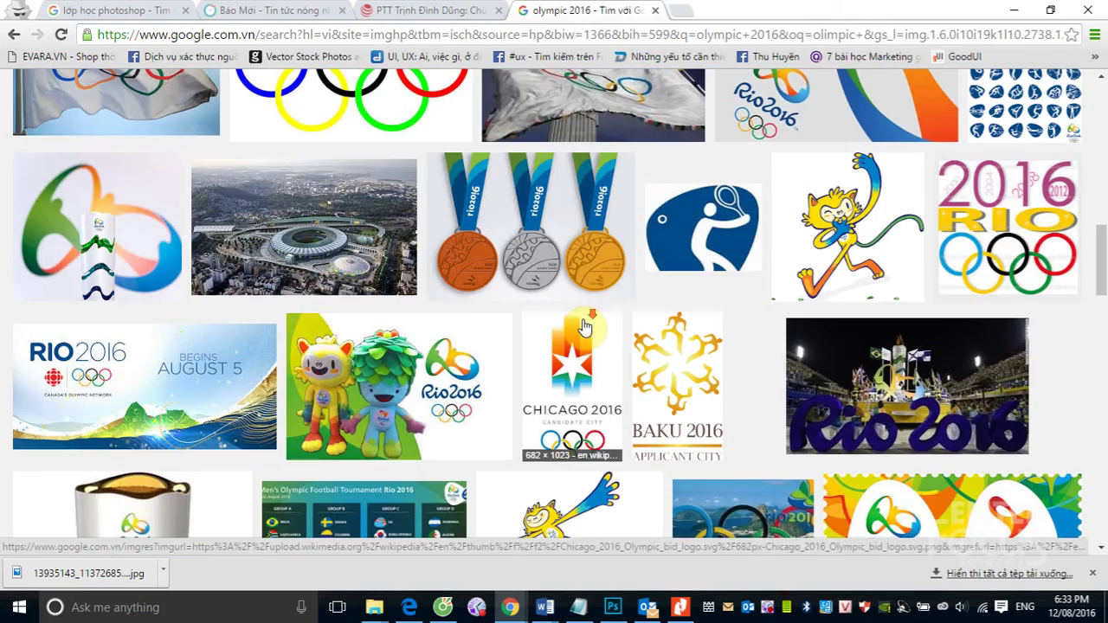
scroll(584, 325, "down", 4)
scroll(584, 325, "down", 2)
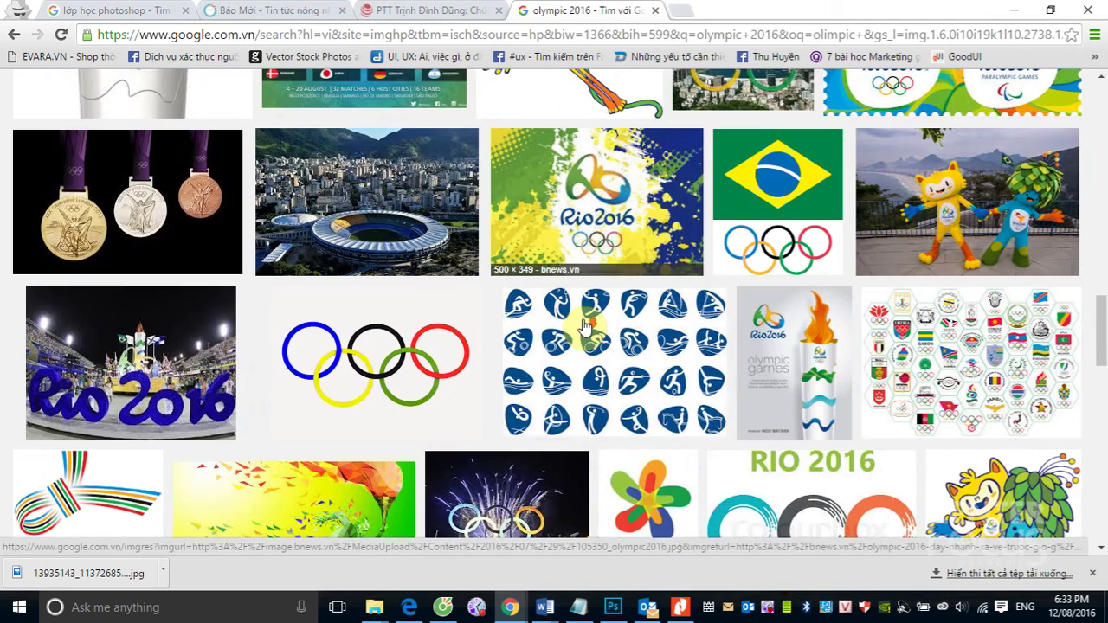
scroll(585, 326, "down", 4)
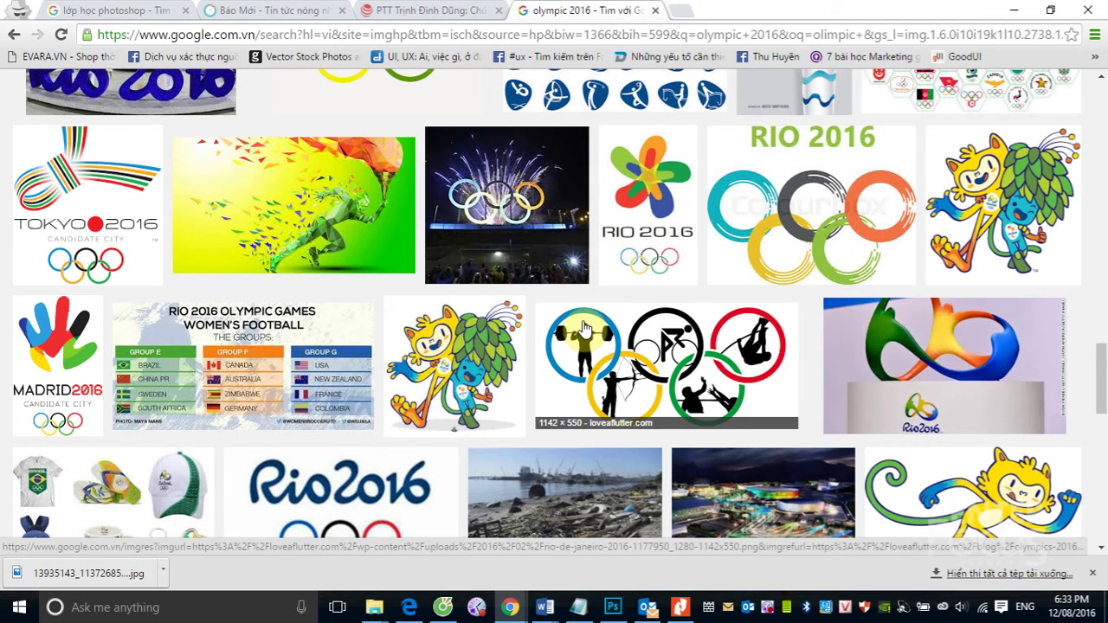
- Save the green torch-runner image to the Desktop as olympics-rio-2016-new-primary-secondary_0.png
left_click(286, 218)
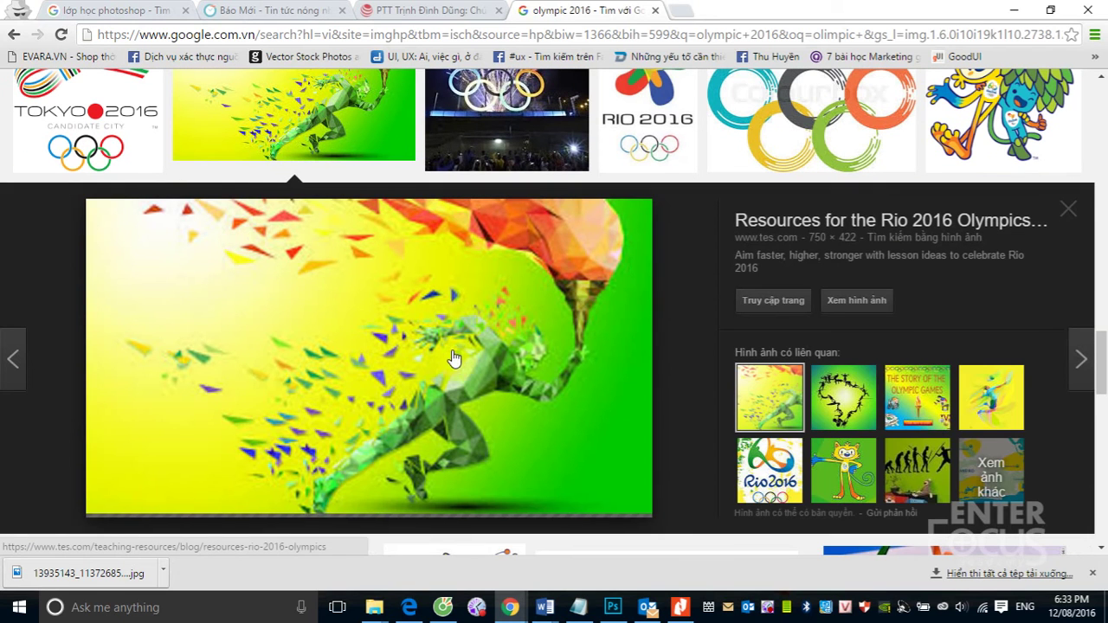
right_click(395, 322)
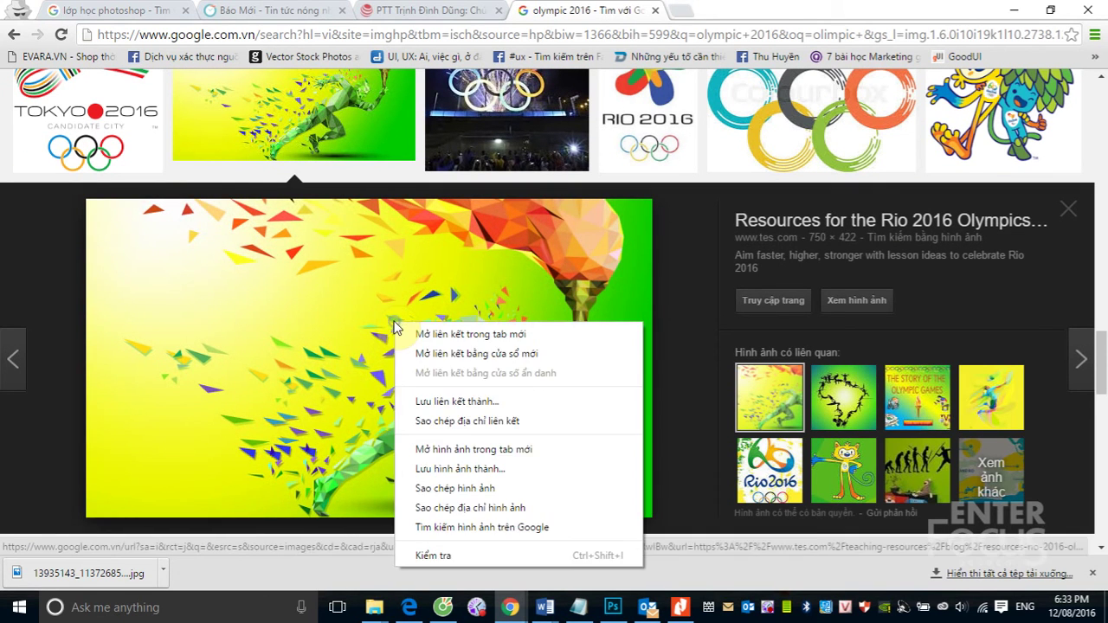
left_click(460, 476)
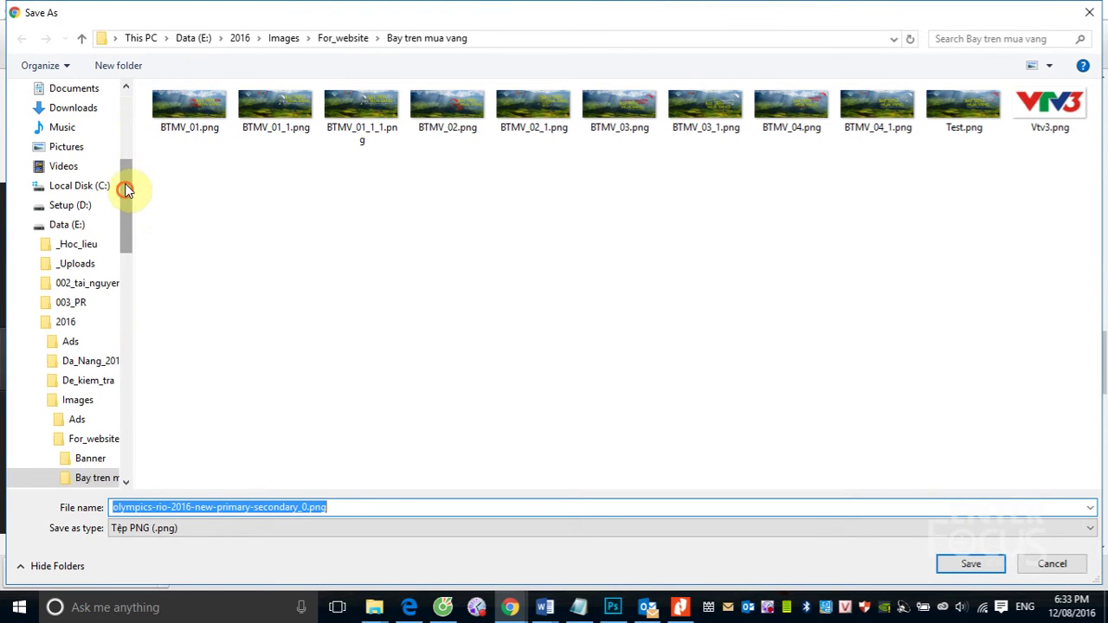
left_click_drag(126, 191, 125, 104)
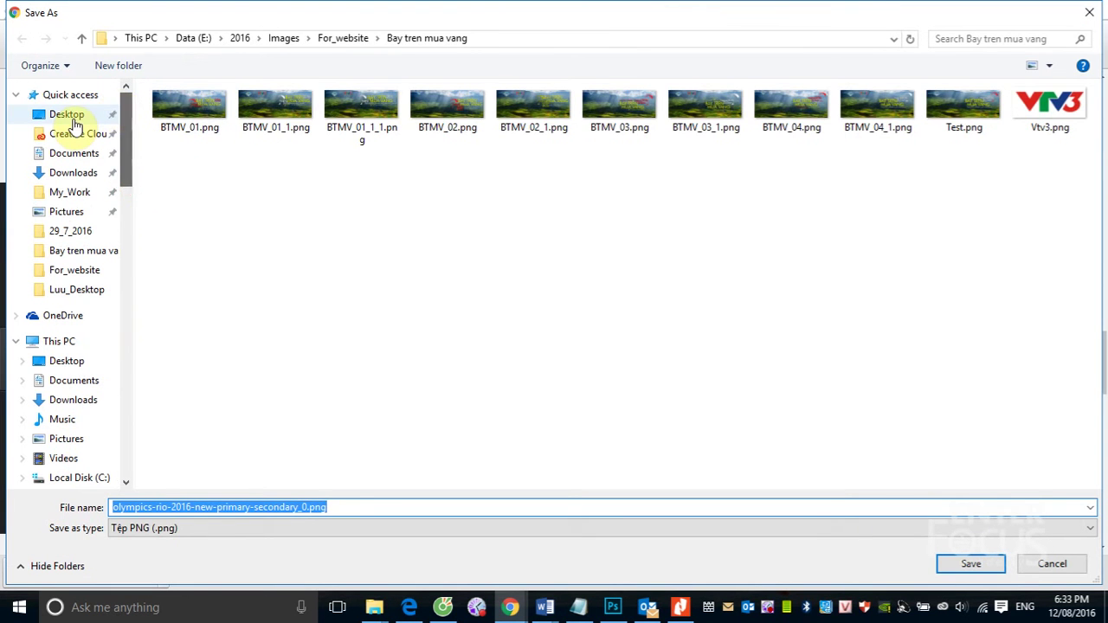
left_click(66, 115)
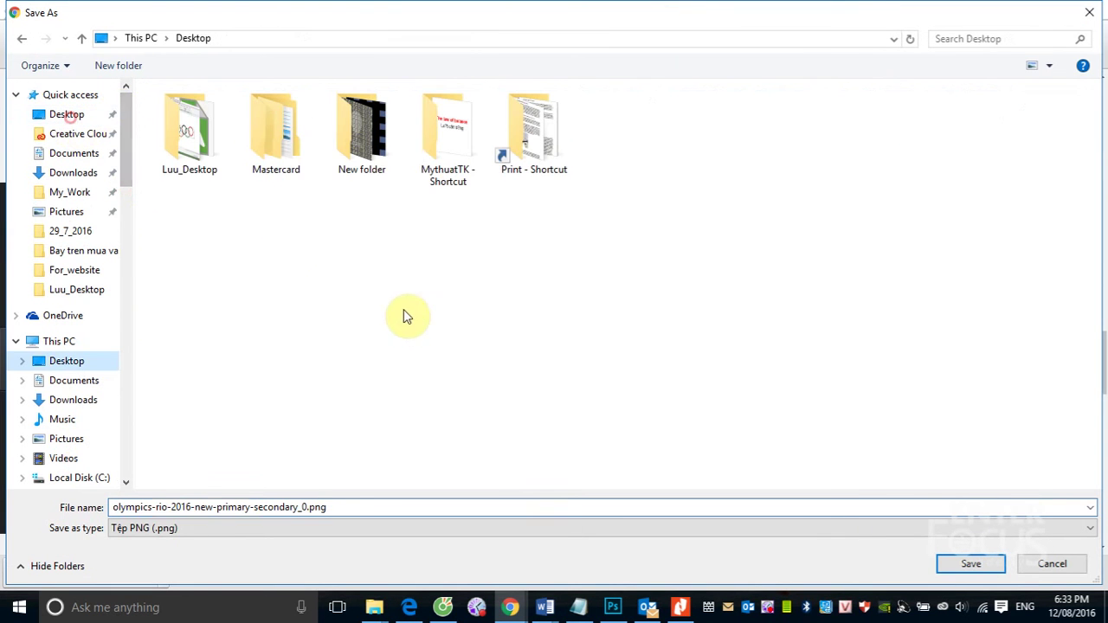
left_click(965, 565)
mouse_move(613, 607)
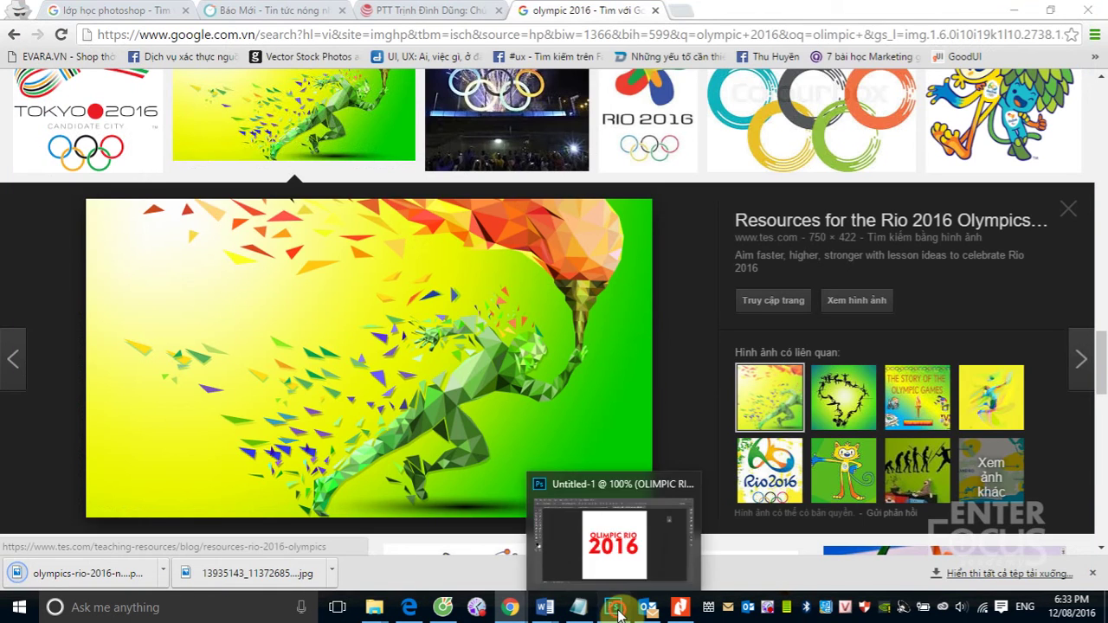
left_click(613, 607)
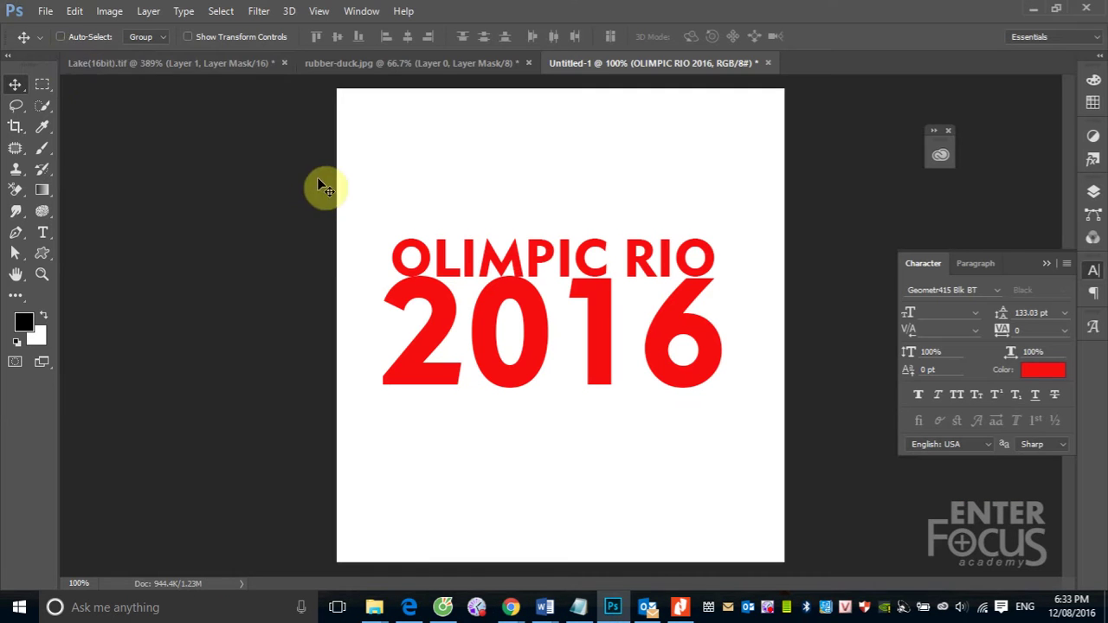
- Place Embedded the Desktop's olympics-rio-2016-new-primary-secondary_0.png into Untitled-1
left_click(48, 17)
mouse_move(66, 260)
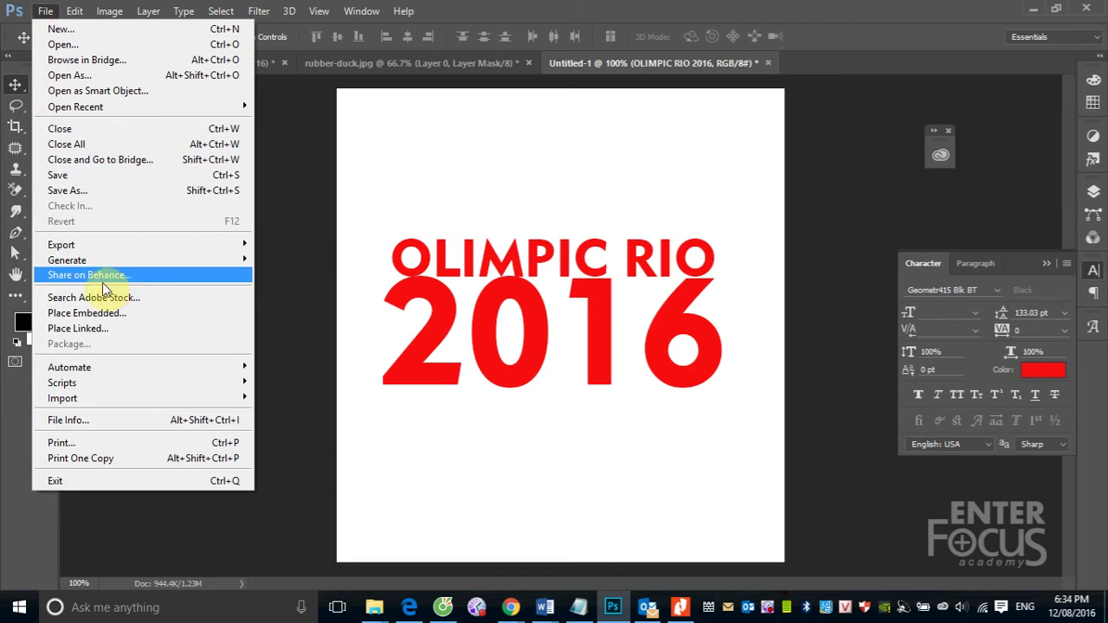
left_click(100, 313)
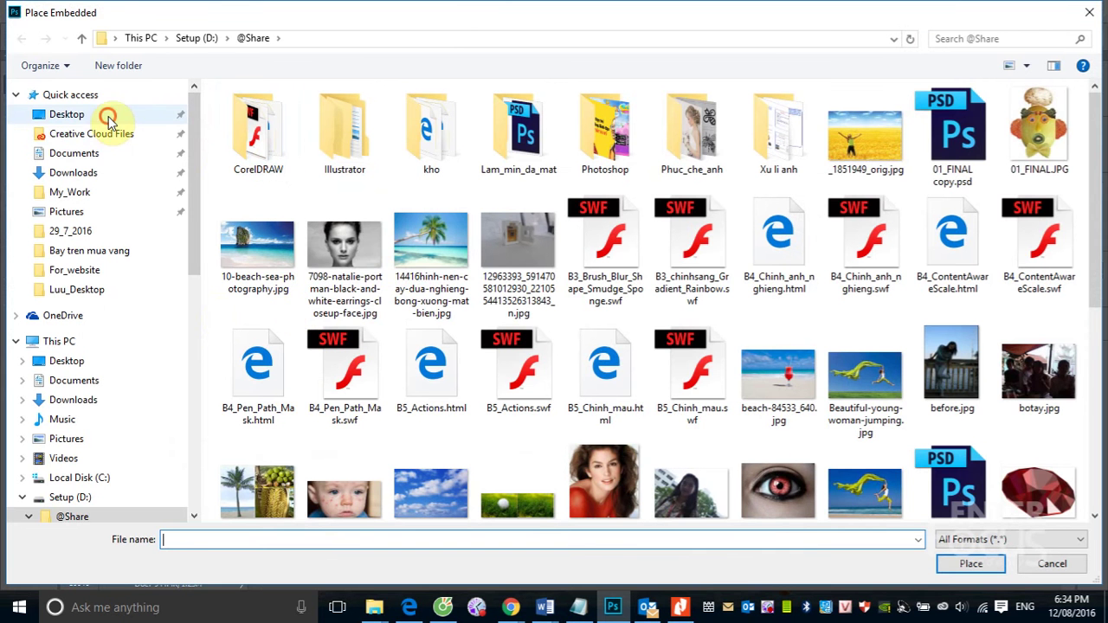
left_click(106, 116)
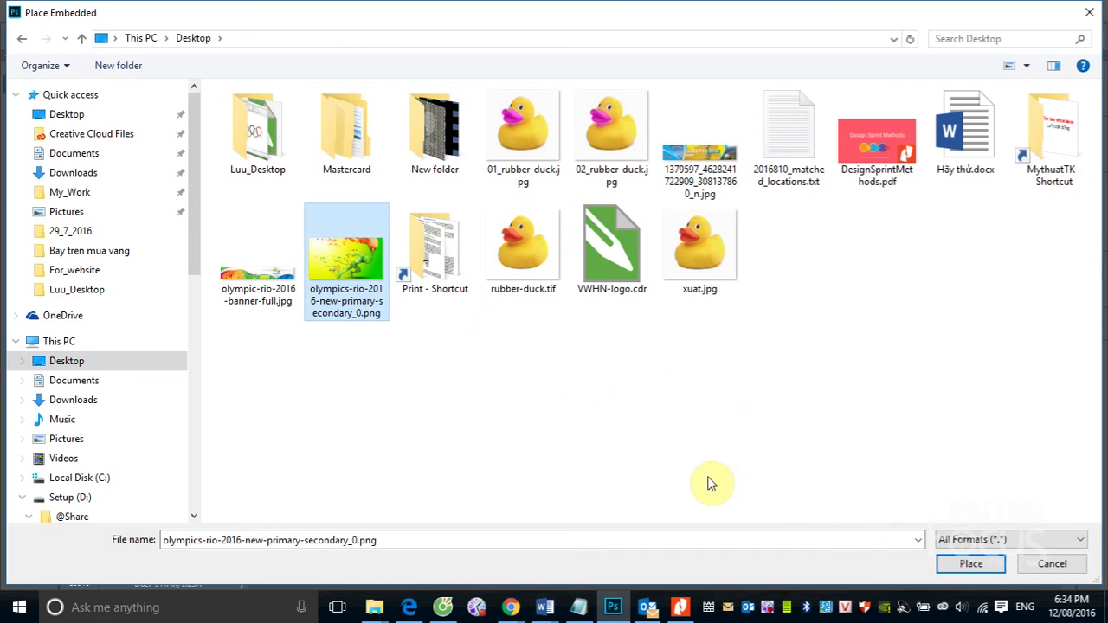
left_click(968, 565)
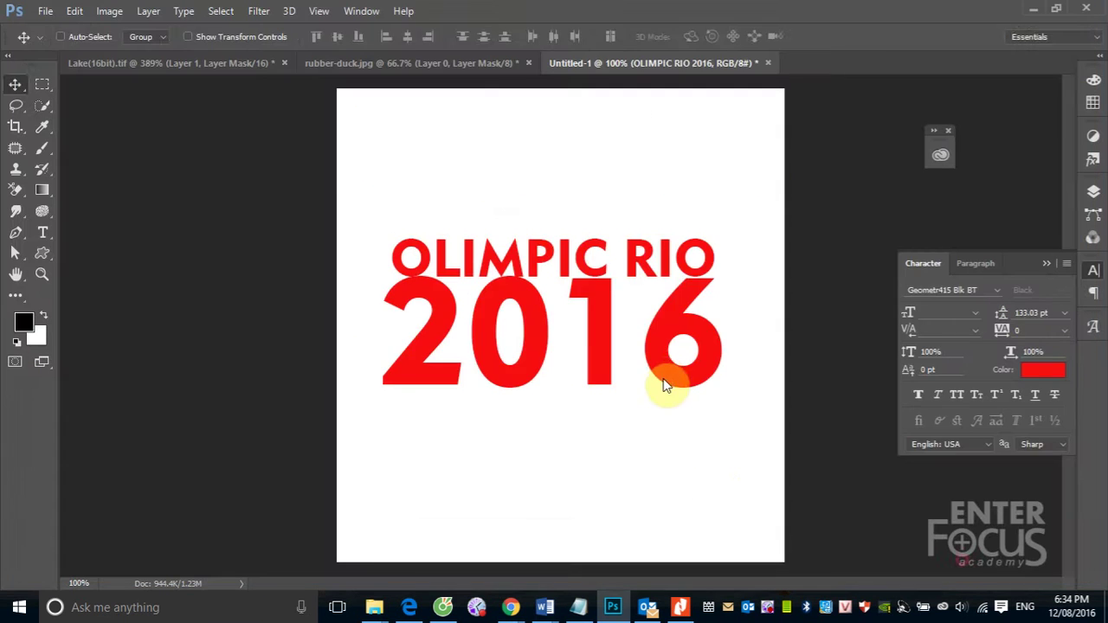
- Commit the placed image and toggle its layer's visibility off and back on
key("Return")
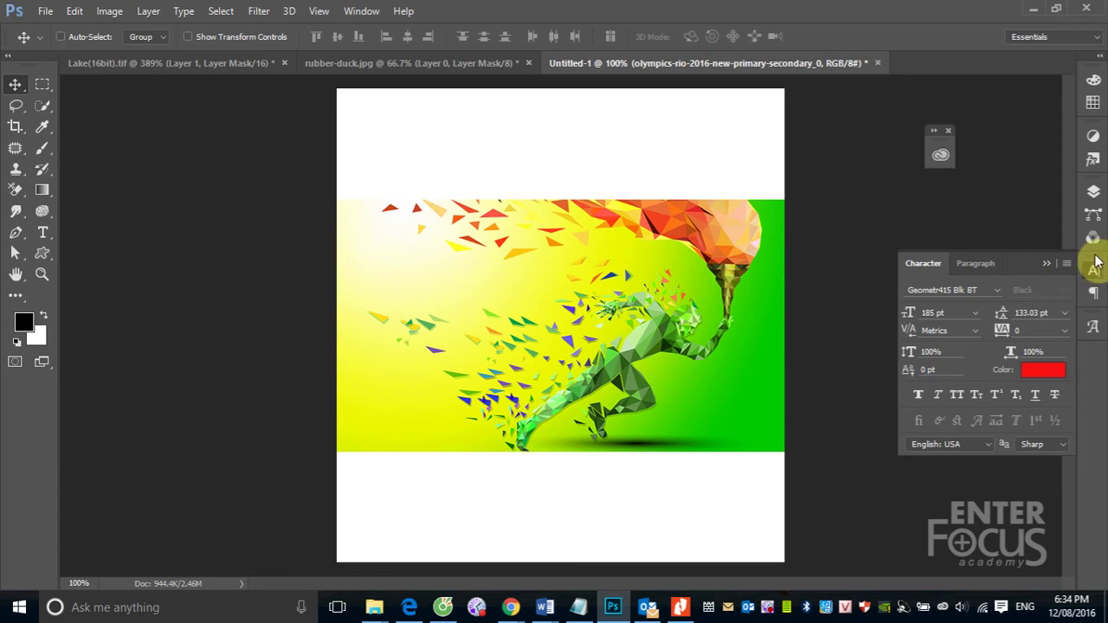
left_click(1092, 193)
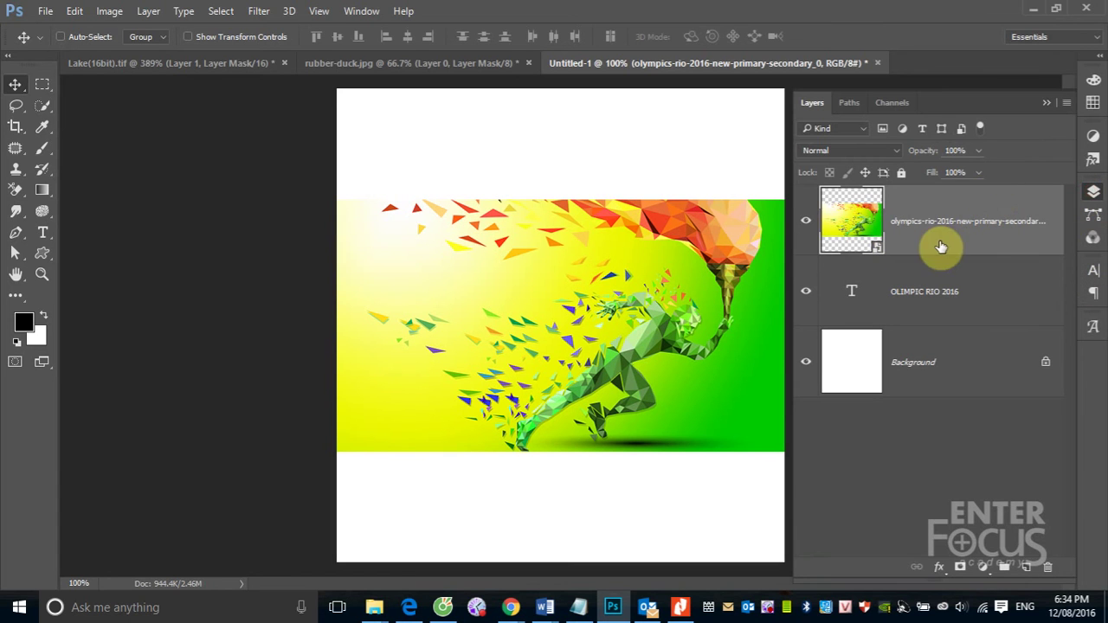
left_click(804, 223)
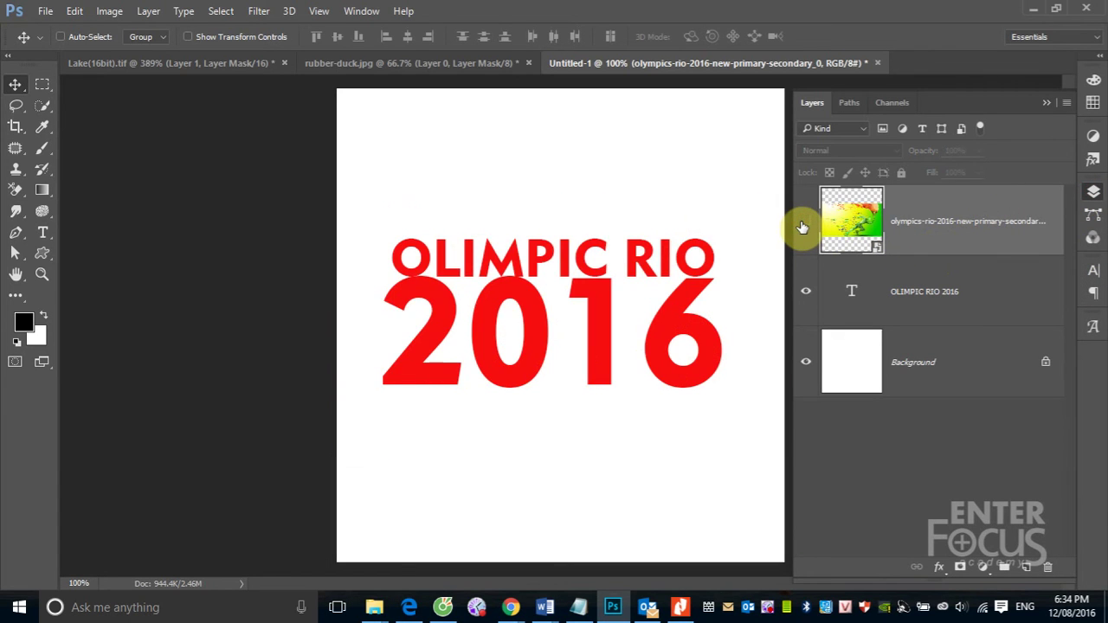
left_click(803, 224)
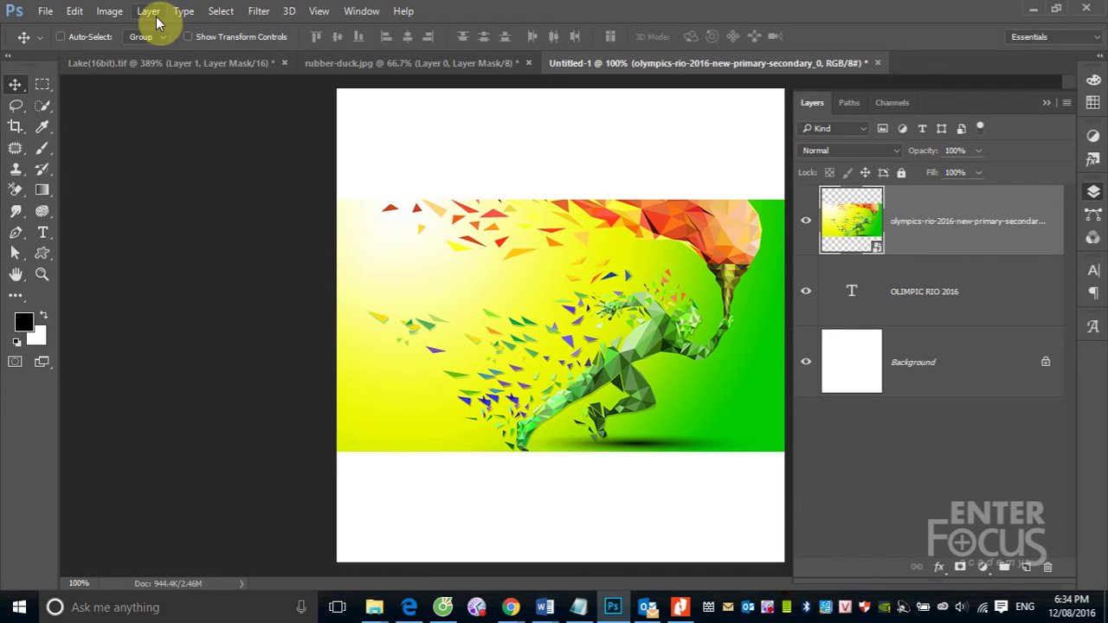
- Apply Layer > Create Clipping Mask to clip the runner image into the title text
left_click(157, 21)
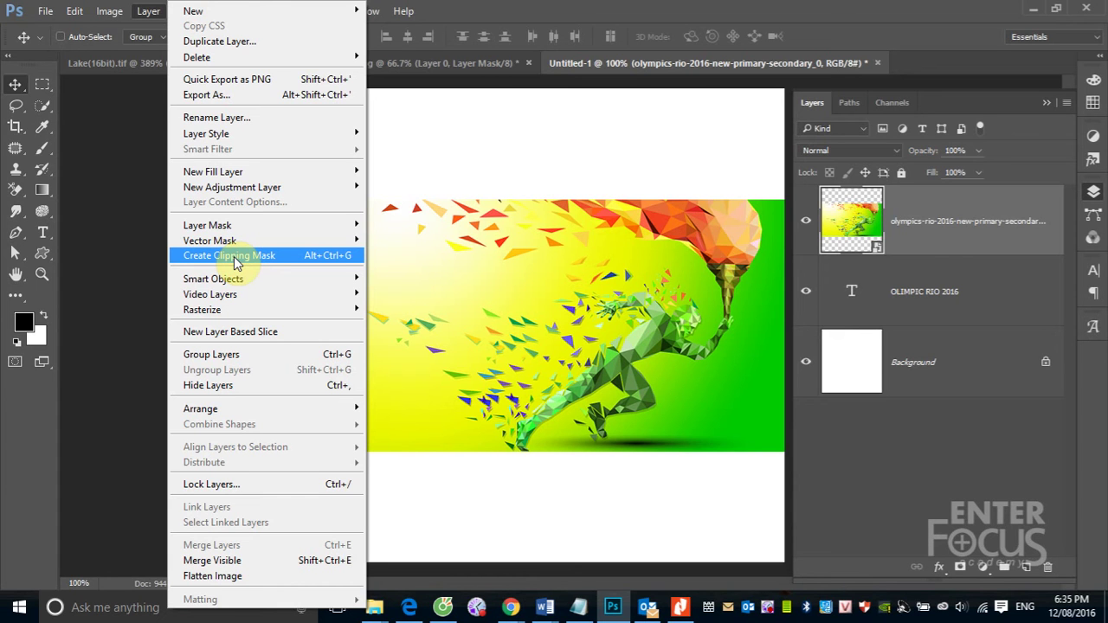
left_click(236, 260)
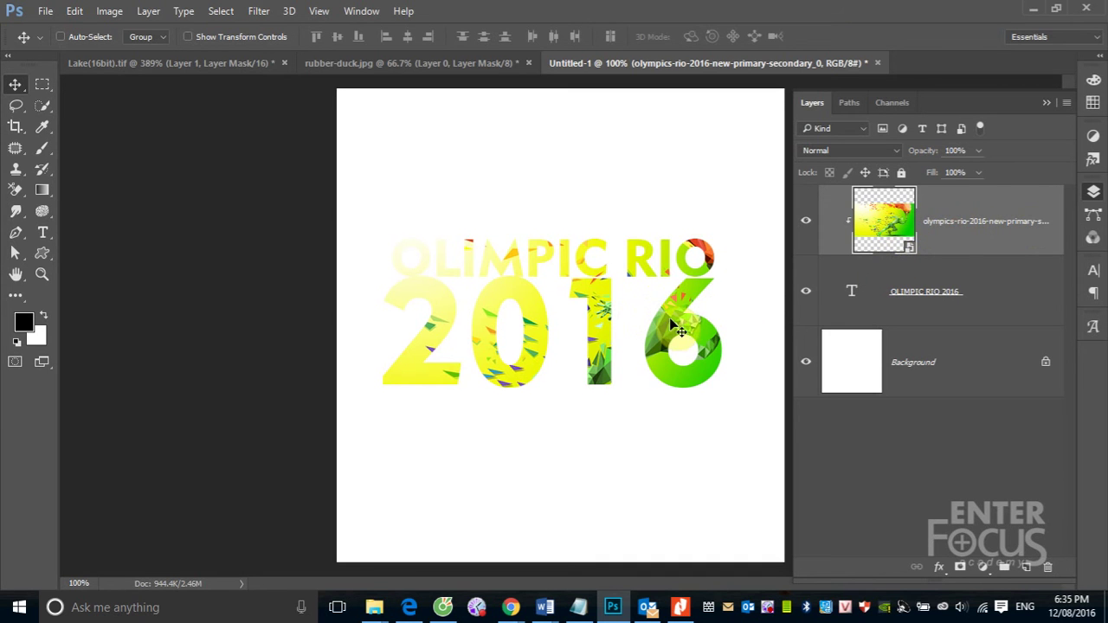
- Drag the clipped runner image up so different patterning fills the 2016 letters
mouse_move(673, 327)
left_mouse_down()
mouse_move(643, 258)
mouse_move(609, 232)
mouse_move(604, 270)
mouse_move(621, 200)
mouse_move(610, 251)
mouse_move(630, 272)
mouse_move(670, 275)
left_mouse_up()
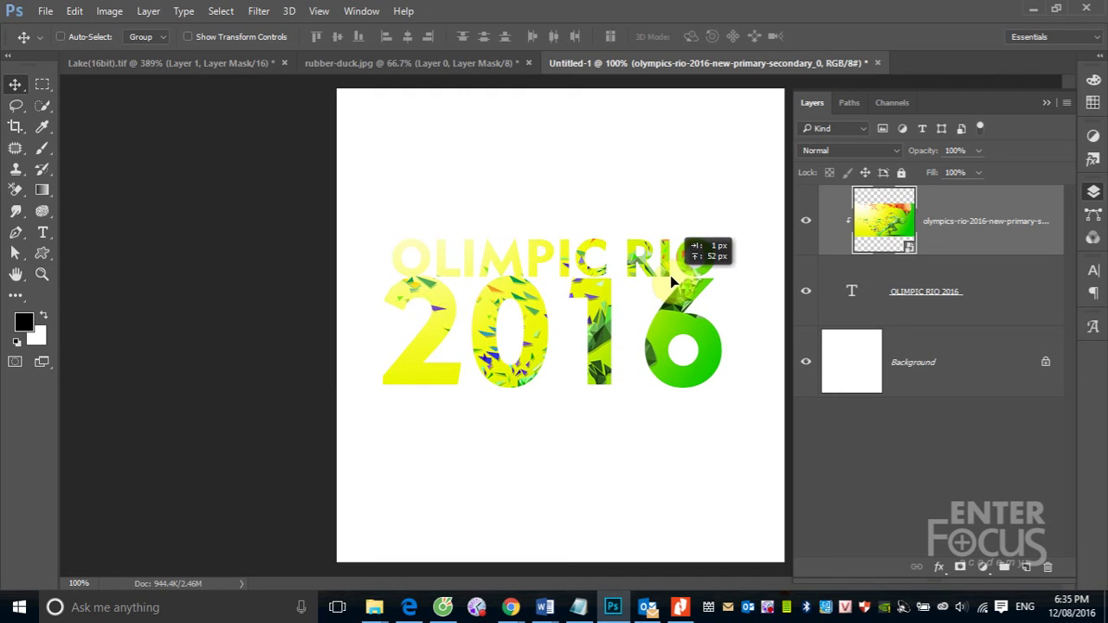
left_click_drag(670, 276, 670, 275)
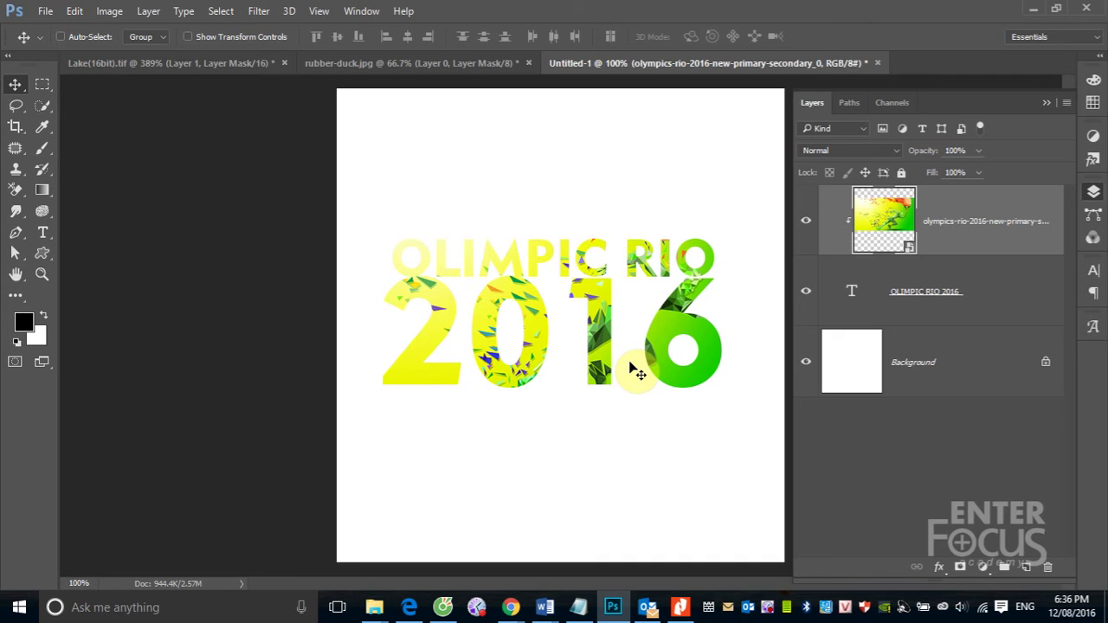
left_click(148, 11)
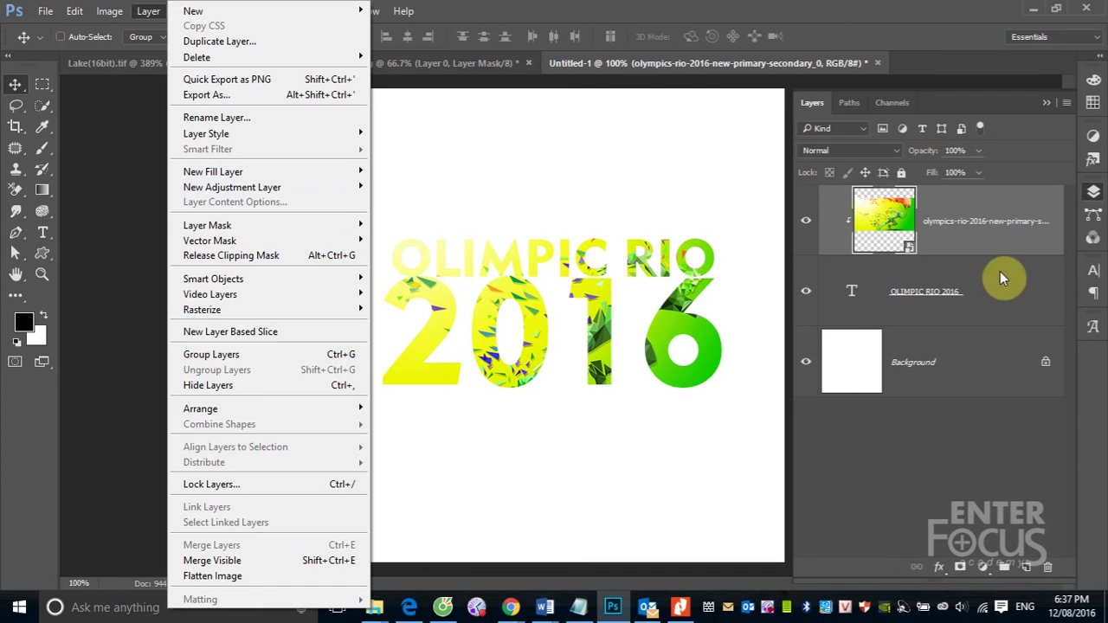
left_click(1026, 304)
left_click(1014, 297)
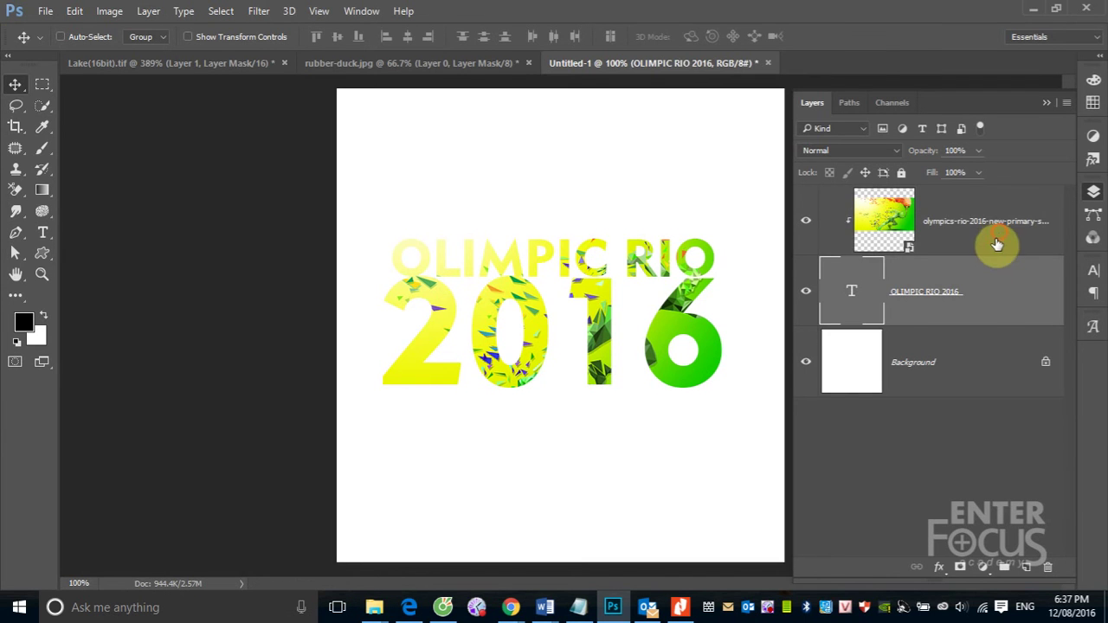
left_click(993, 250)
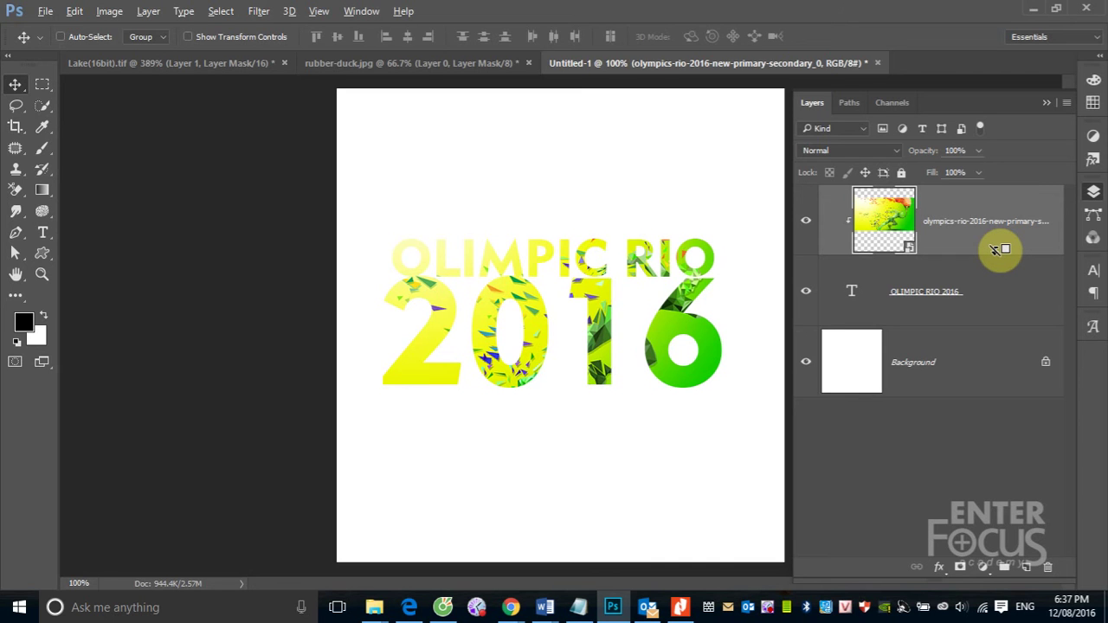
left_click(995, 252, "alt")
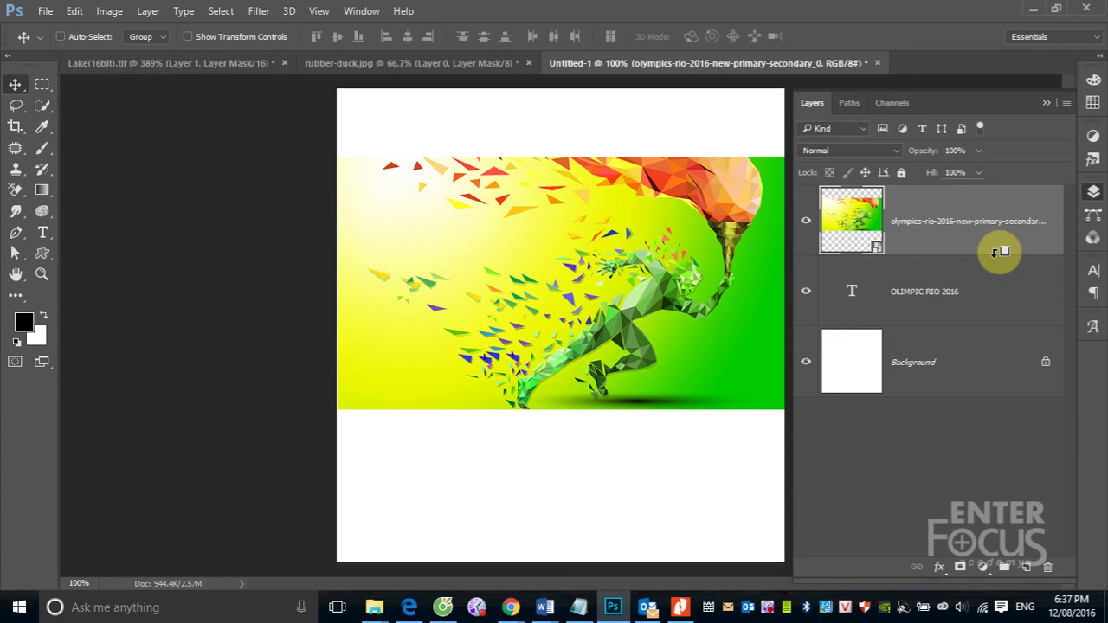
left_click(996, 251, "alt")
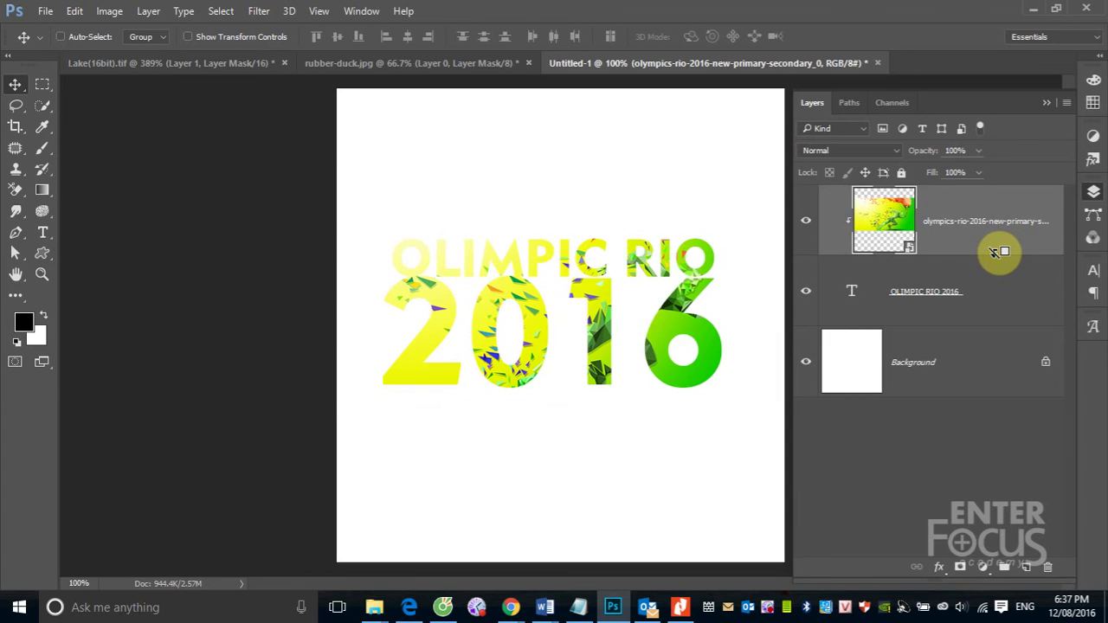
left_click(996, 251, "alt")
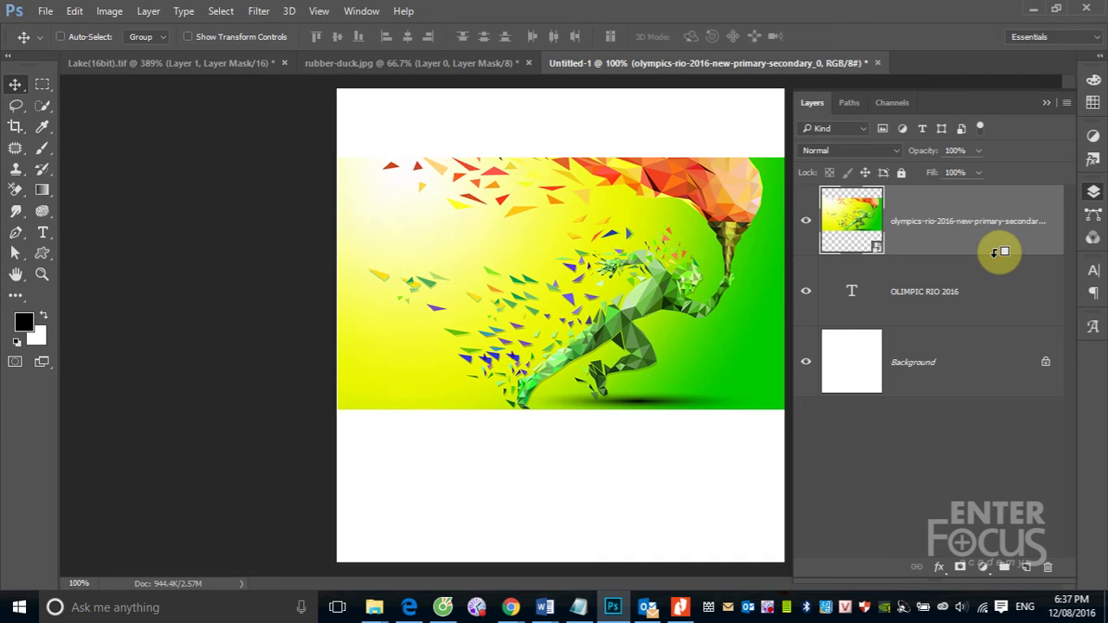
left_click(996, 251, "alt")
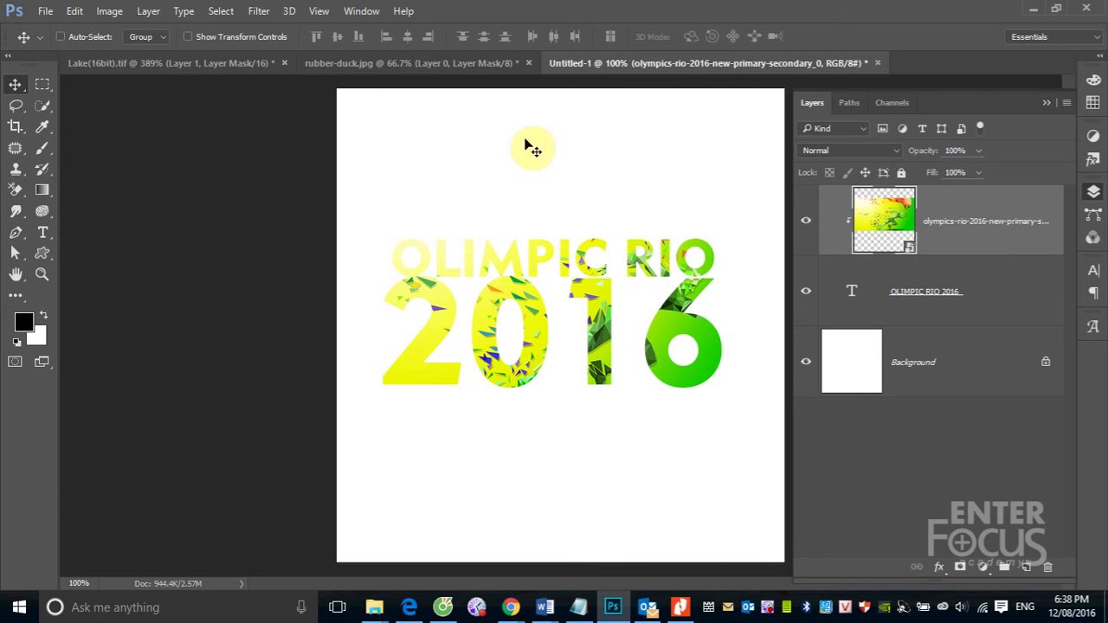
- Open olympics-rio-2016-new-primary-secondary_0.png as its own document, then return to Untitled-1
left_click(45, 12)
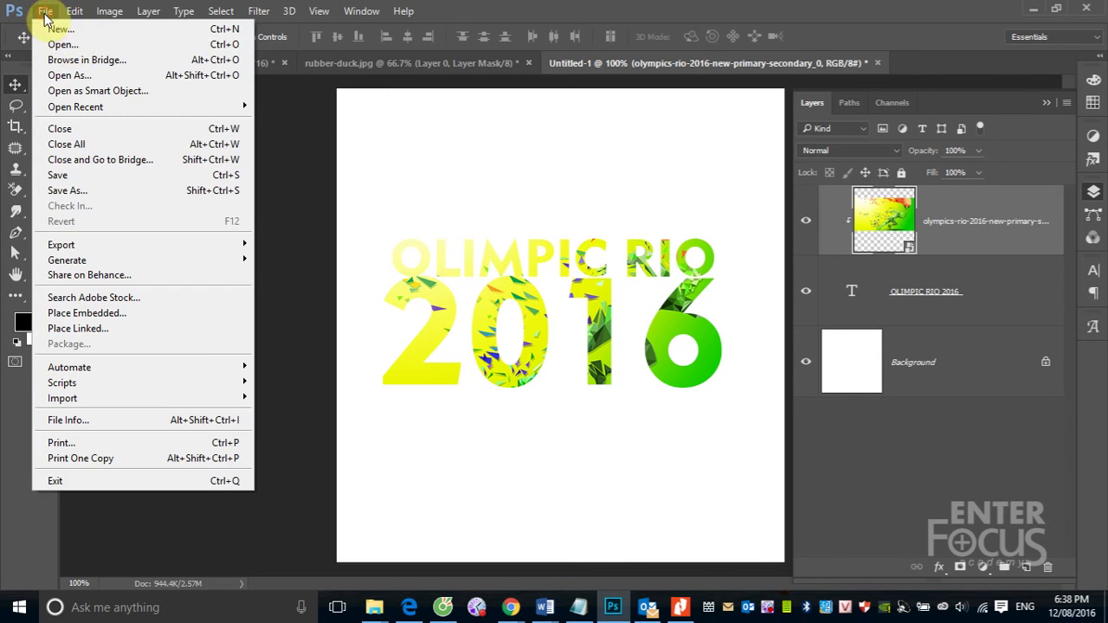
left_click(60, 41)
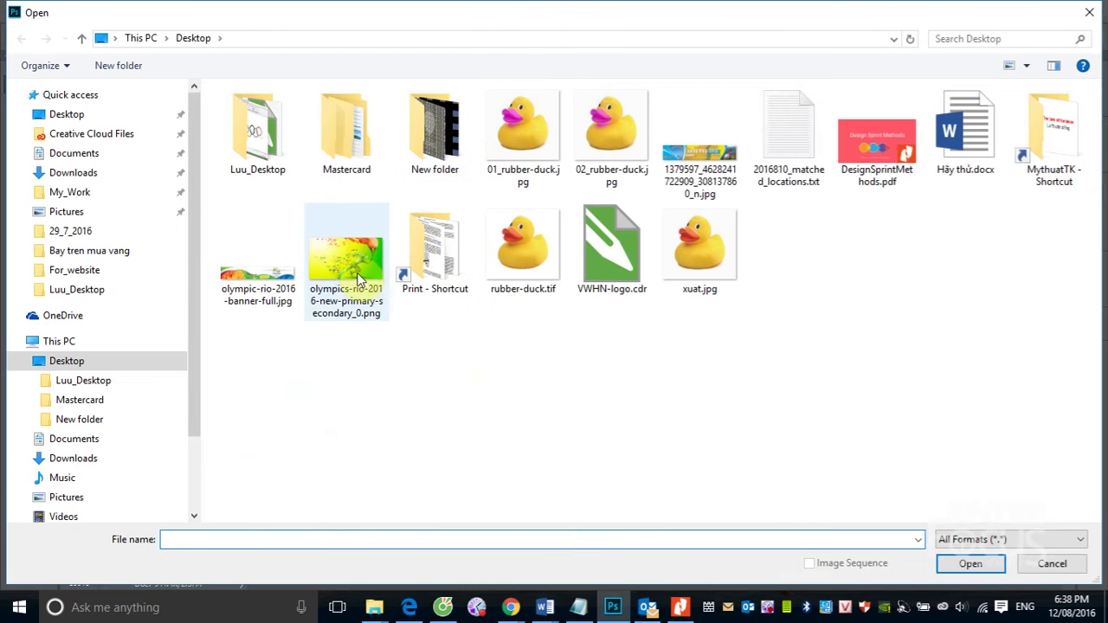
left_click(346, 260)
left_click(970, 564)
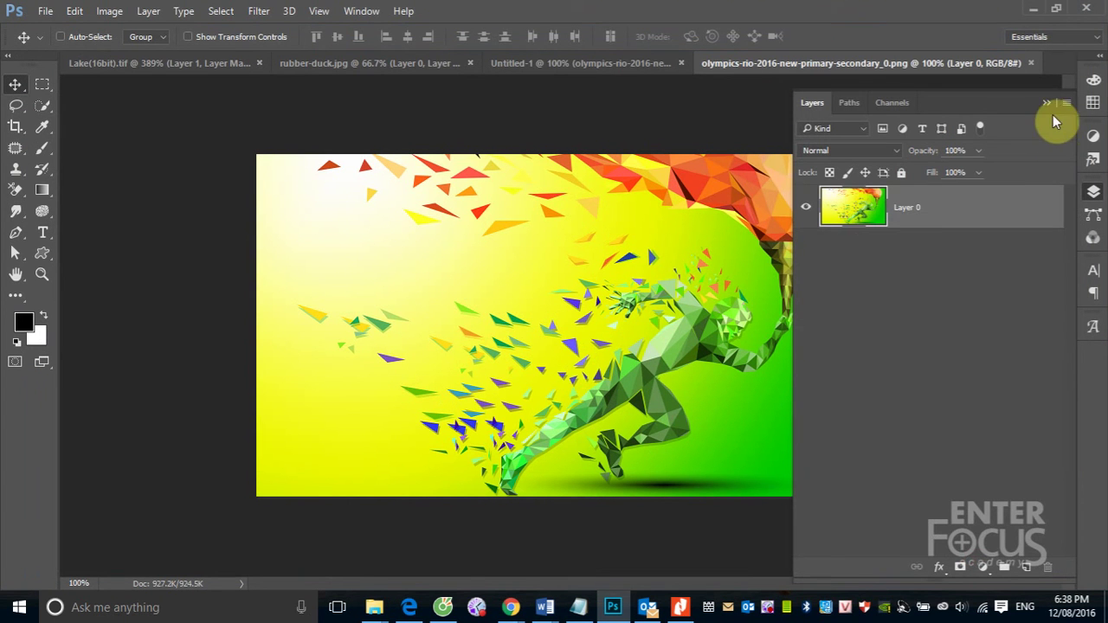
left_click(1046, 104)
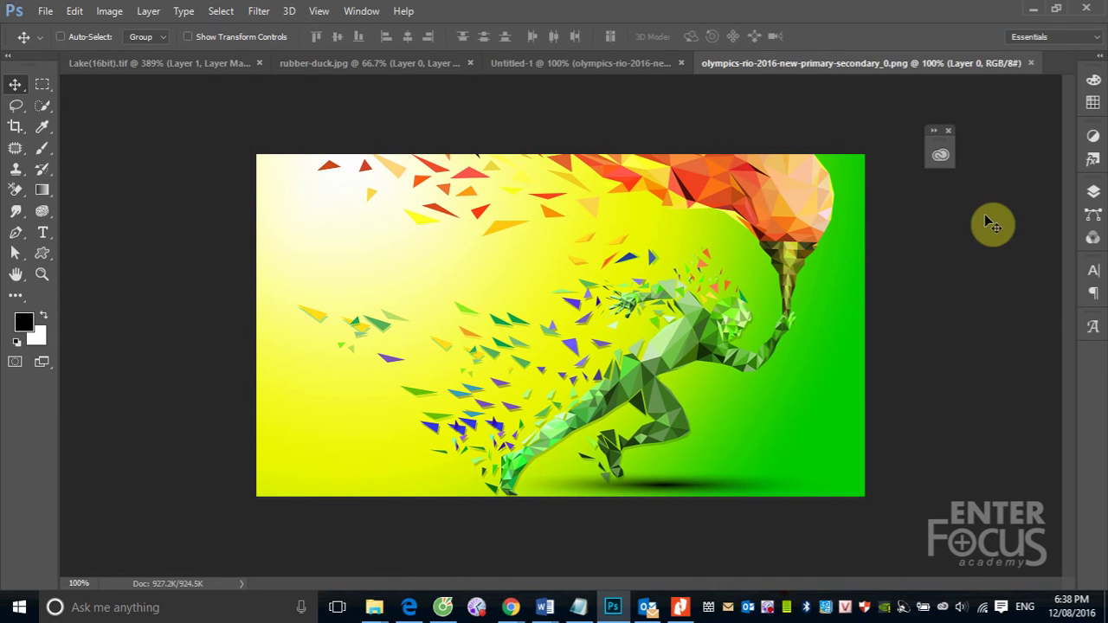
left_click(554, 64)
- Release the clipping mask, delete the torch-runner image layer, and load the OLIMPIC RIO 2016 letter selection
left_click(1093, 191)
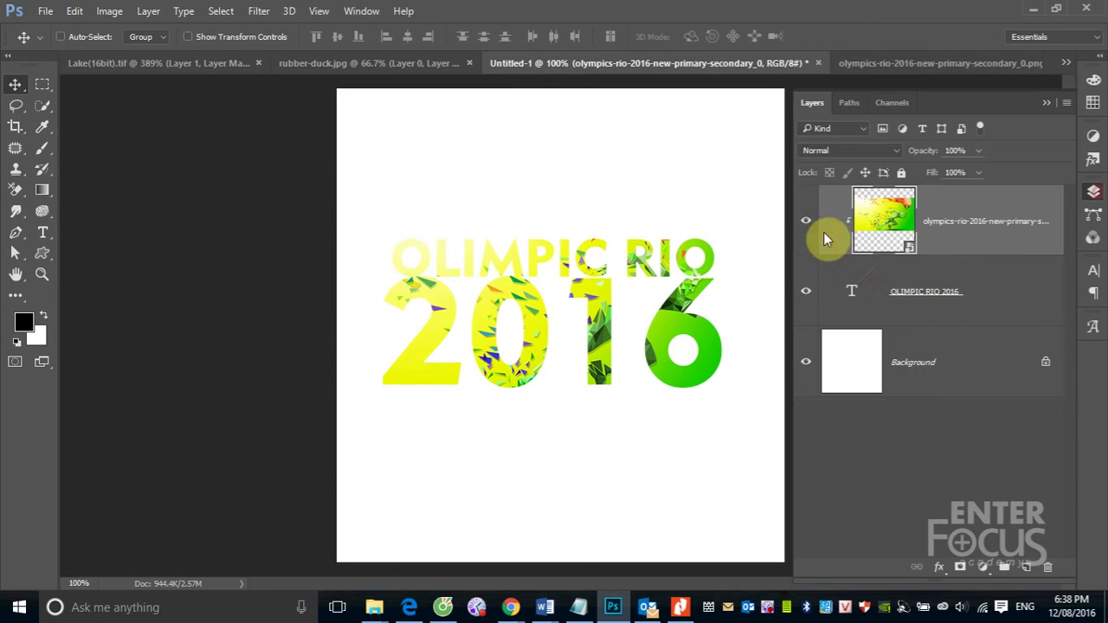
left_click(951, 254, "alt")
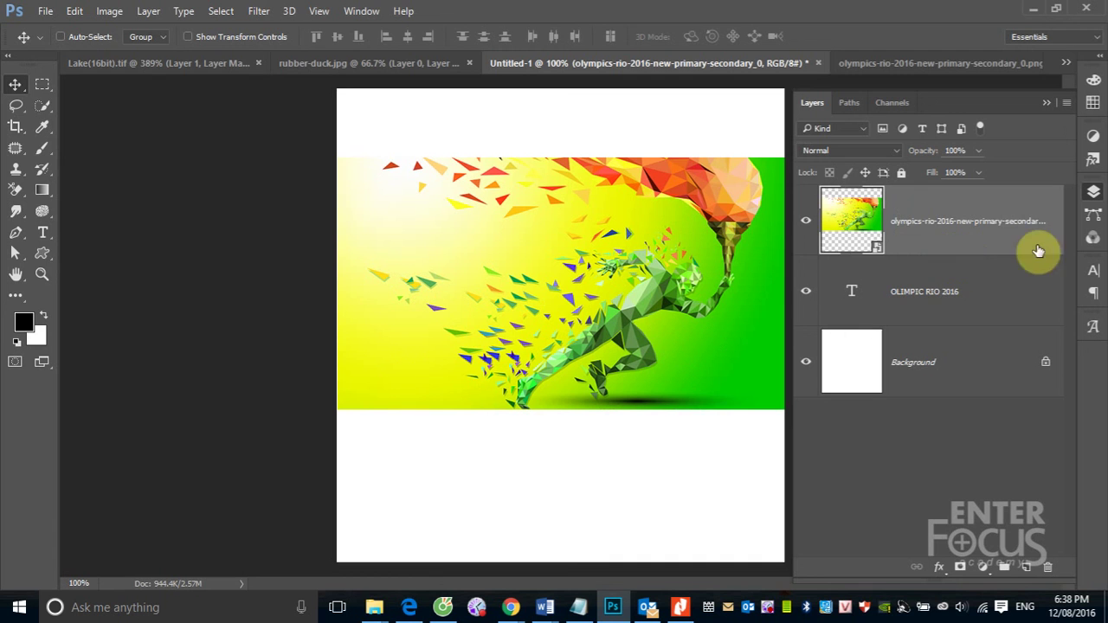
left_click_drag(1013, 242, 1048, 566)
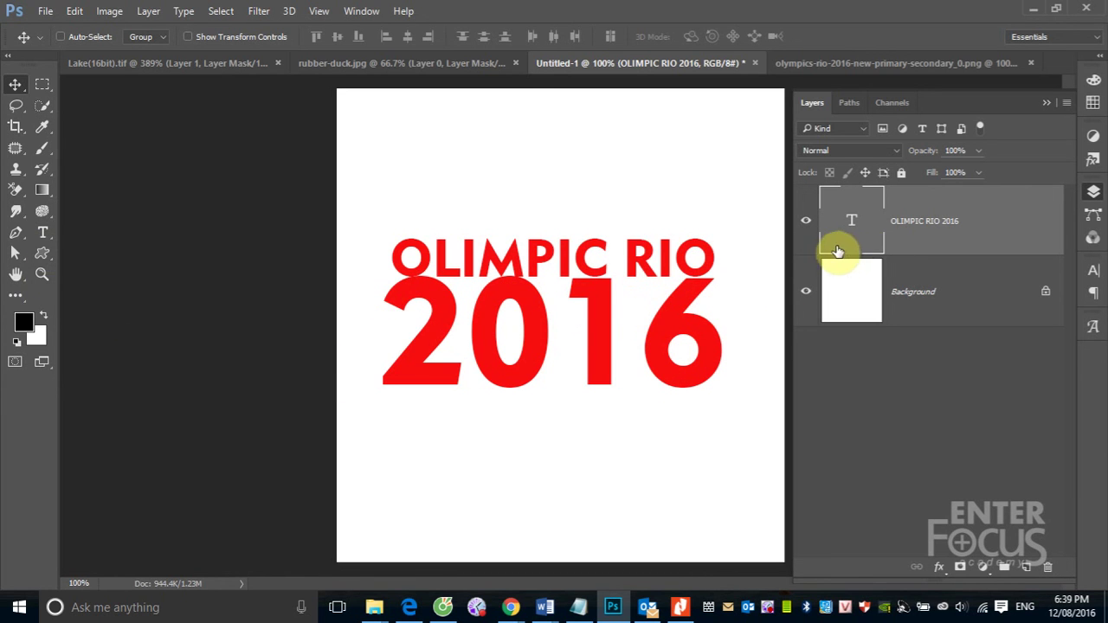
key("ctrl")
left_click(848, 239, "ctrl")
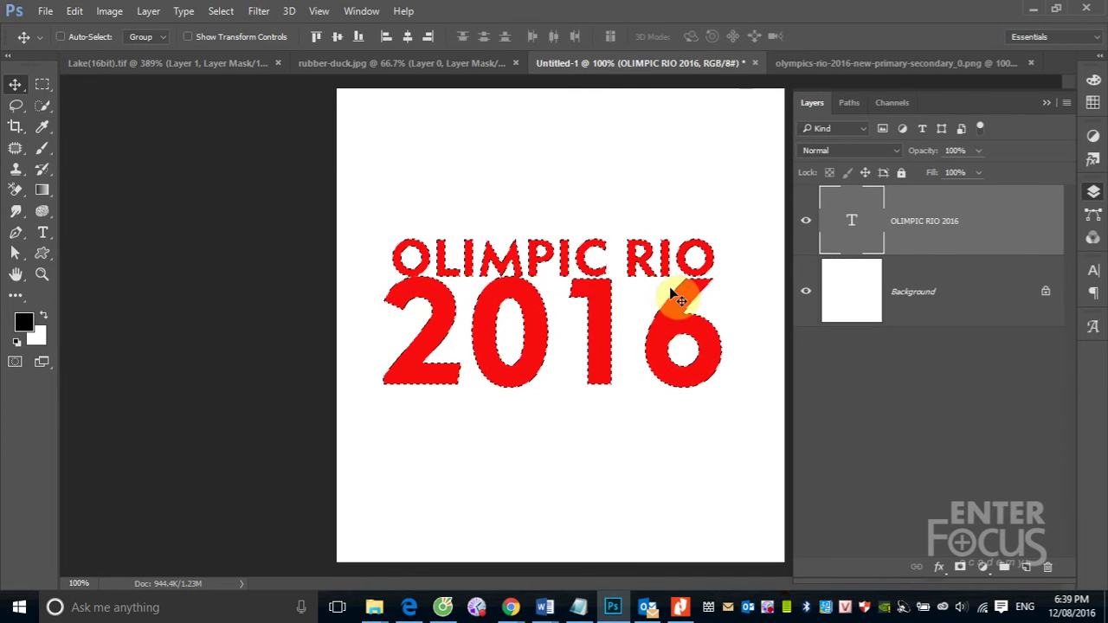
- Hide the OLIMPIC RIO 2016 text layer and select all of the runner image document
left_click(807, 223)
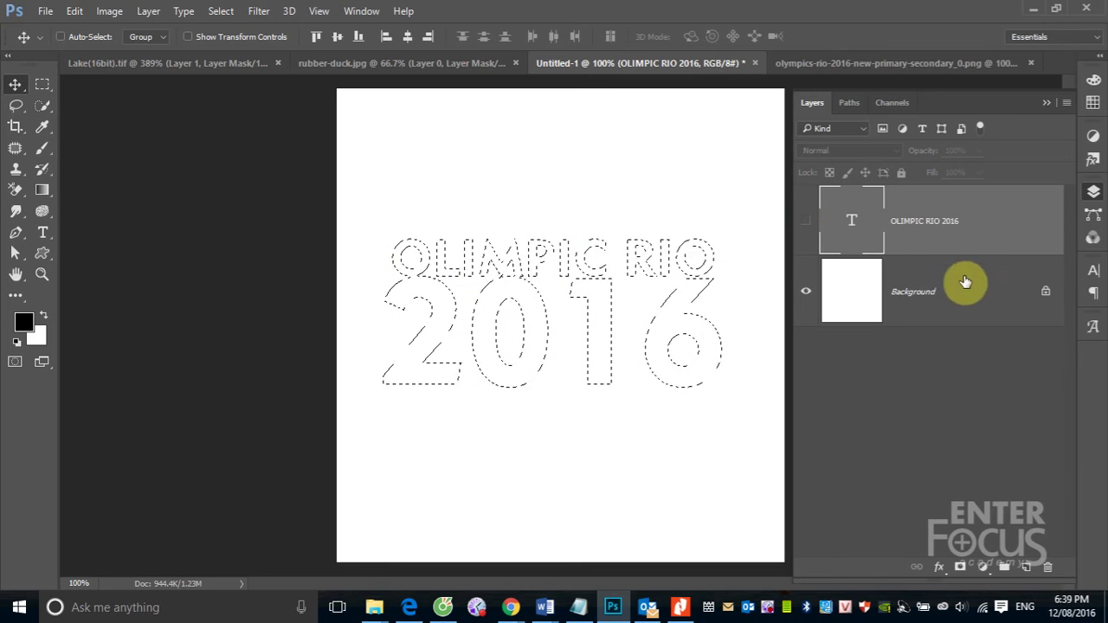
left_click(940, 297)
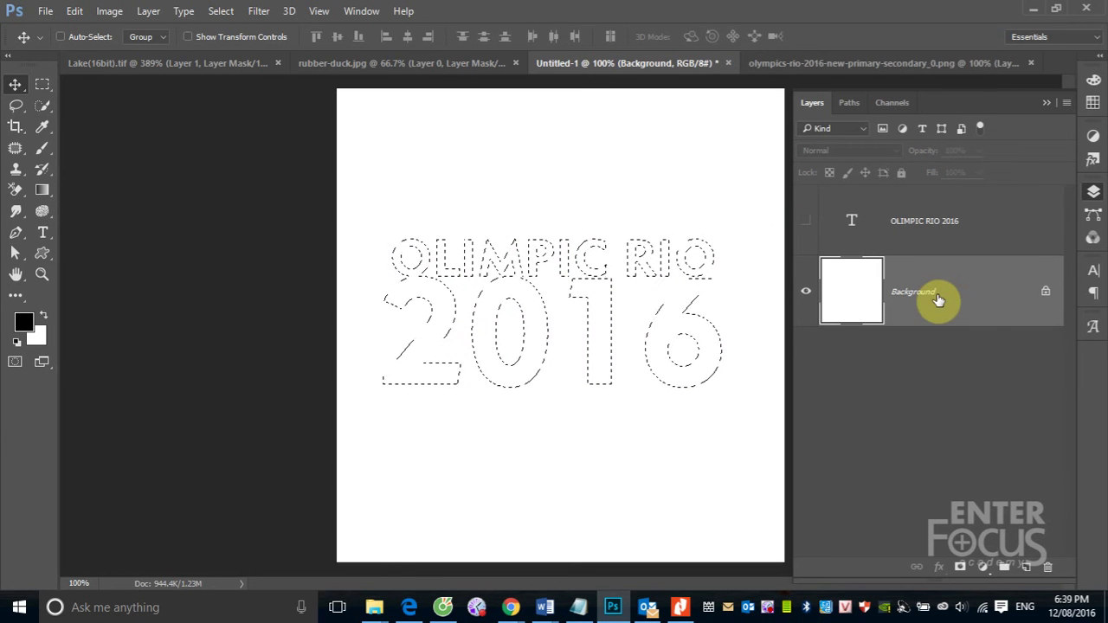
left_click(844, 63)
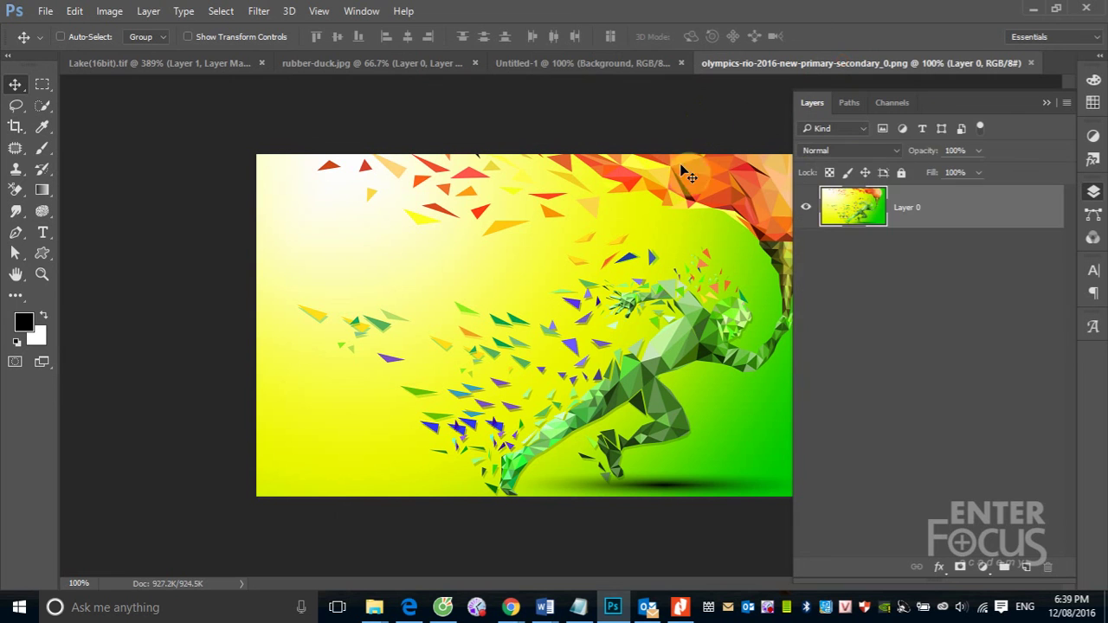
left_click(1046, 102)
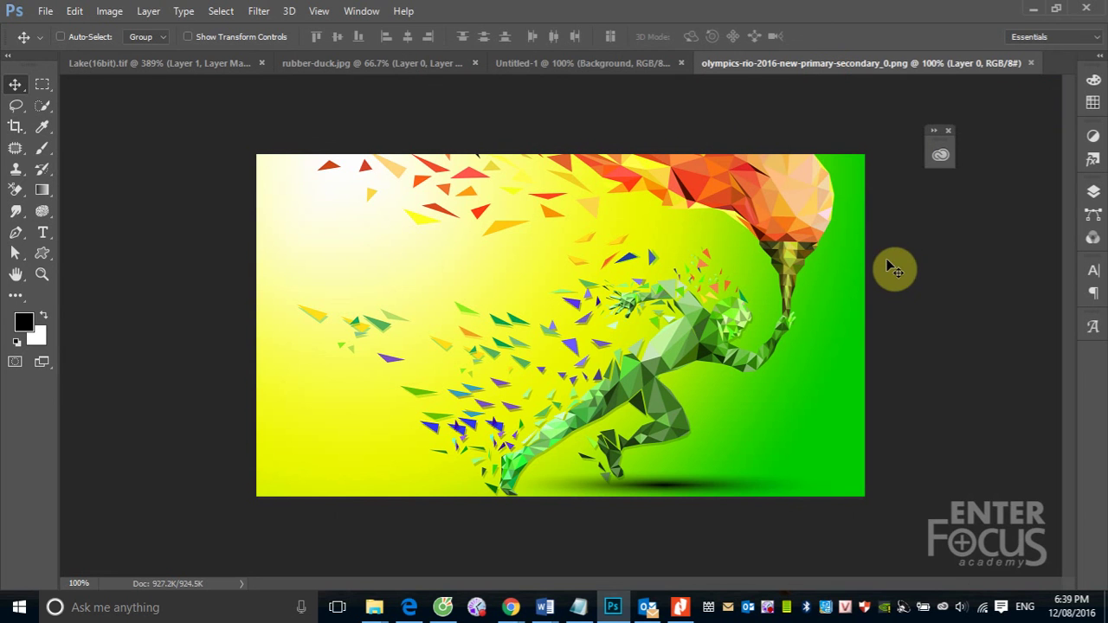
key("ctrl")
key("ctrl+a")
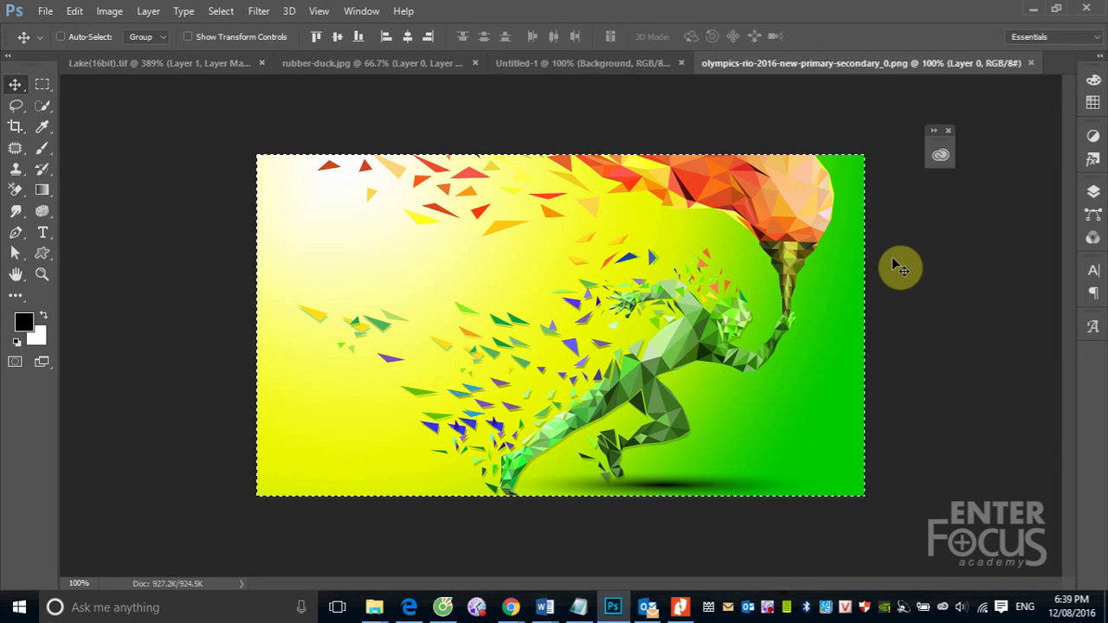
- Back in Untitled-1, clear the selection and paste the runner image as a new layer
left_click(561, 65)
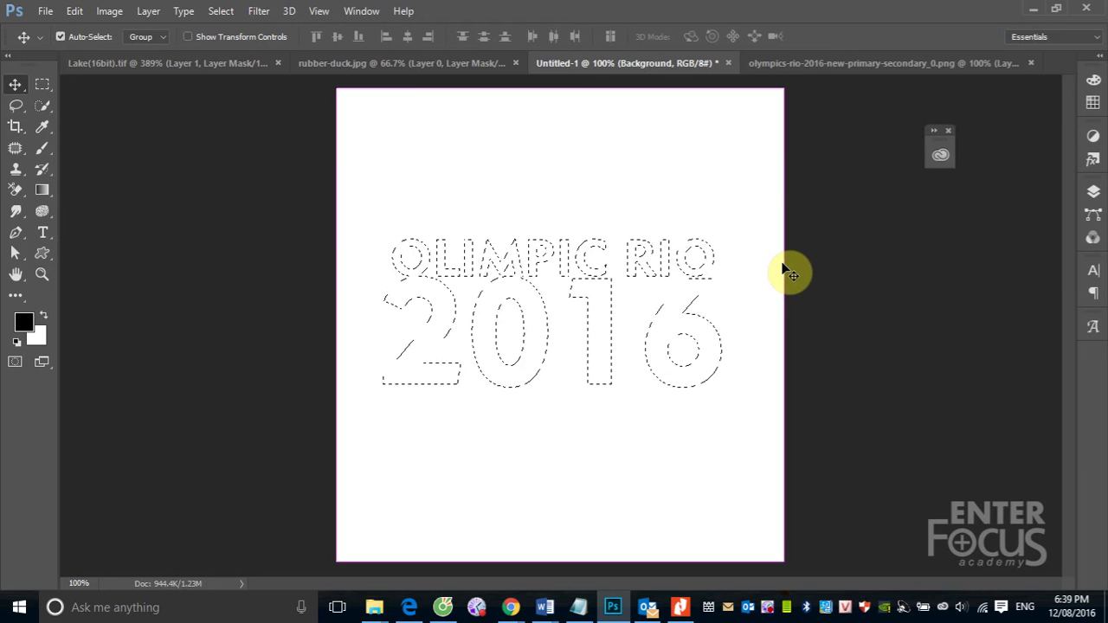
key("ctrl+d")
key("ctrl+v")
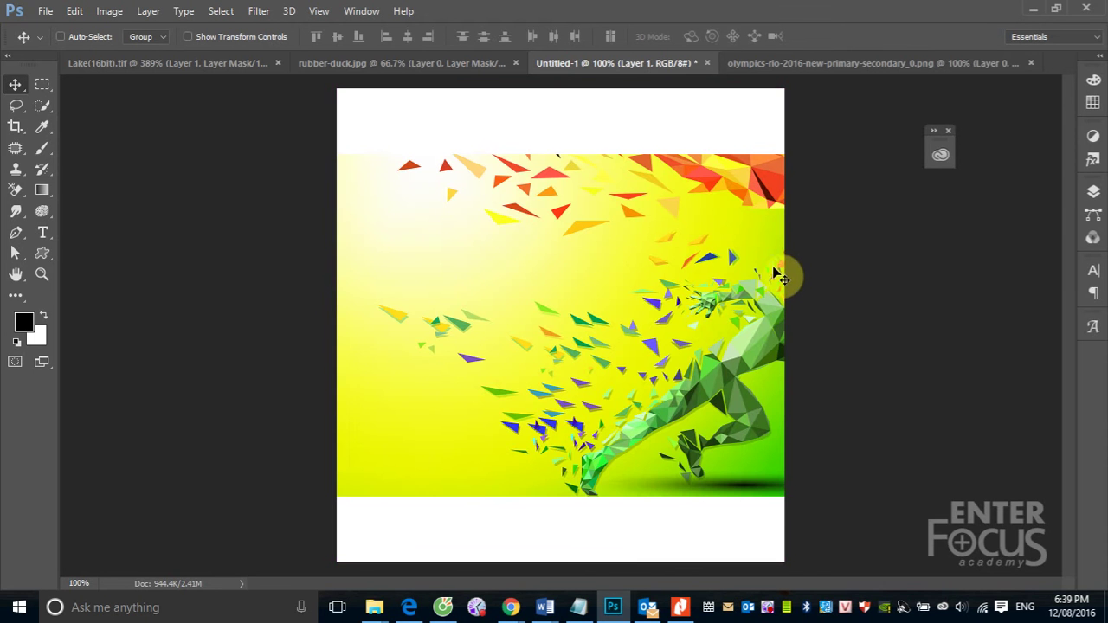
left_click(75, 11)
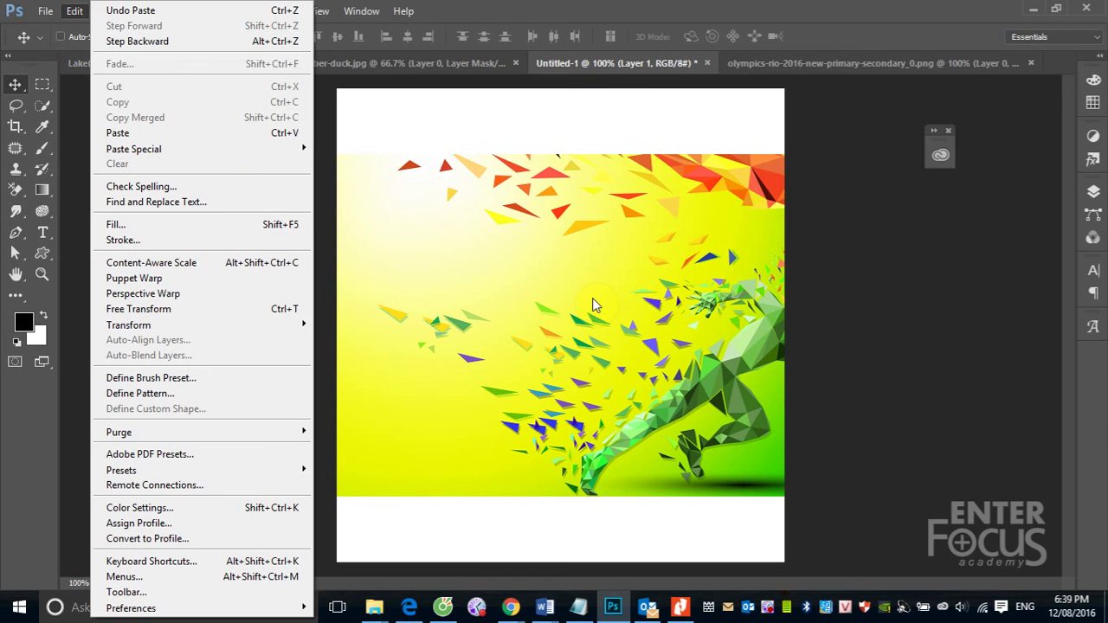
left_click(618, 130)
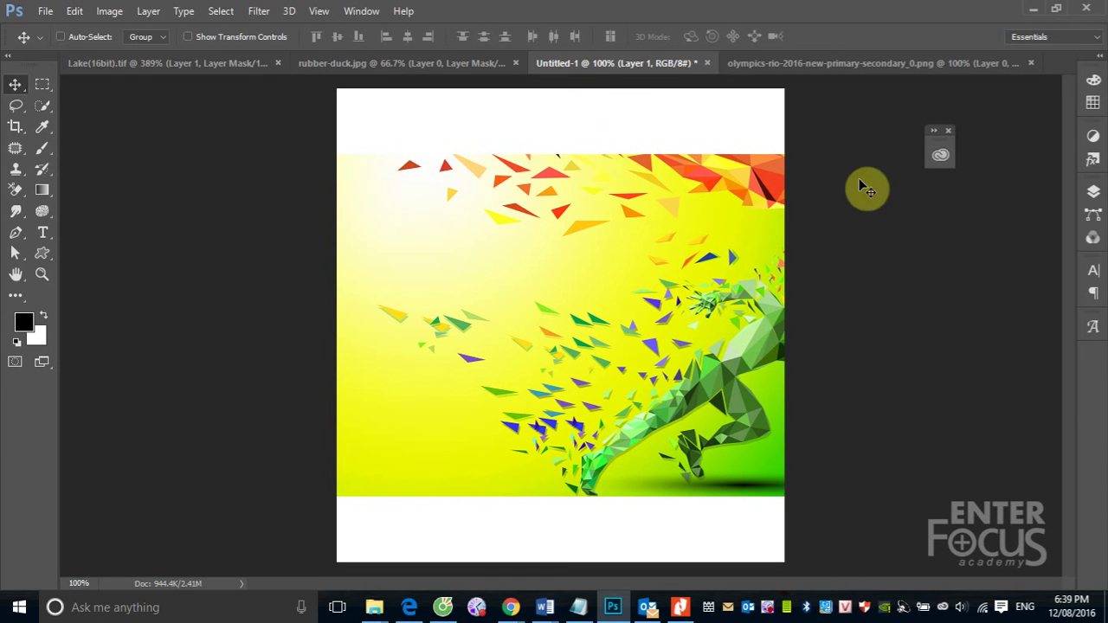
- Delete the pasted Layer 1 and reload the OLIMPIC RIO 2016 letters as a selection
left_click(1094, 191)
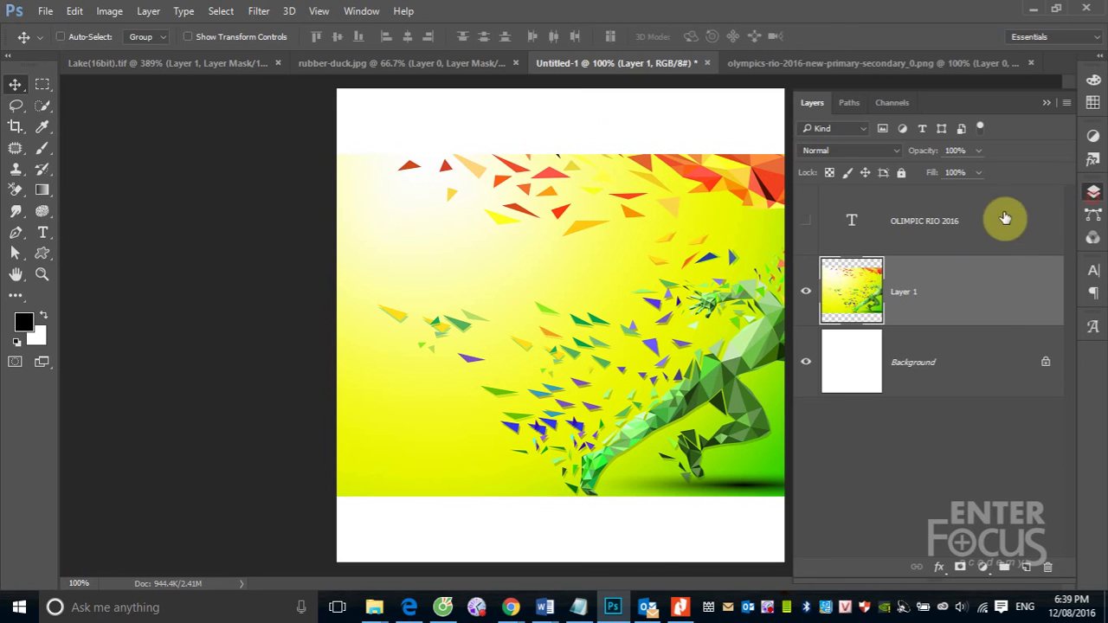
left_click_drag(1014, 300, 1048, 568)
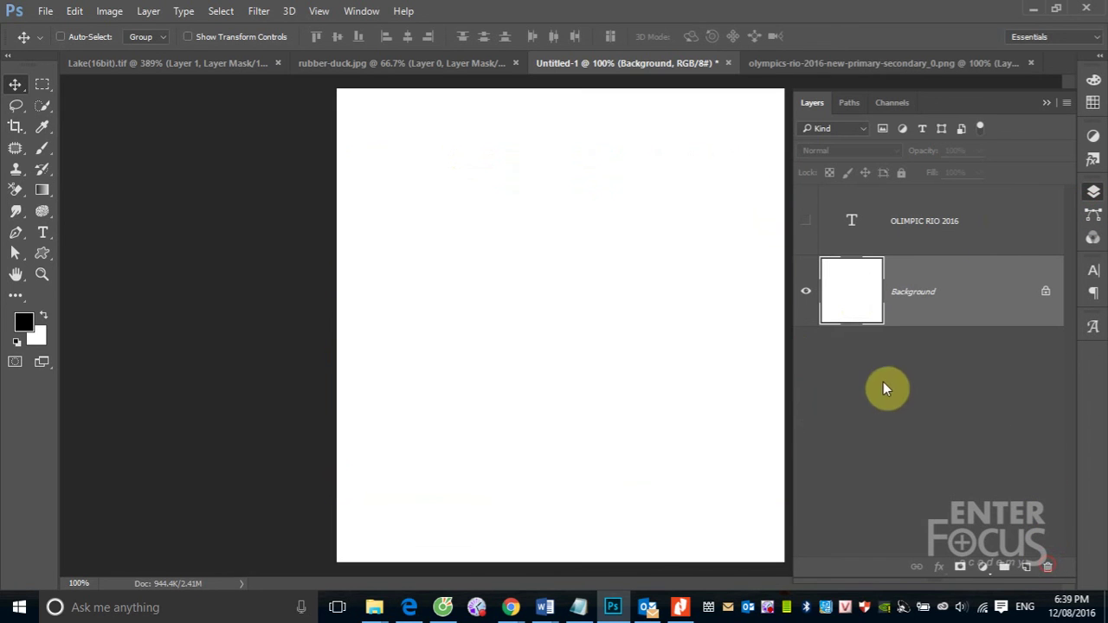
left_click(861, 225)
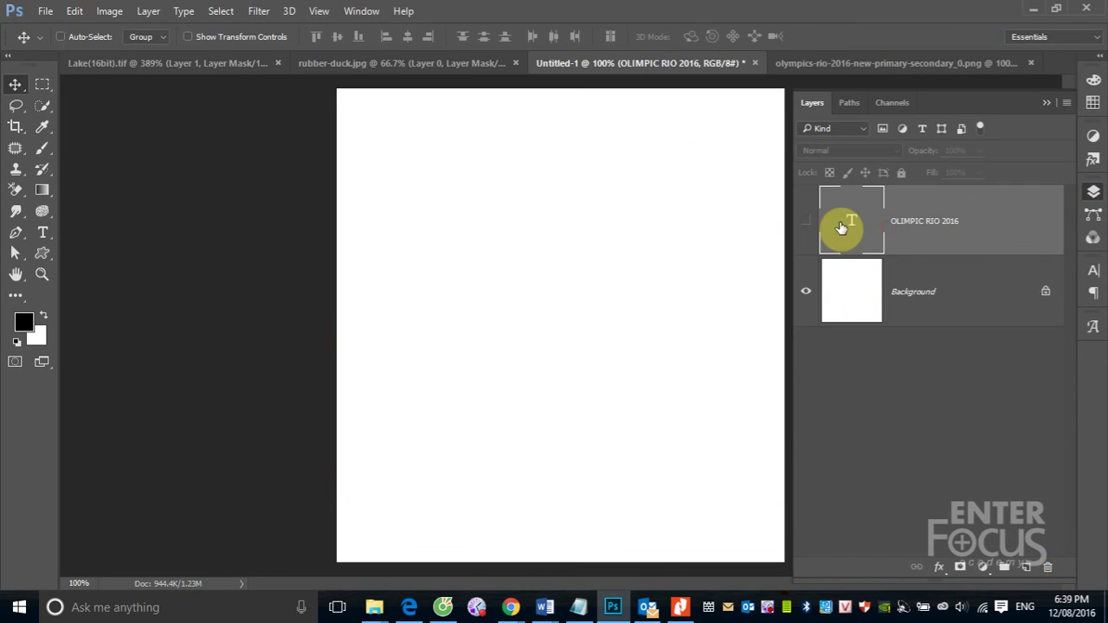
left_click(845, 227, "ctrl")
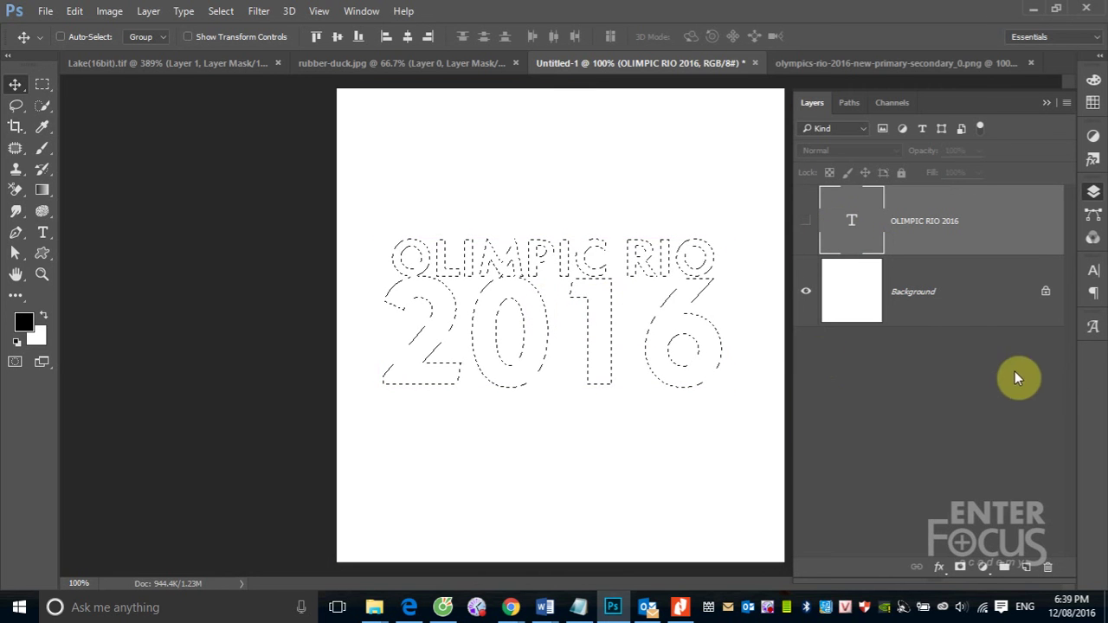
- With Background active in Untitled-1, use Edit > Paste Special > Paste Into to mask the runner image inside the letters
left_click(879, 63)
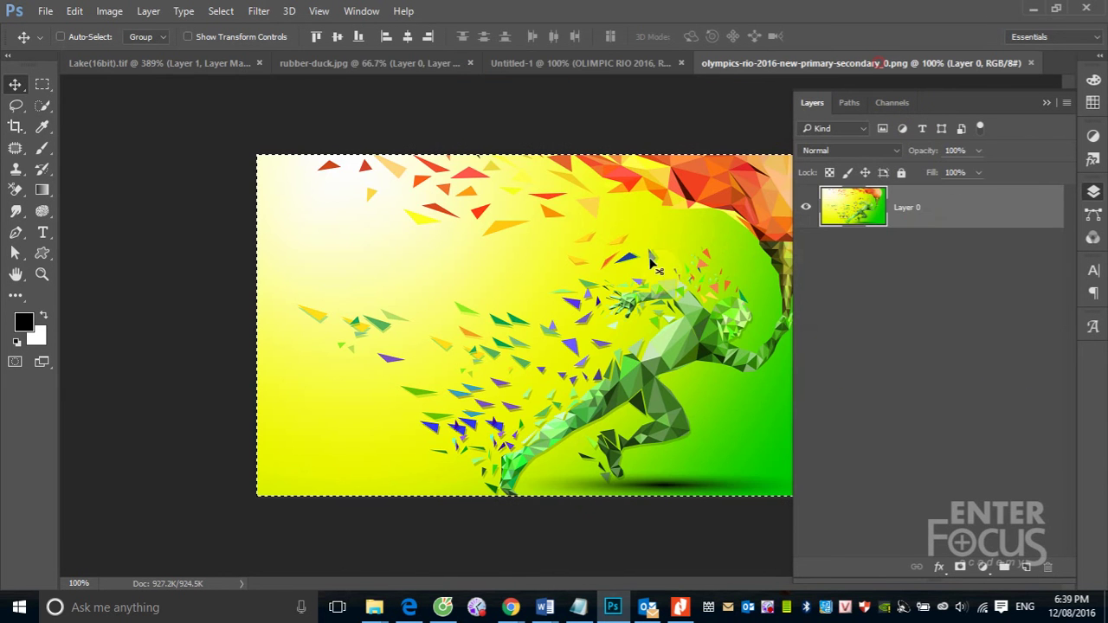
left_click(555, 67)
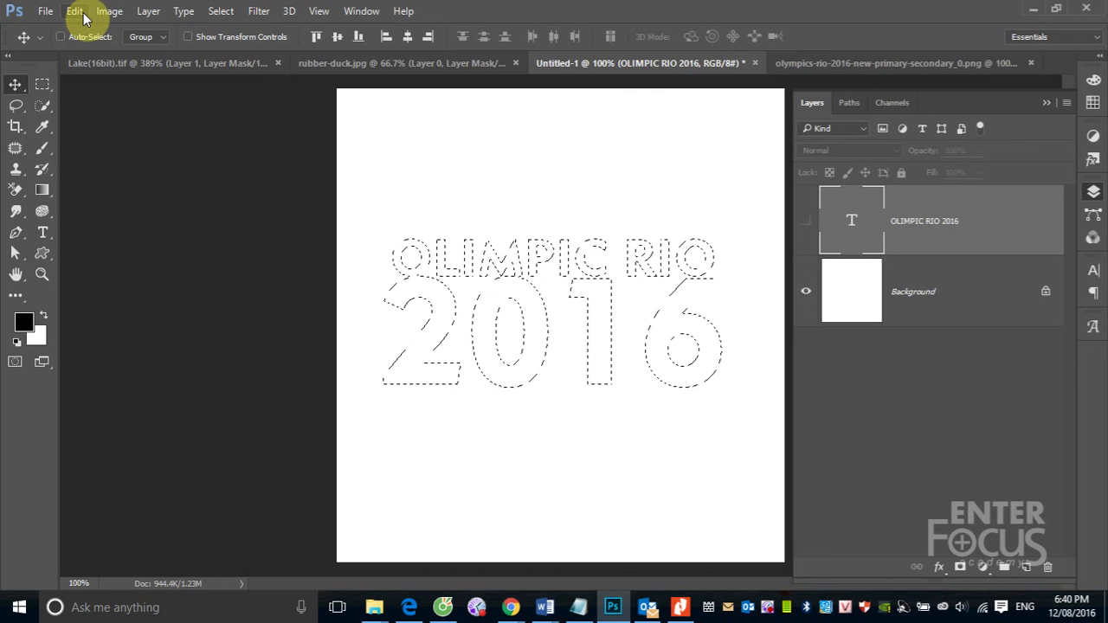
left_click(75, 11)
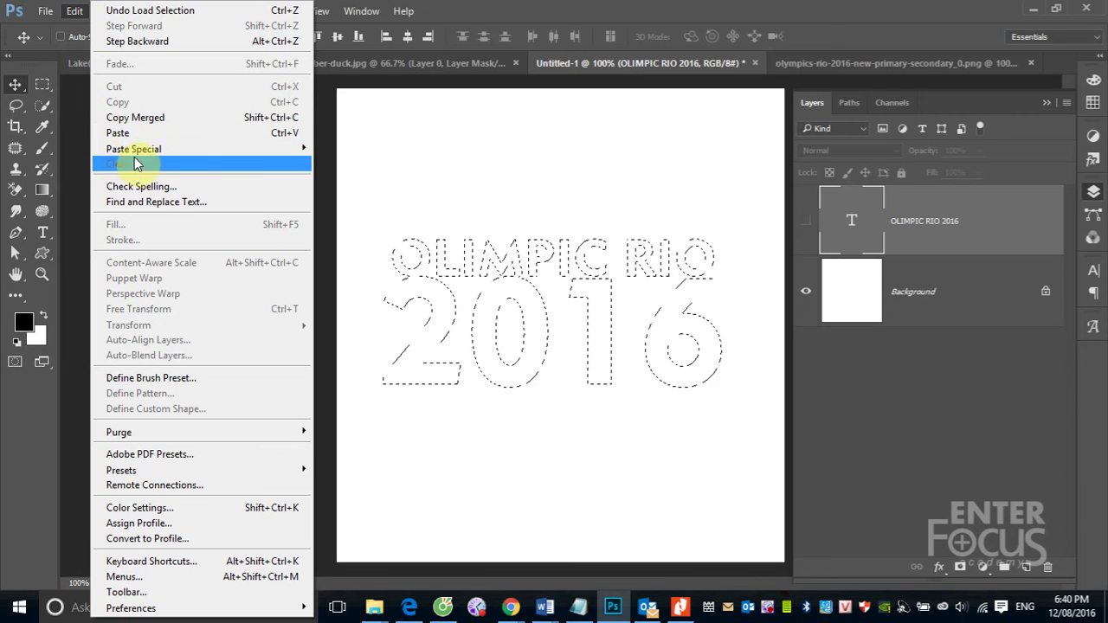
mouse_move(134, 149)
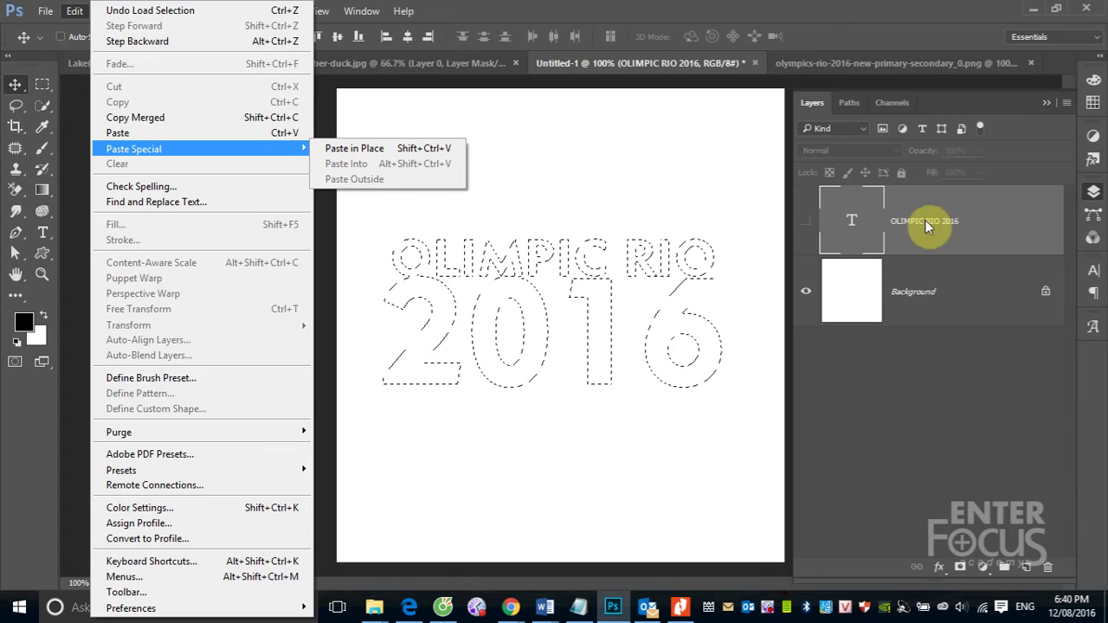
left_click(923, 298)
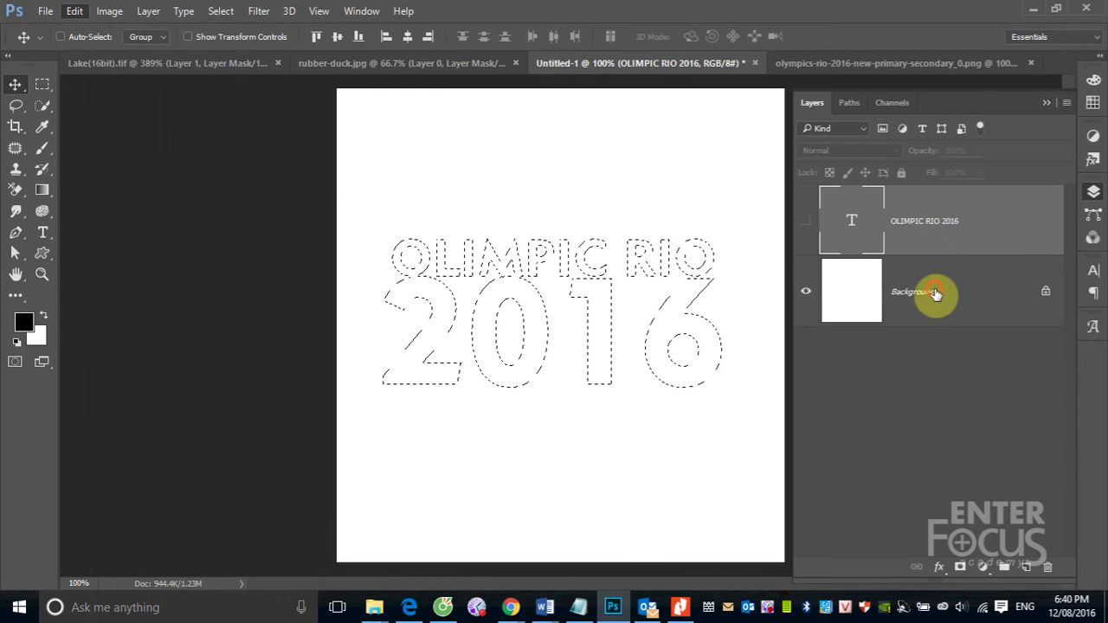
left_click(936, 299)
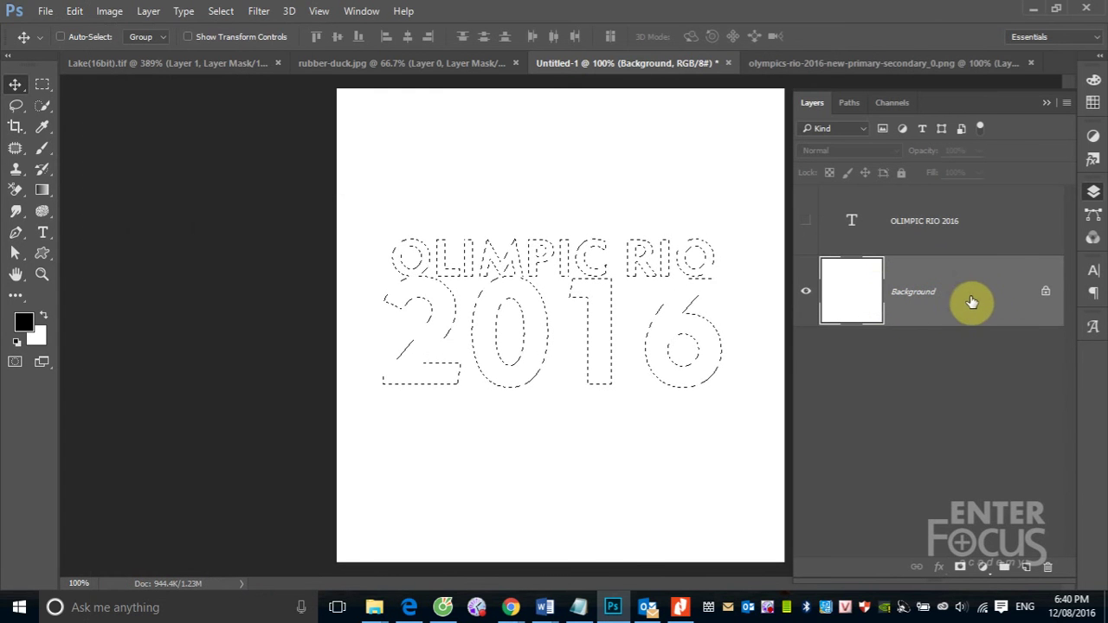
left_click(76, 12)
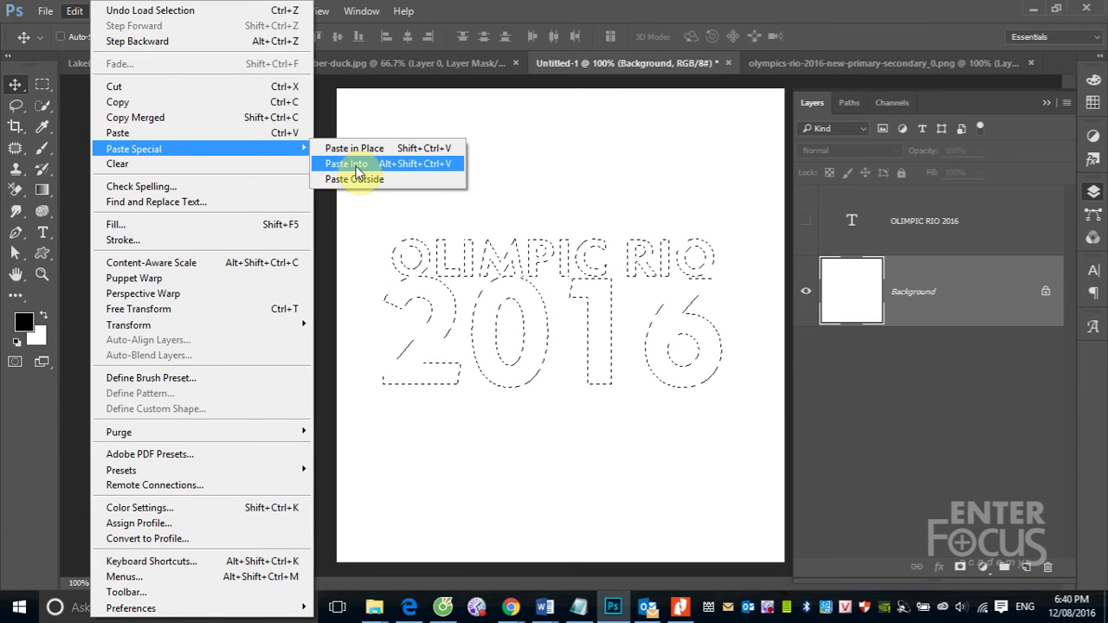
left_click(356, 168)
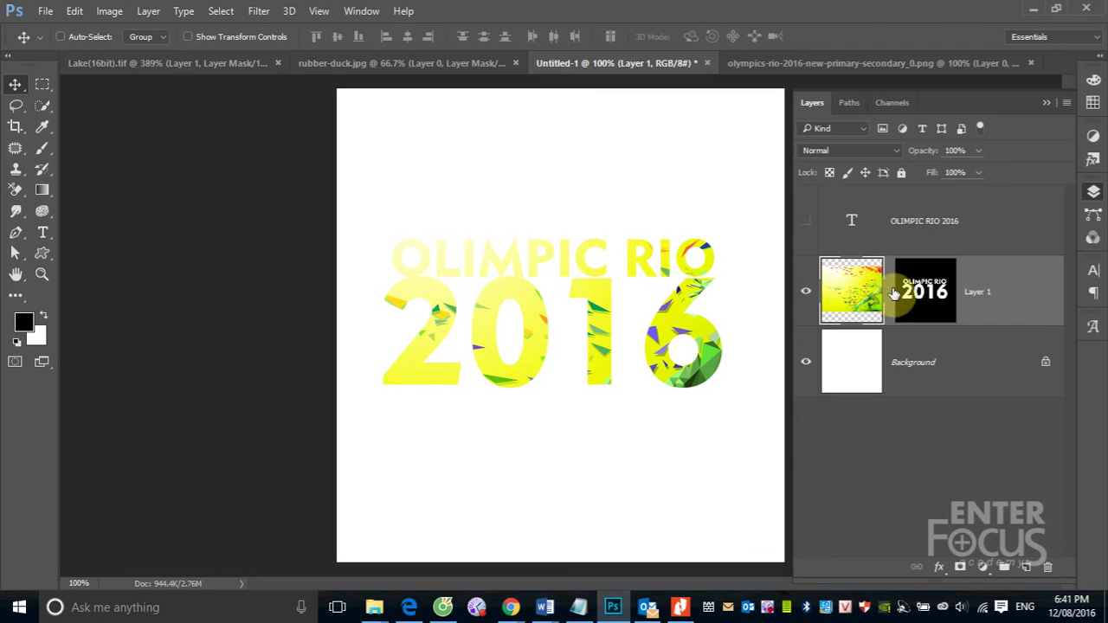
- Unlink Layer 1 from its letter mask and slide the runner image so green fills the 16
left_click(889, 292)
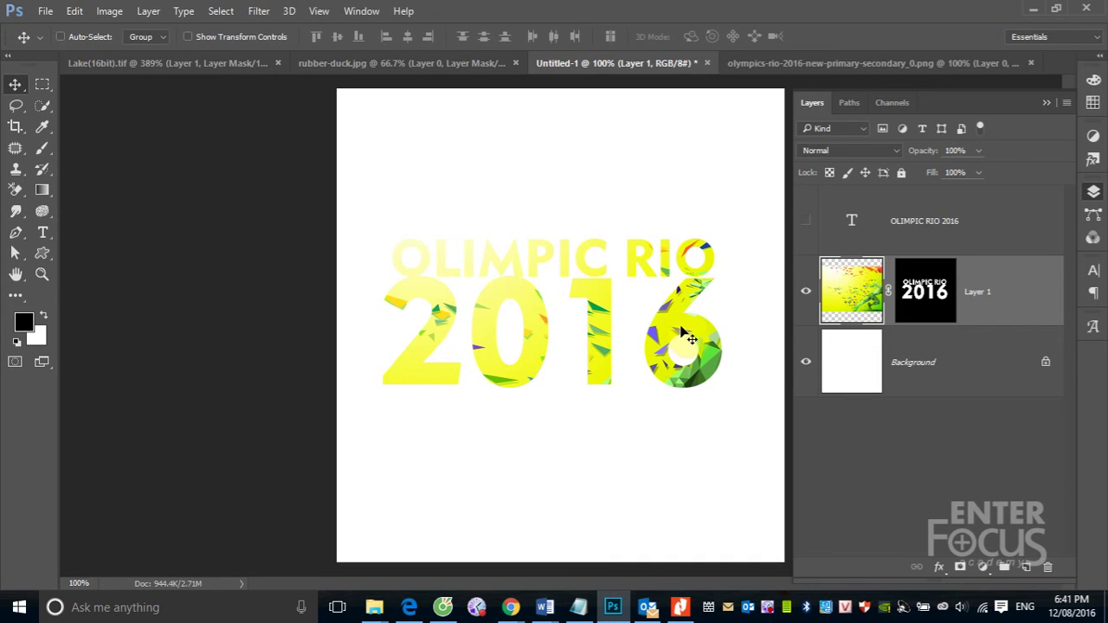
mouse_move(670, 326)
left_mouse_down()
mouse_move(475, 326)
mouse_move(767, 317)
mouse_move(700, 297)
mouse_move(634, 252)
mouse_move(667, 310)
mouse_move(684, 277)
mouse_move(697, 320)
mouse_move(681, 323)
mouse_move(716, 299)
left_mouse_up()
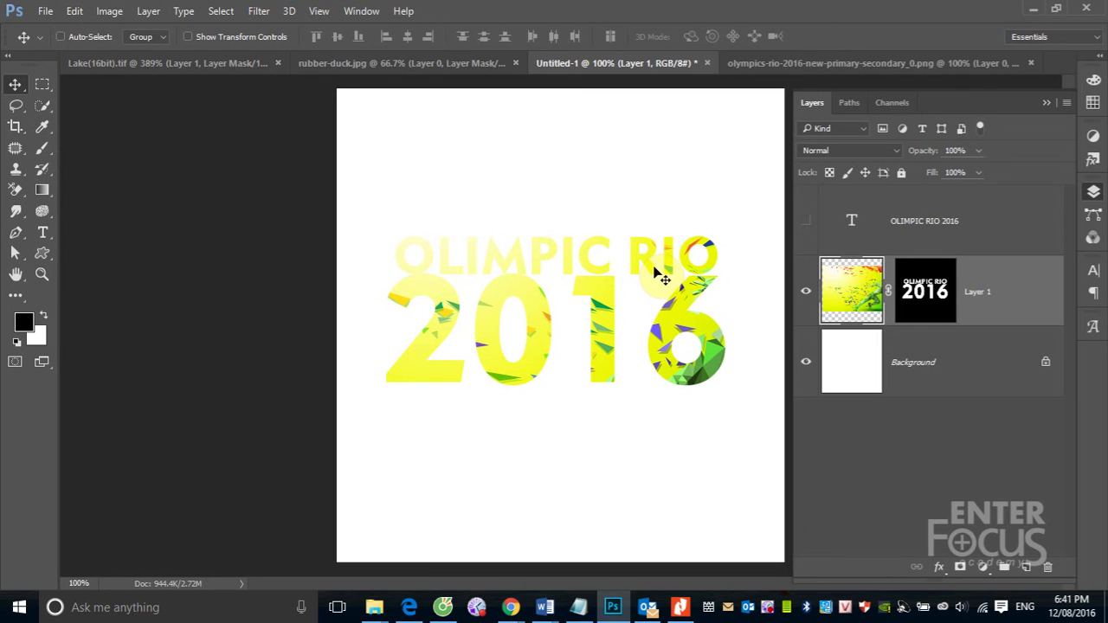
left_click(889, 304)
left_click(889, 297)
mouse_move(540, 242)
left_mouse_down()
mouse_move(627, 297)
mouse_move(573, 327)
mouse_move(506, 421)
mouse_move(532, 412)
mouse_move(555, 372)
left_mouse_up()
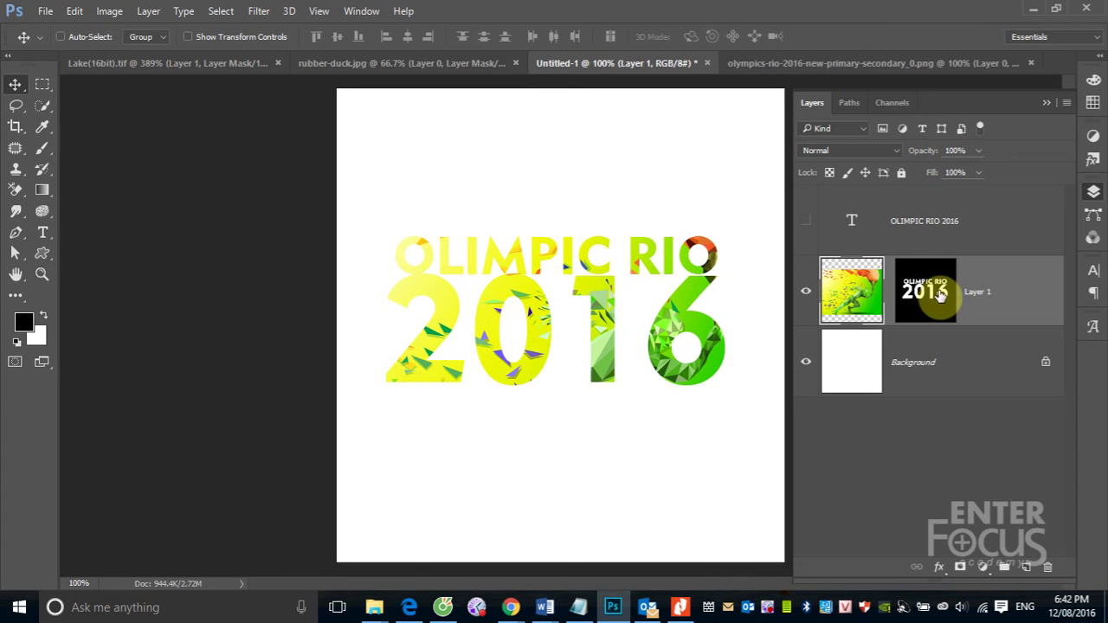
- Nudge the letter mask up and right over the image, then relink it to Layer 1
left_click(939, 292)
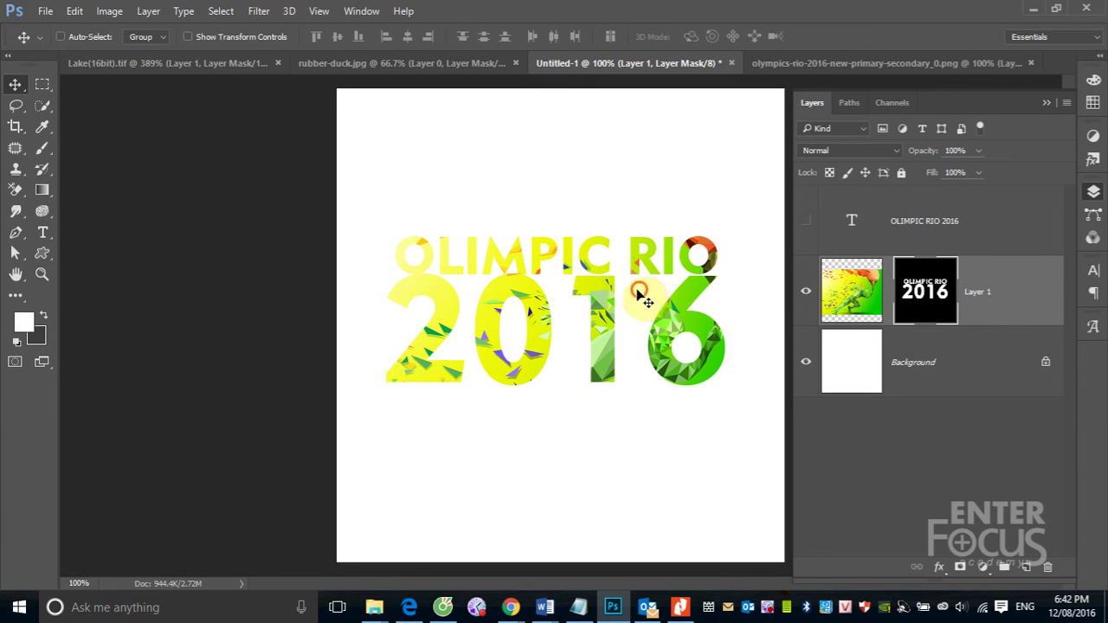
mouse_move(637, 295)
left_mouse_down()
mouse_move(555, 290)
mouse_move(643, 208)
mouse_move(650, 247)
mouse_move(668, 240)
mouse_move(668, 279)
left_mouse_up()
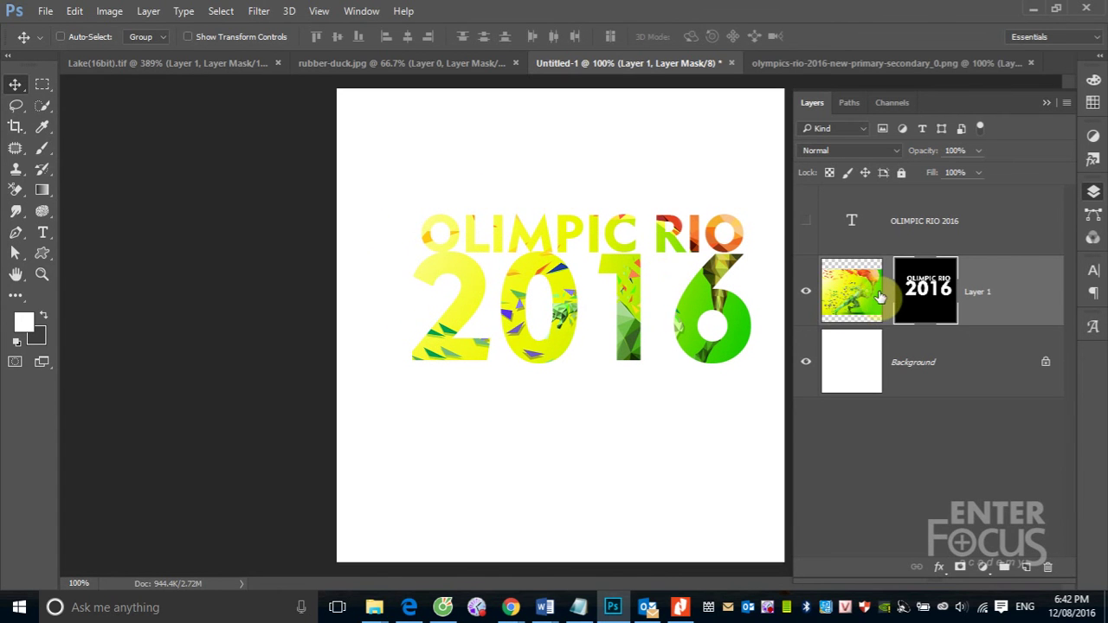
left_click(888, 297)
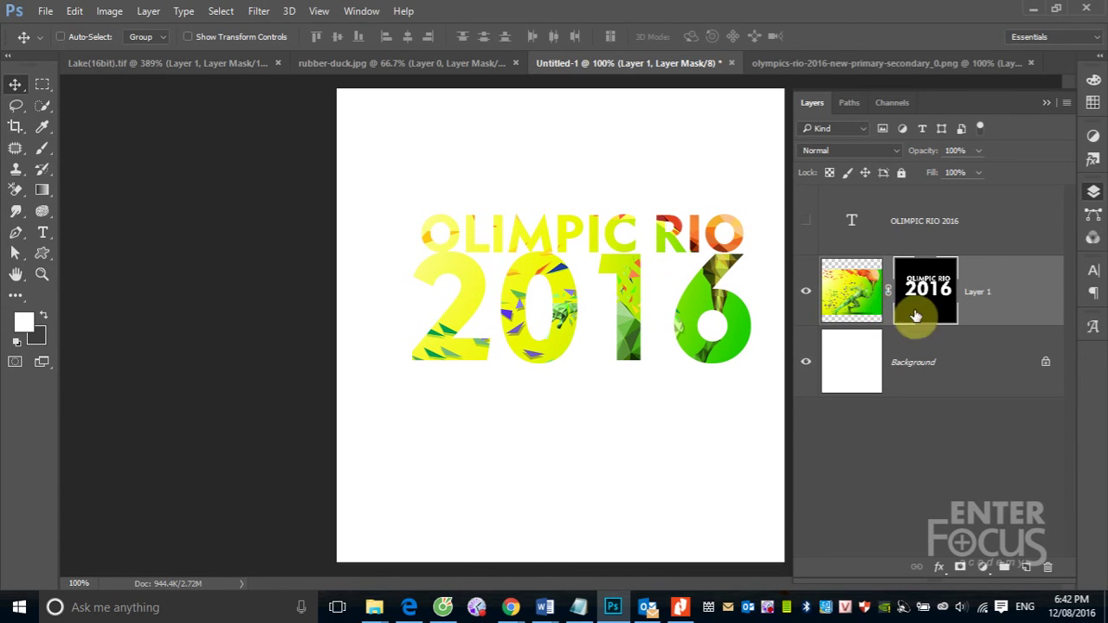
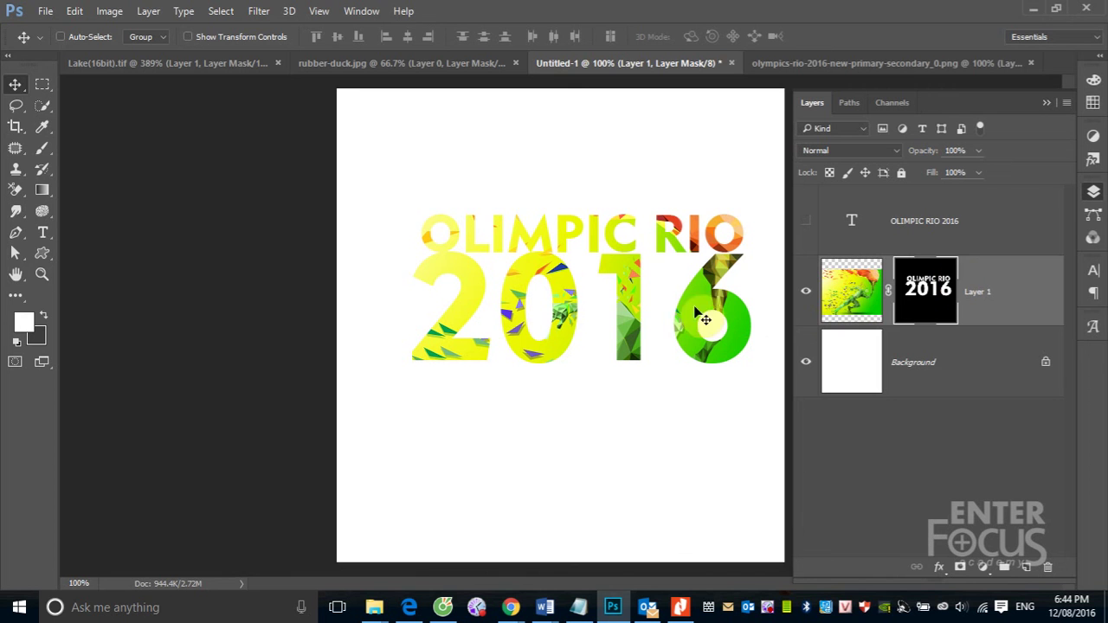
- Browse to the Lesson_007 folder under Data (E:) > … > BT_Photoshop in the Open dialog
left_click(46, 10)
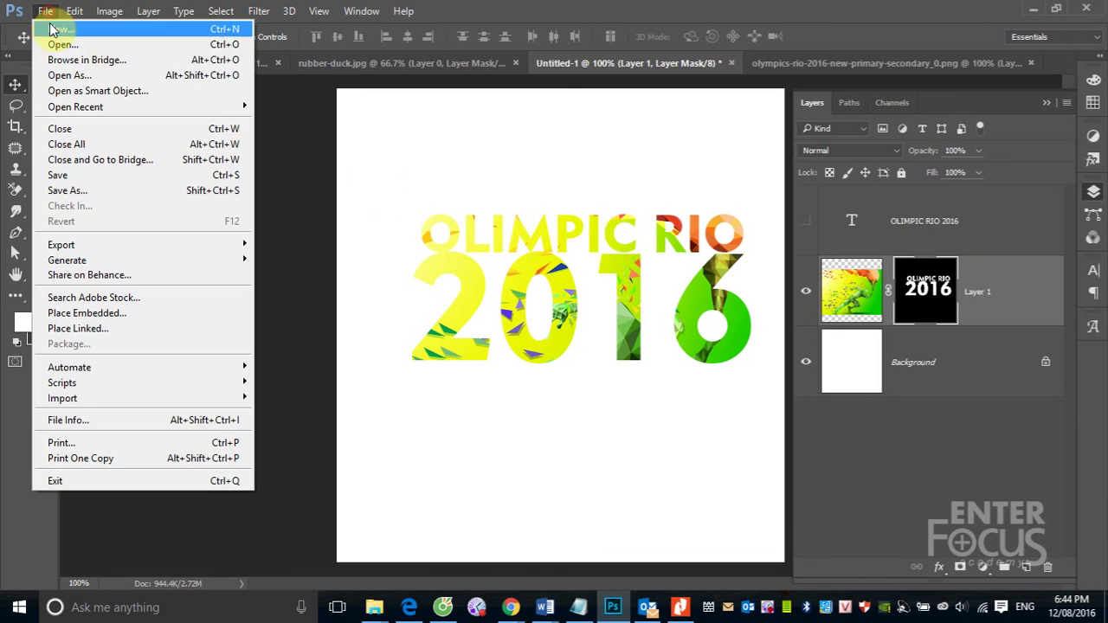
left_click(56, 35)
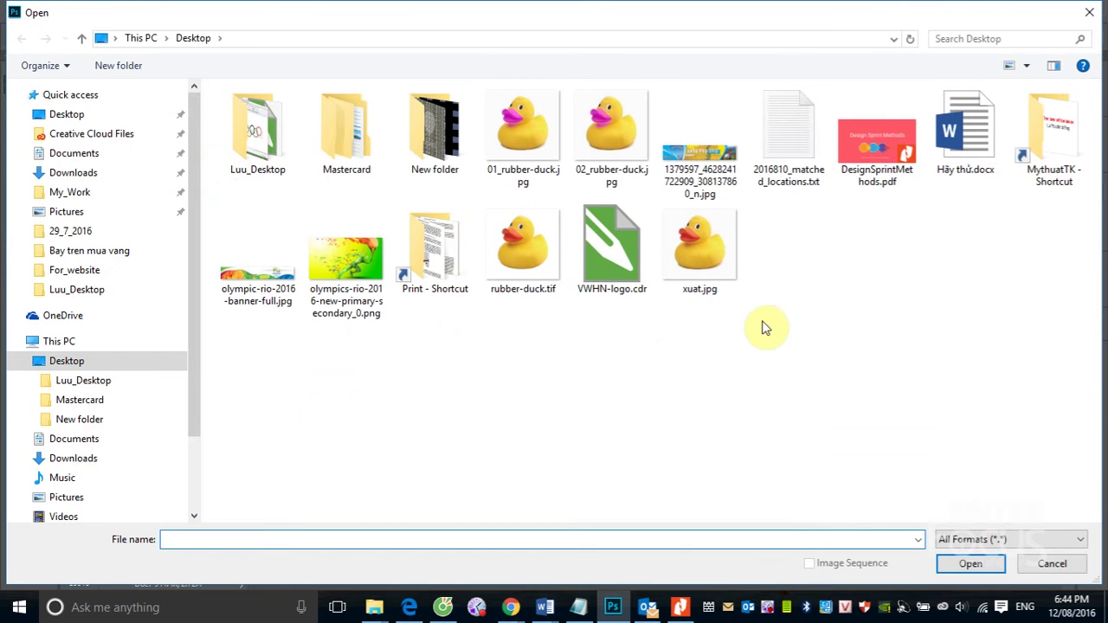
scroll(198, 372, "down", 2)
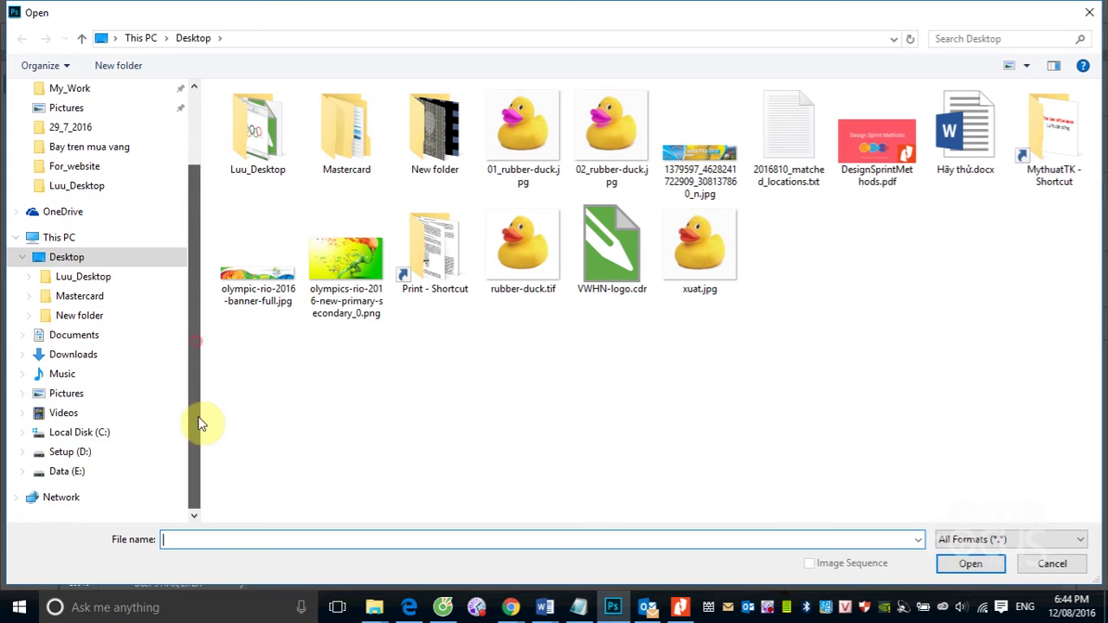
left_click(76, 473)
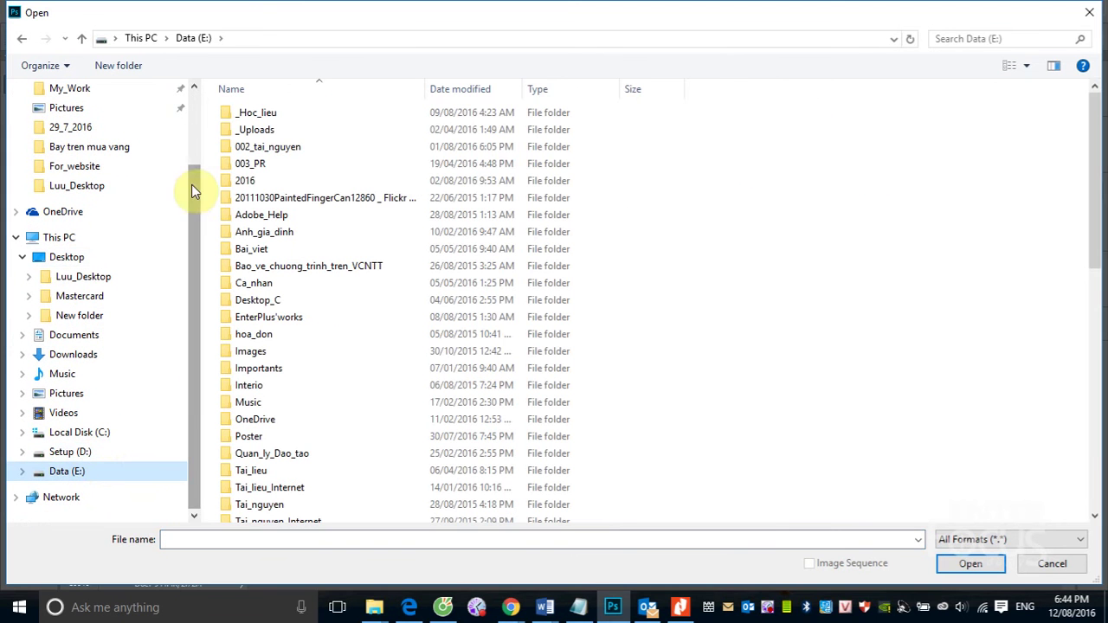
double_click(255, 164)
double_click(251, 129)
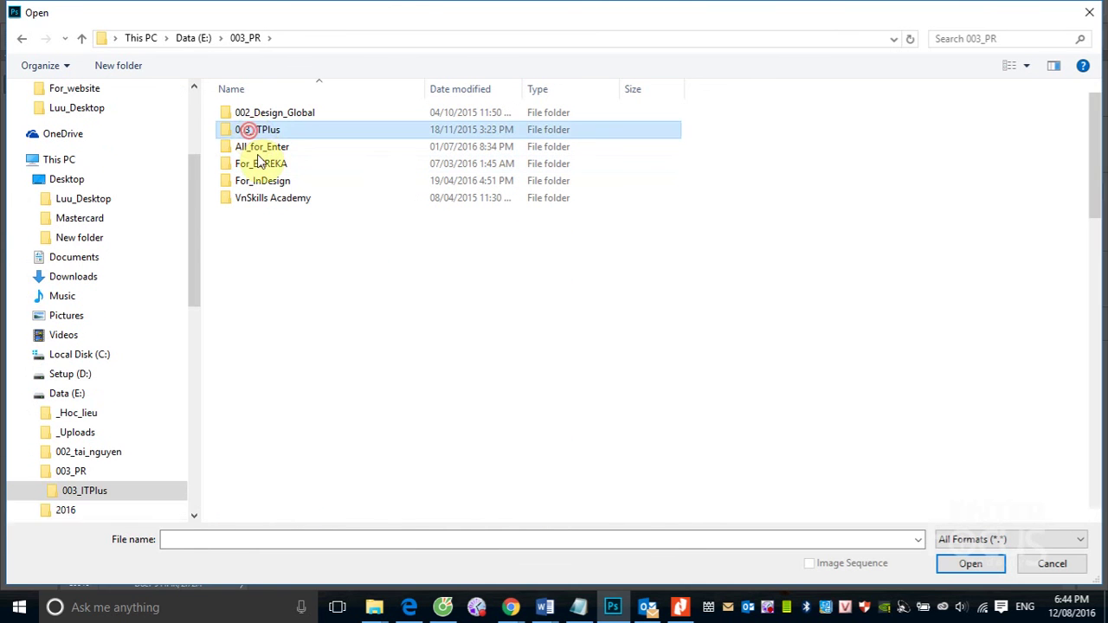
double_click(256, 403)
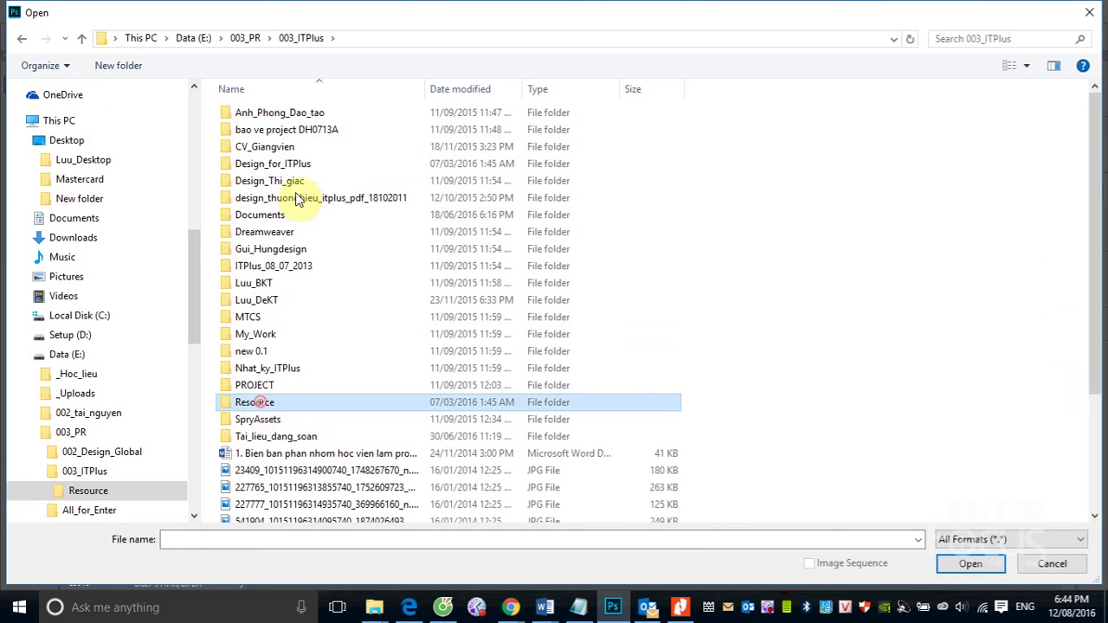
double_click(343, 140)
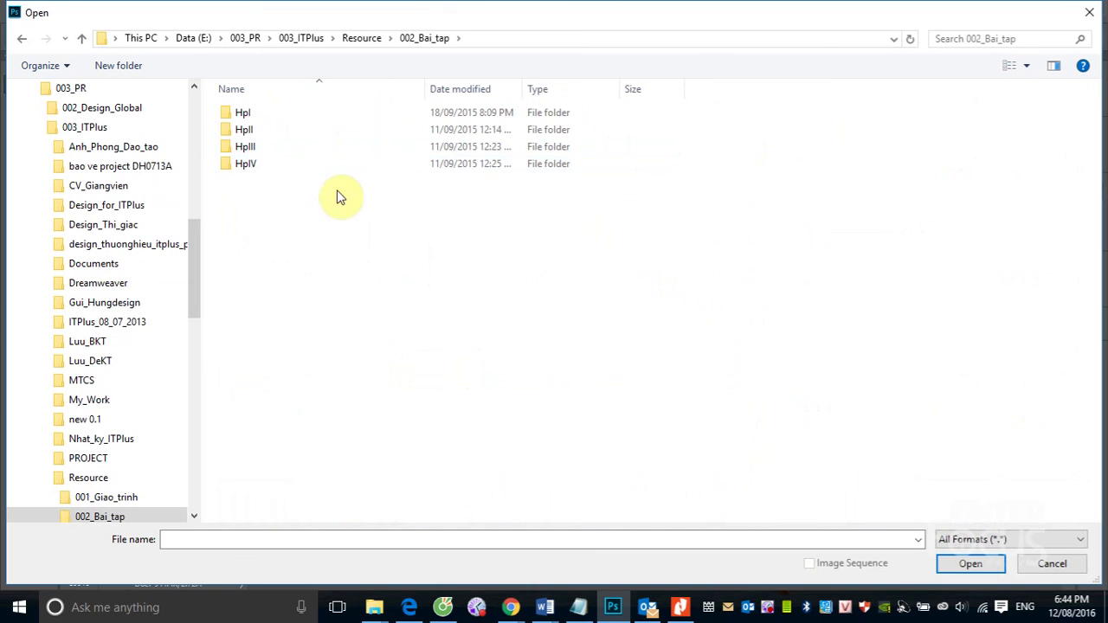
double_click(242, 113)
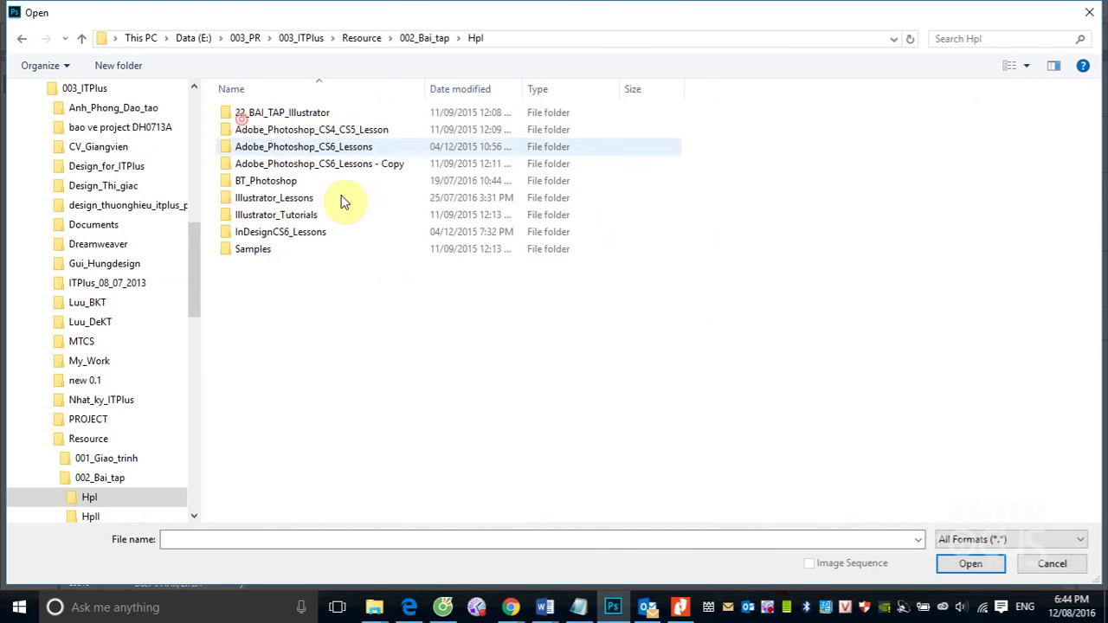
double_click(270, 181)
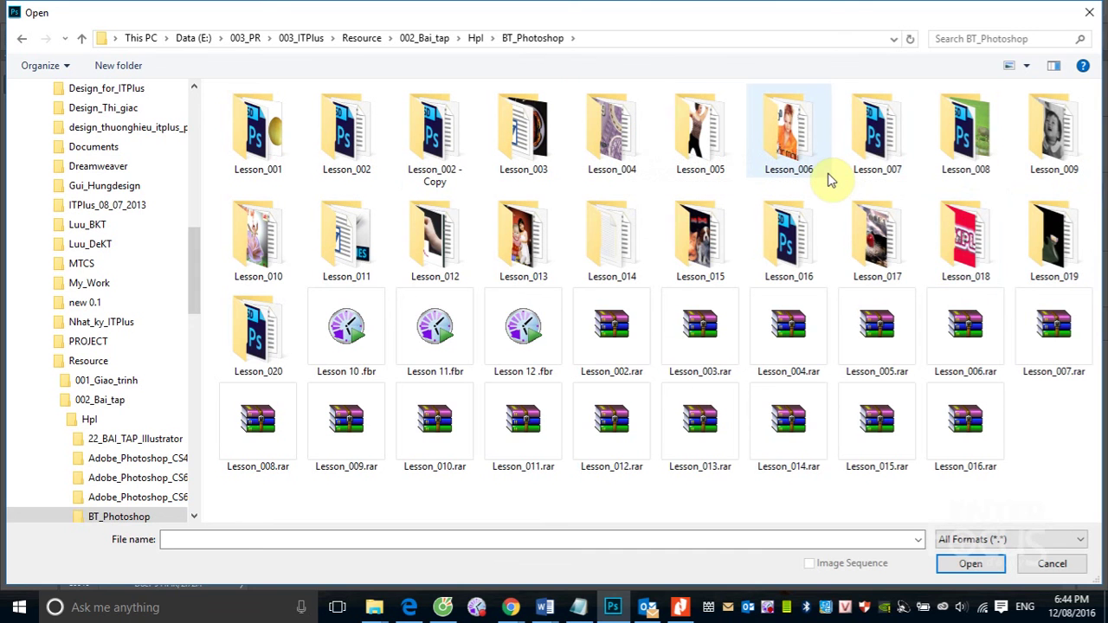
double_click(853, 169)
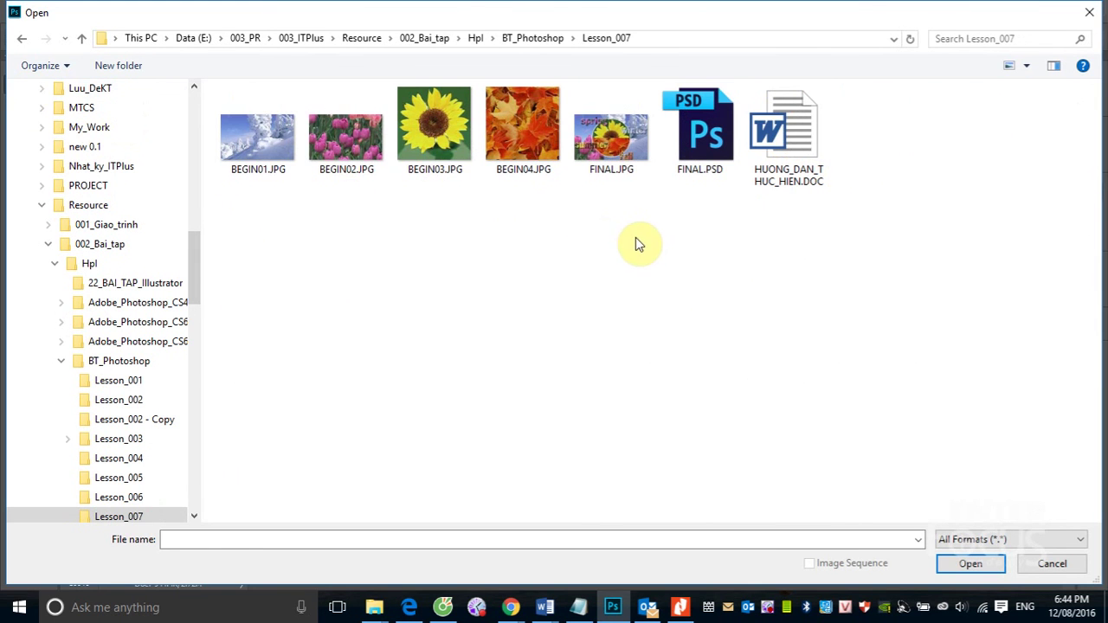
- Open BEGIN01, BEGIN02, BEGIN03, BEGIN04 and FINAL.JPG together
left_click(270, 136)
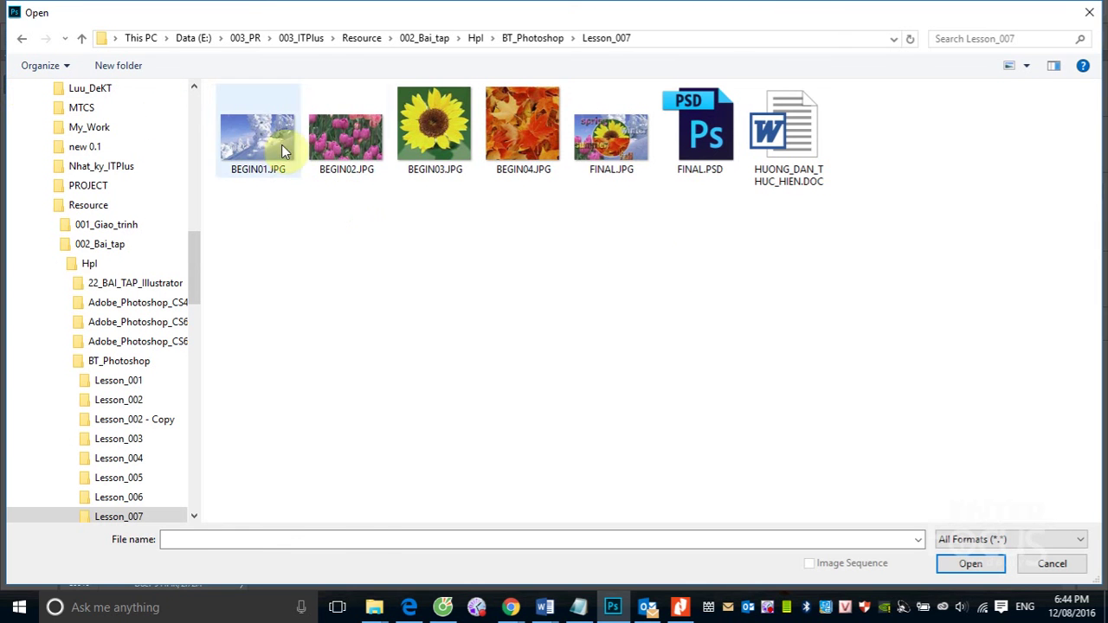
left_click(350, 151, "ctrl")
left_click(424, 151, "ctrl")
left_click(524, 156, "ctrl")
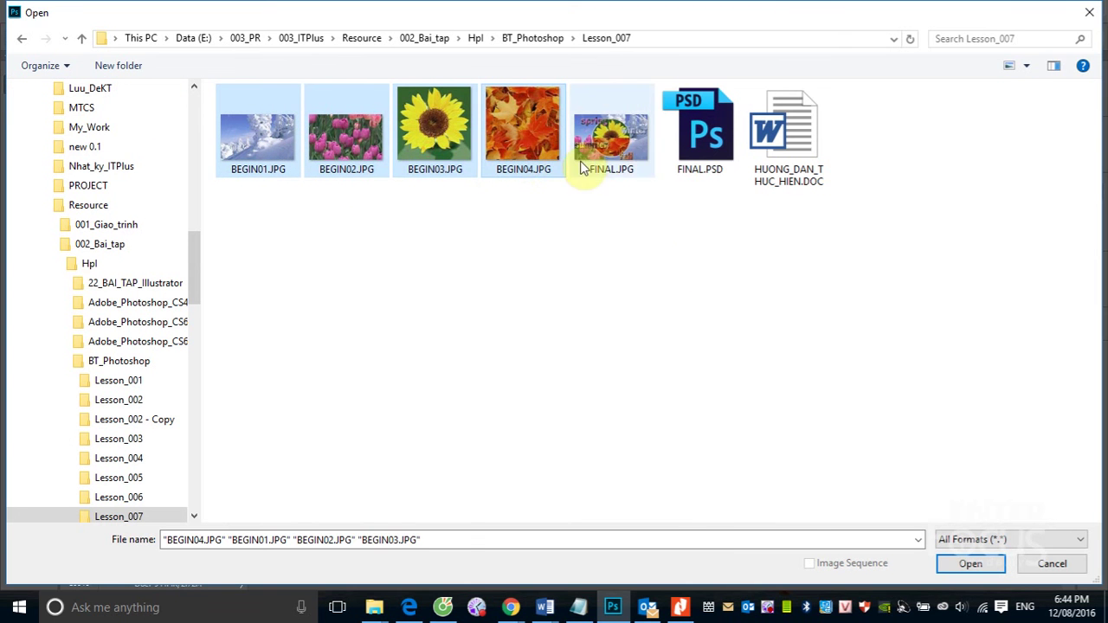
left_click(602, 155, "ctrl")
left_click(971, 564)
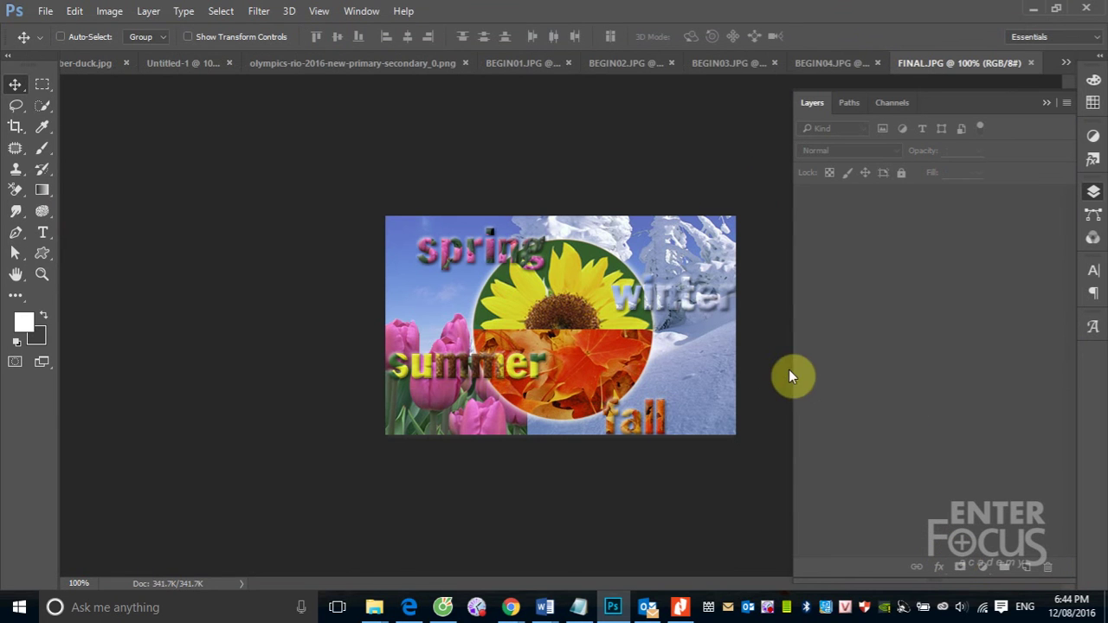
- Widen the canvas area, close the olympics-rio image, and look through the remaining image tabs
left_click_drag(794, 342, 952, 342)
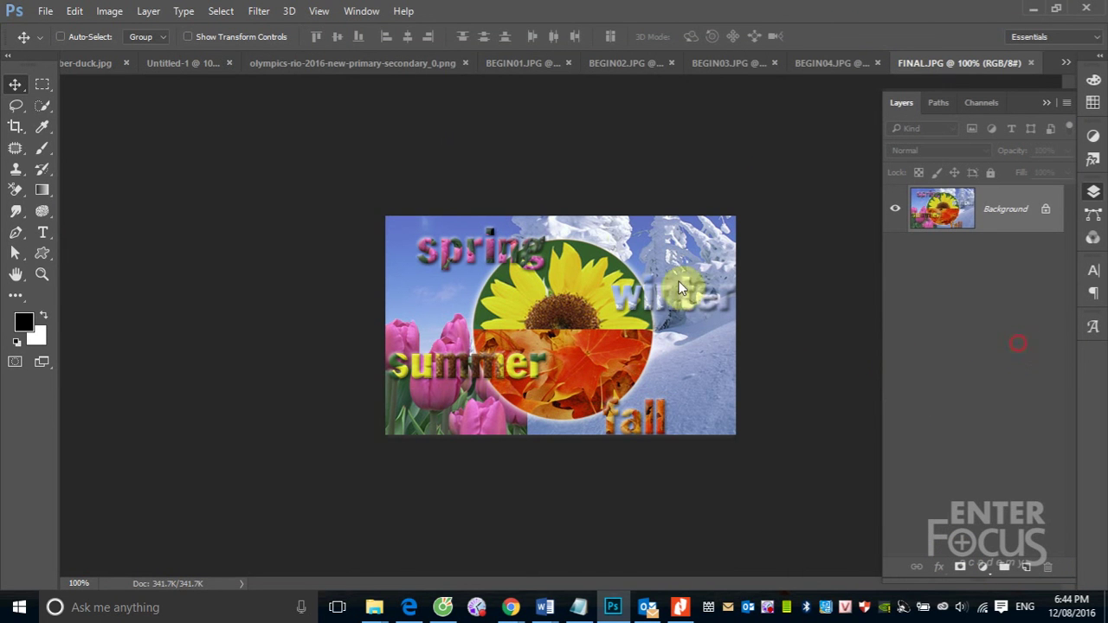
left_click(277, 63)
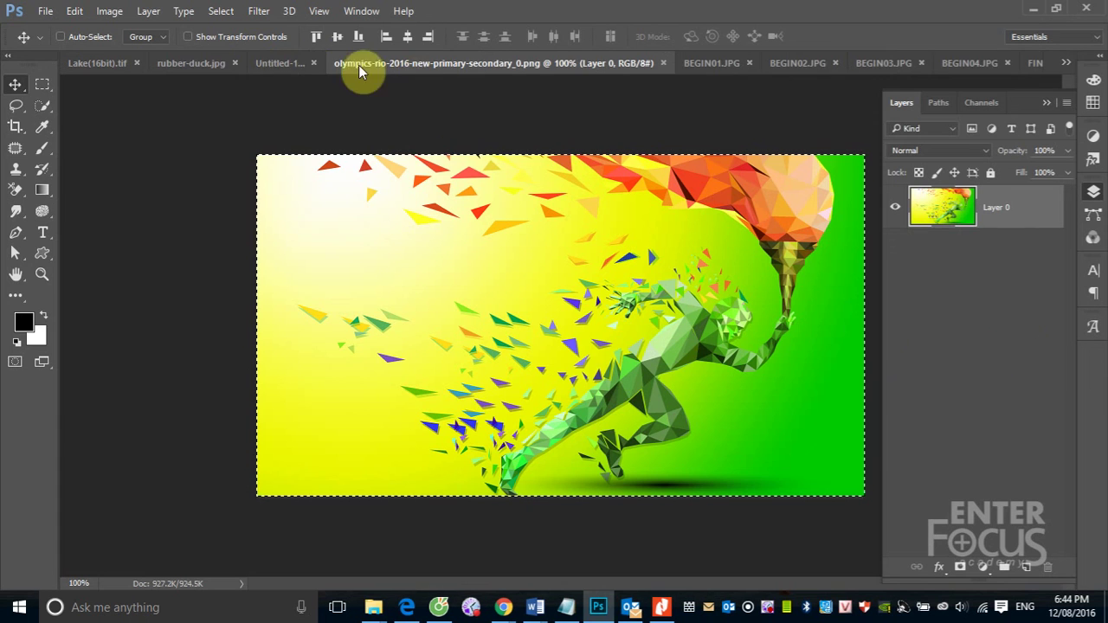
left_click(664, 63)
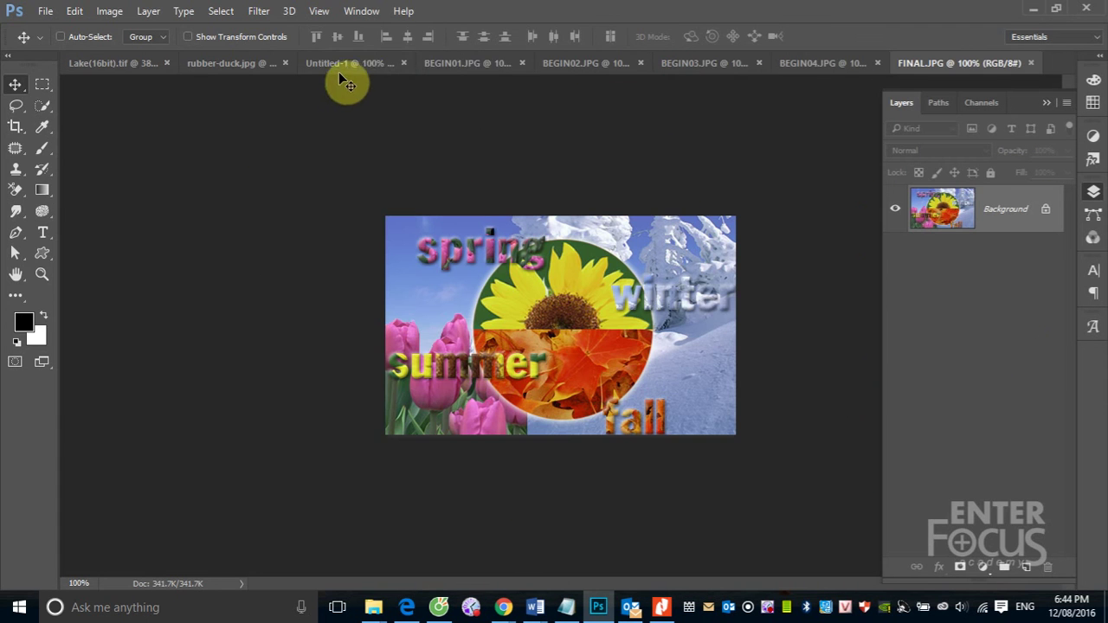
left_click(474, 64)
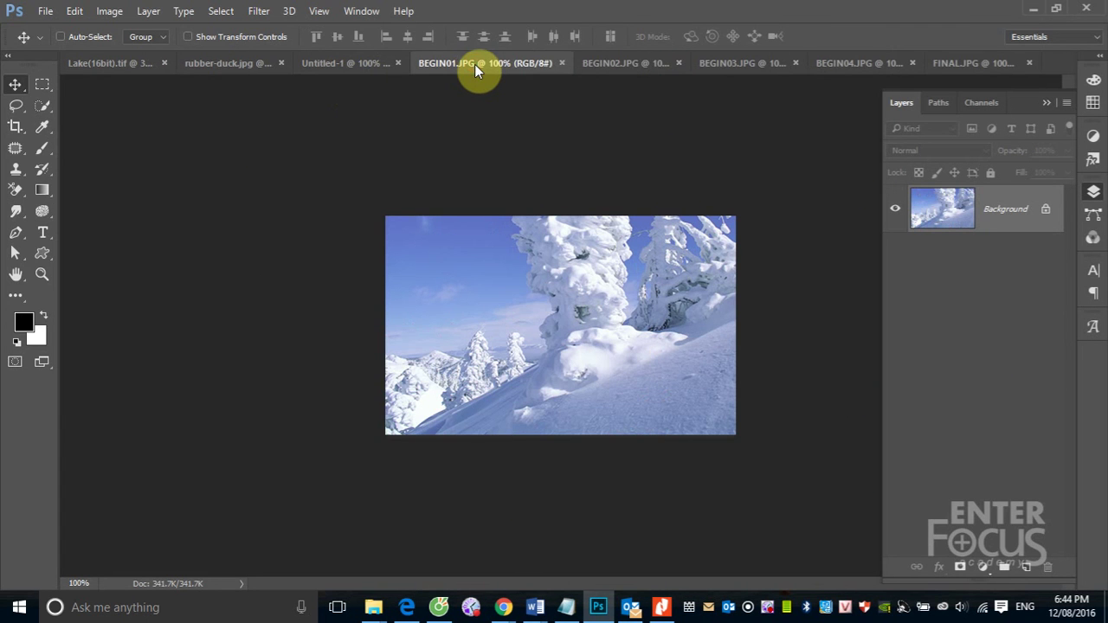
left_click(612, 66)
left_click(723, 65)
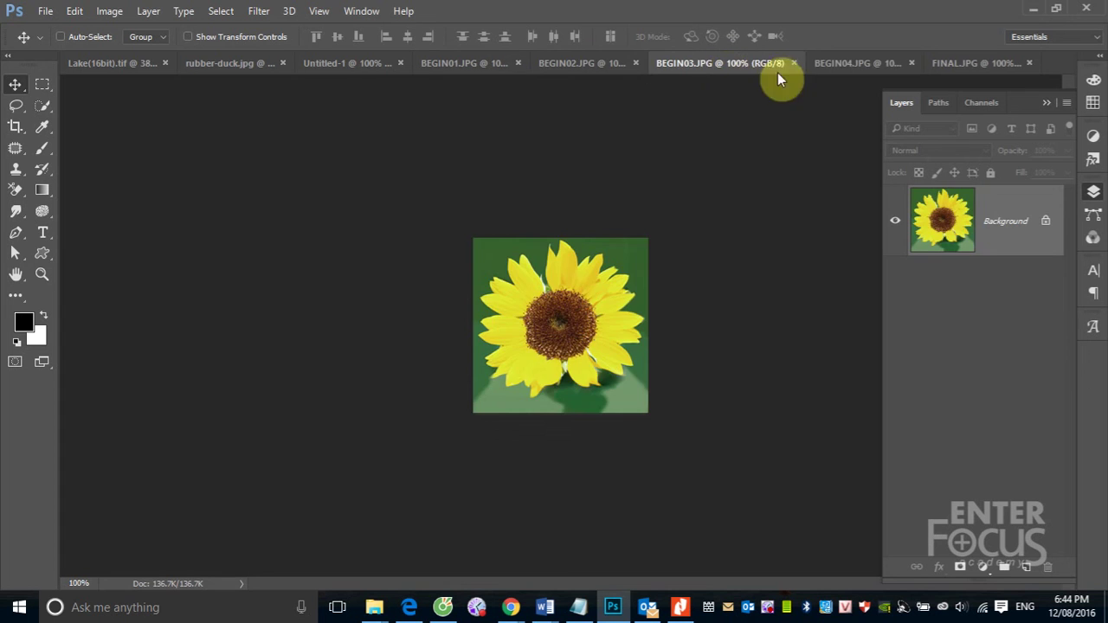
left_click(851, 68)
left_click(954, 67)
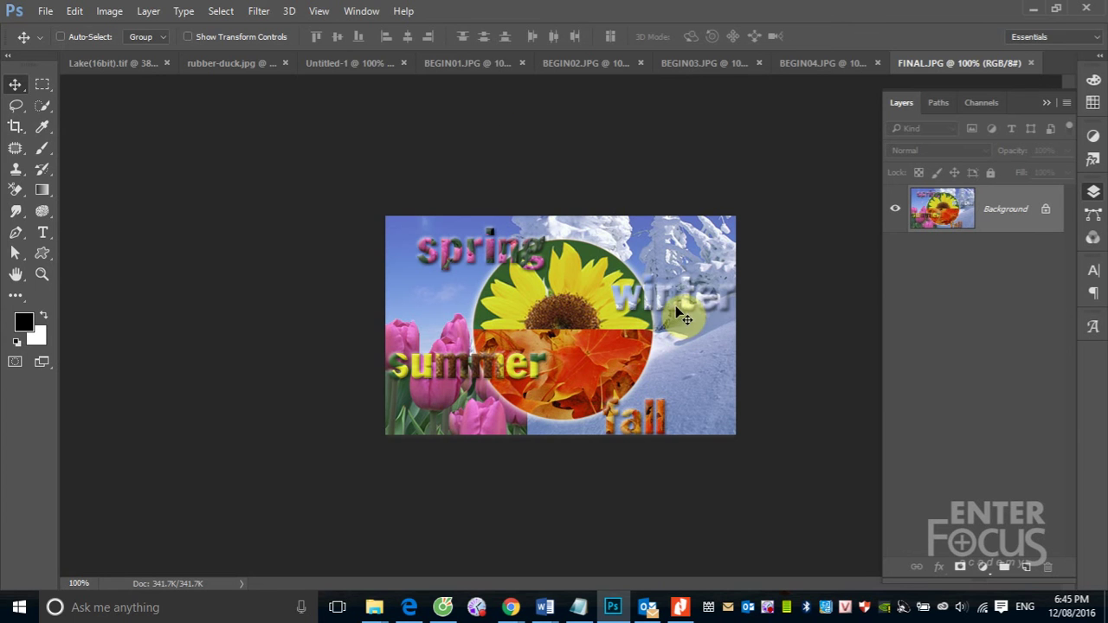
- Select all of the BEGIN03 sunflower image
left_click(463, 73)
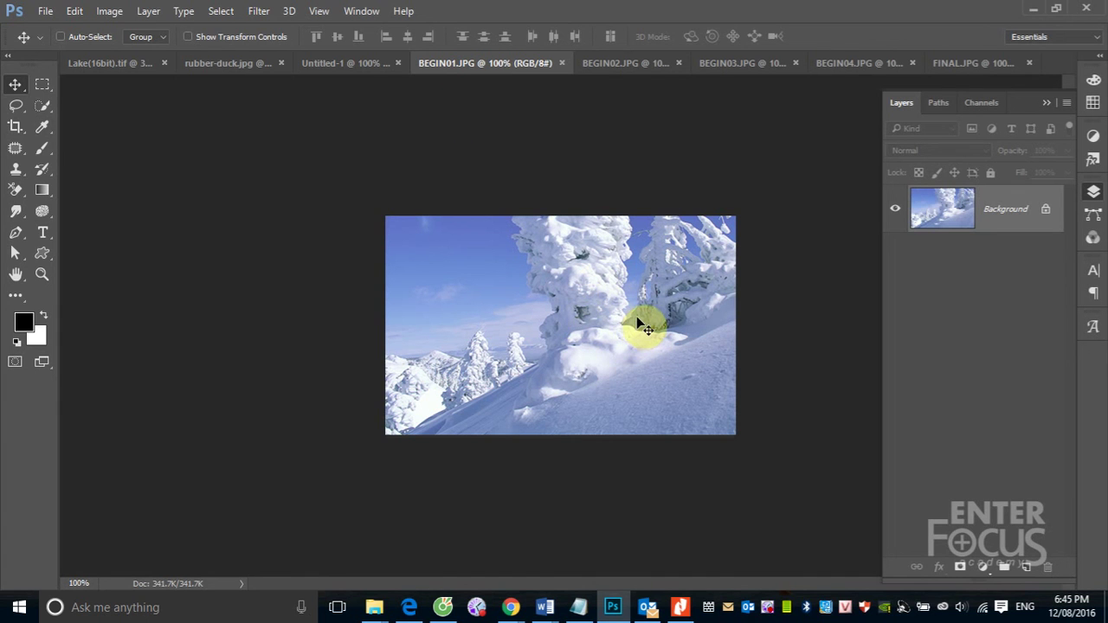
left_click(628, 65)
left_click(752, 66)
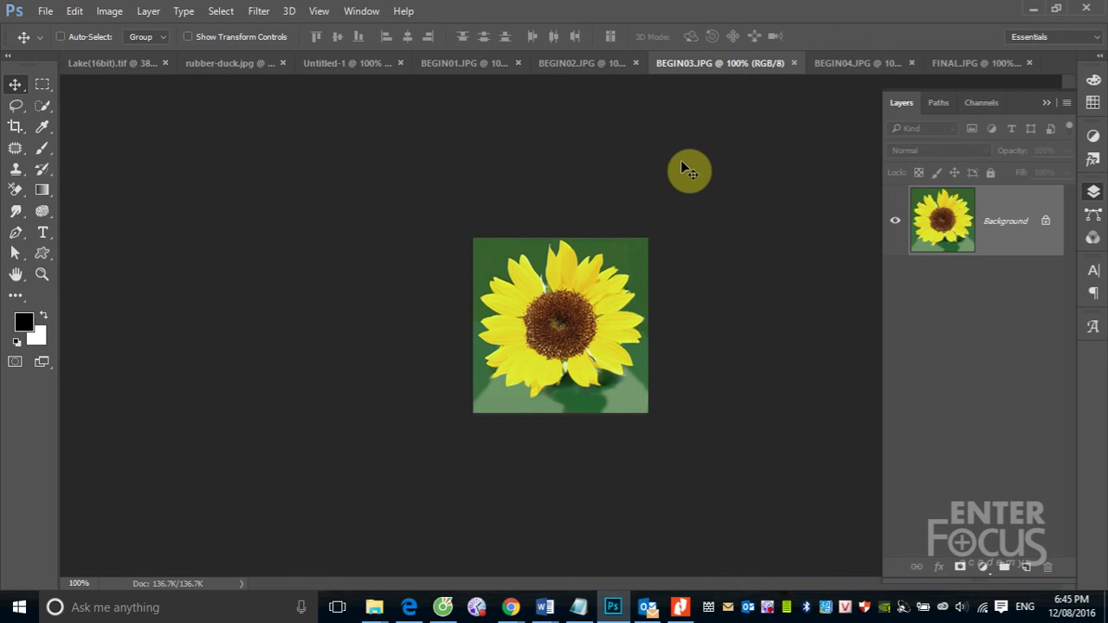
key("ctrl+a")
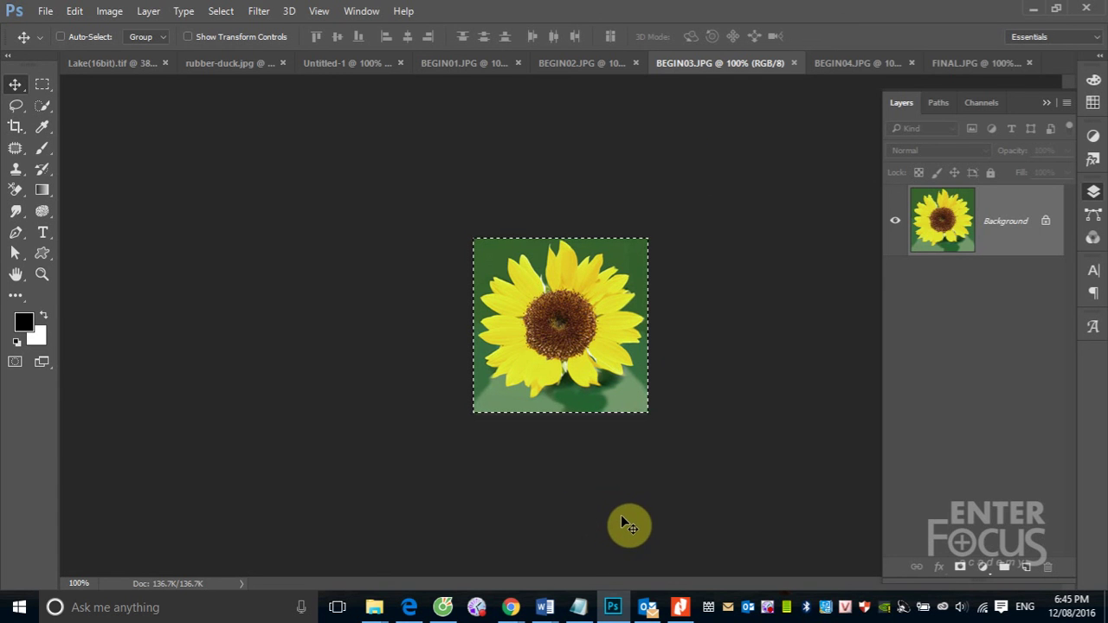
- Draw a circular elliptical selection over the snowy trees in BEGIN01
left_click(459, 63)
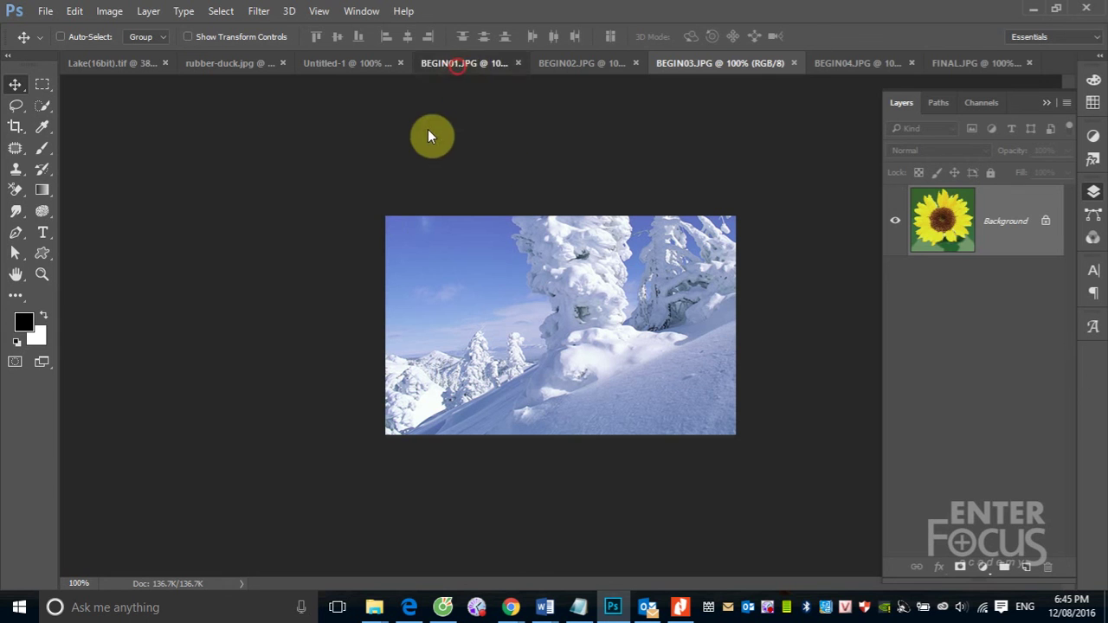
right_click(44, 84)
left_click(94, 99)
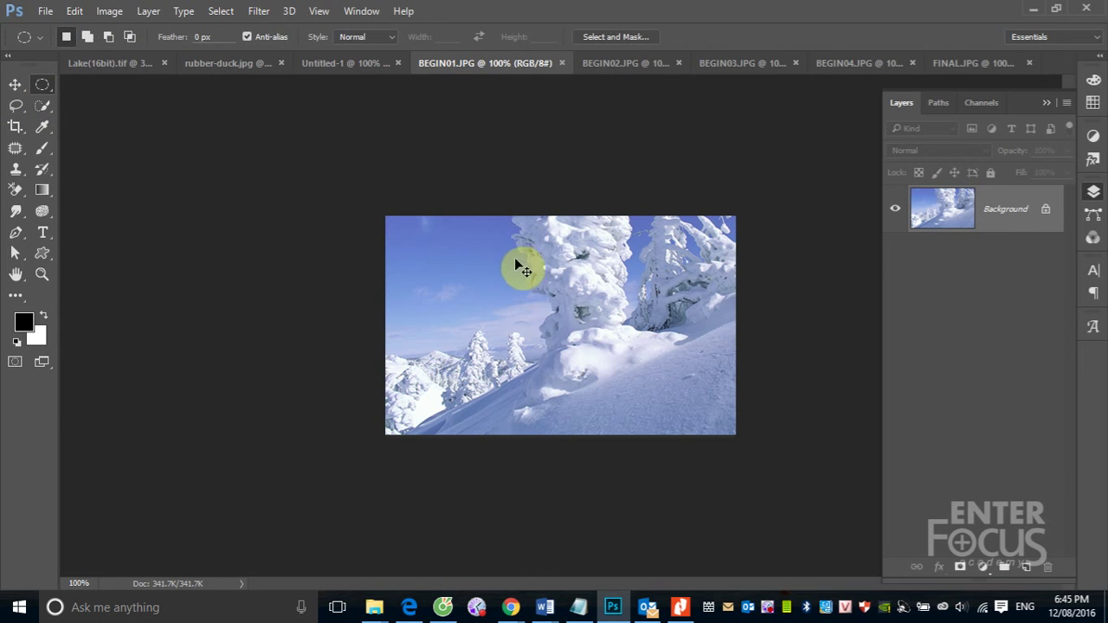
left_click_drag(479, 243, 644, 403)
left_click(15, 87)
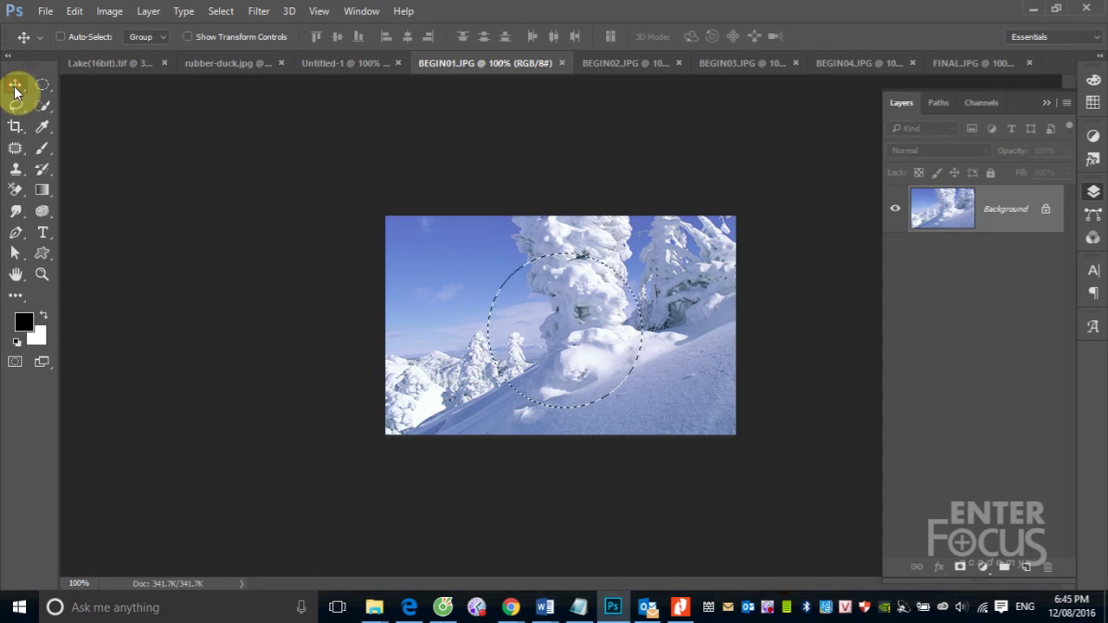
left_click(43, 84)
left_click_drag(576, 330, 579, 325)
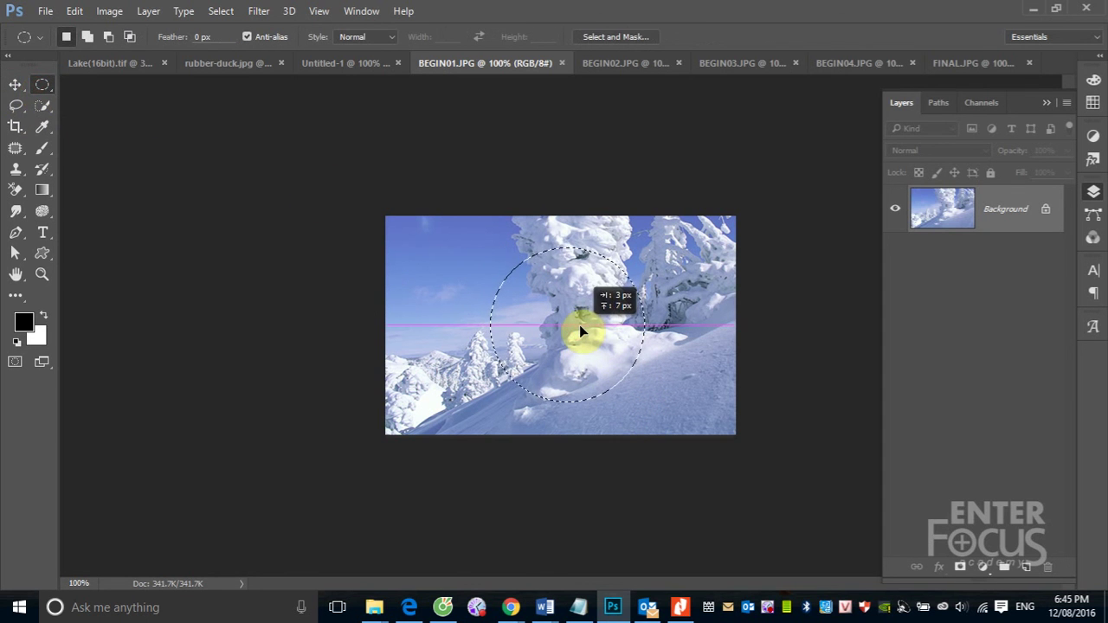
- Paste the sunflower into the circular selection with Paste Into
left_click(74, 10)
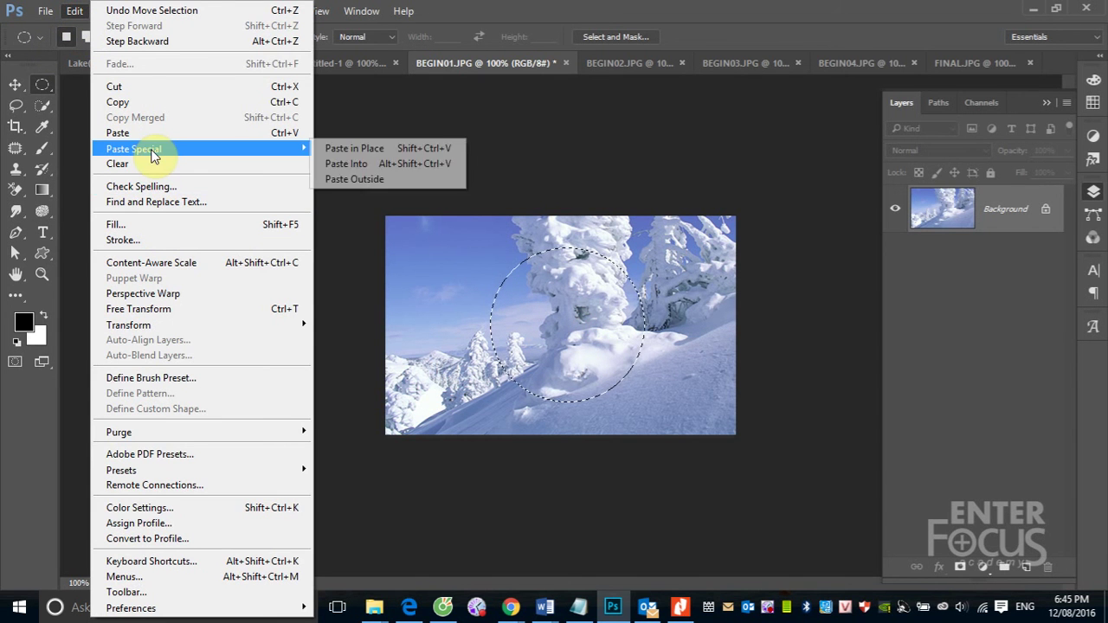
left_click(347, 165)
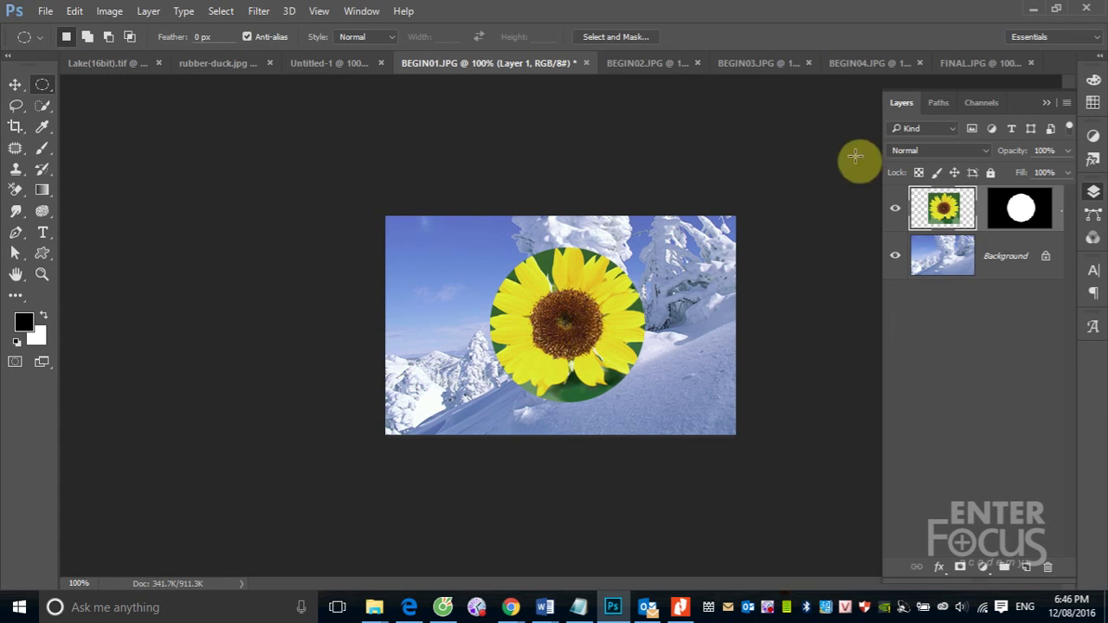
left_click(854, 65)
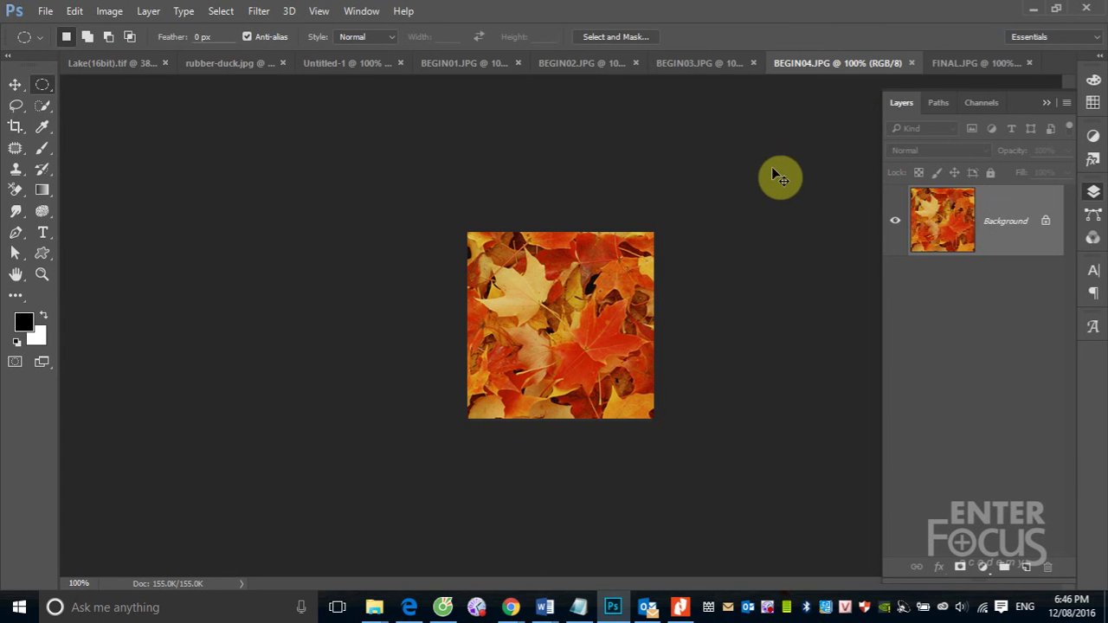
- Paste all of the autumn leaves into the sunflower's circle selection
key("ctrl+a")
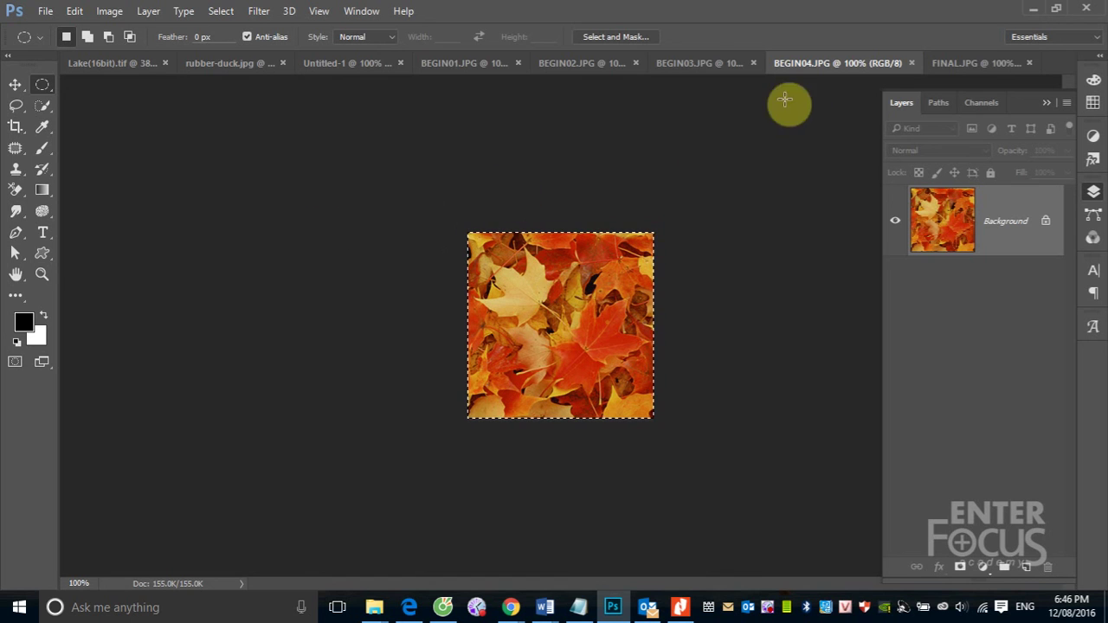
left_click(492, 65)
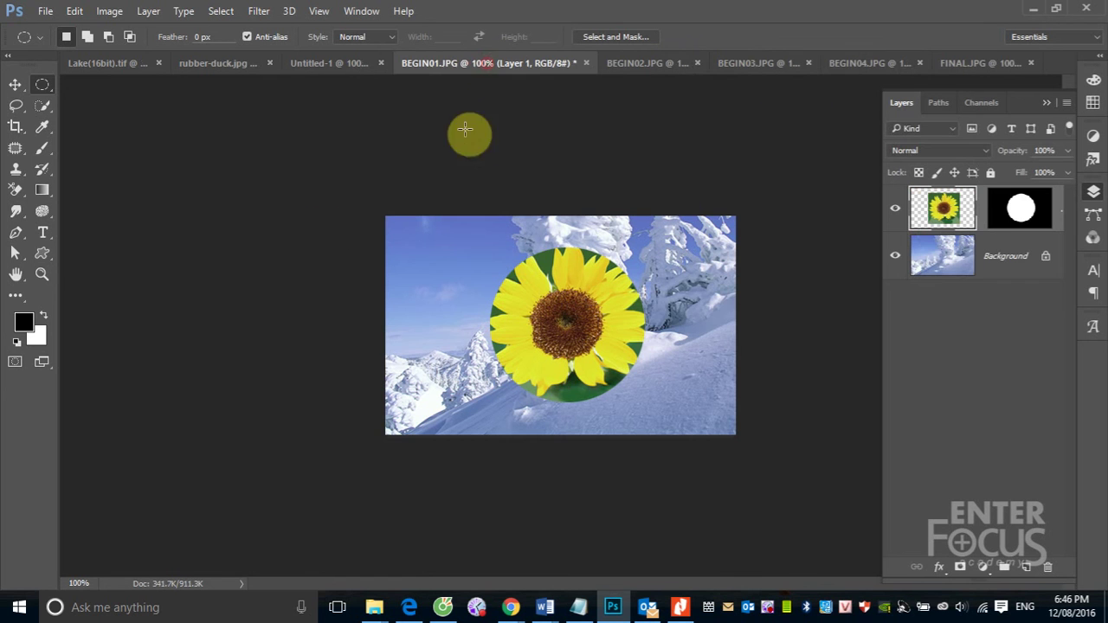
left_click(1025, 215, "ctrl")
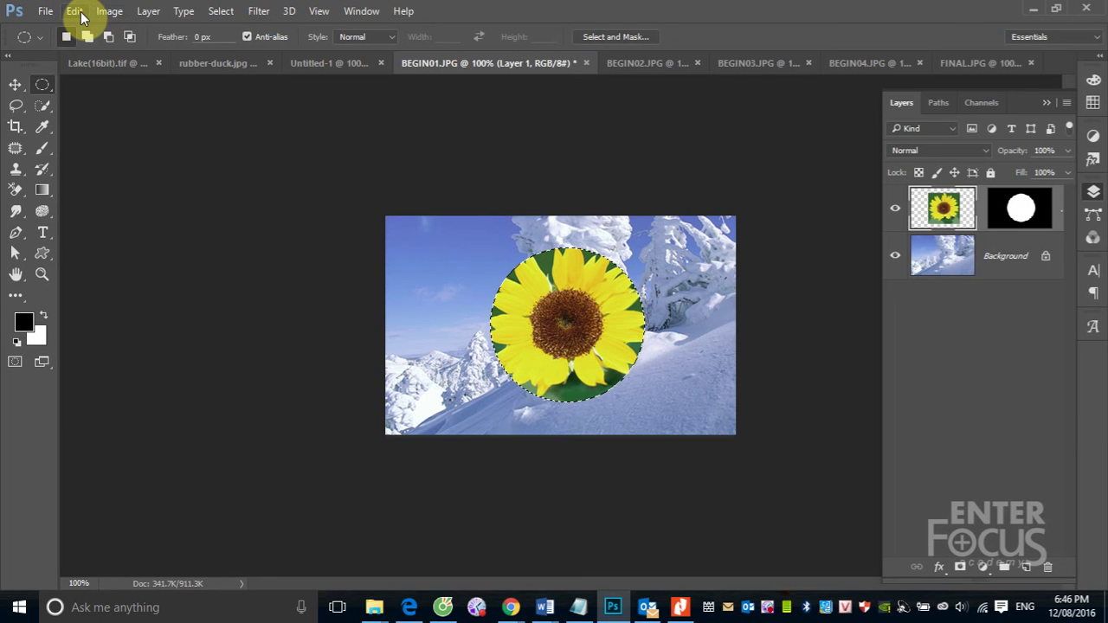
left_click(78, 12)
mouse_move(134, 149)
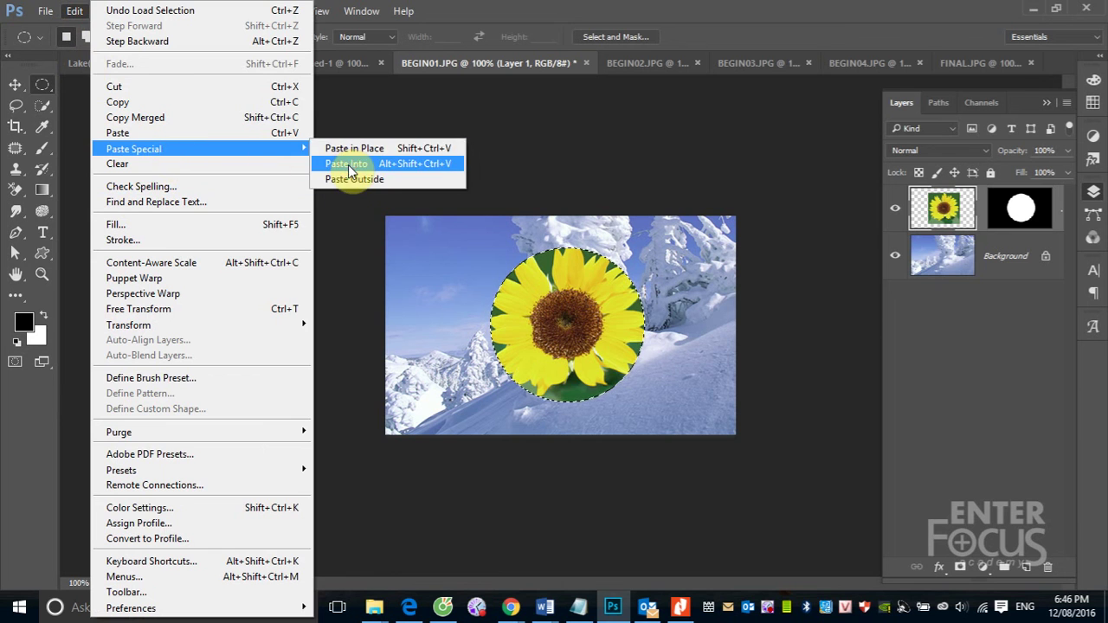
left_click(351, 169)
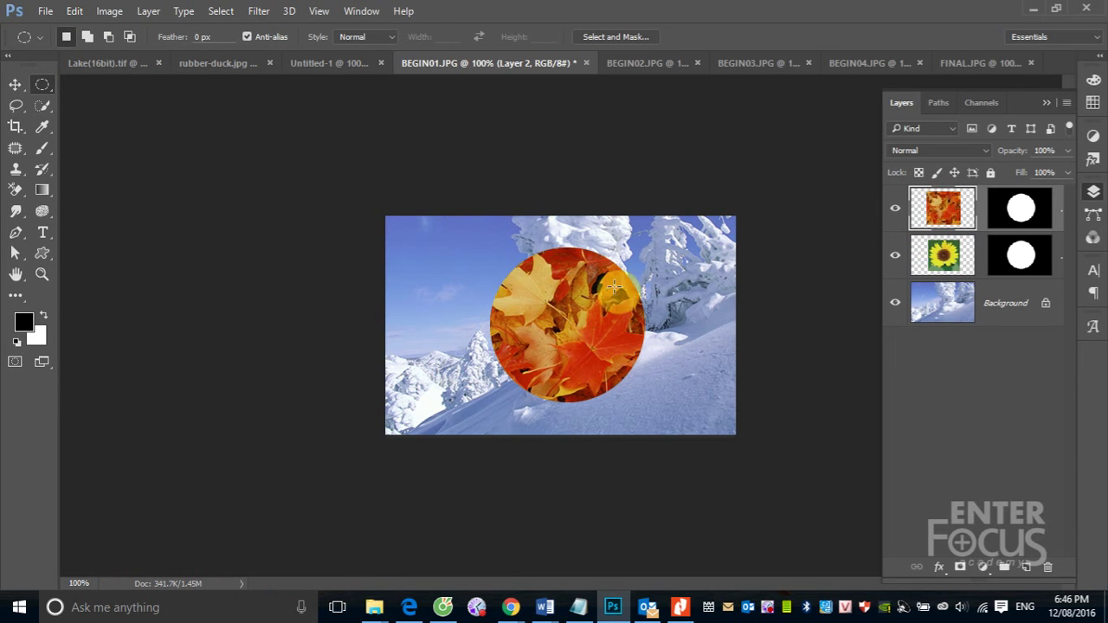
- Compare the result with FINAL.JPG, then return to BEGIN01.JPG
left_click(846, 65)
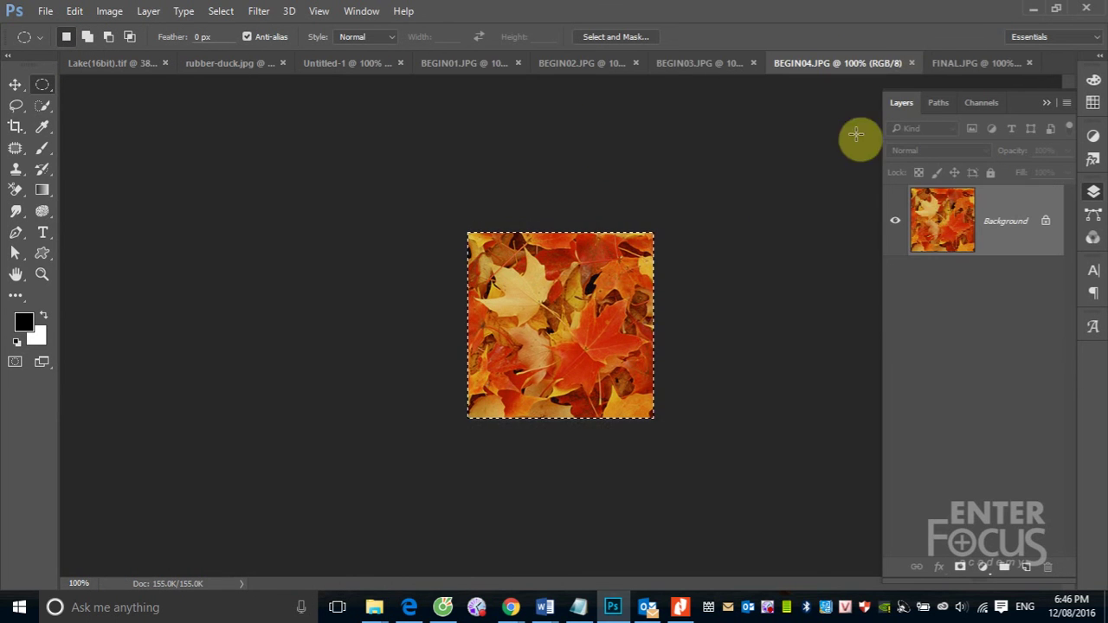
left_click(967, 64)
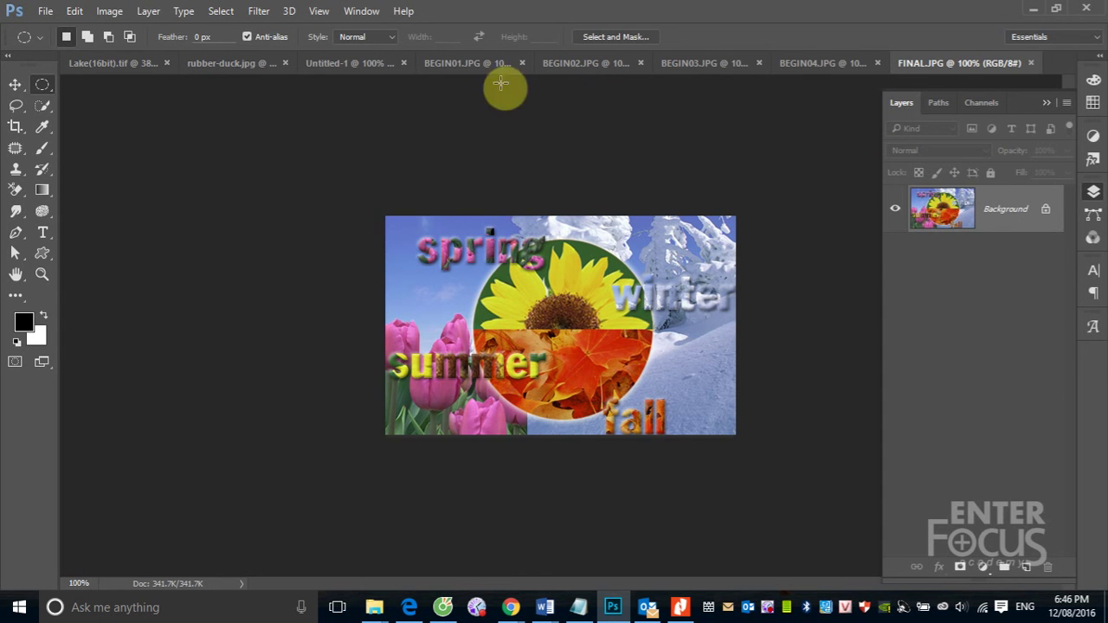
left_click(453, 62)
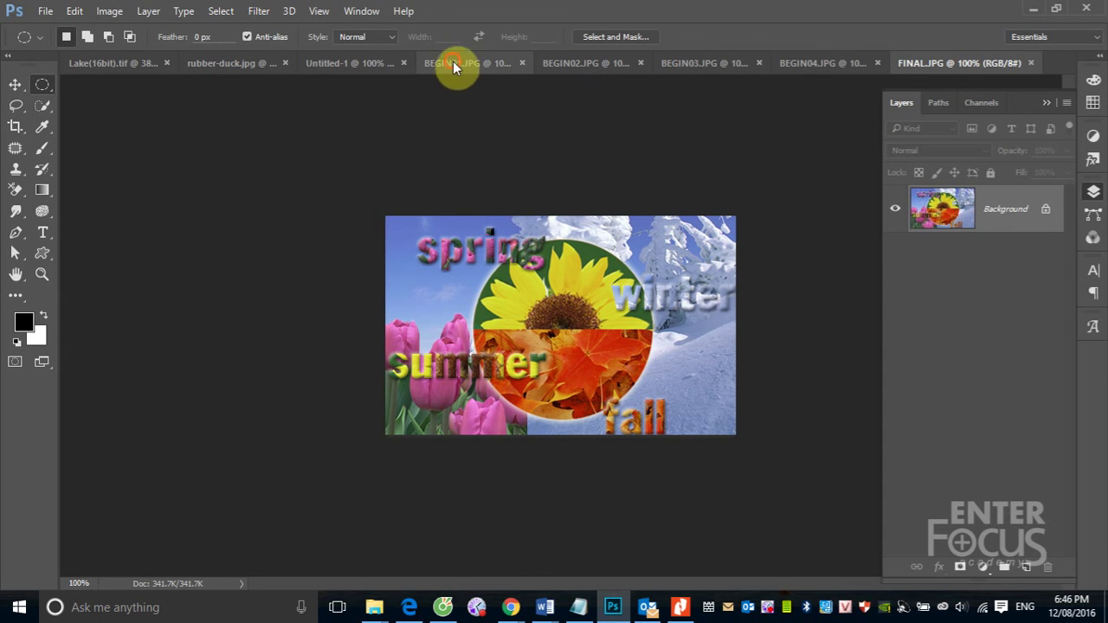
- Load the leaf layer's mask as a circle selection, with the Rectangular Marquee ready
right_click(43, 87)
left_click(138, 85)
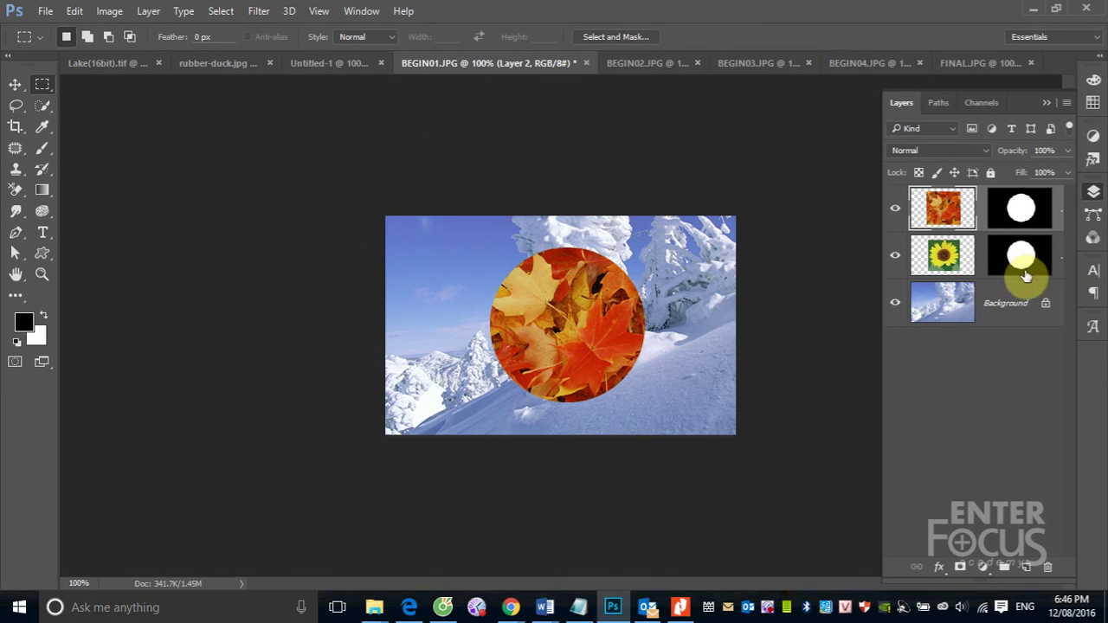
left_click(1018, 206)
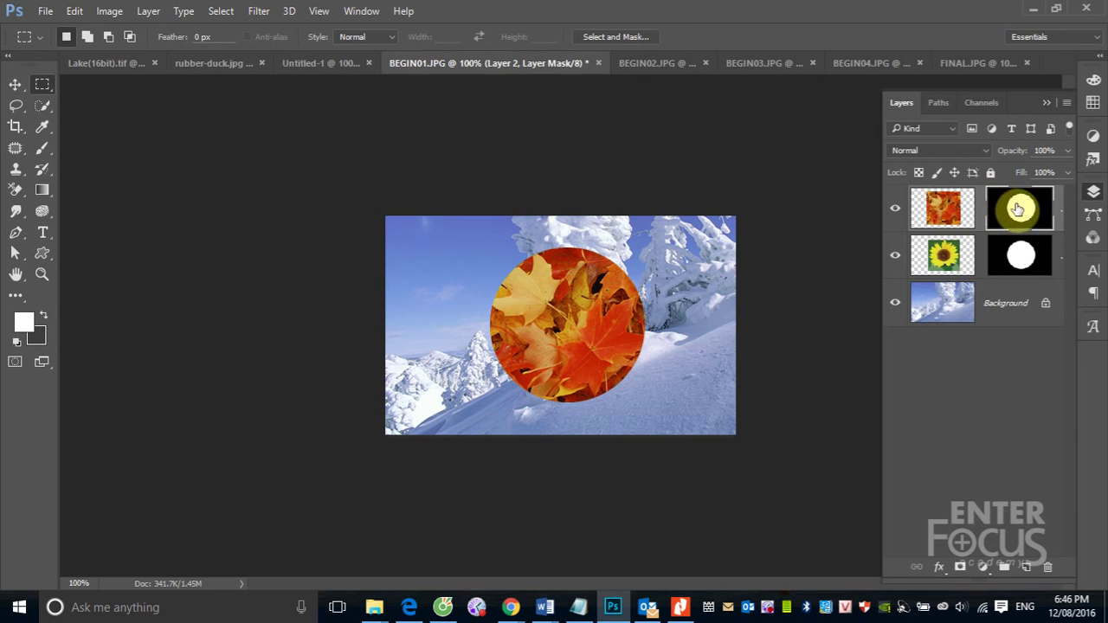
left_click(1018, 208, "ctrl")
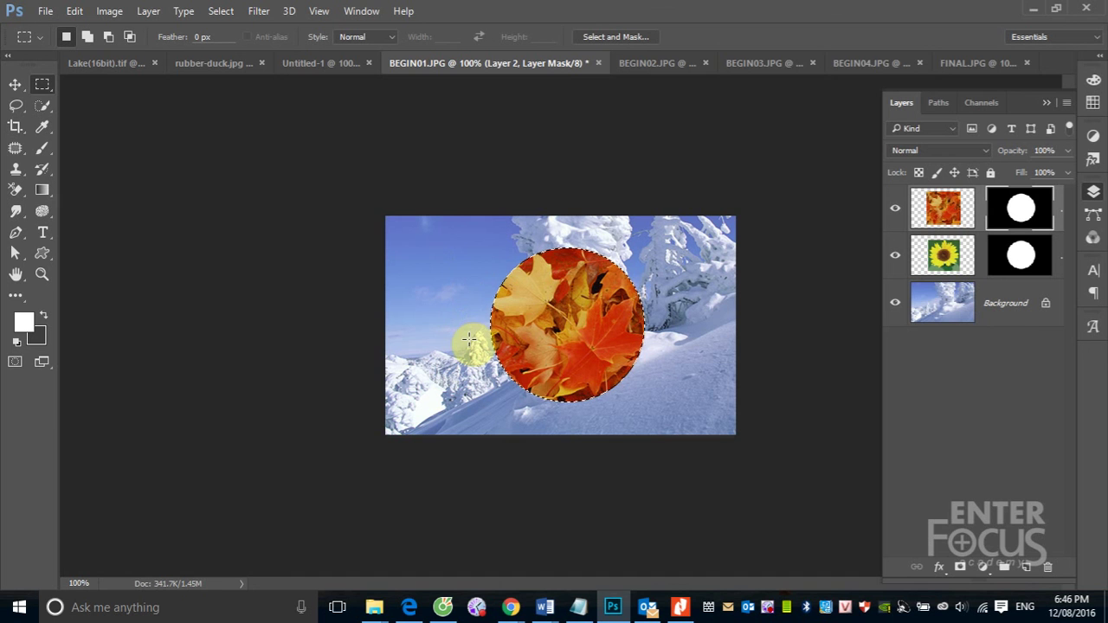
left_click(883, 63)
left_click(987, 63)
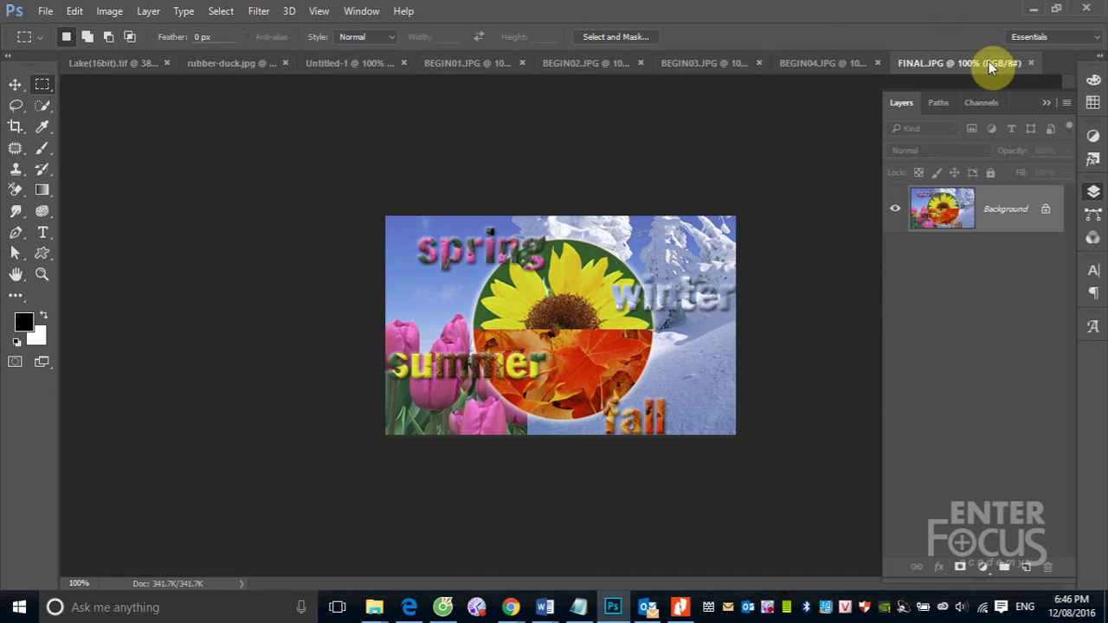
left_click(594, 64)
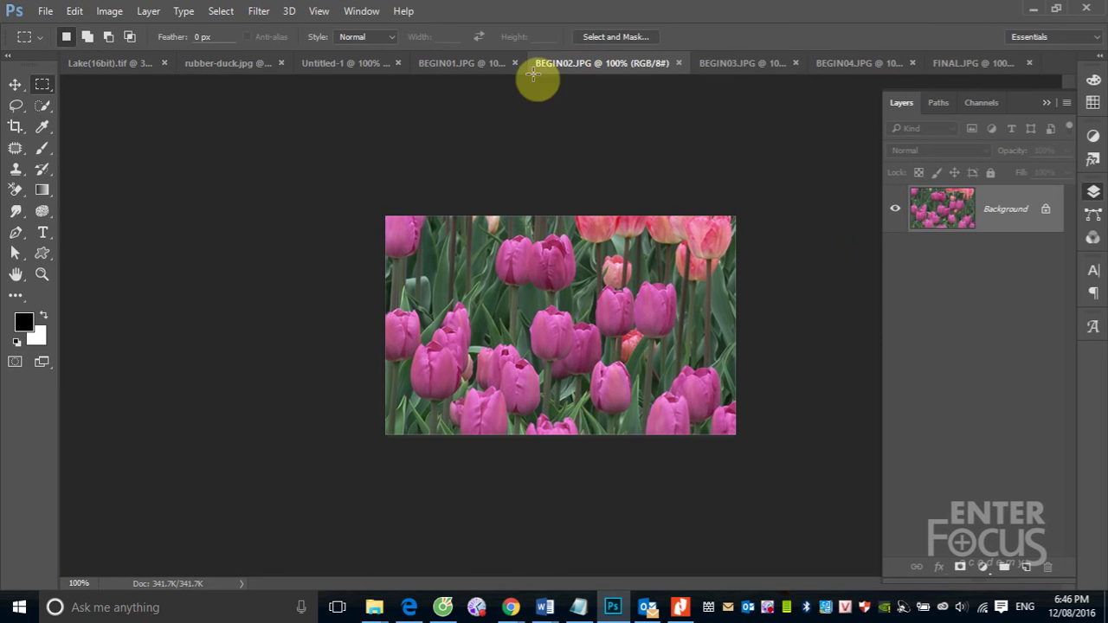
left_click(479, 65)
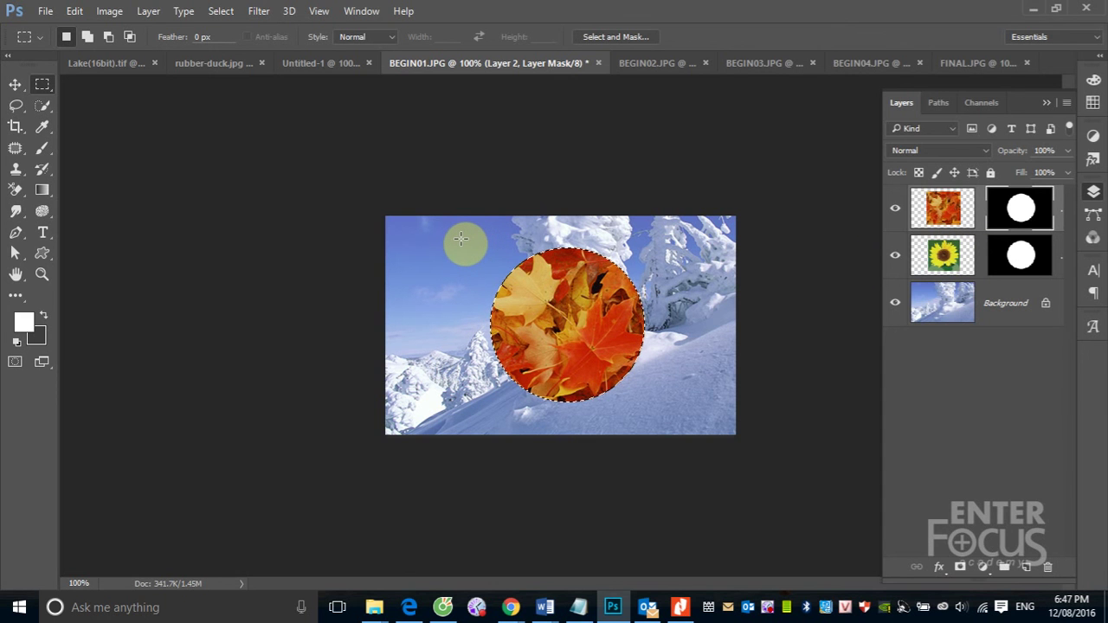
- Subtract the lower half so only the top semicircle stays selected
left_click_drag(466, 240, 666, 322)
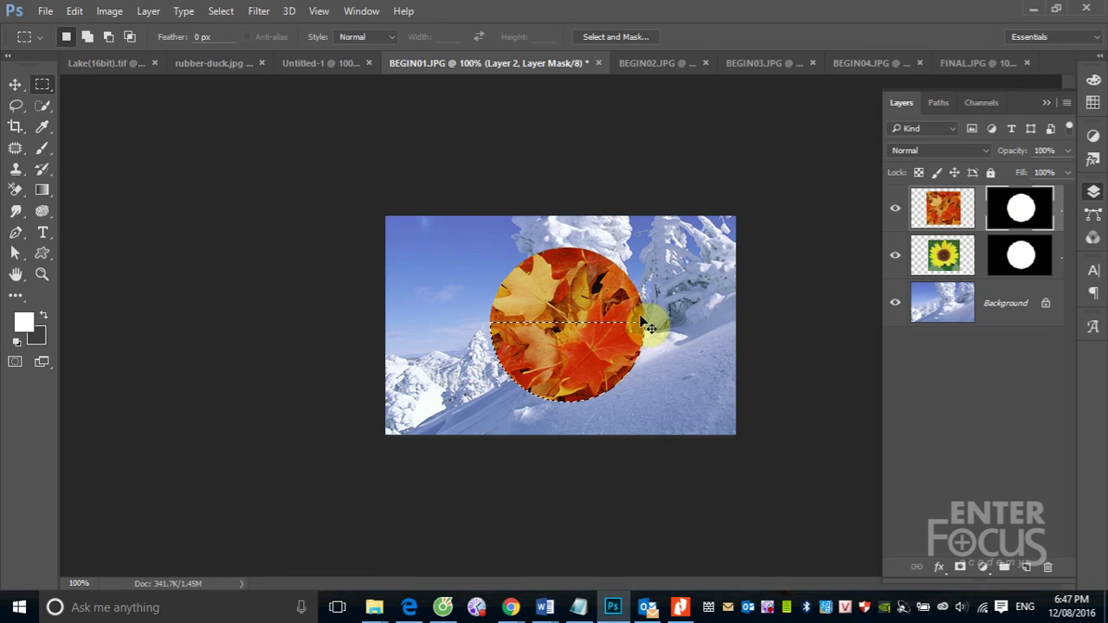
key("ctrl+z")
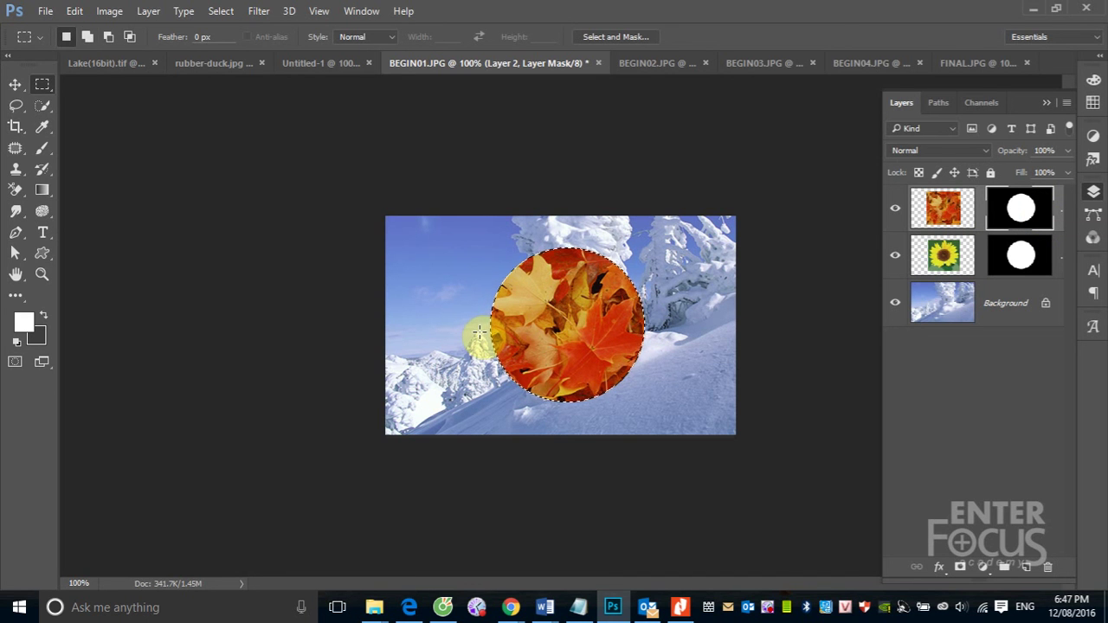
left_click_drag(479, 332, 672, 421)
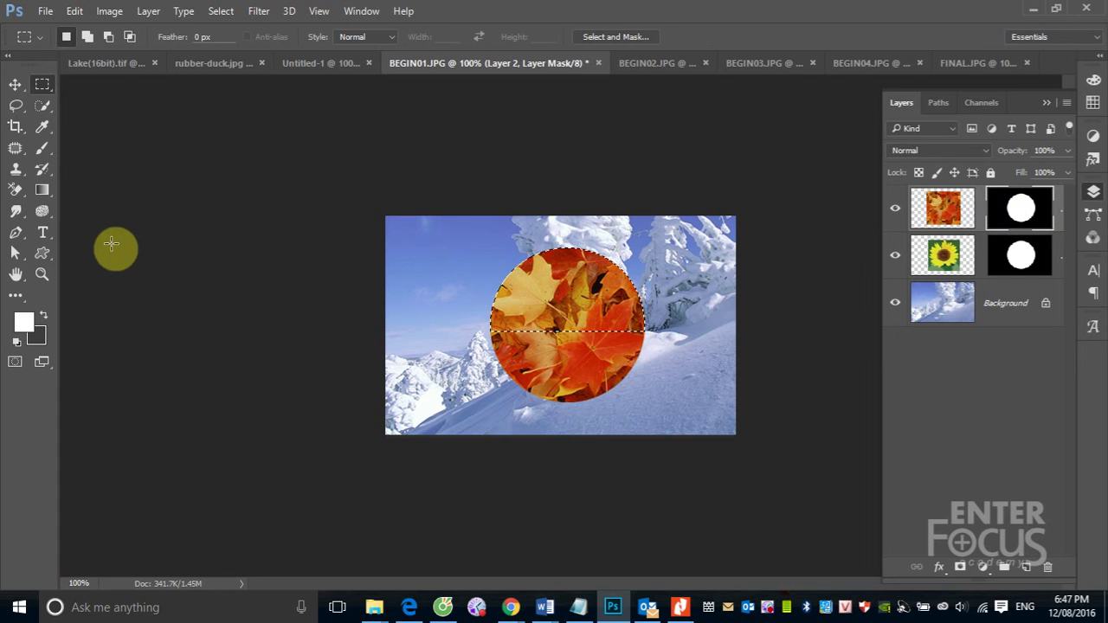
- Fill the top semicircle of the mask with Black, then deselect
left_click(76, 12)
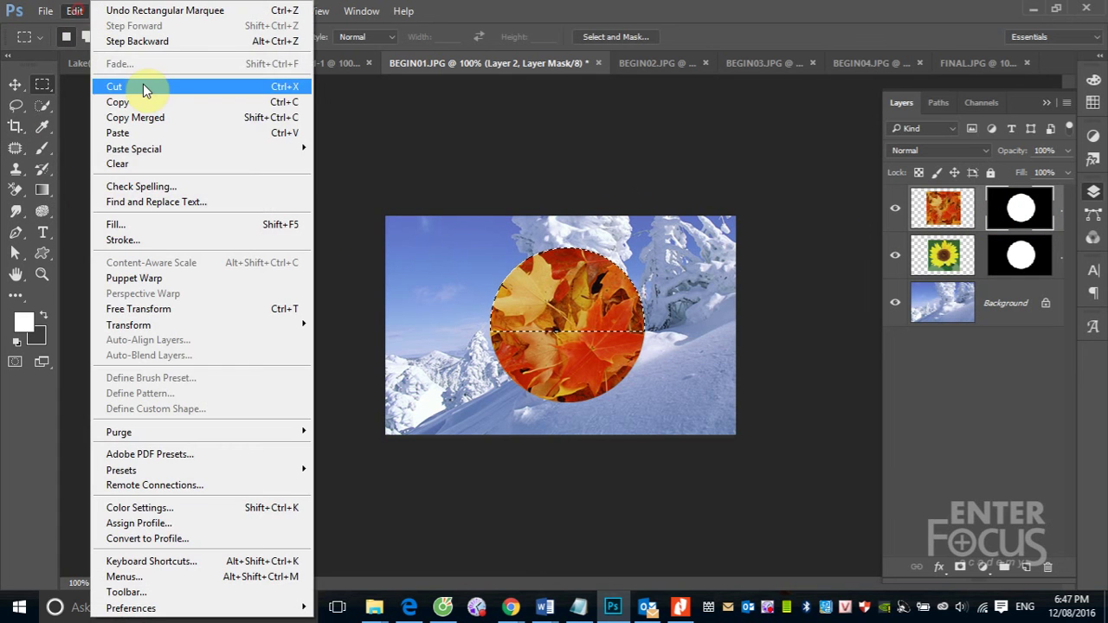
left_click(153, 226)
left_click(318, 184)
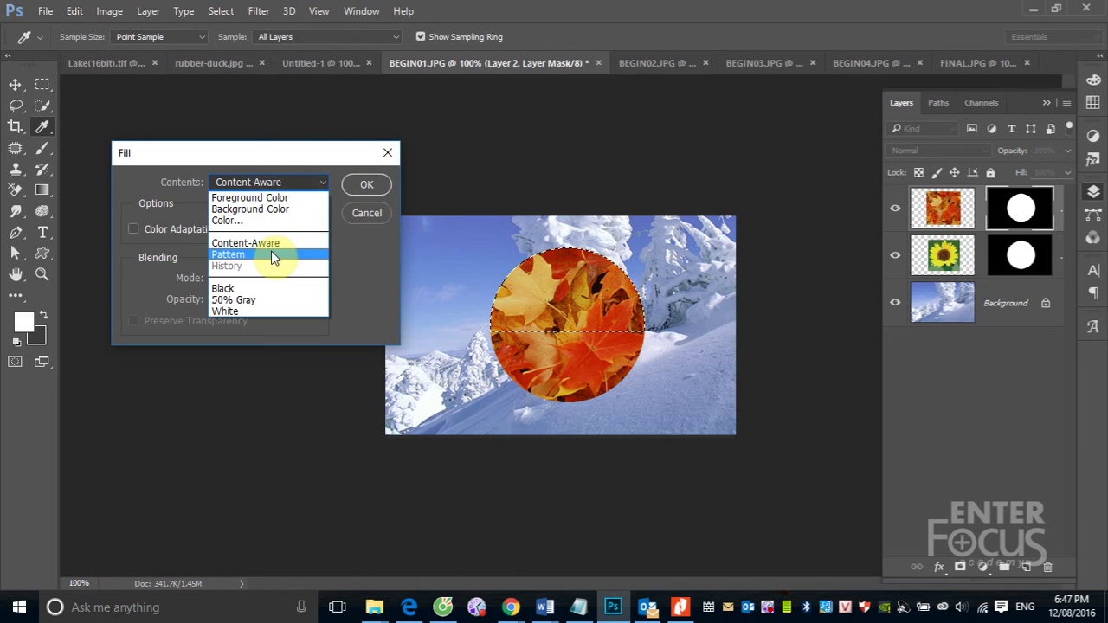
left_click(256, 287)
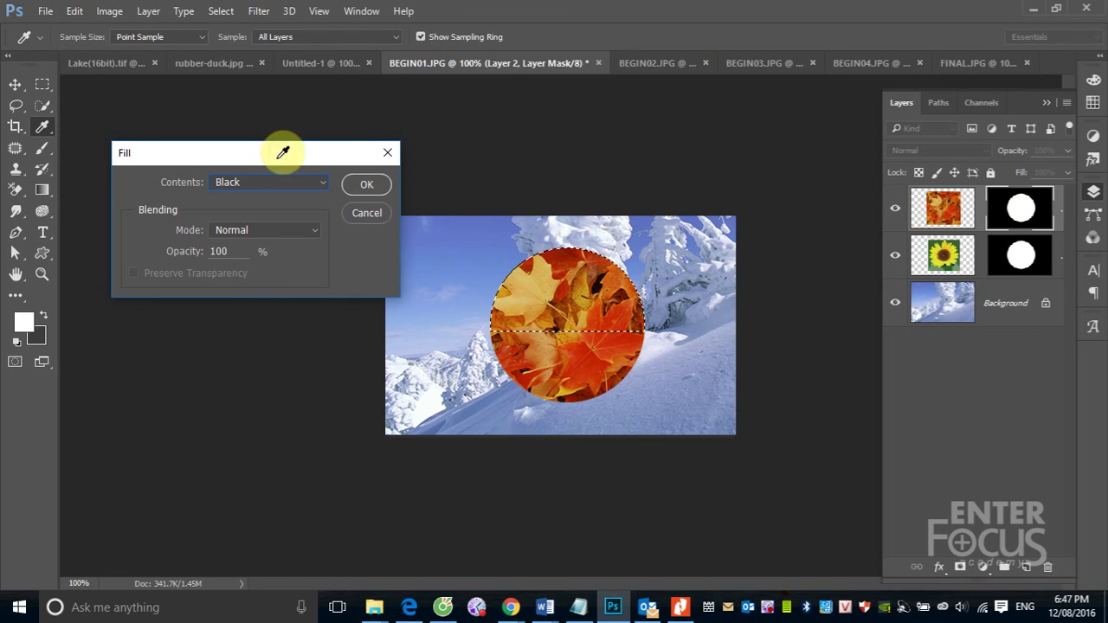
left_click(364, 183)
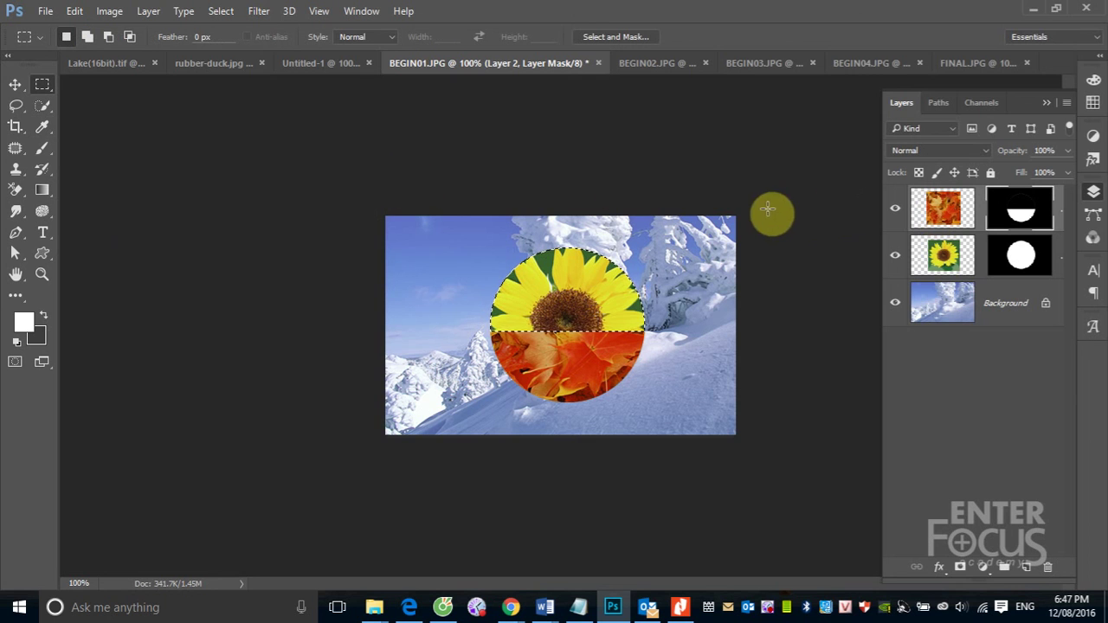
key("ctrl+d")
left_click(976, 64)
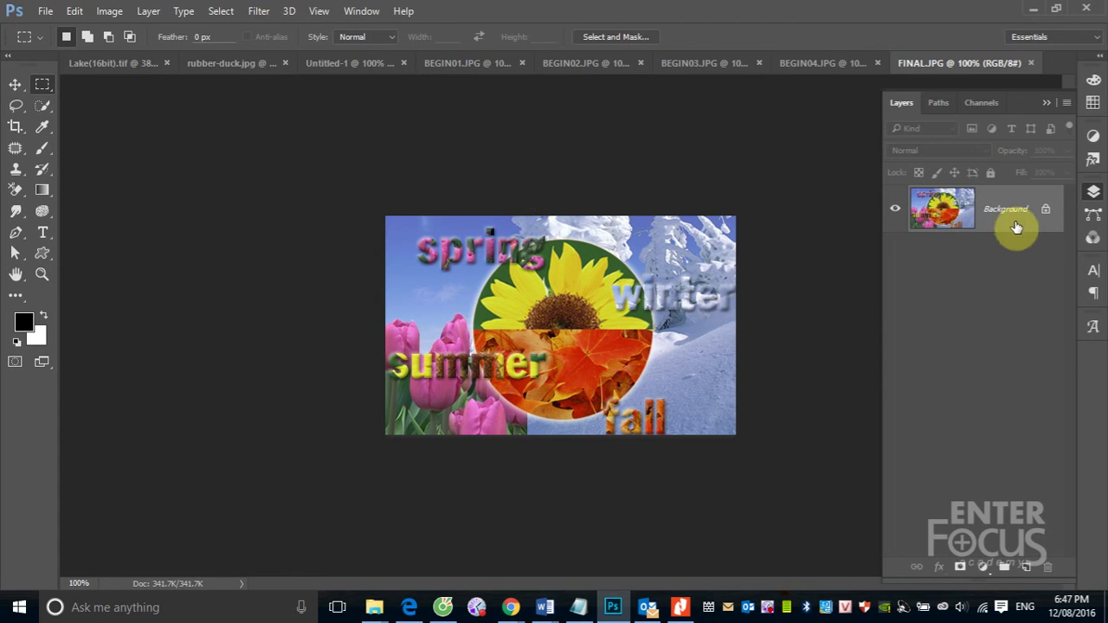
left_click(459, 63)
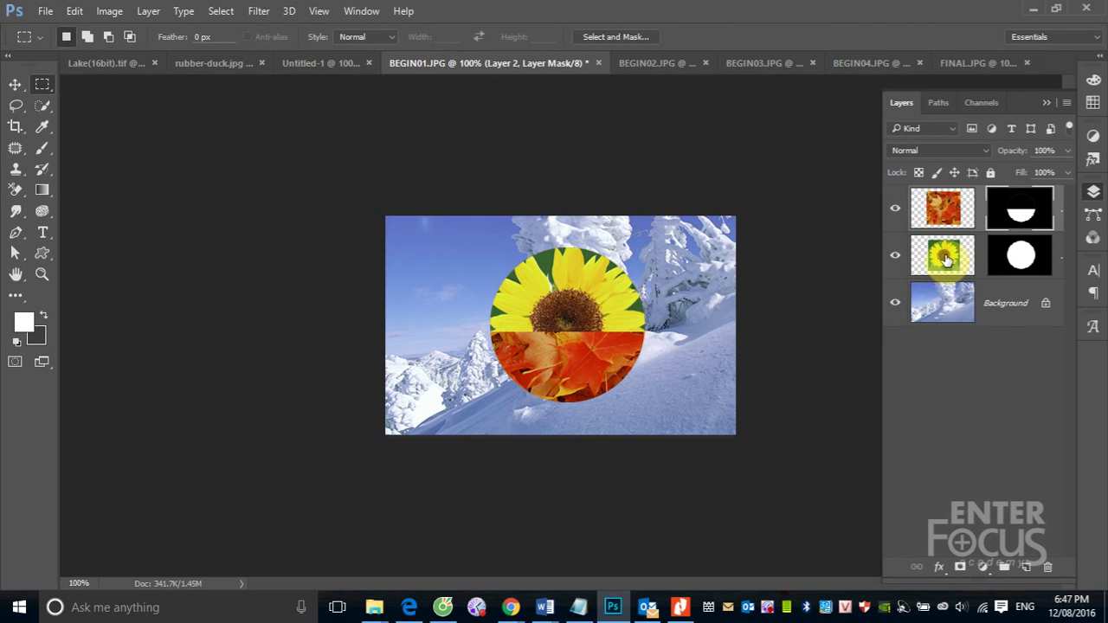
left_click(943, 256)
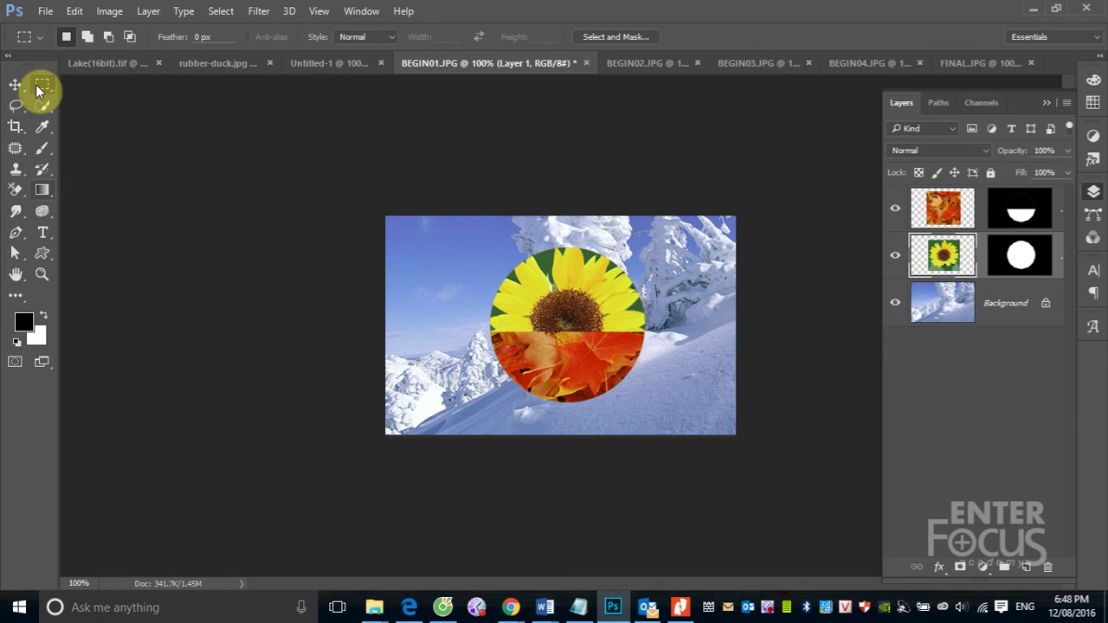
- Add an Outer Glow layer style to the sunflower circle with a white glow colour
left_click(148, 10)
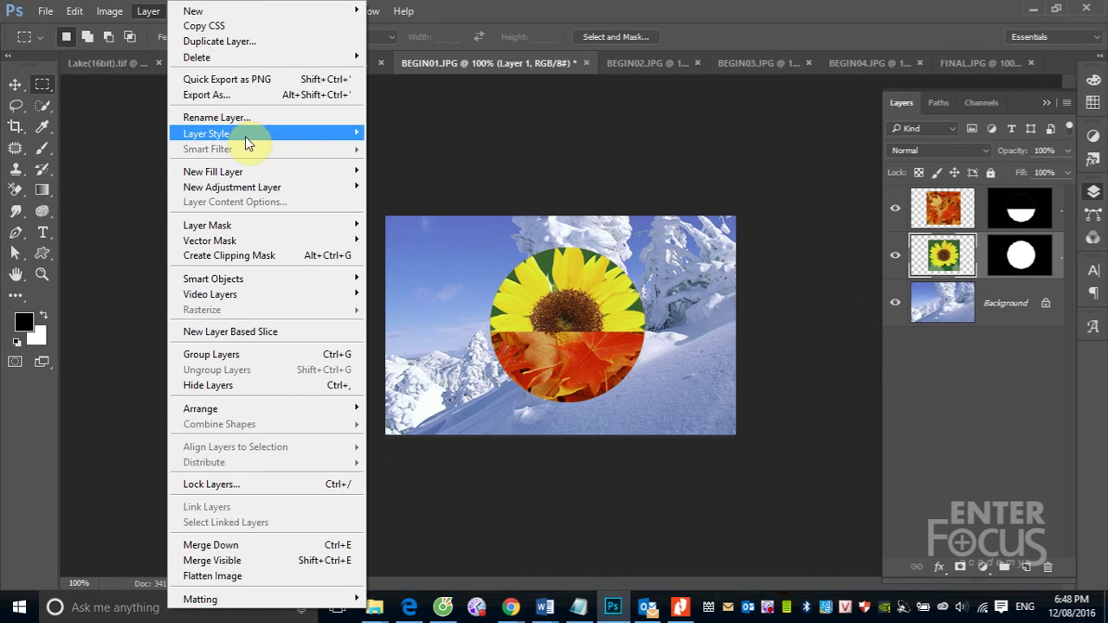
mouse_move(206, 134)
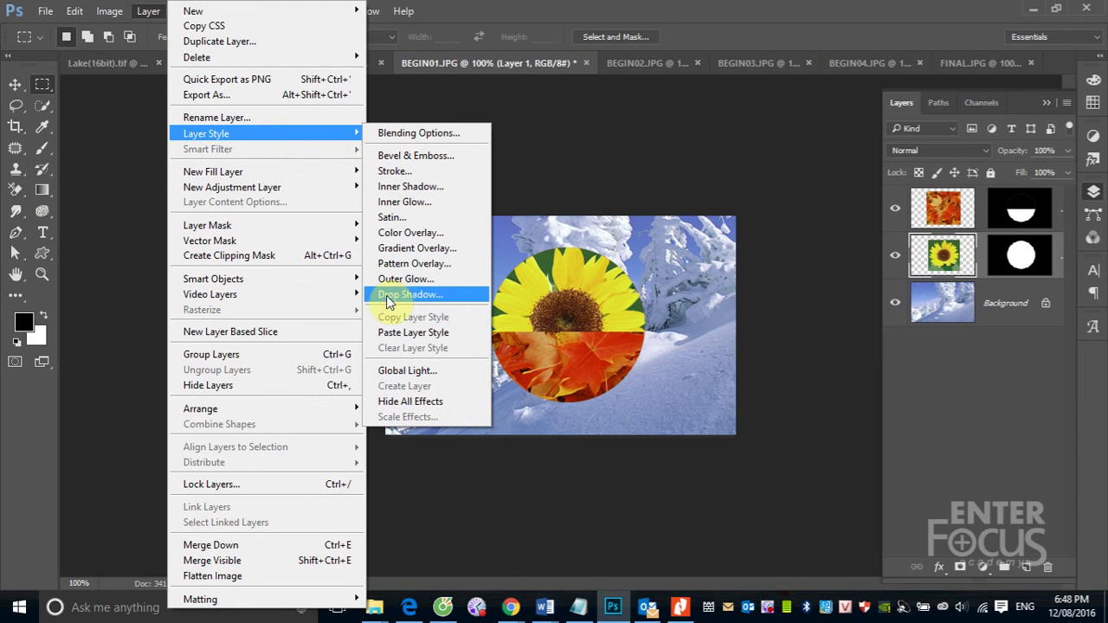
left_click(400, 279)
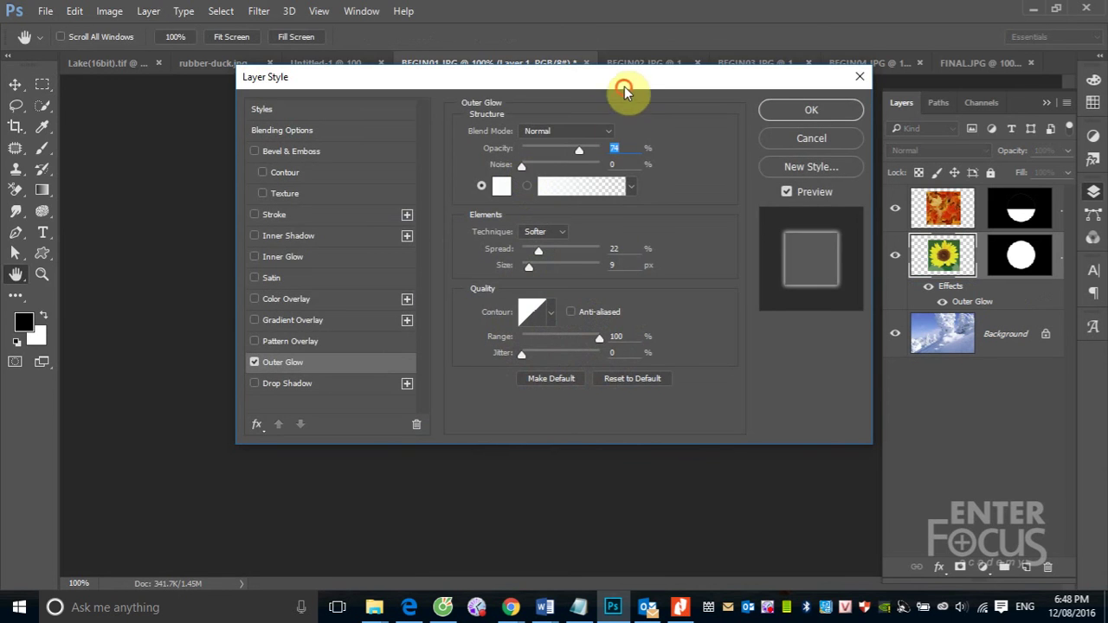
left_click_drag(625, 87, 227, 132)
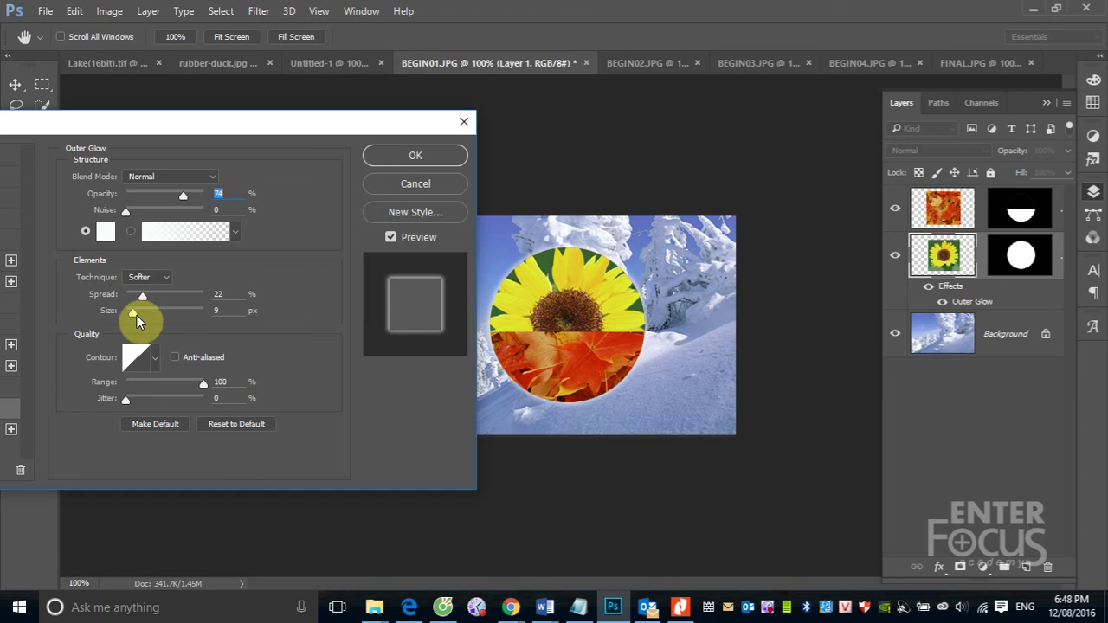
left_click(104, 232)
left_click_drag(358, 209, 407, 187)
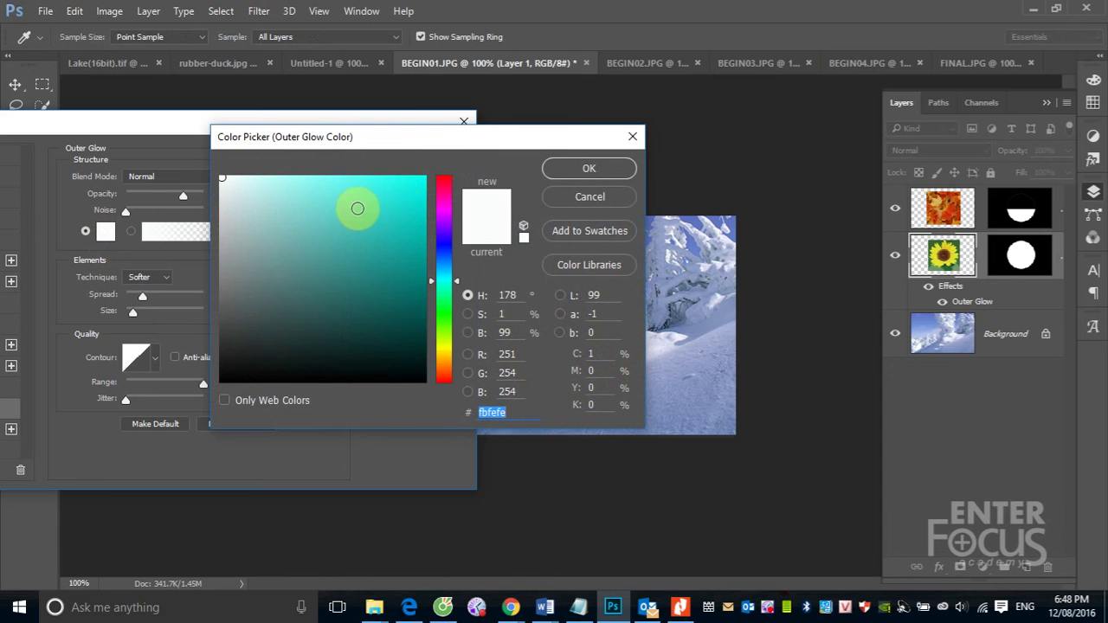
left_click(571, 175)
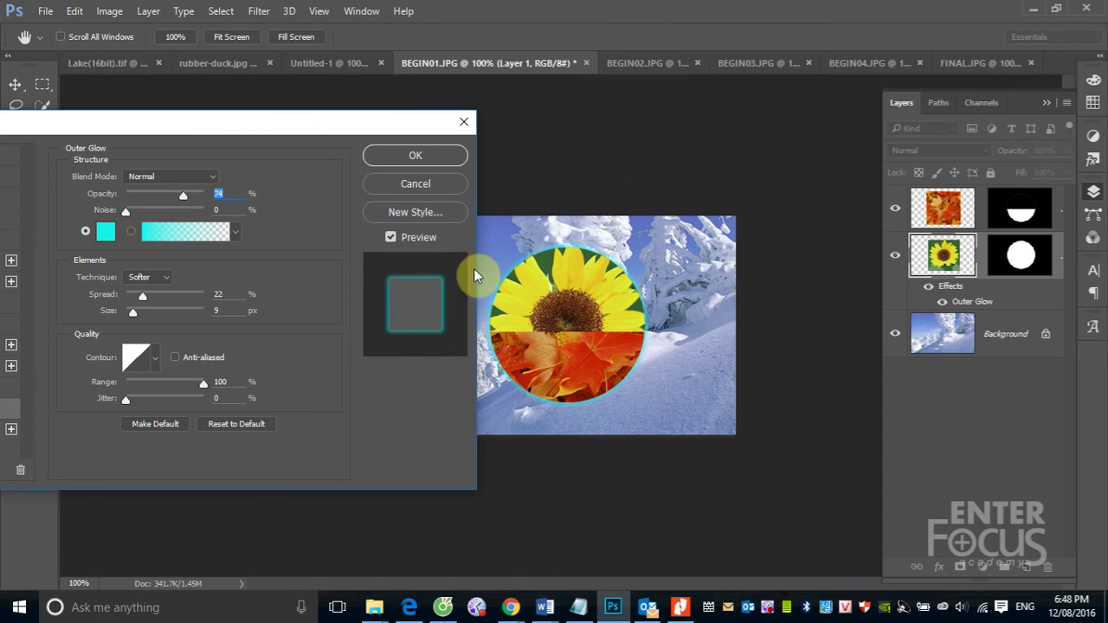
left_click(105, 232)
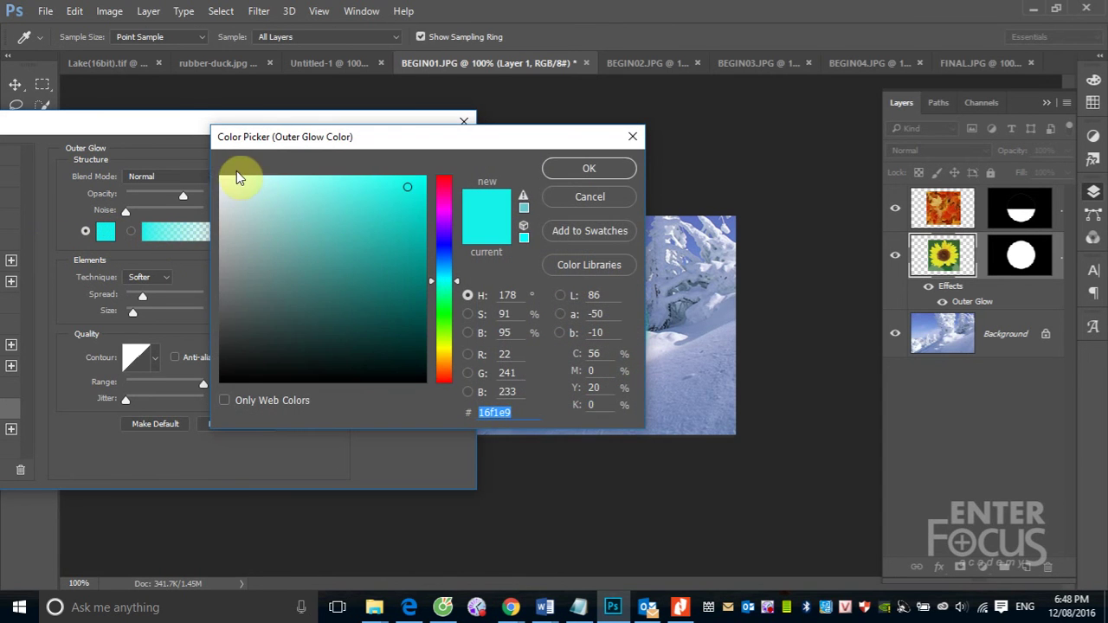
left_click(221, 177)
left_click(575, 173)
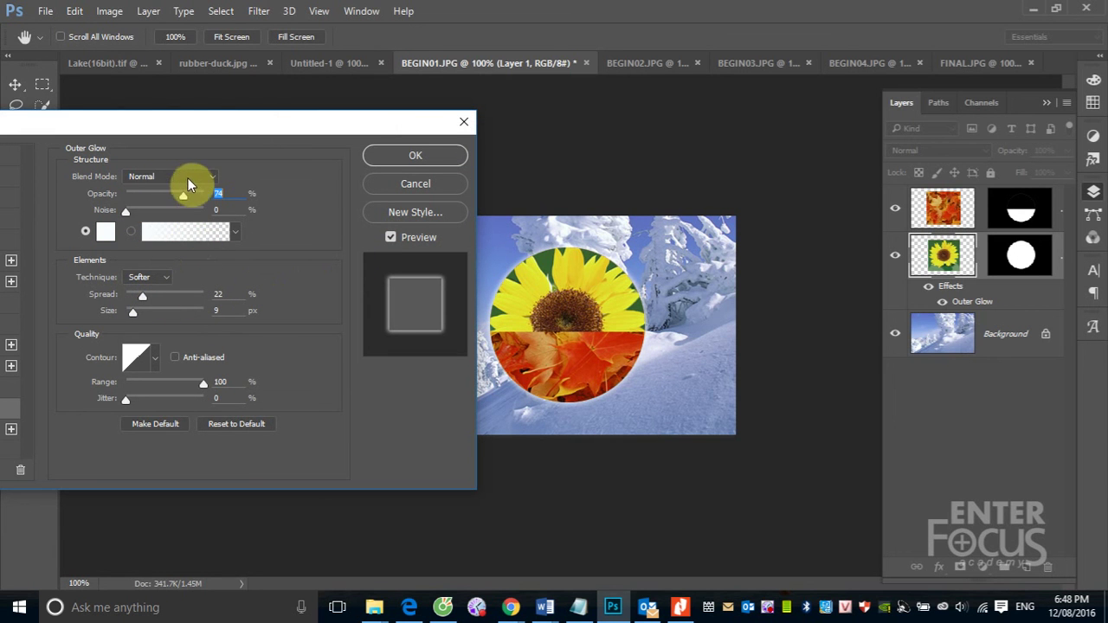
- Widen the glow, set its opacity to about 67%, and apply it
mouse_move(183, 197)
left_mouse_down()
mouse_move(157, 197)
mouse_move(202, 197)
left_mouse_up()
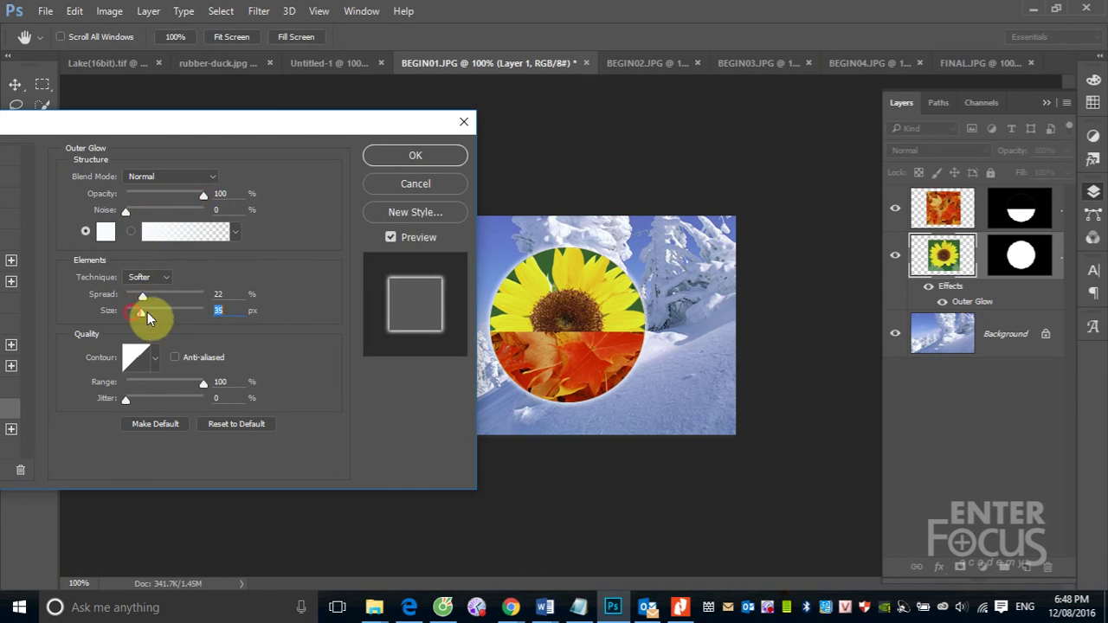
mouse_move(147, 312)
left_mouse_down()
mouse_move(127, 306)
mouse_move(190, 298)
mouse_move(131, 299)
mouse_move(151, 299)
mouse_move(137, 314)
left_mouse_up()
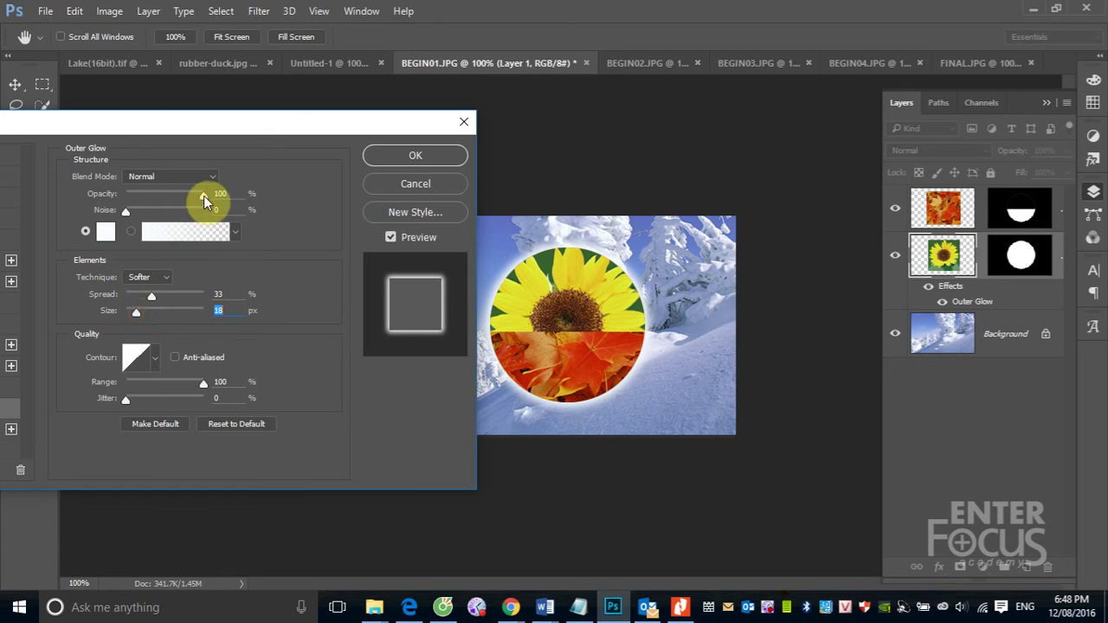
left_click_drag(203, 196, 176, 204)
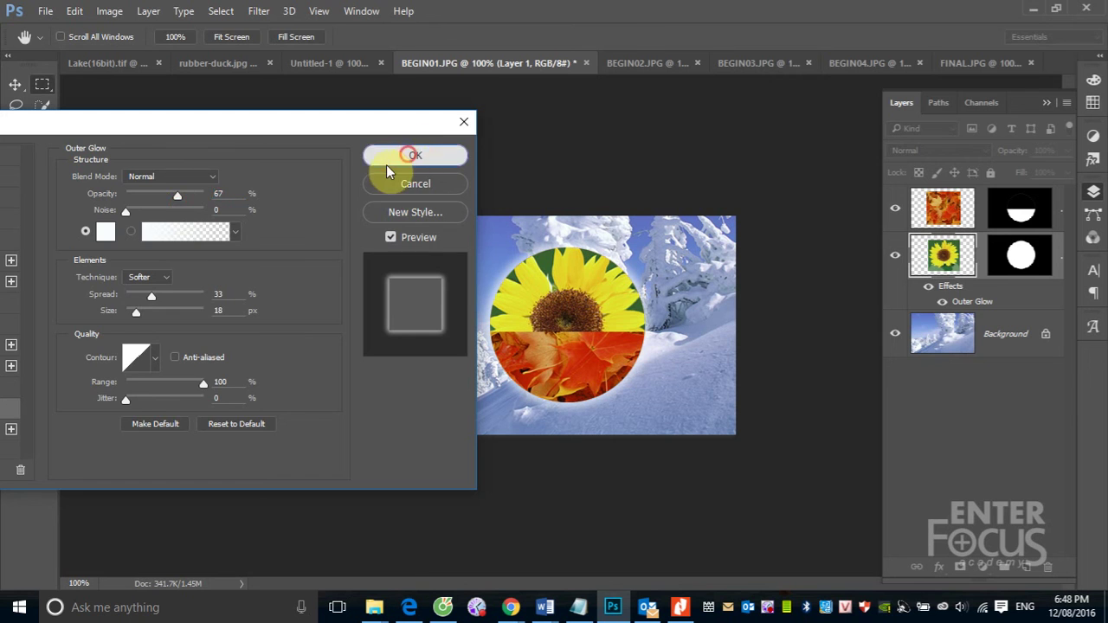
left_click(409, 154)
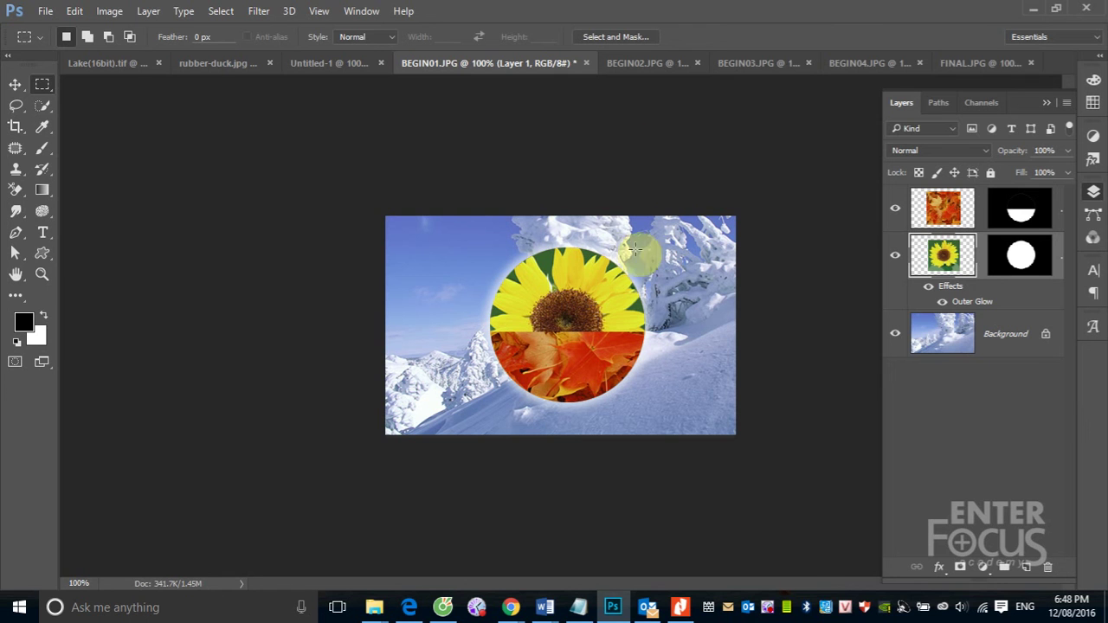
- Try a 48 pt Horizontal Type Mask on the photo, then discard that trial selection
left_click(43, 233)
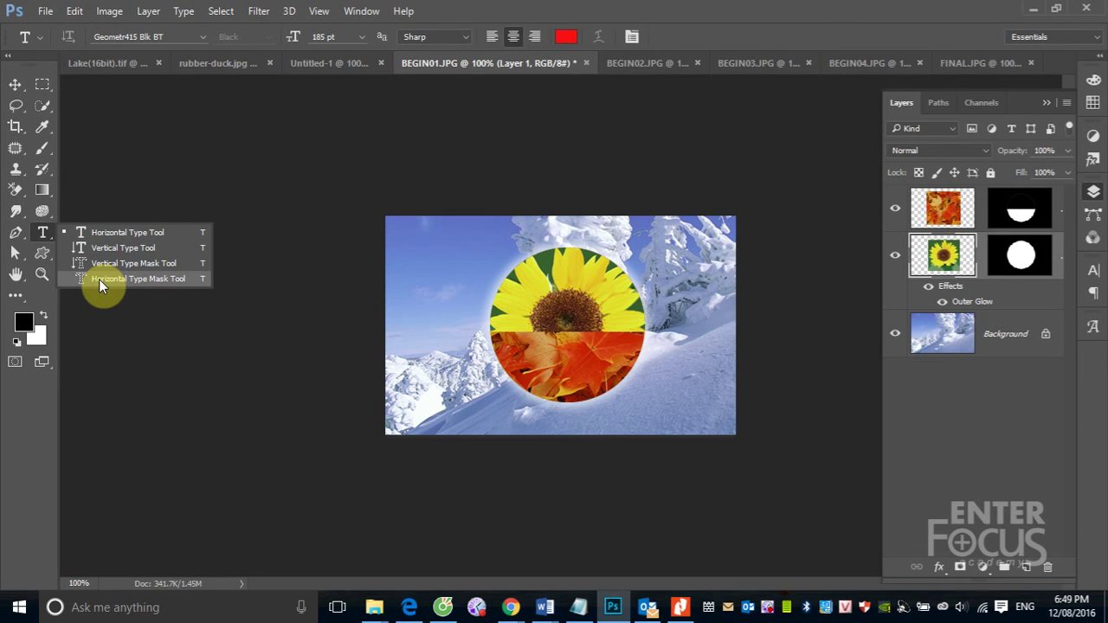
left_click(98, 279)
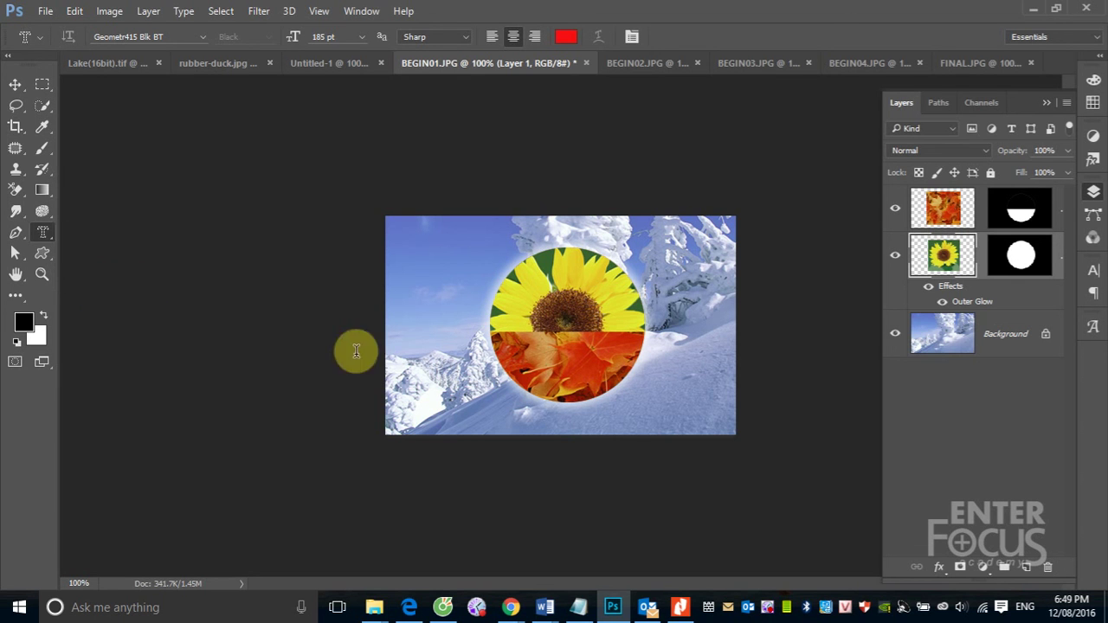
left_click(413, 402)
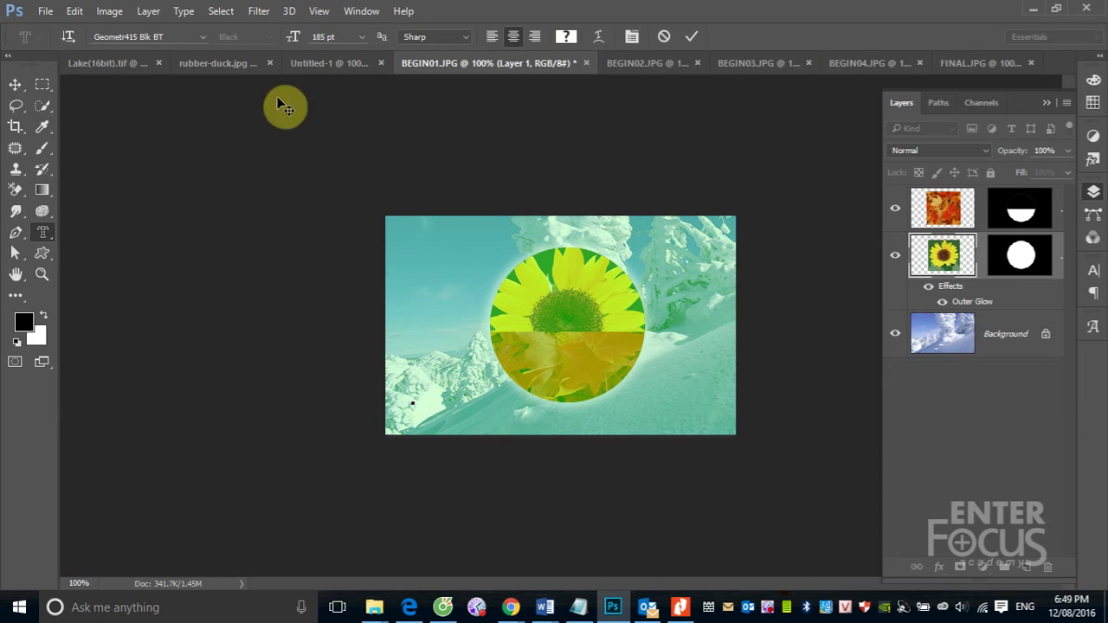
left_click(363, 37)
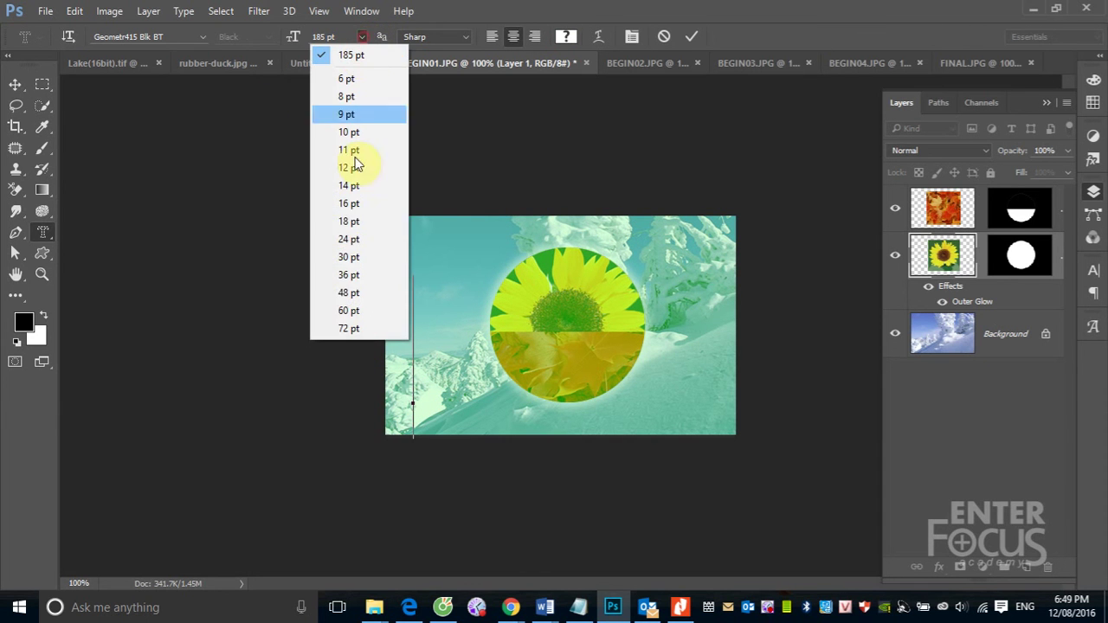
left_click(349, 296)
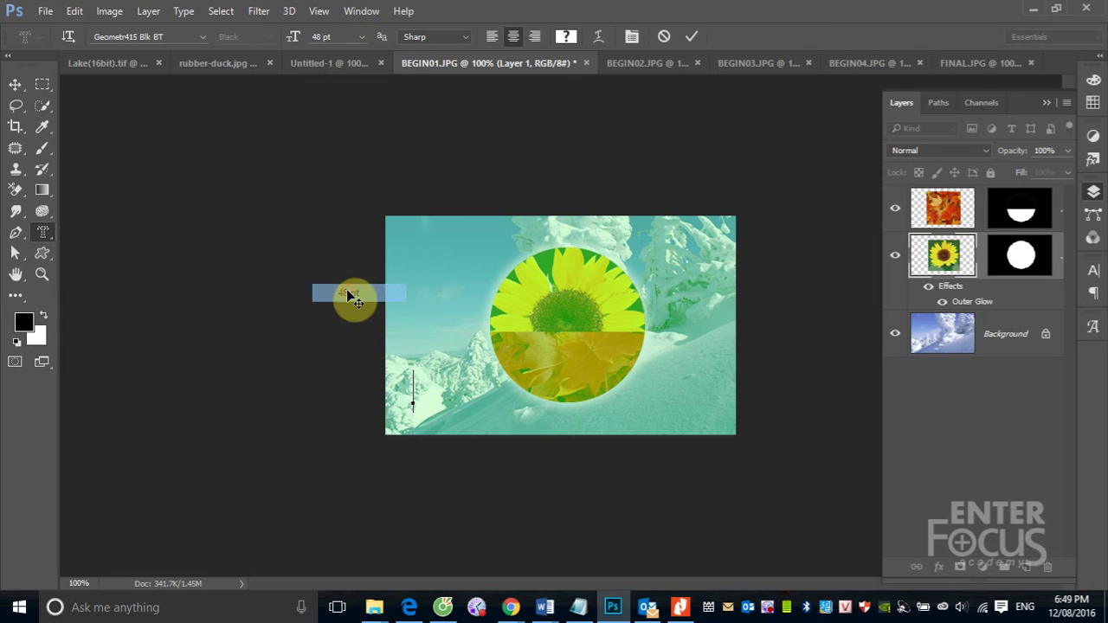
type("S")
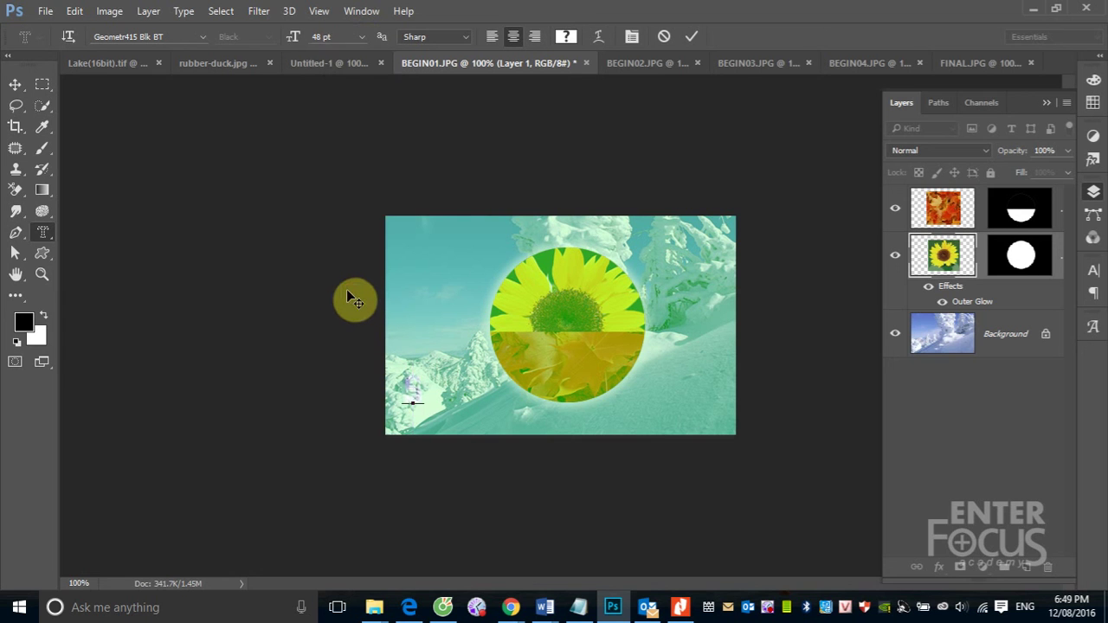
type("NOW")
type("F")
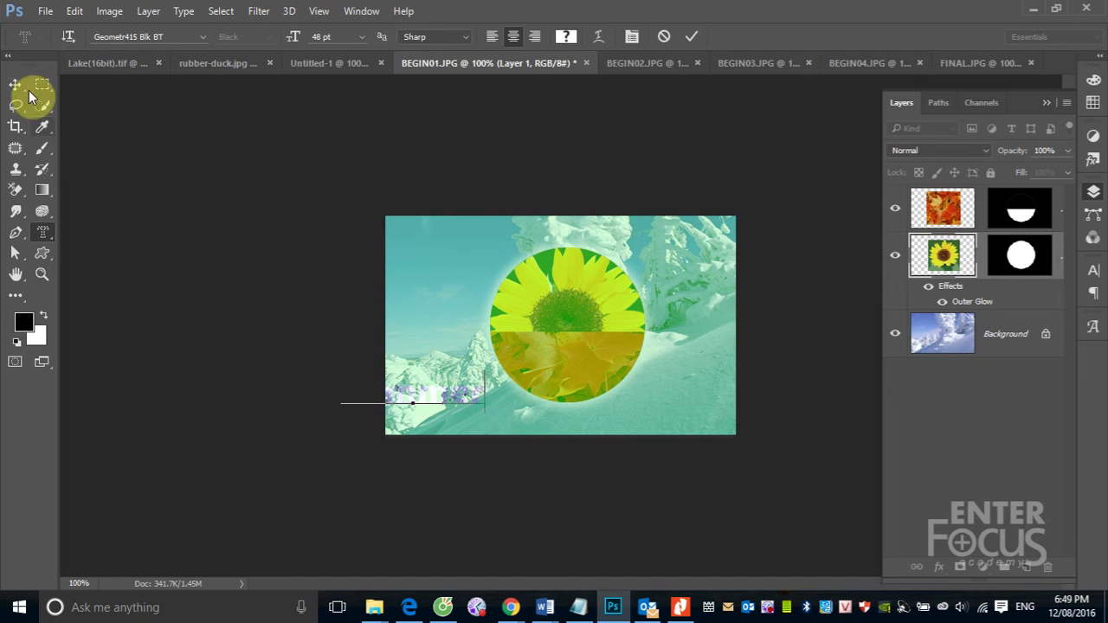
left_click(42, 84)
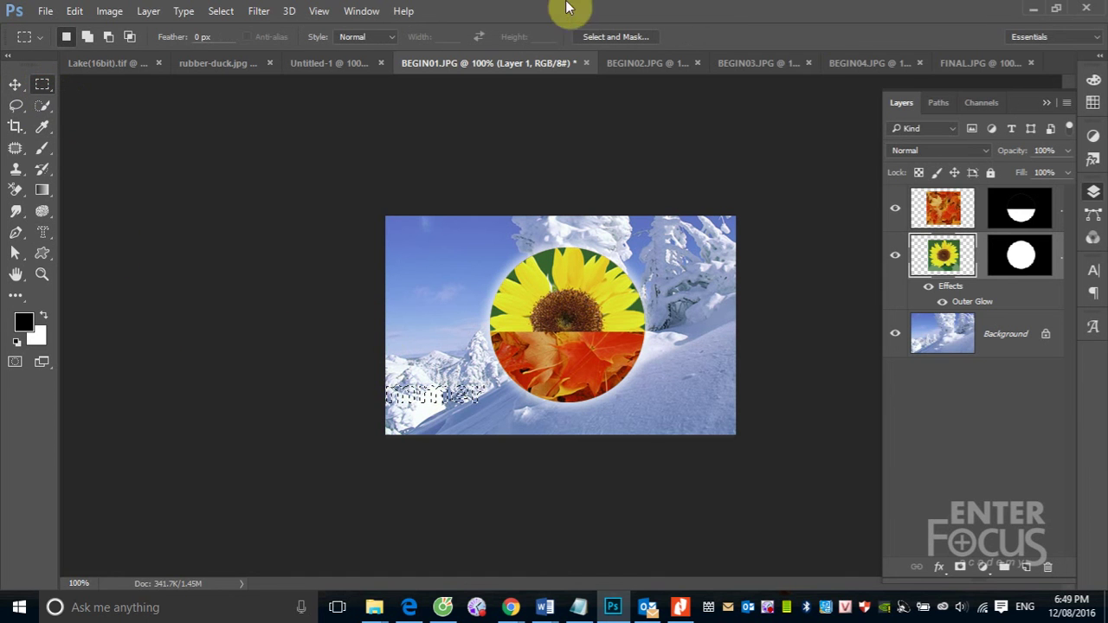
left_click(43, 232)
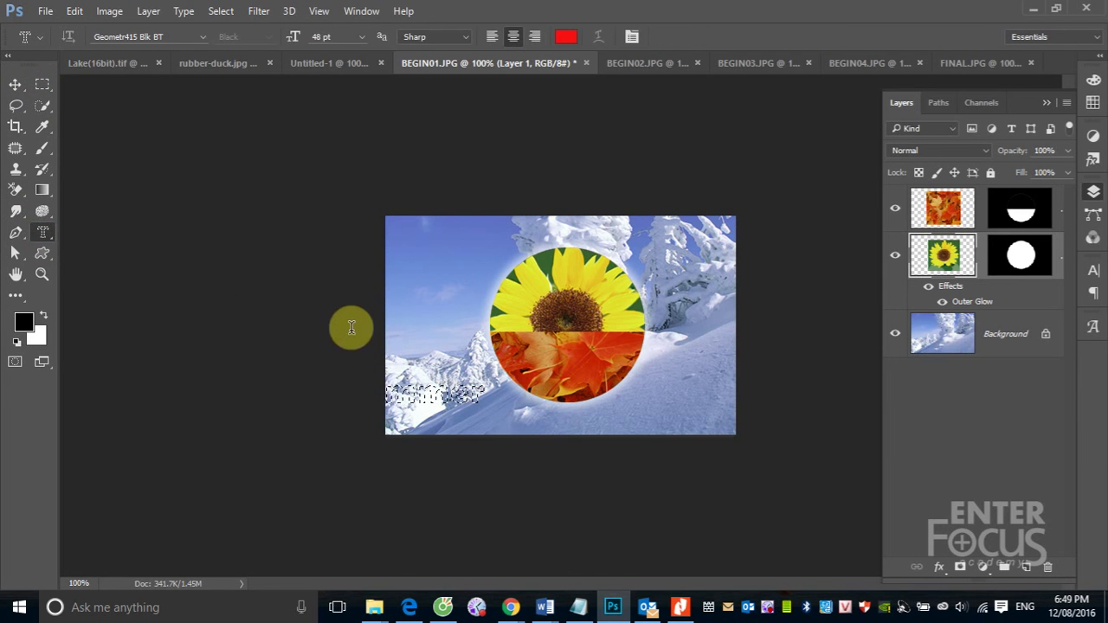
key("ctrl+d")
- Create a left-aligned Impact 'Summer' text selection at the photo's lower left
left_click(491, 36)
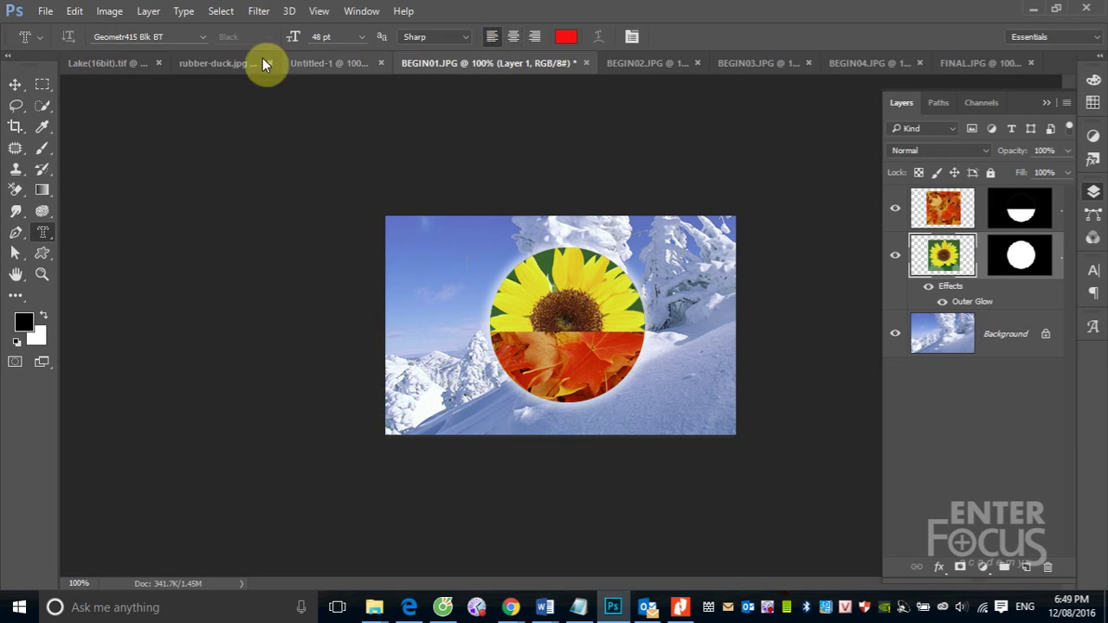
left_click(201, 37)
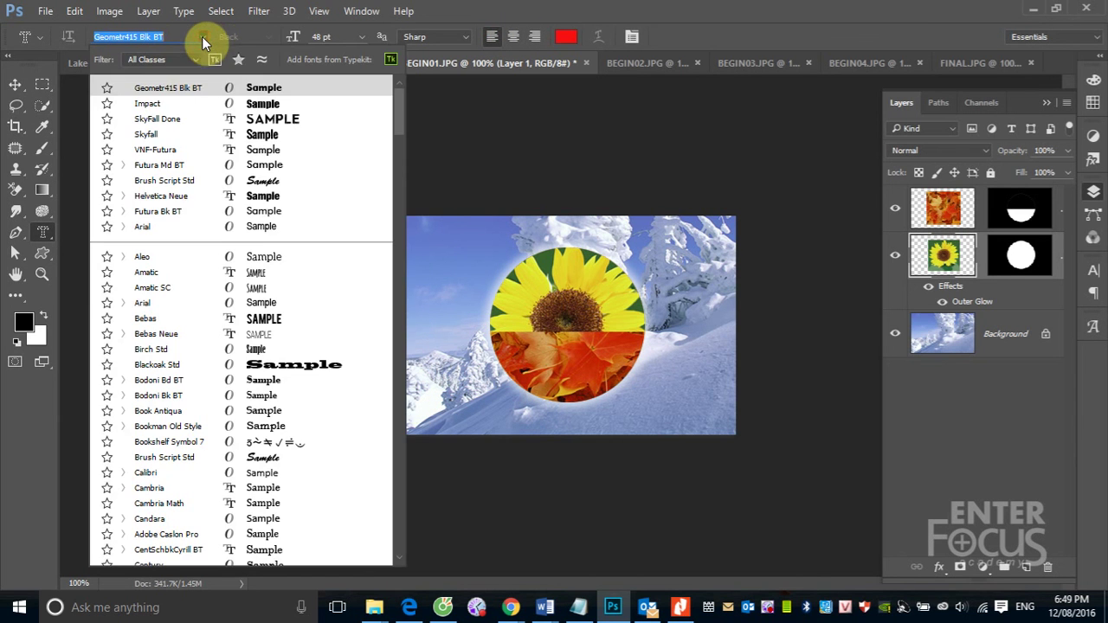
left_click(204, 100)
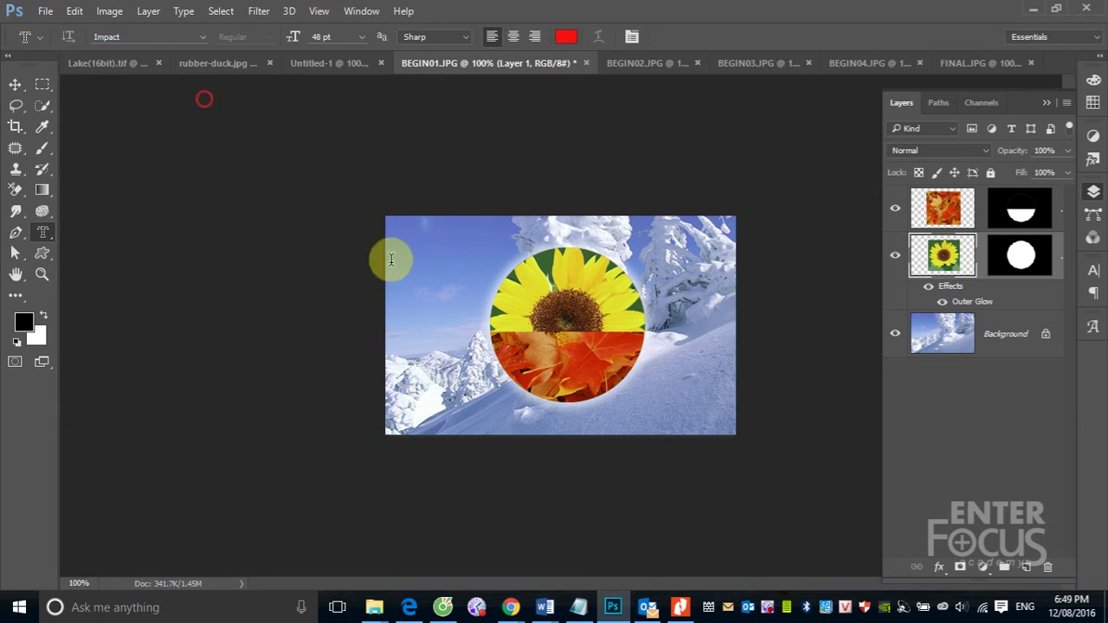
left_click(415, 411)
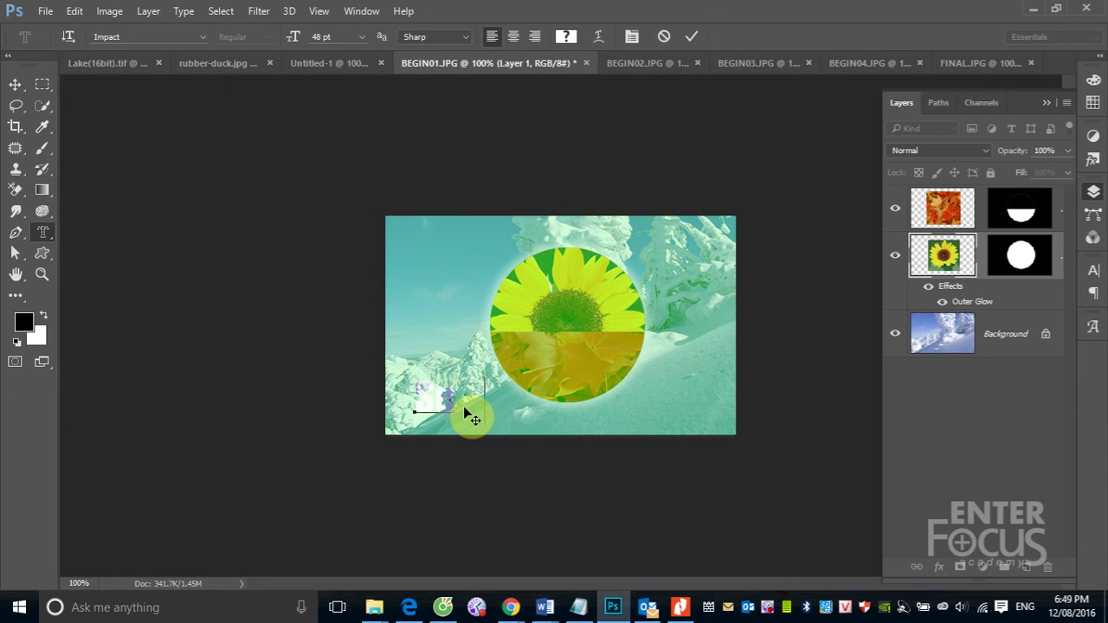
type("mmer")
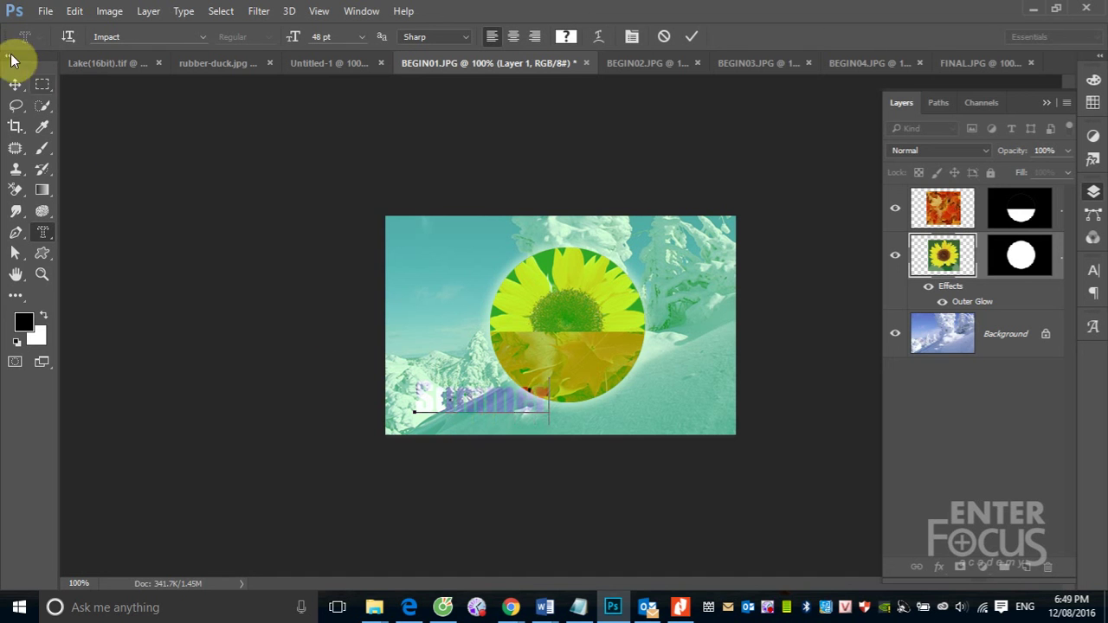
left_click(15, 84)
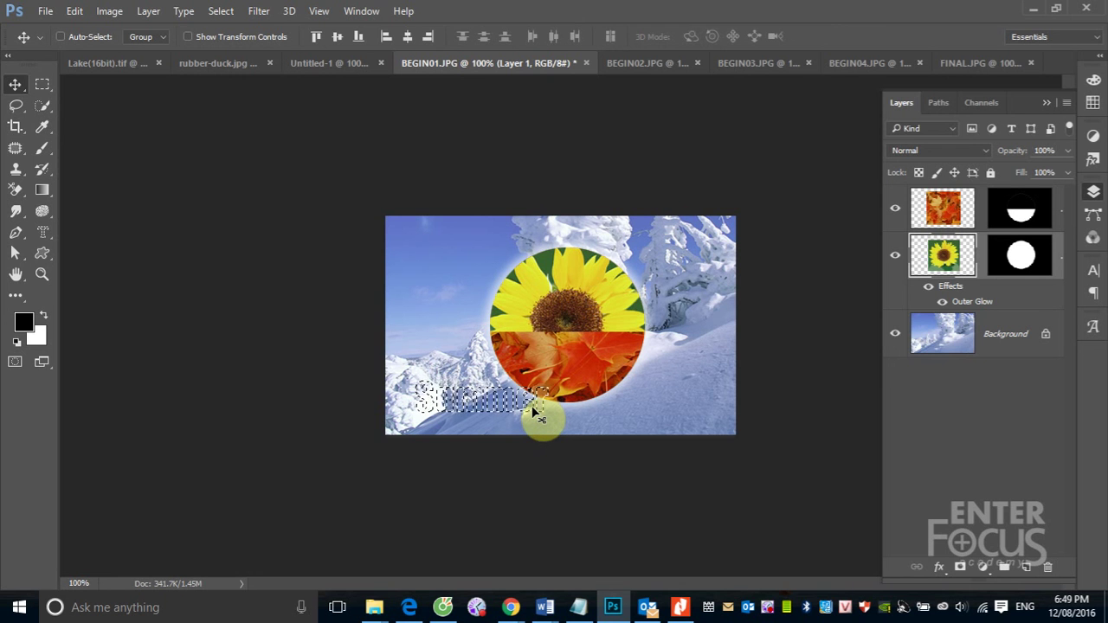
- Paste the sunflower into the Summer selection, position it, and raise the layer with Ctrl+]
left_click(876, 62)
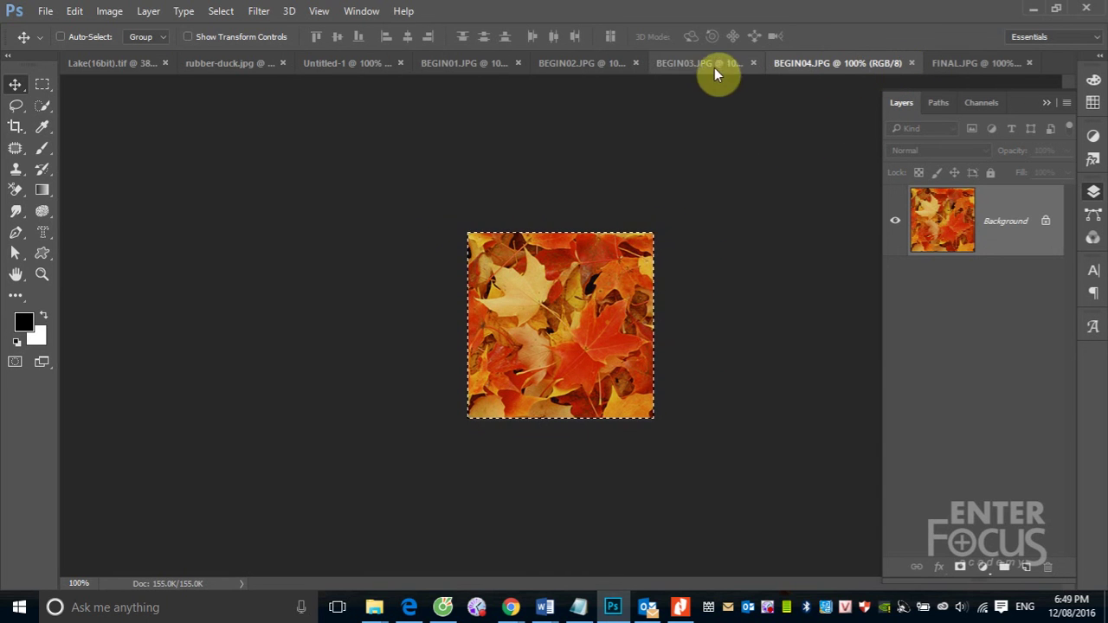
left_click(693, 63)
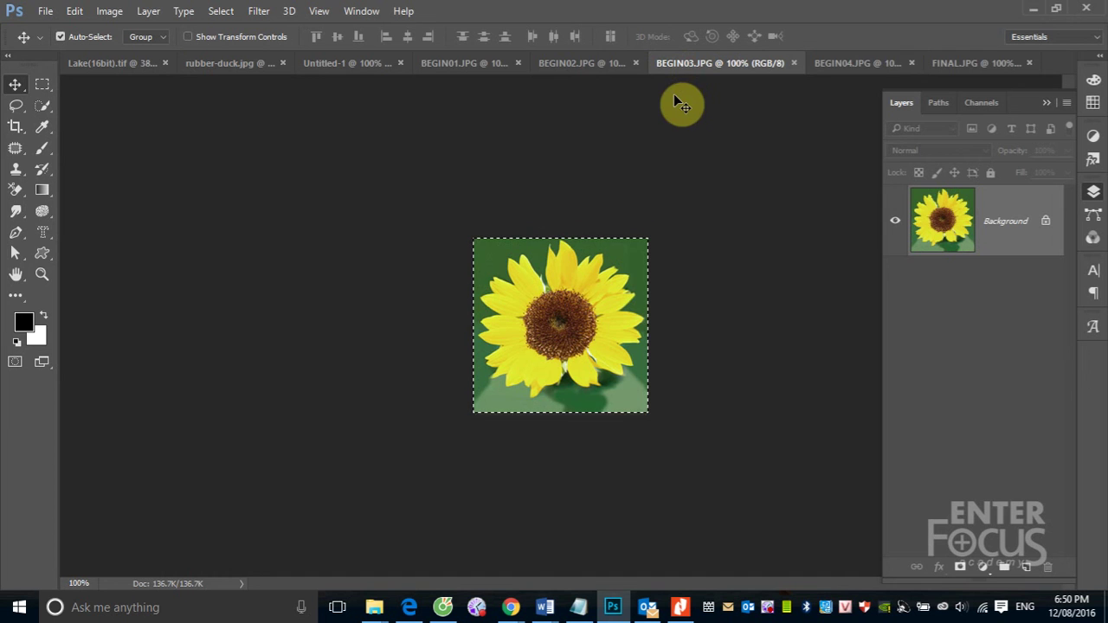
left_click(485, 65)
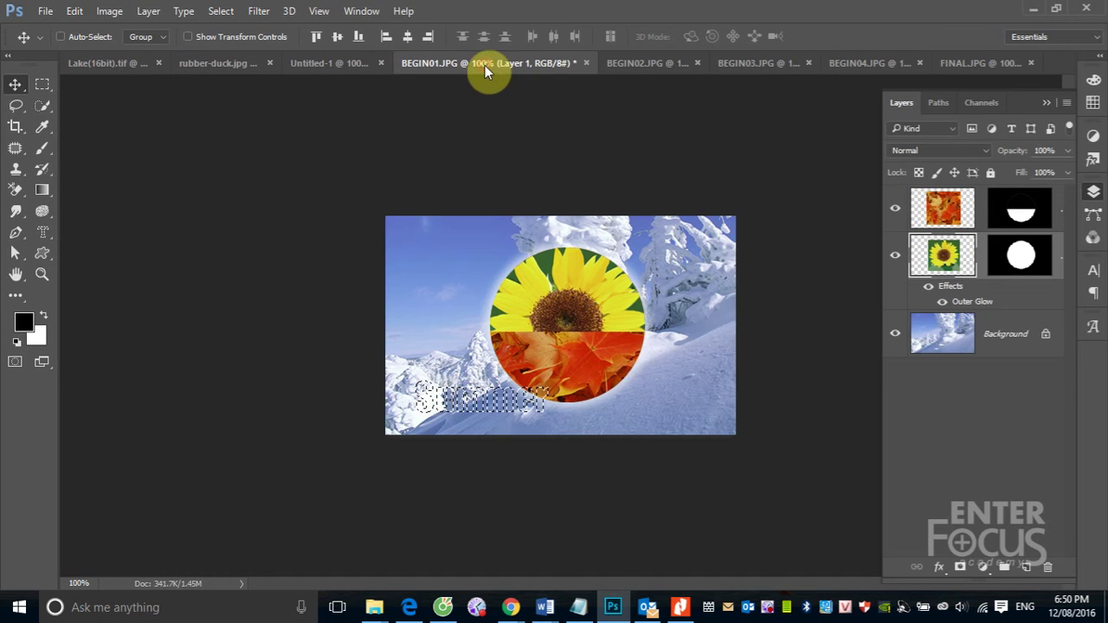
left_click(76, 12)
mouse_move(134, 149)
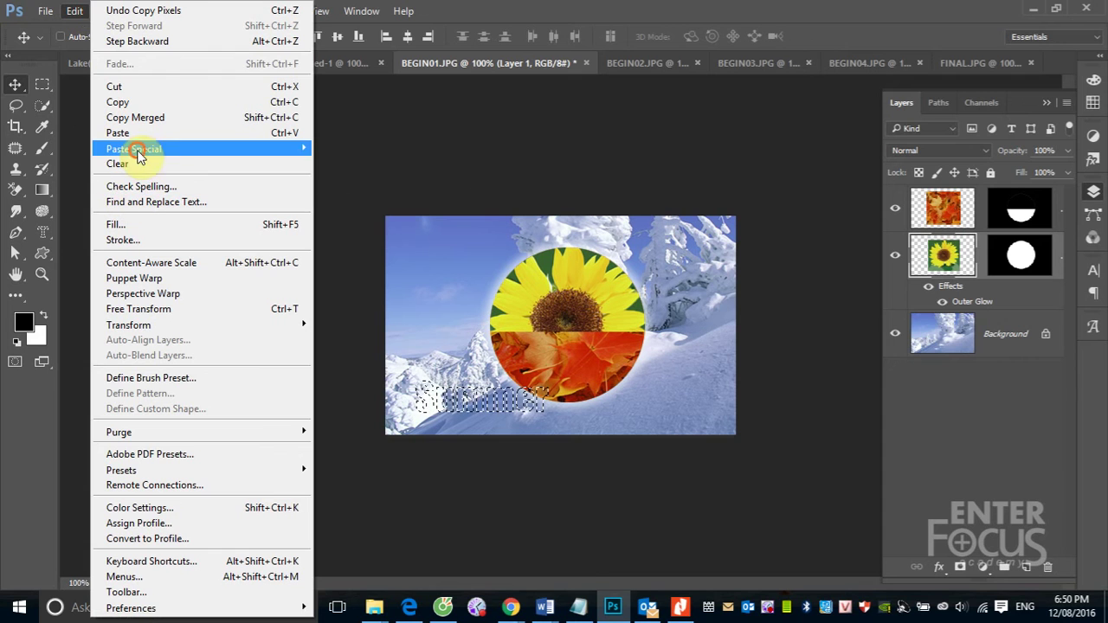
left_click(352, 164)
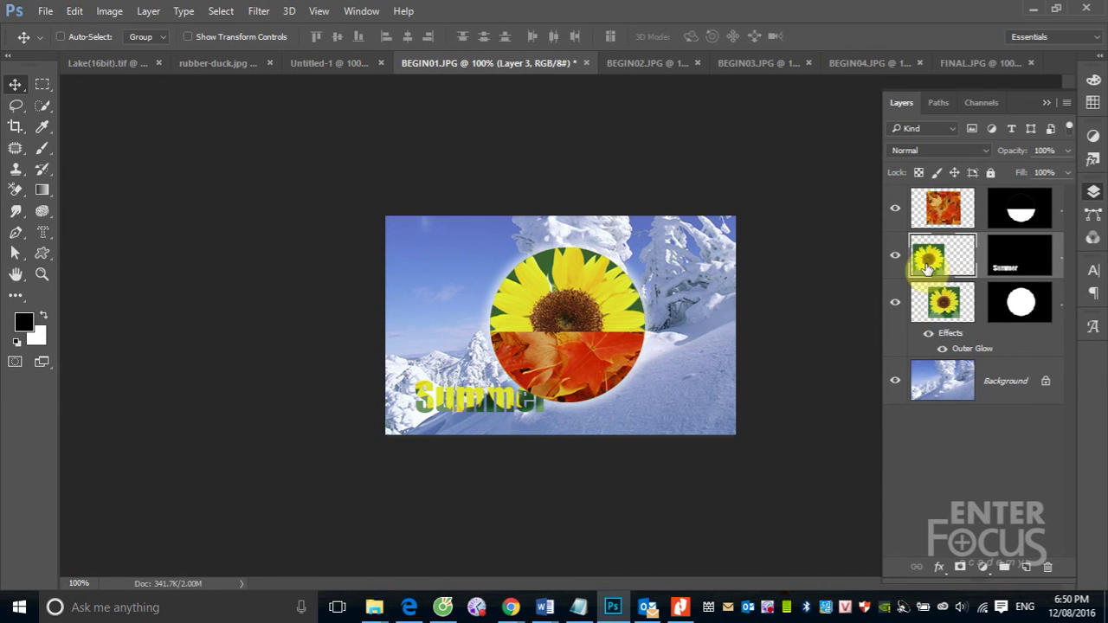
mouse_move(440, 443)
left_mouse_down()
mouse_move(473, 405)
mouse_move(489, 412)
left_mouse_up()
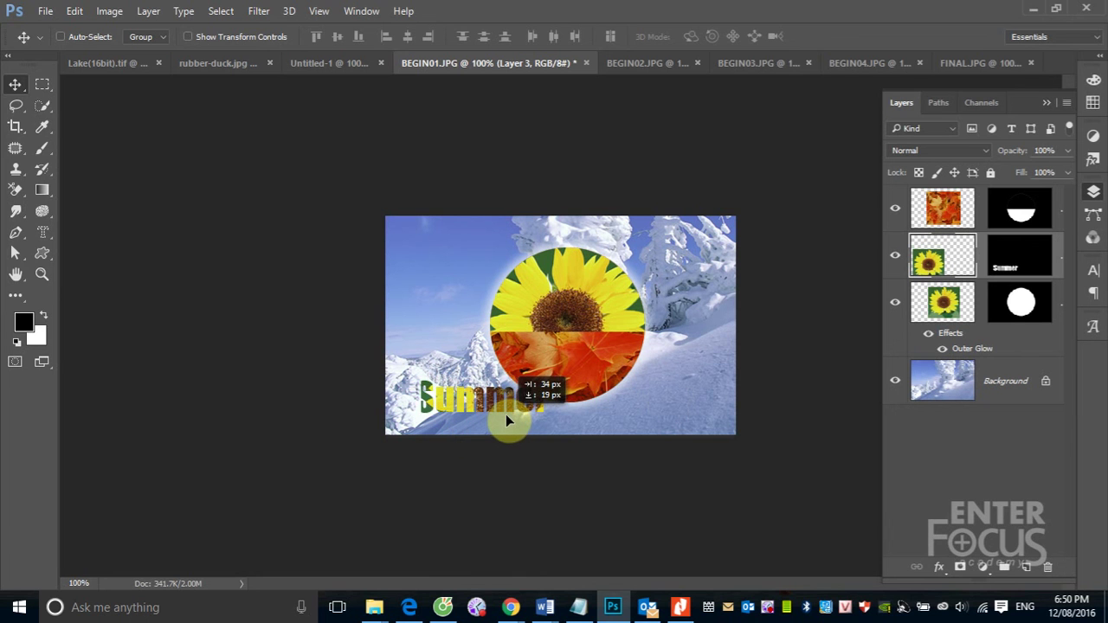
left_click_drag(488, 412, 487, 416)
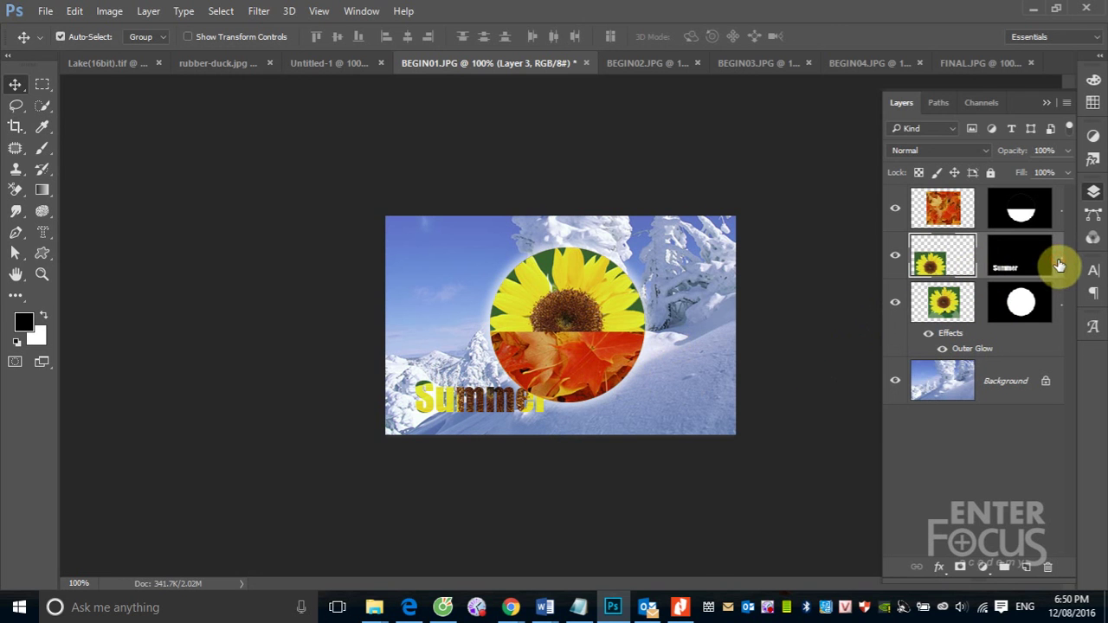
key("ctrl+bracketright")
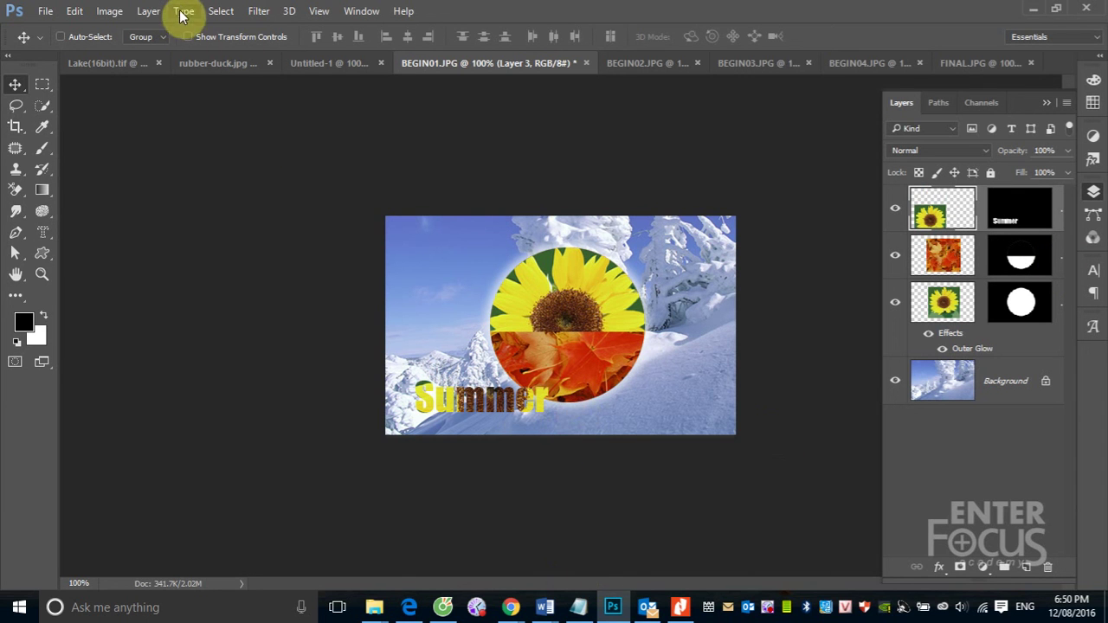
- Apply default Bevel & Emboss to the Summer layer and zoom in to check the letters
left_click(149, 13)
mouse_move(206, 133)
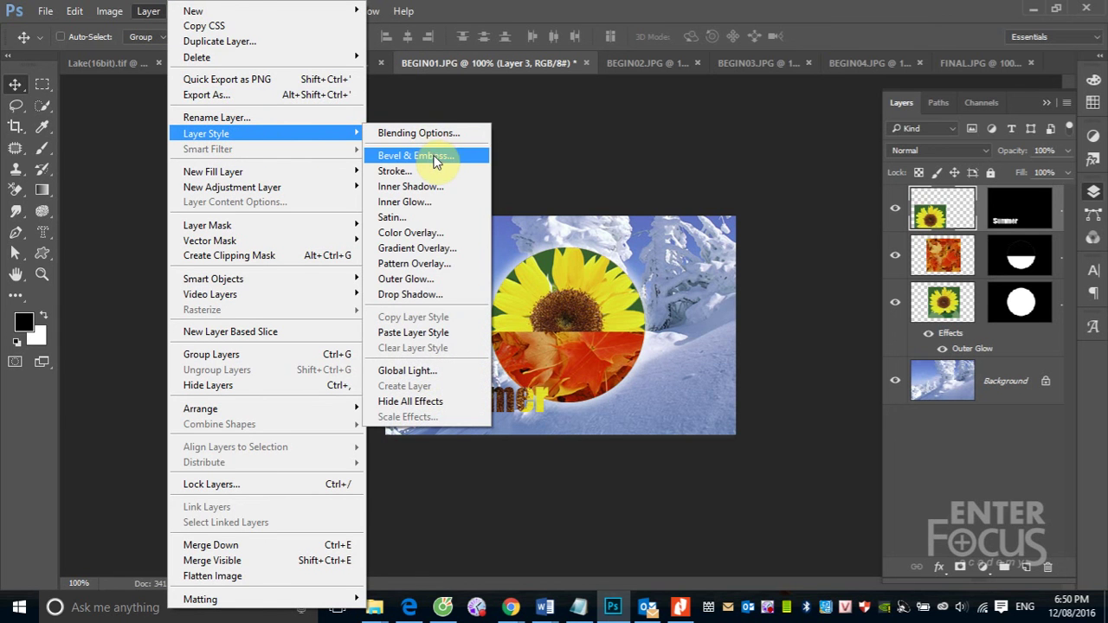
left_click(435, 160)
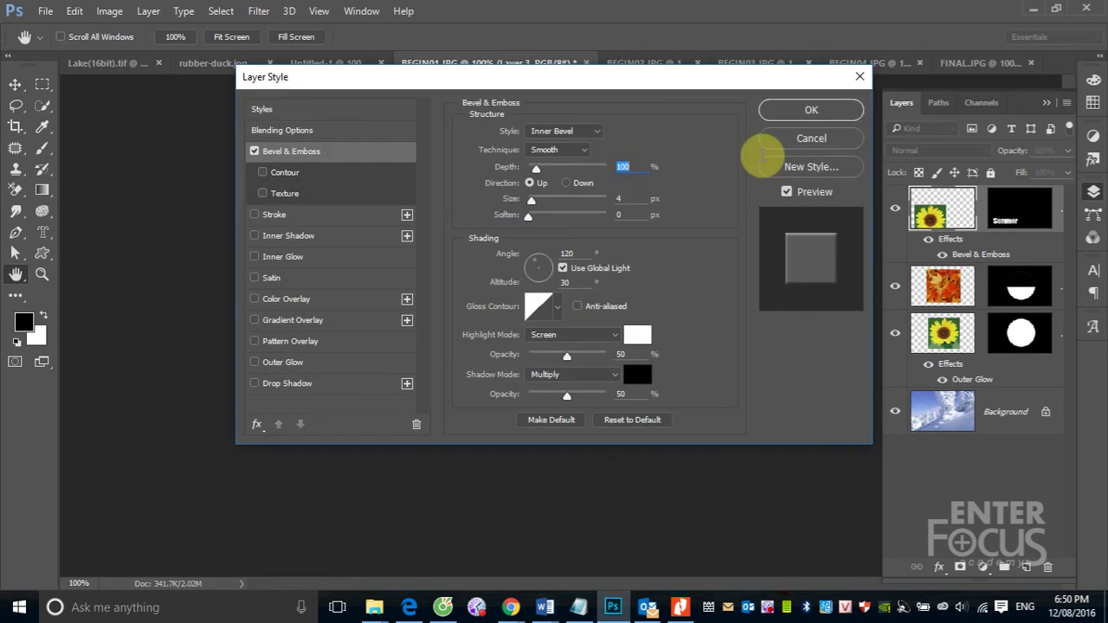
left_click(815, 114)
key("v")
mouse_move(453, 410)
left_mouse_down()
mouse_move(389, 356)
mouse_move(644, 453)
left_mouse_up()
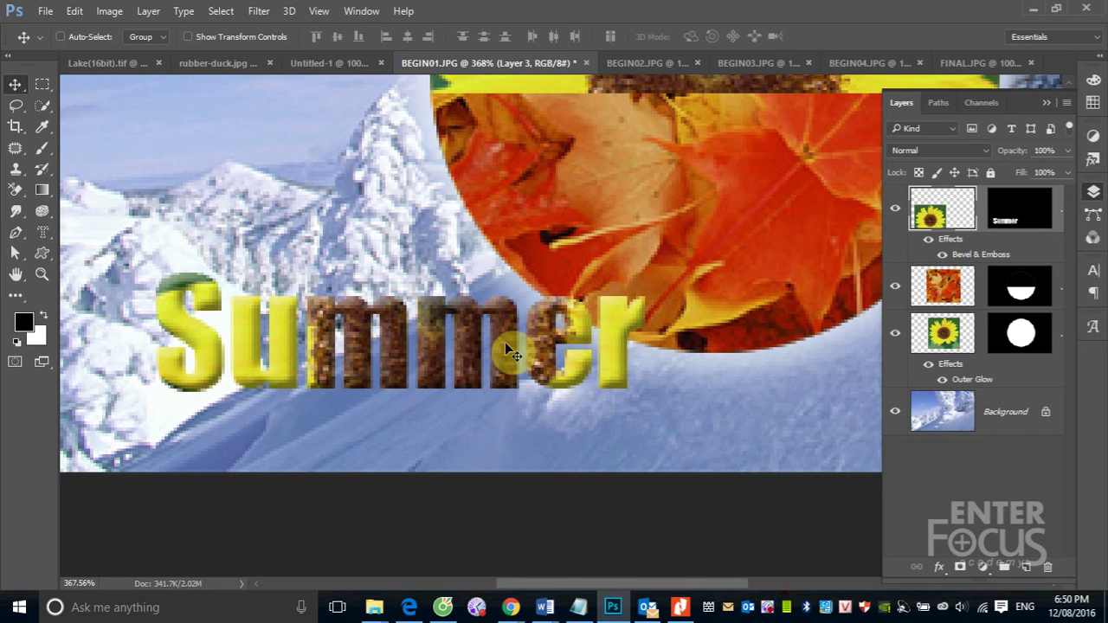
key("ctrl+1")
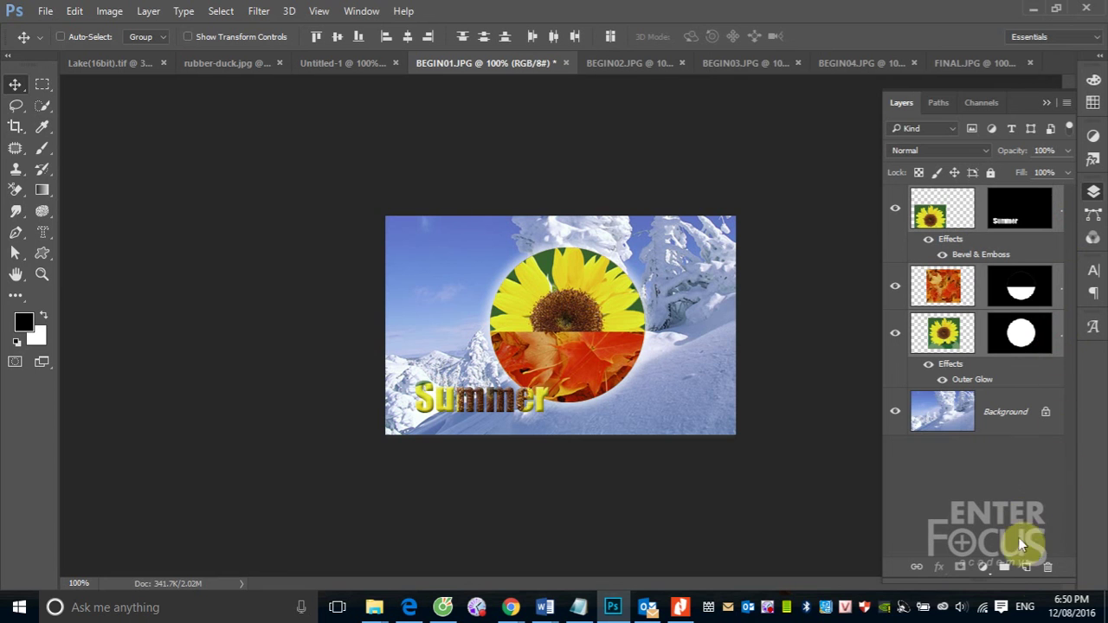
left_click(1030, 554)
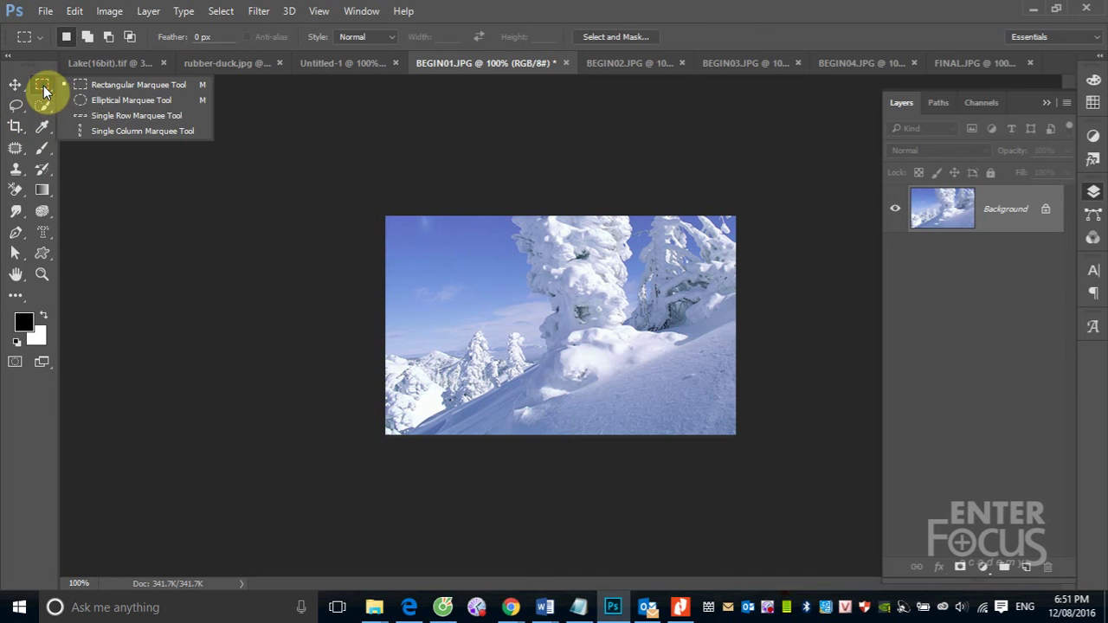
- Draw an elliptical selection and fill it with black on a new Layer 1
left_click_drag(43, 87, 76, 96)
left_click_drag(490, 265, 655, 403)
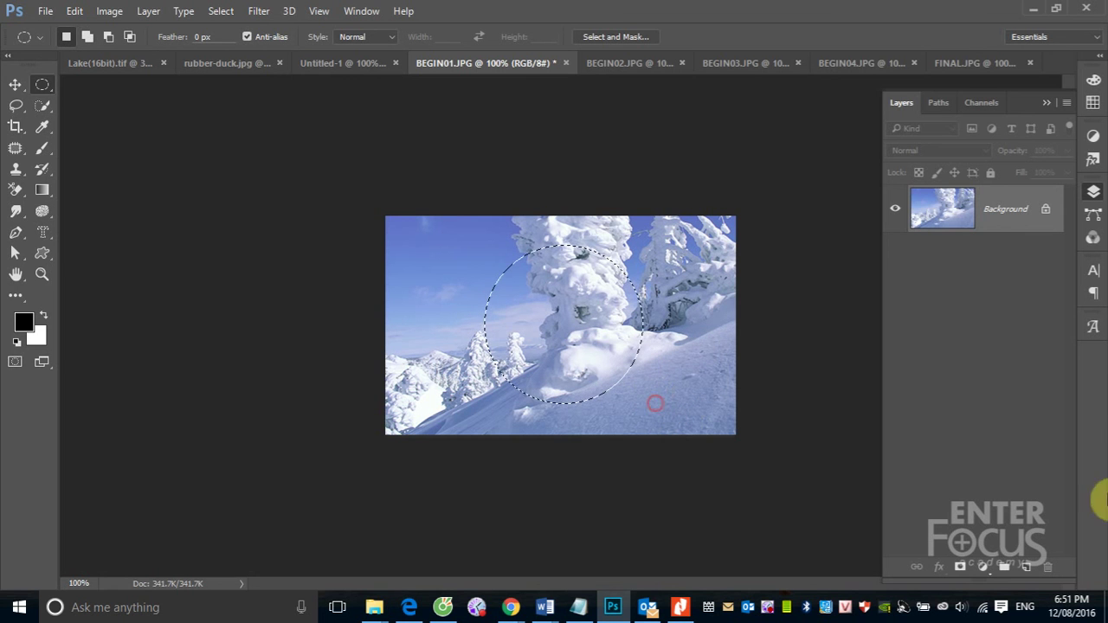
left_click(1026, 567)
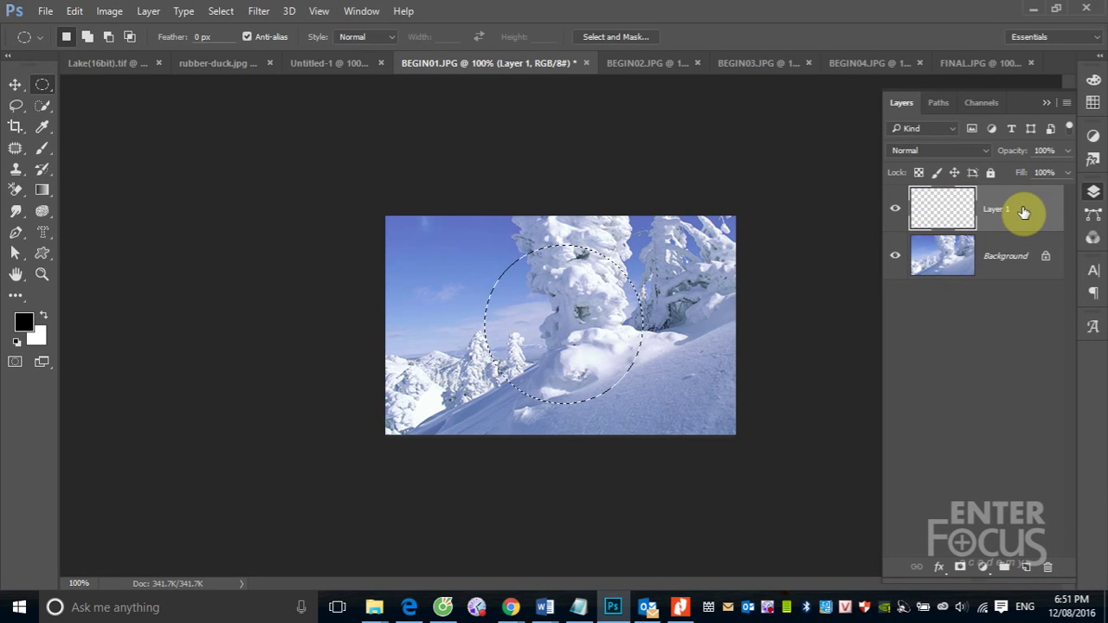
key("alt+BackSpace")
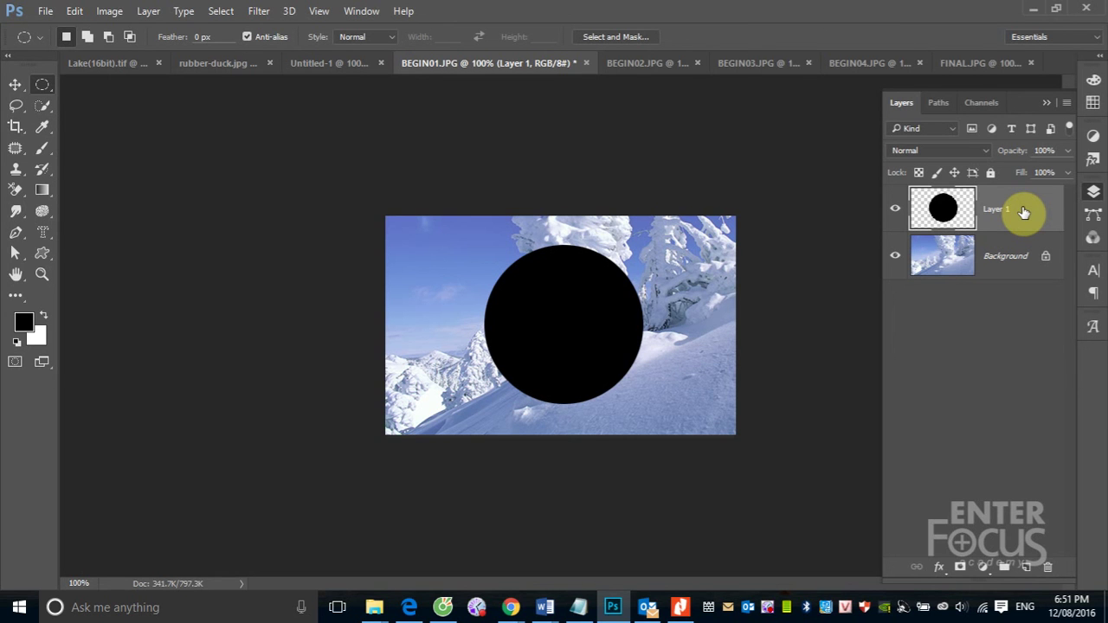
left_click(767, 62)
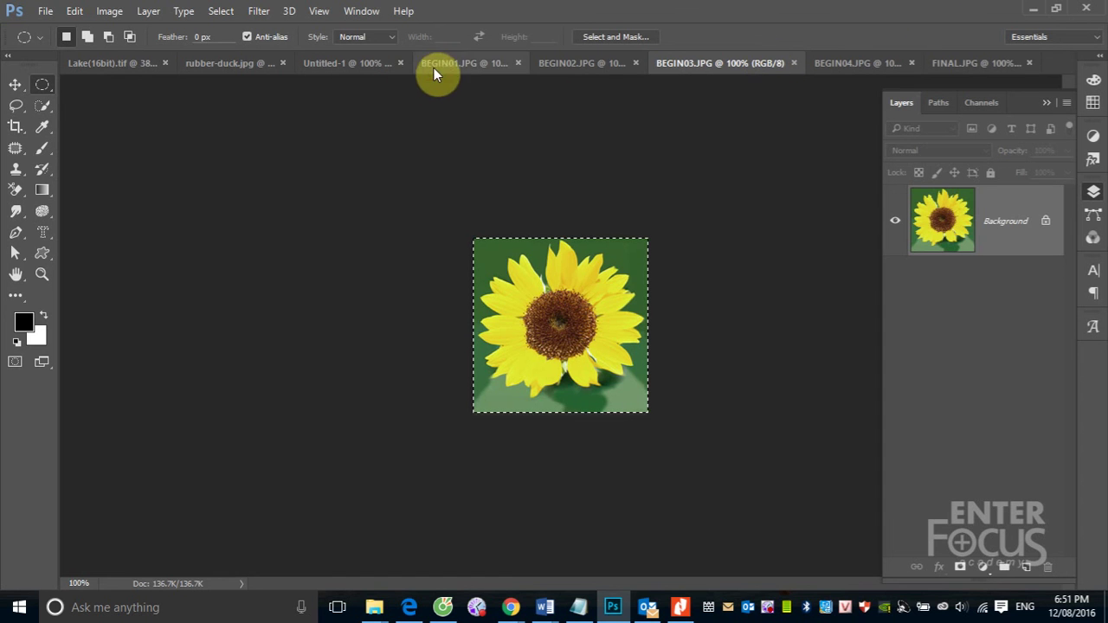
- Paste the sunflower into BEGIN01 as Layer 2, clip it to the black circle, and nudge it into place
left_click(451, 63)
left_click(74, 11)
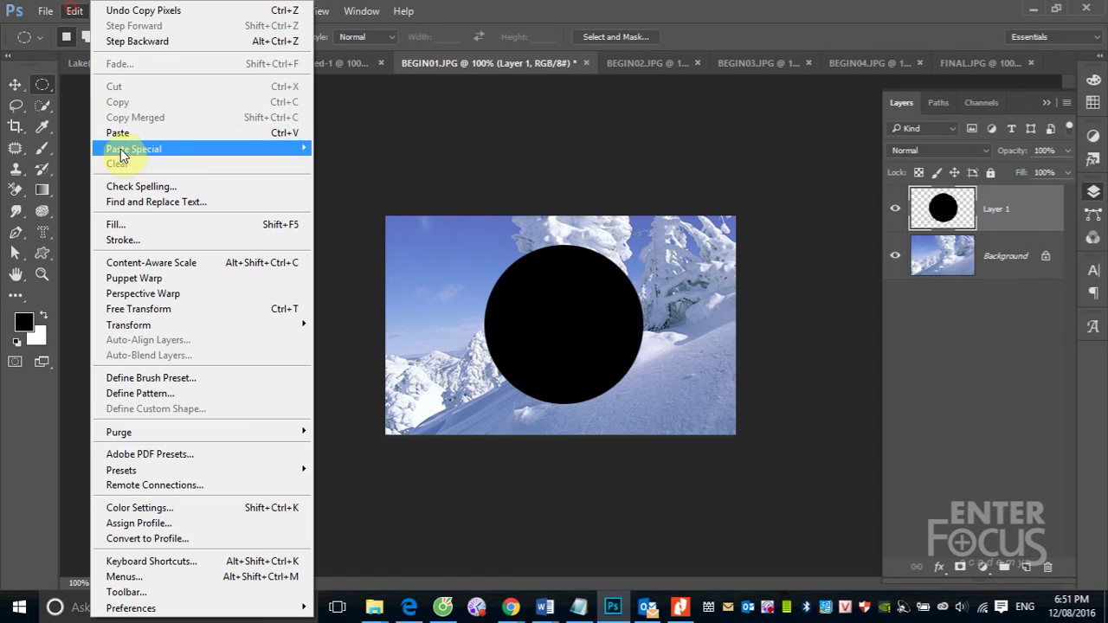
left_click(135, 137)
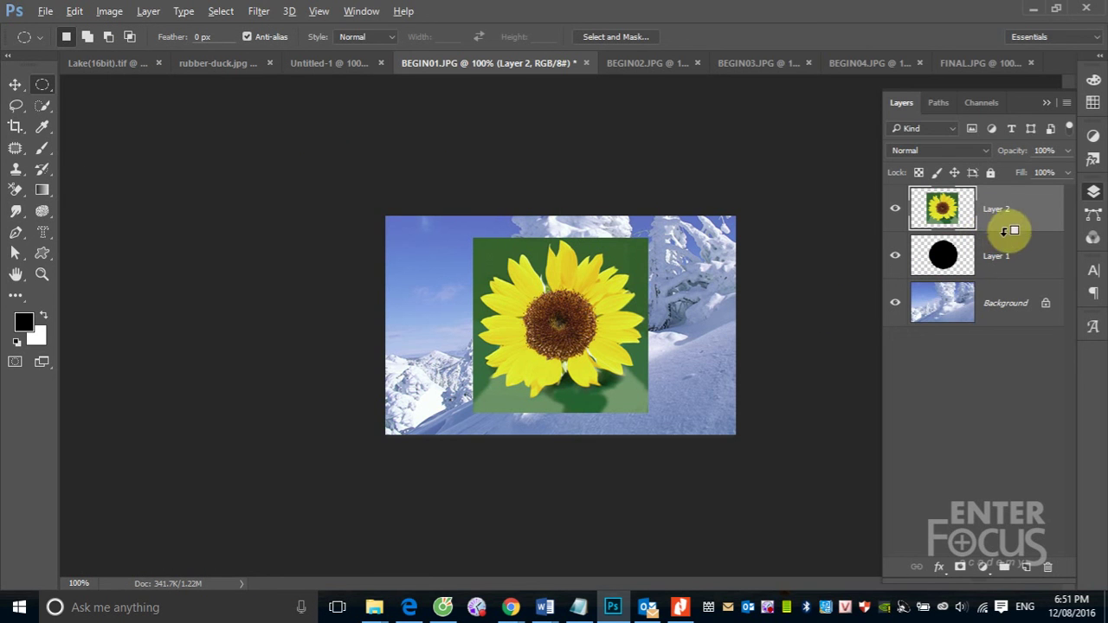
left_click(1004, 229, "alt")
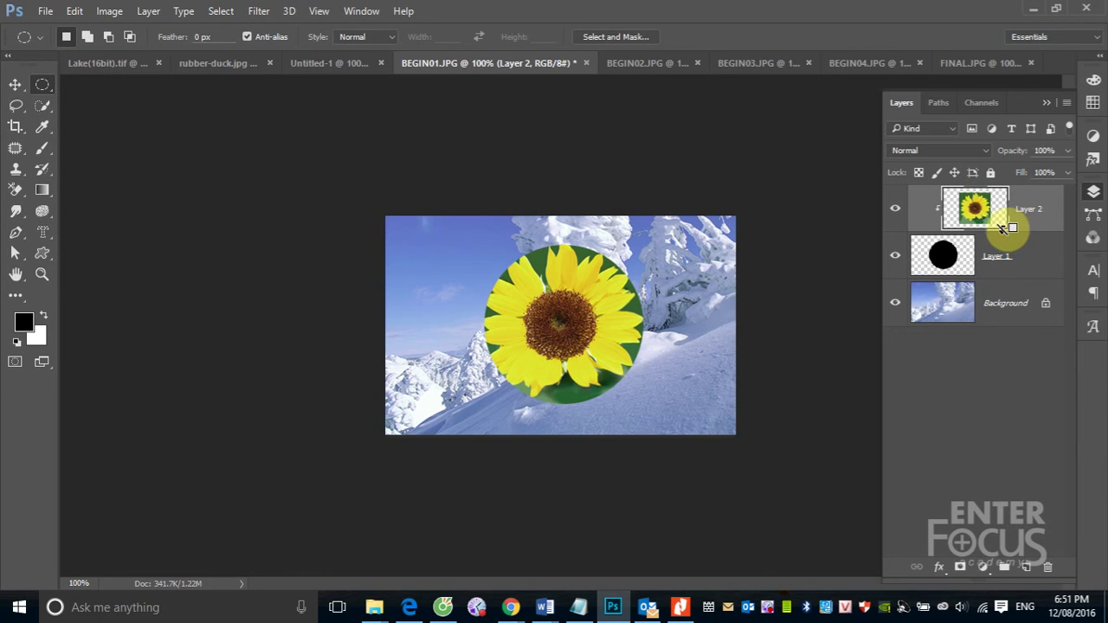
left_click(15, 84)
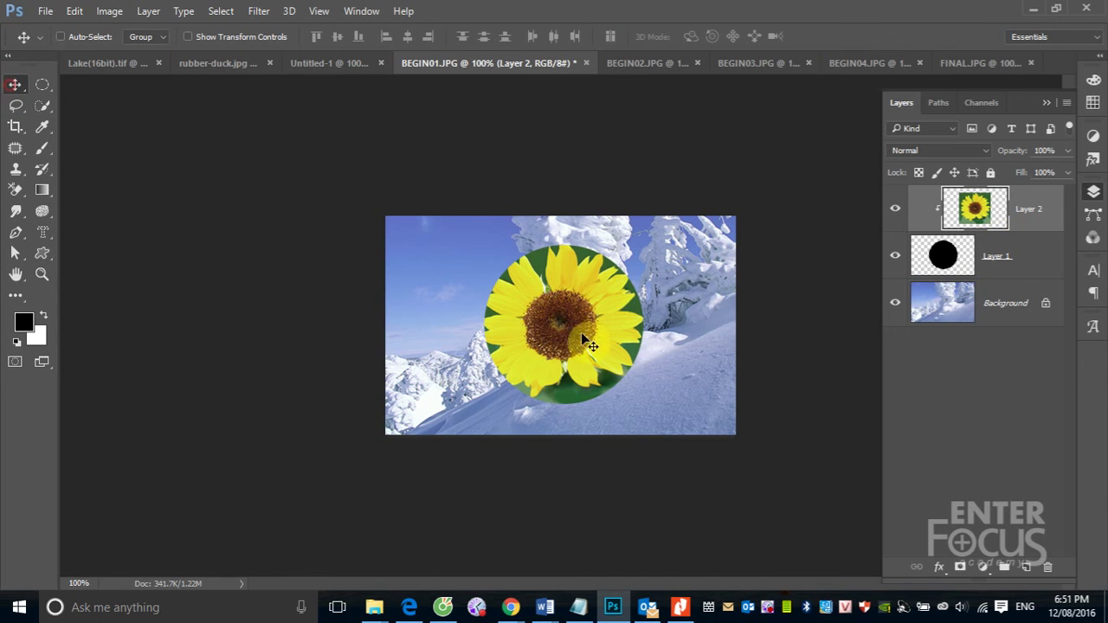
left_click_drag(558, 317, 562, 317)
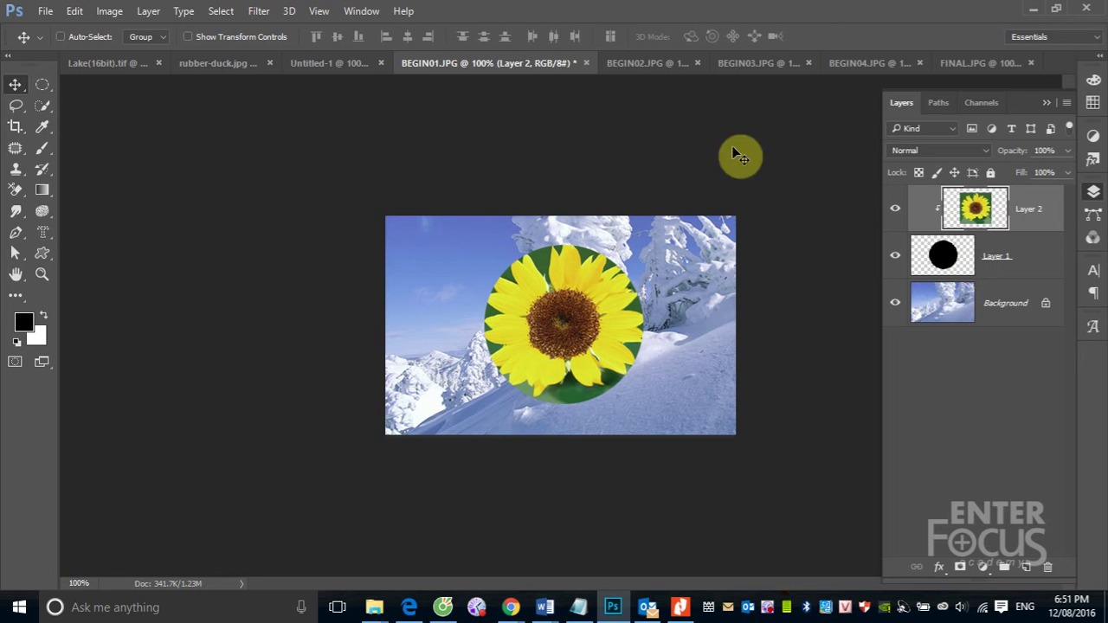
- Copy the autumn leaves image from BEGIN04 and paste it into BEGIN01 as Layer 3
left_click(868, 65)
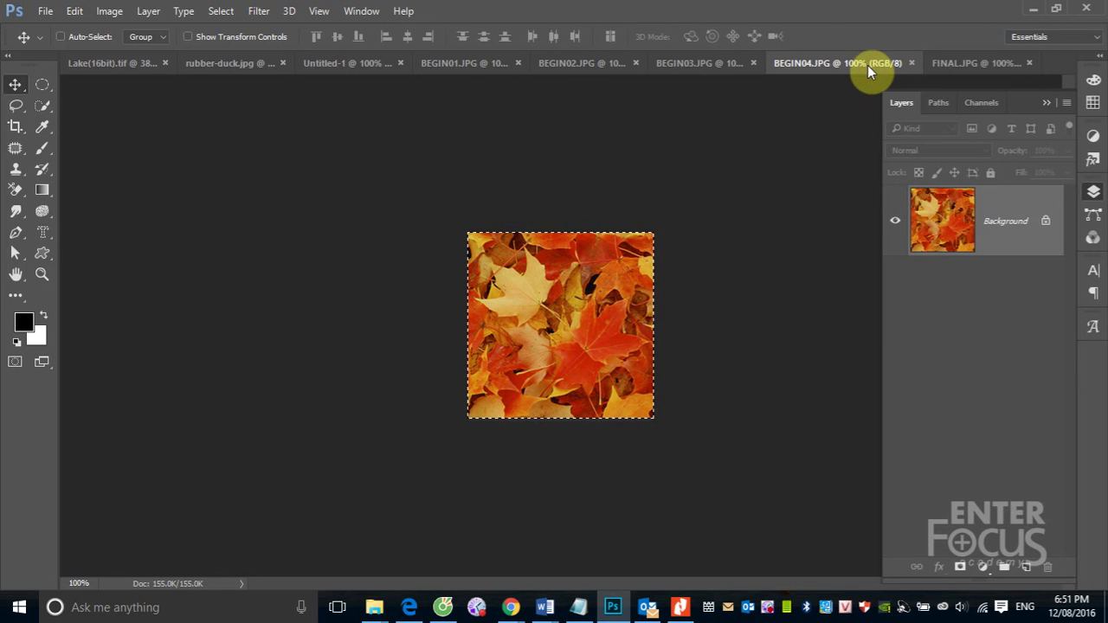
key("ctrl")
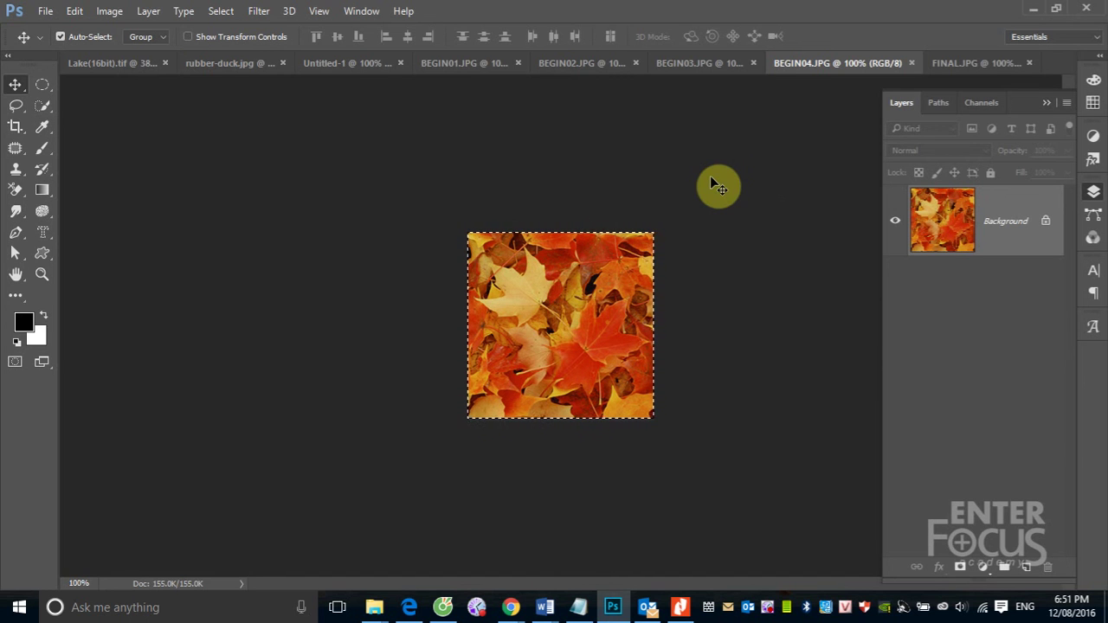
left_click(437, 67)
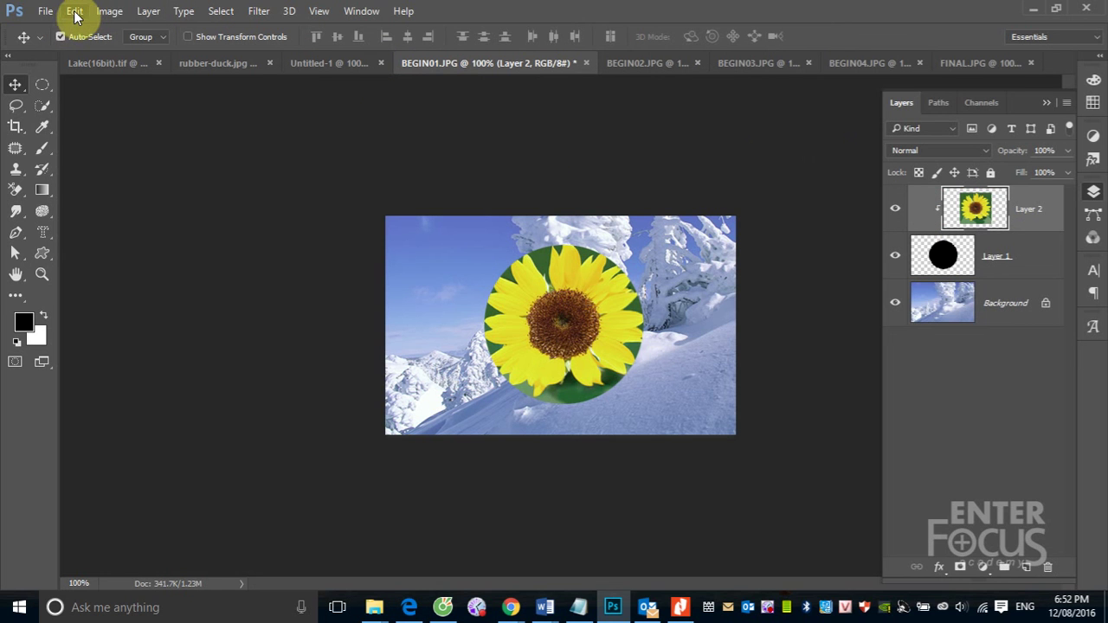
left_click(59, 36)
key("ctrl+v")
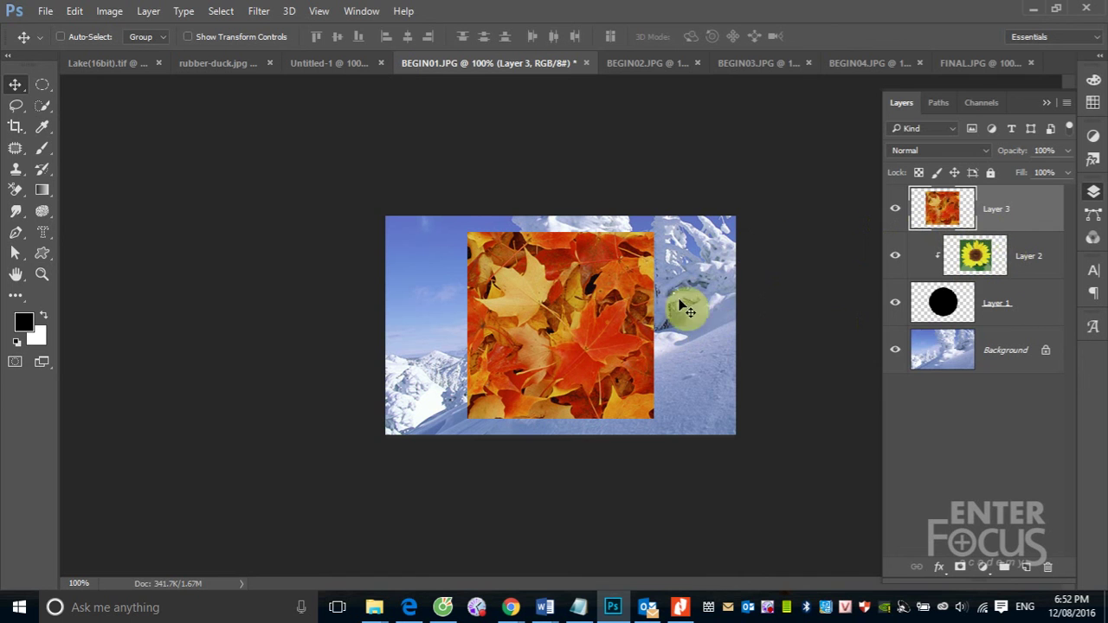
- Move the leaves layer down over the circle's lower half and clip it to the circle
right_click(633, 304)
left_click(664, 313)
left_click_drag(603, 277, 609, 366)
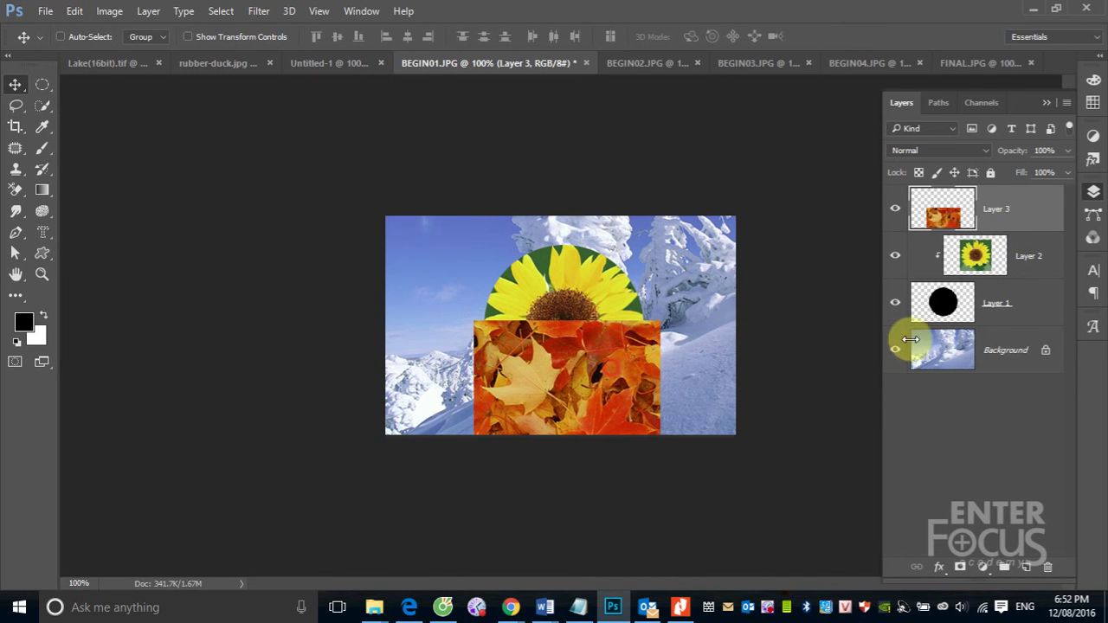
left_click_drag(915, 342, 1031, 229)
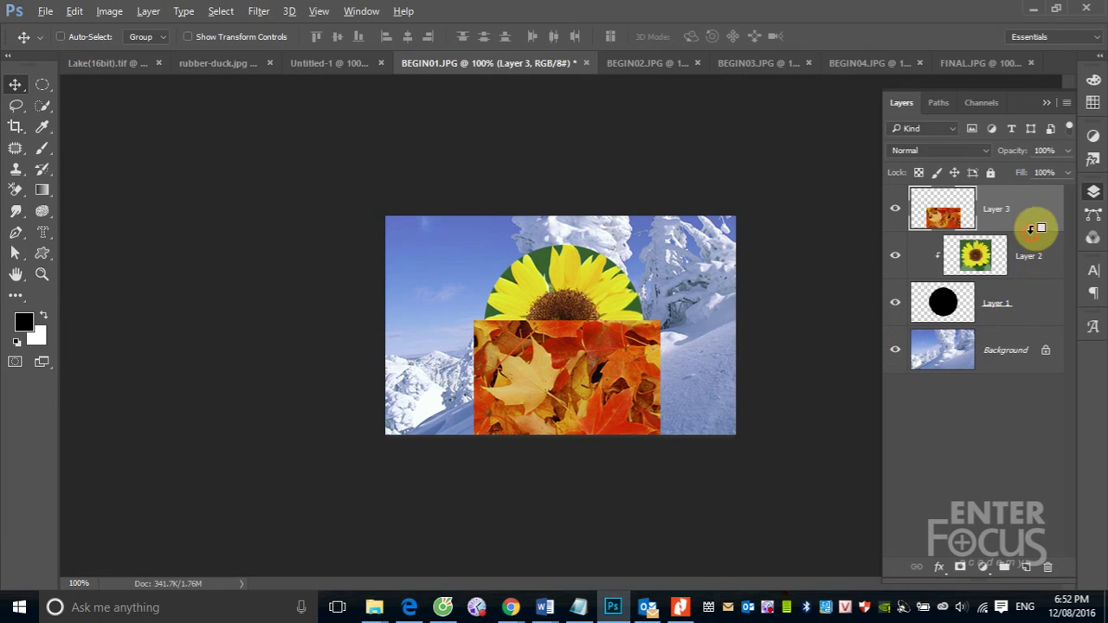
left_click(1030, 229, "alt")
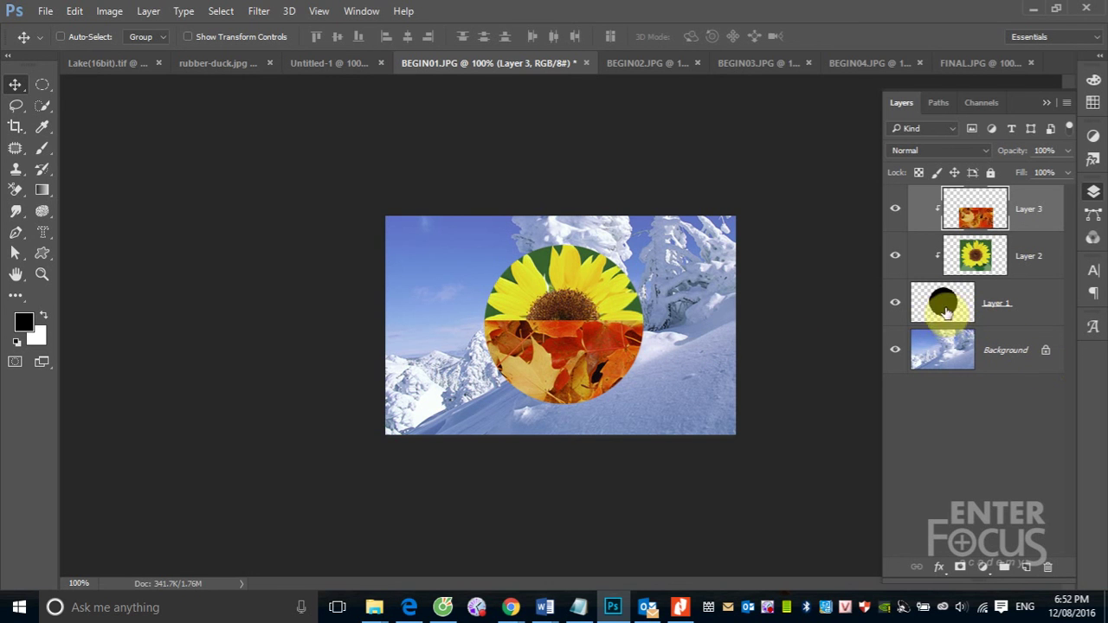
left_click(943, 306)
- Apply an Outer Glow layer style to the black circle on Layer 1
left_click(944, 308)
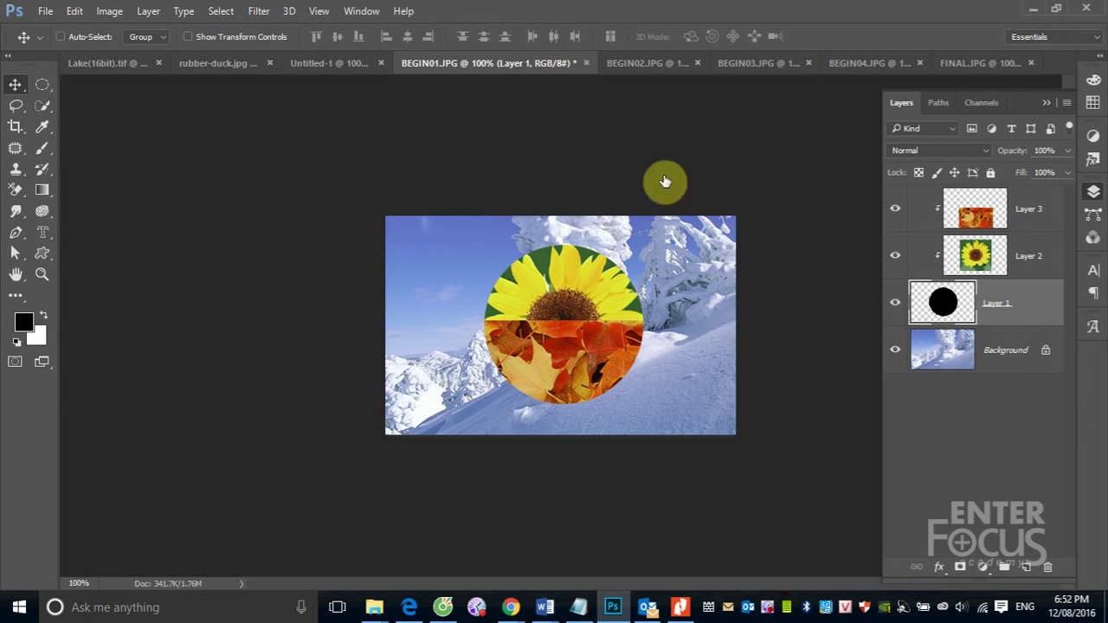
left_click(144, 14)
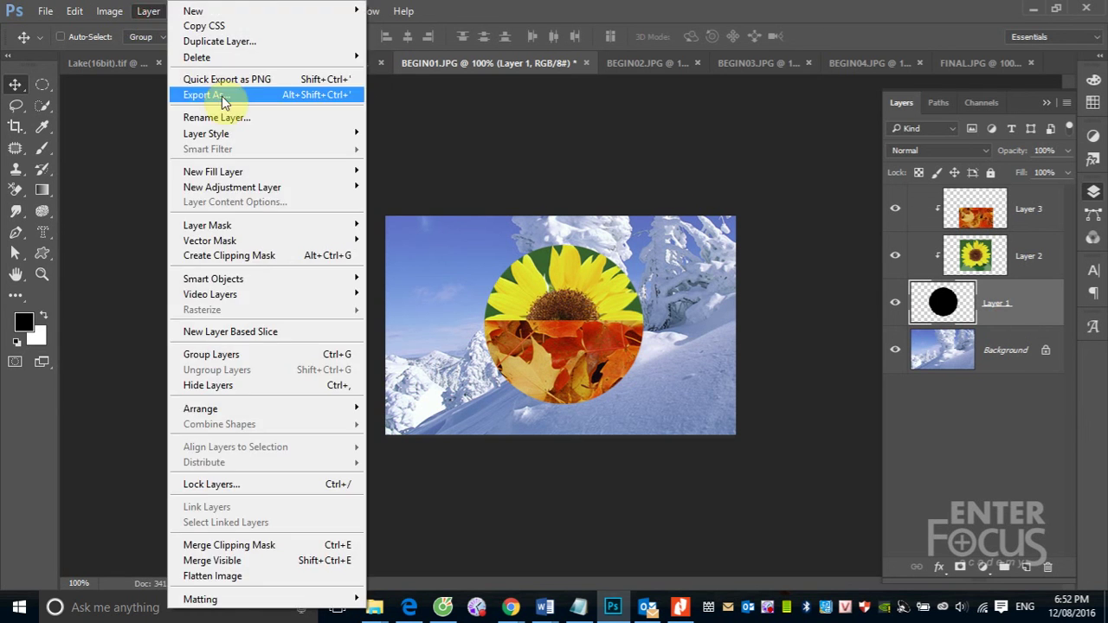
left_click(257, 136)
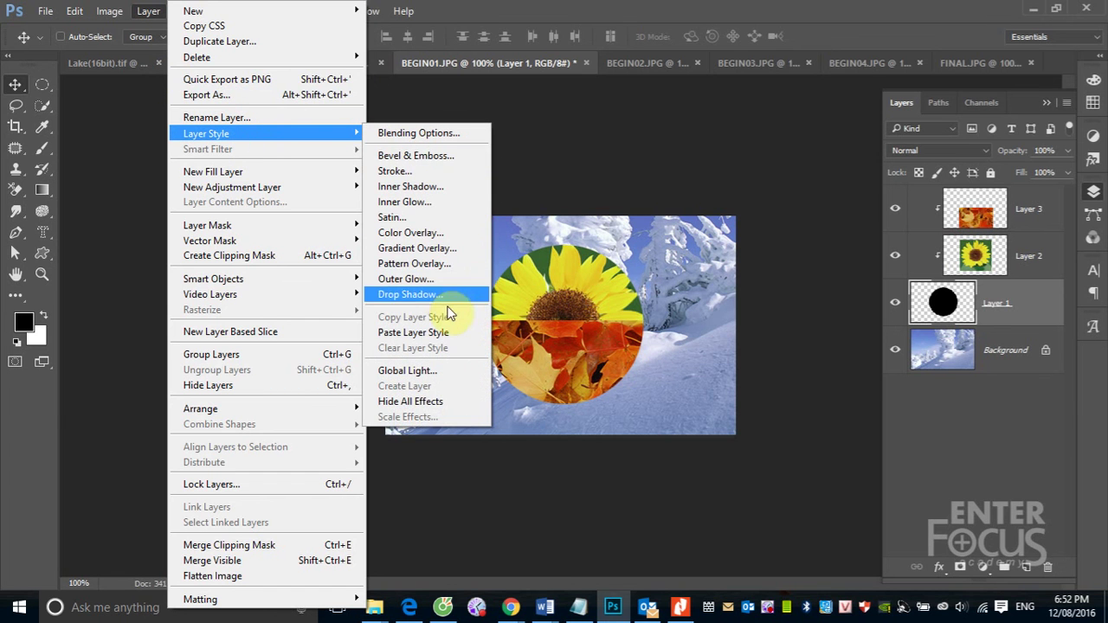
left_click(439, 280)
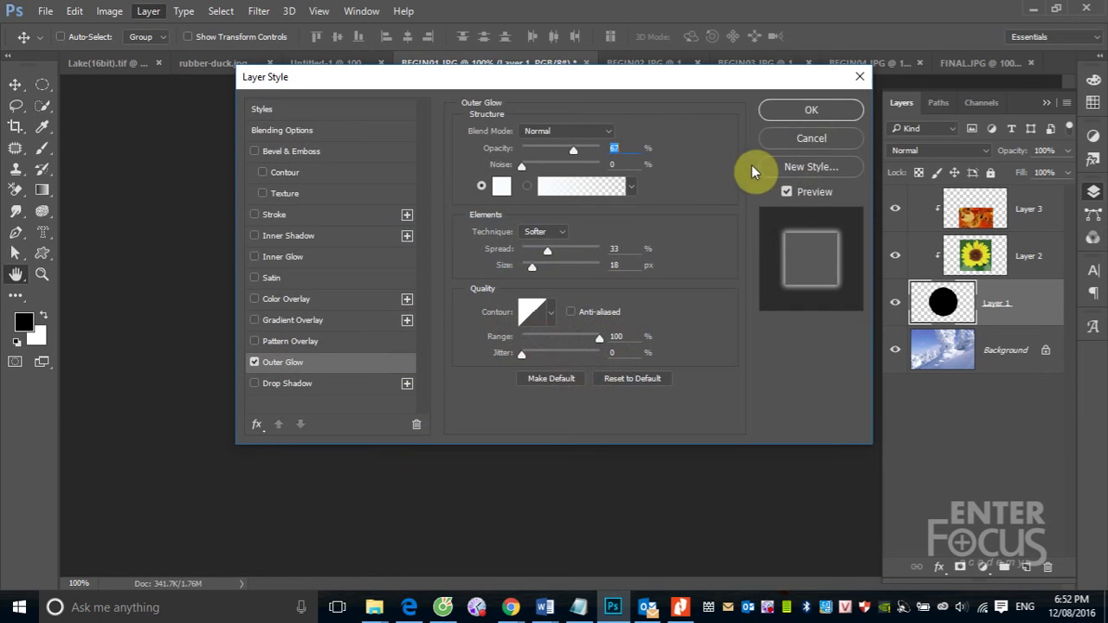
left_click(805, 121)
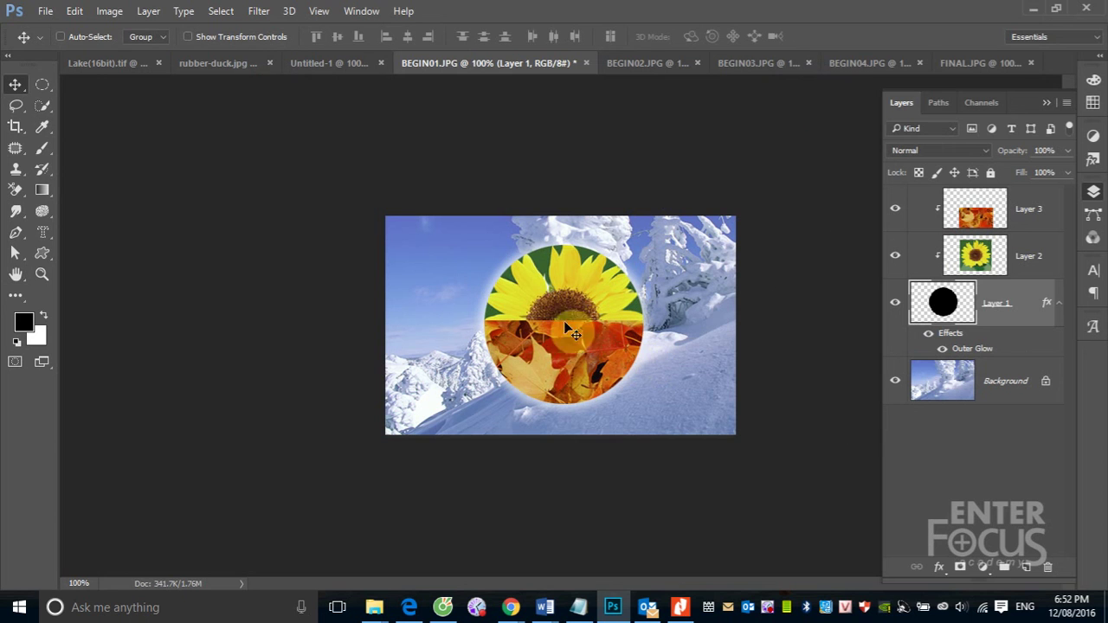
- Add red 48 pt Impact 'Summer' text at the lower left of the image
left_click(43, 238)
left_click(87, 234)
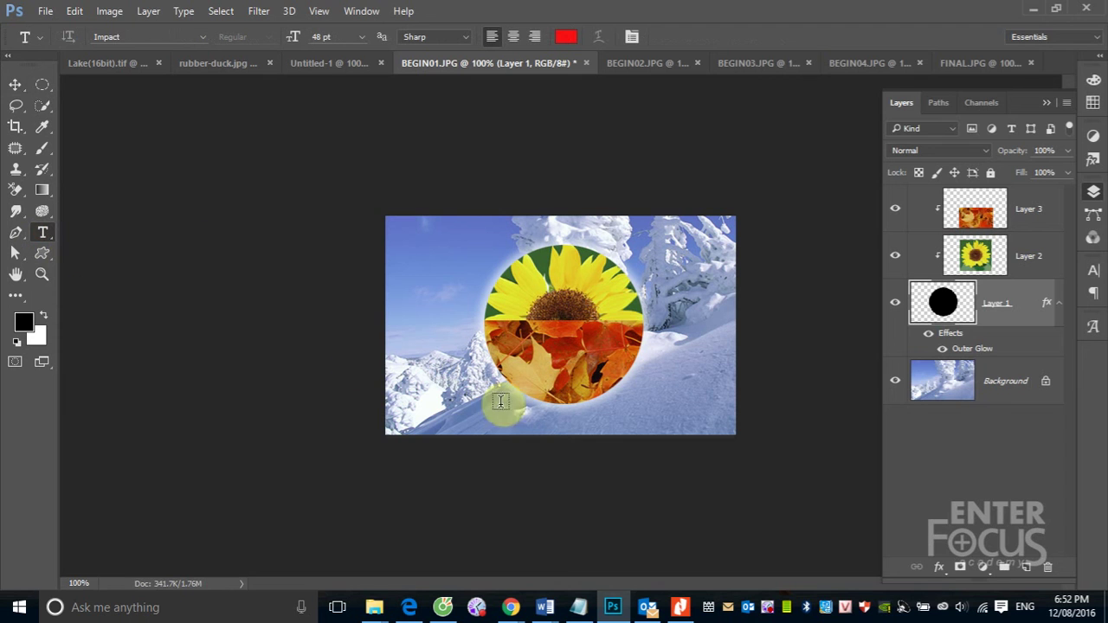
left_click(417, 394)
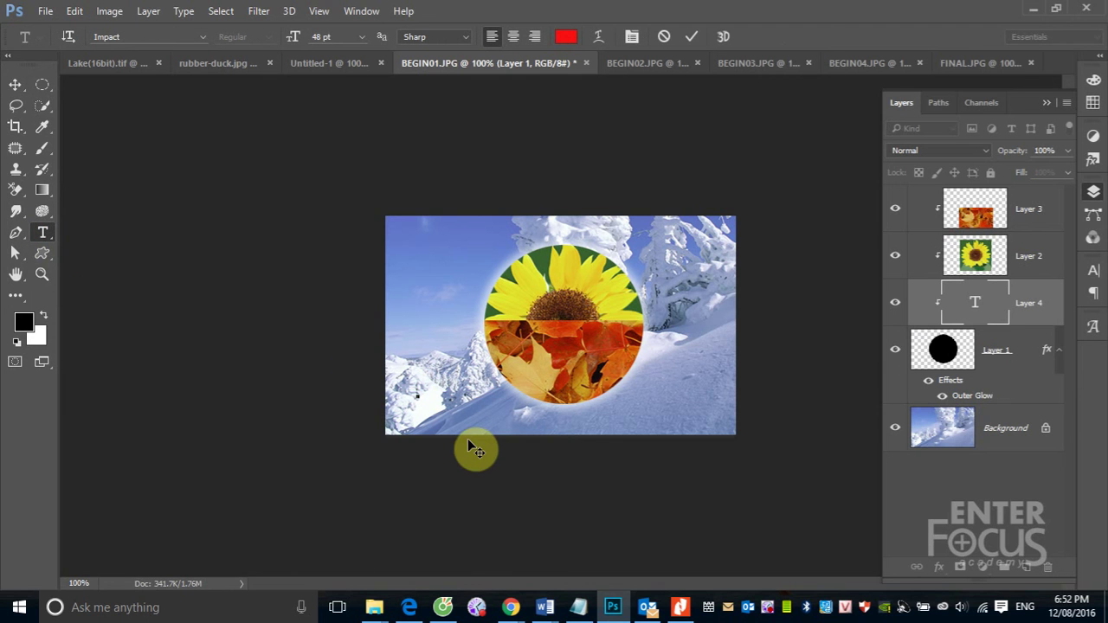
type("SEASO")
left_click(1033, 305)
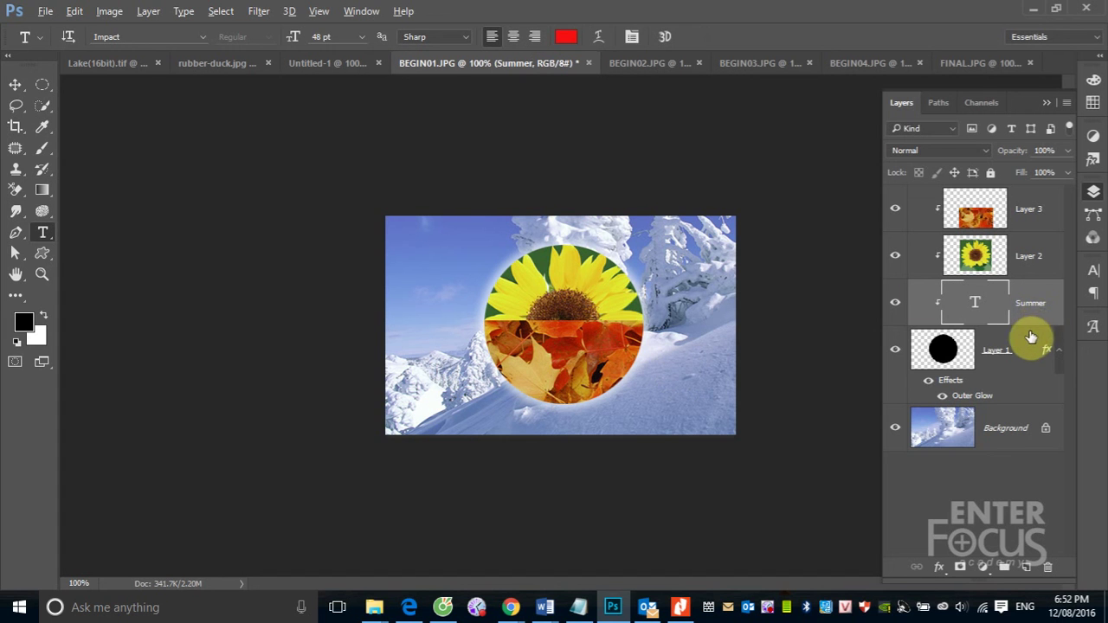
- Move the Summer text layer to the top and re-clip Layers 2 and 3 to the circle
left_click(1032, 326, "alt")
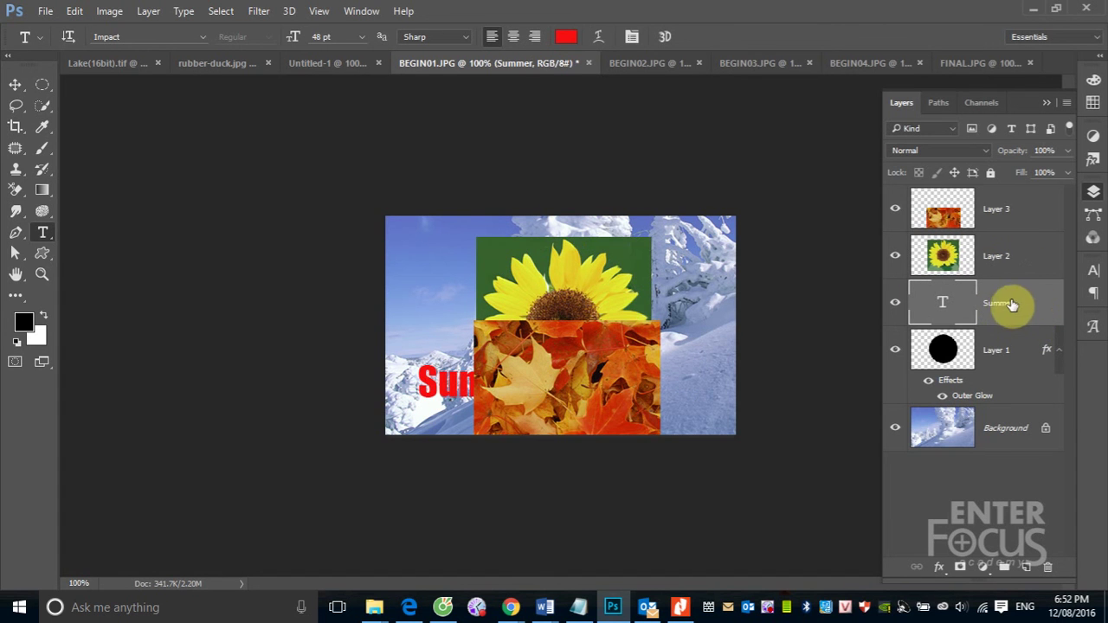
left_click_drag(1009, 302, 1030, 211)
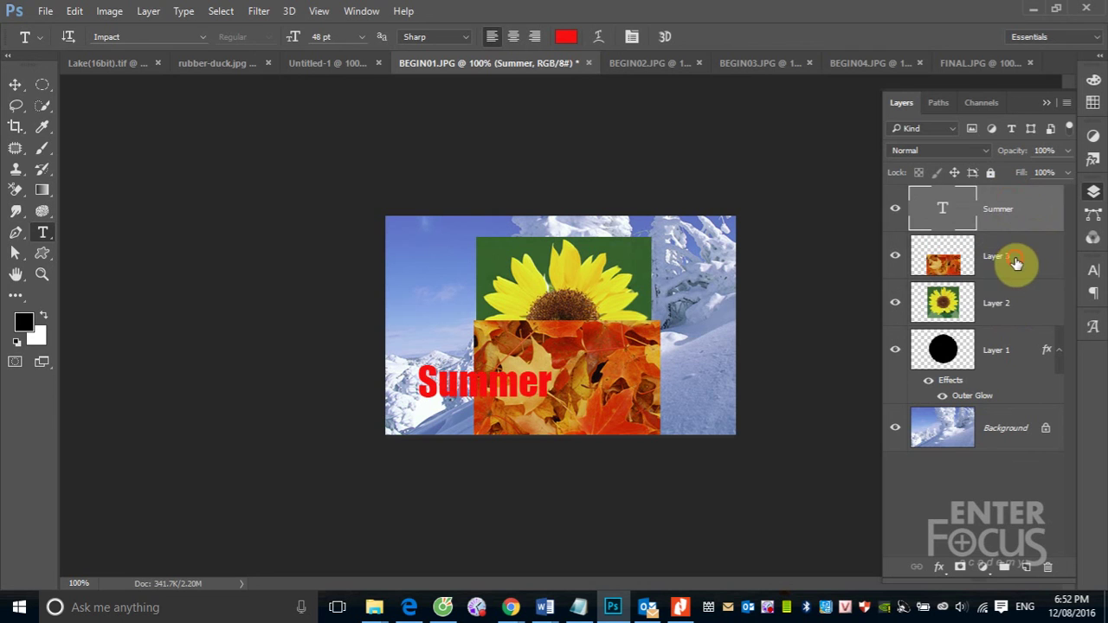
left_click(1017, 263)
left_click(1011, 317, "shift")
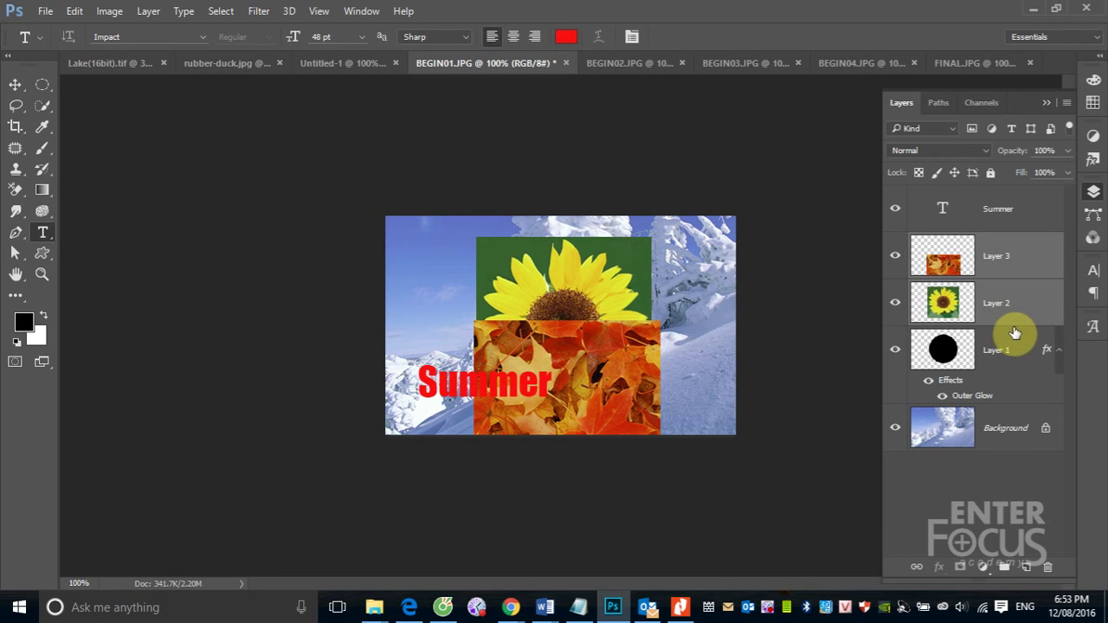
left_click_drag(1017, 331, 1026, 319)
left_click(1022, 325, "alt")
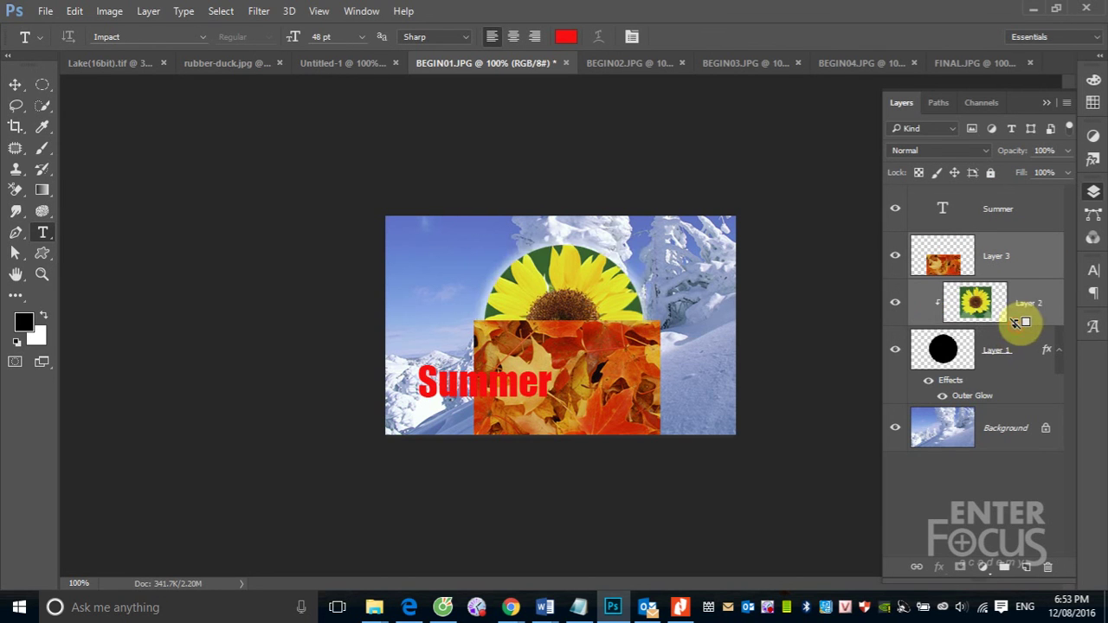
left_click(1039, 270)
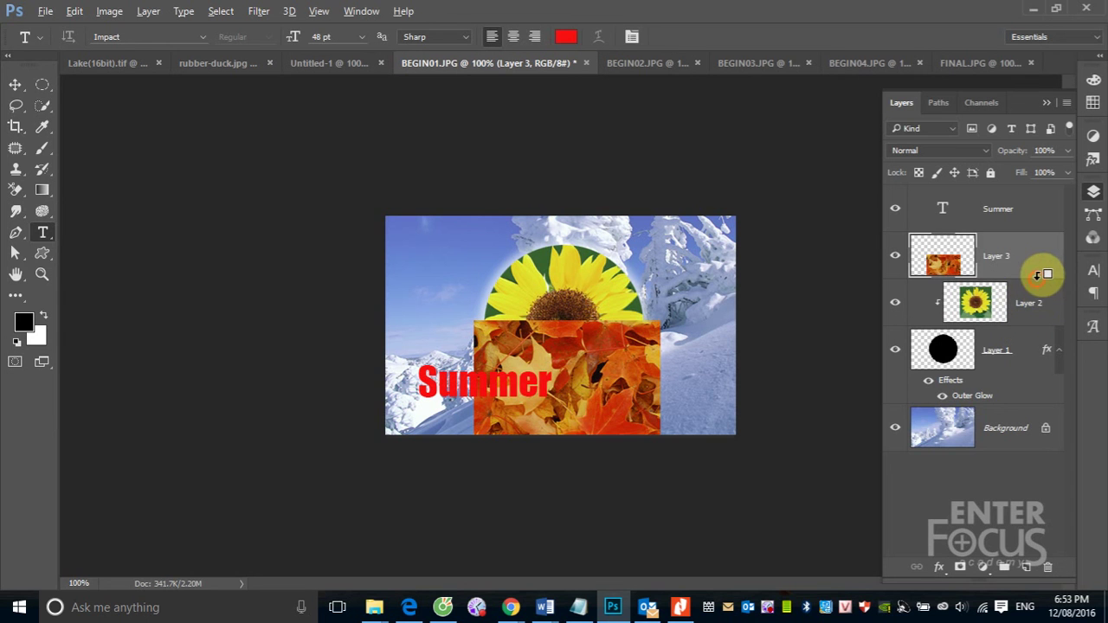
left_click(1038, 276, "alt")
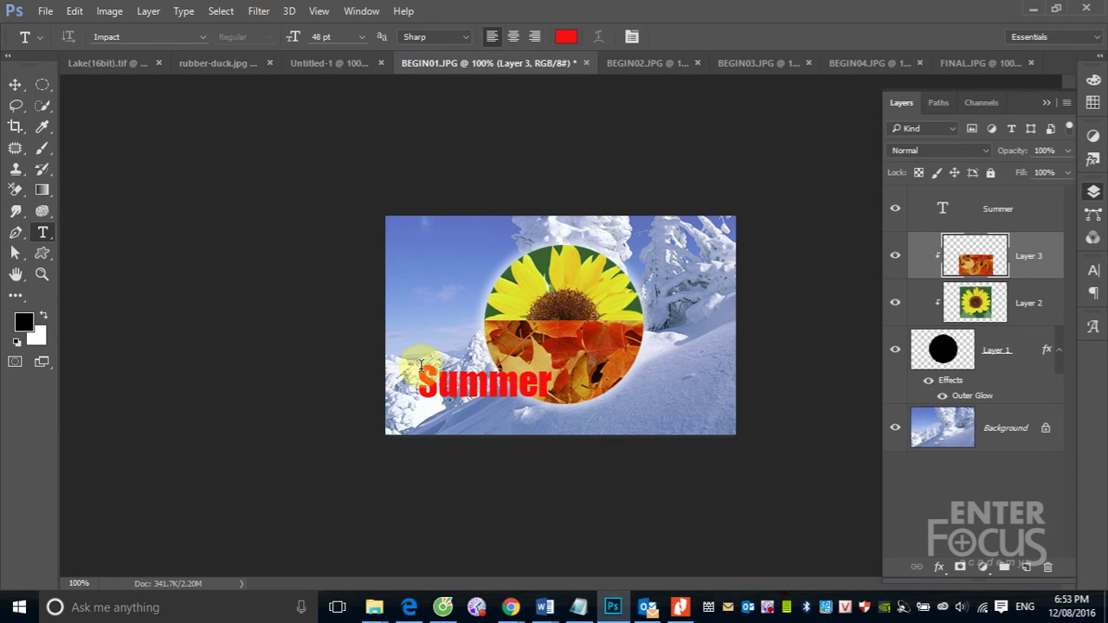
left_click(15, 85)
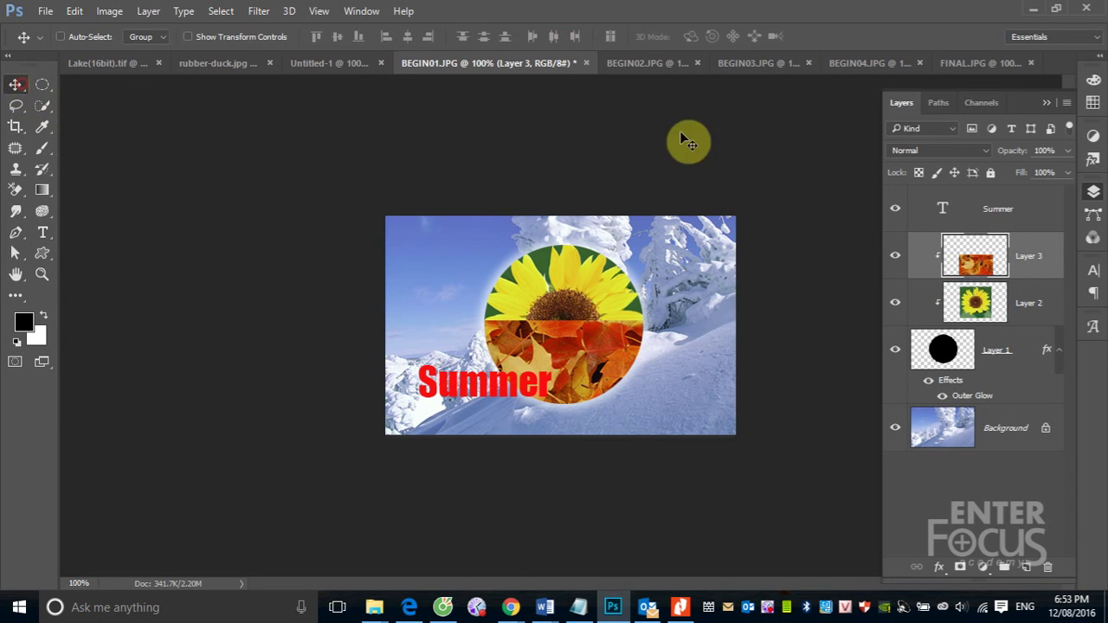
- Drag the BEGIN03 sunflower in as Layer 4, position it over the Summer text, and clip it there
left_click(856, 61)
left_click(709, 62)
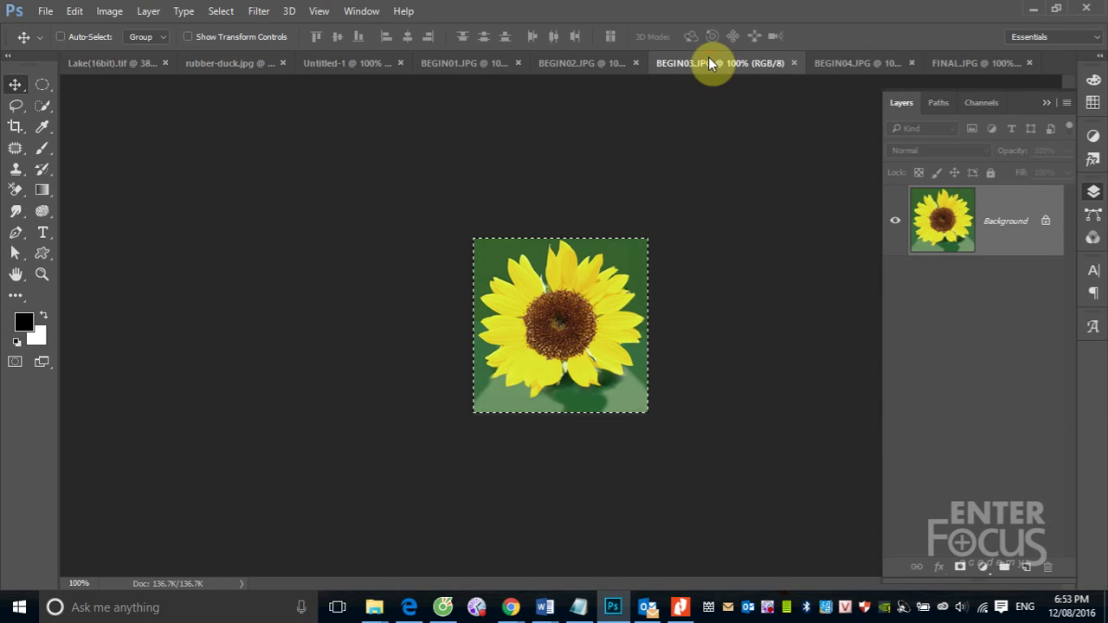
left_click(483, 64)
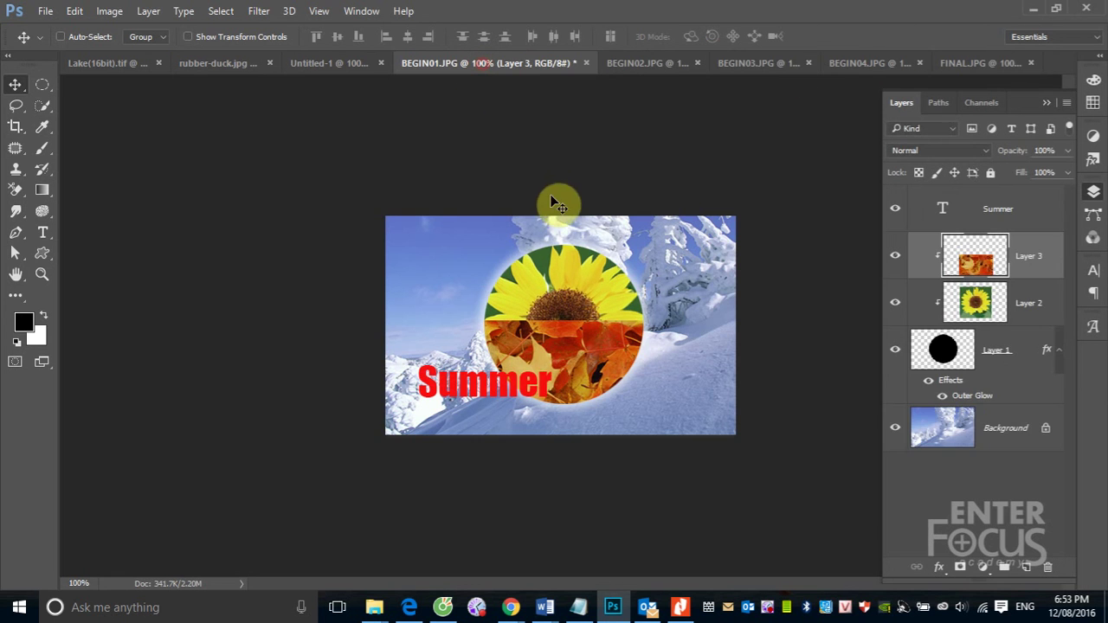
left_click_drag(557, 202, 563, 299)
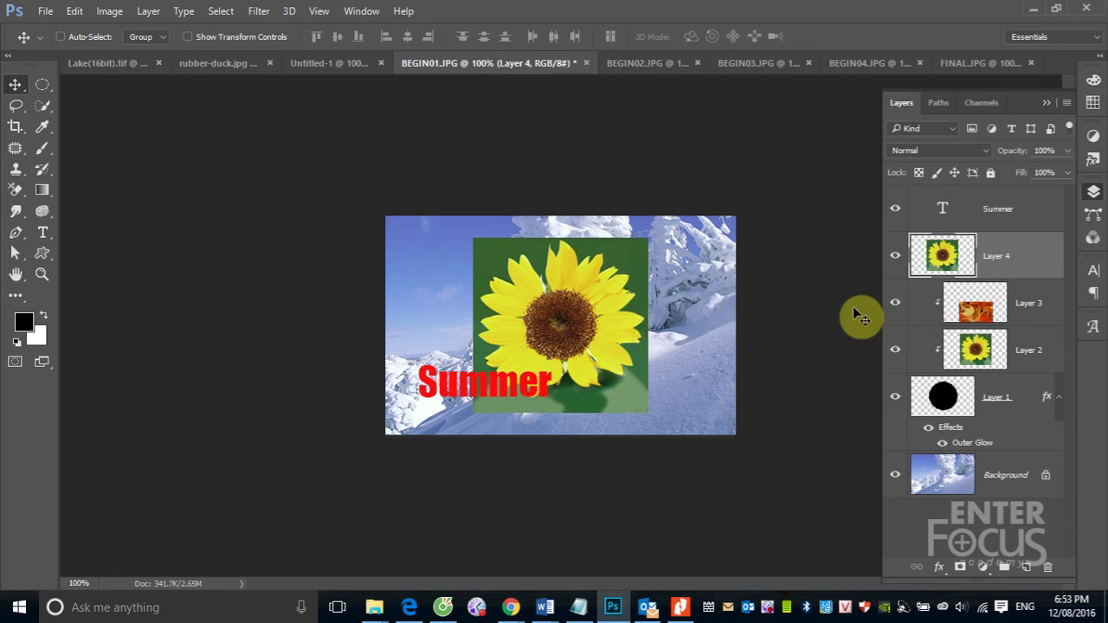
left_click_drag(1030, 275, 1029, 198)
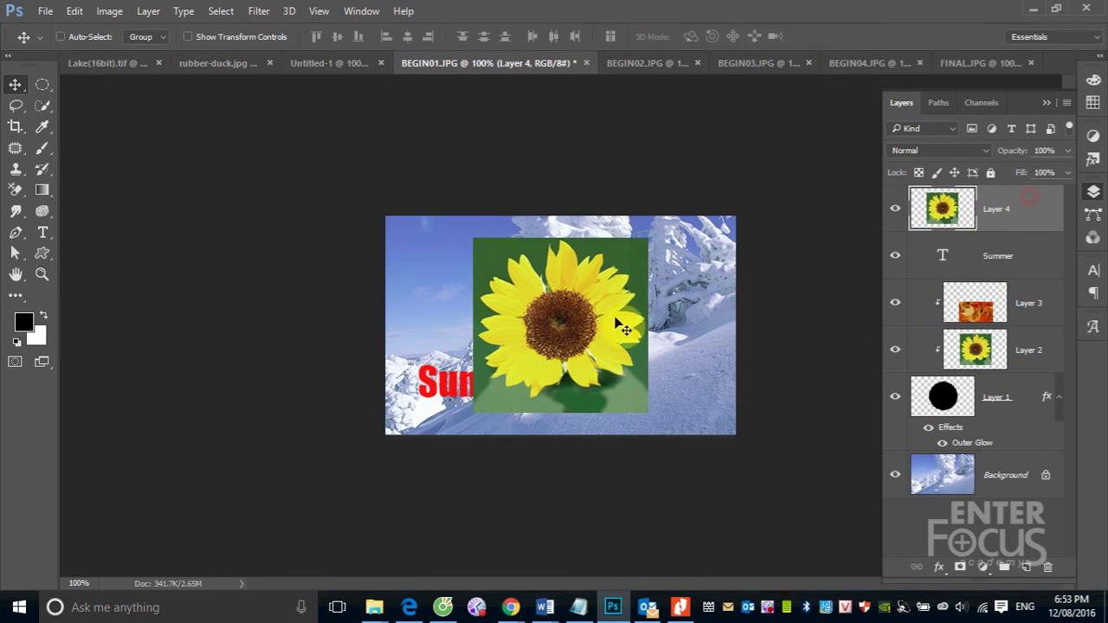
left_click_drag(573, 315, 493, 368)
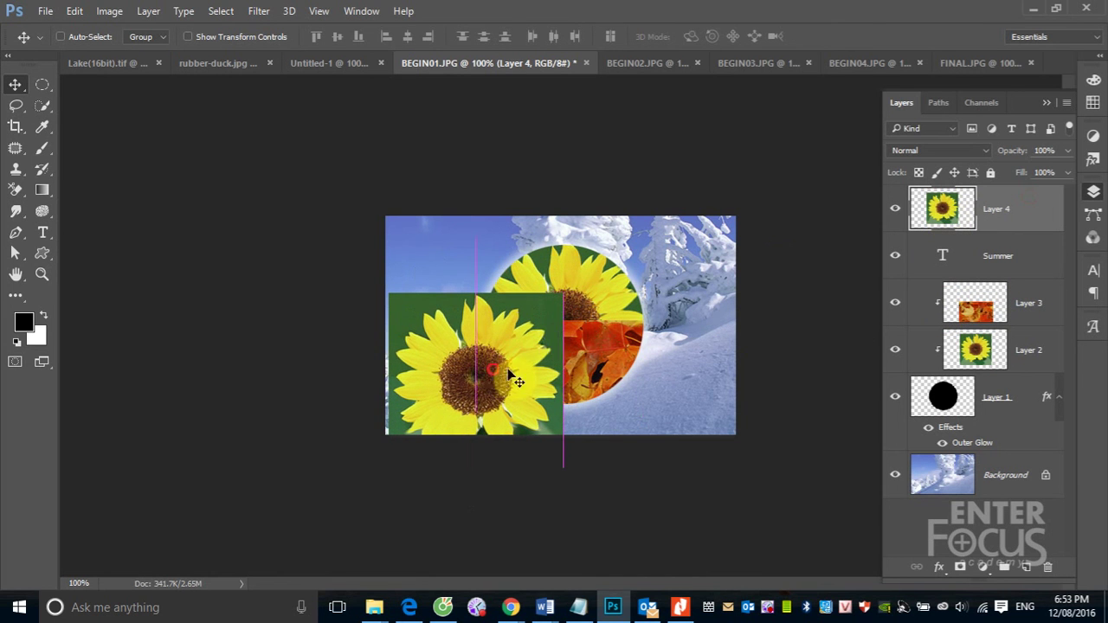
left_click_drag(1034, 227, 1035, 227)
left_click(1033, 228, "alt")
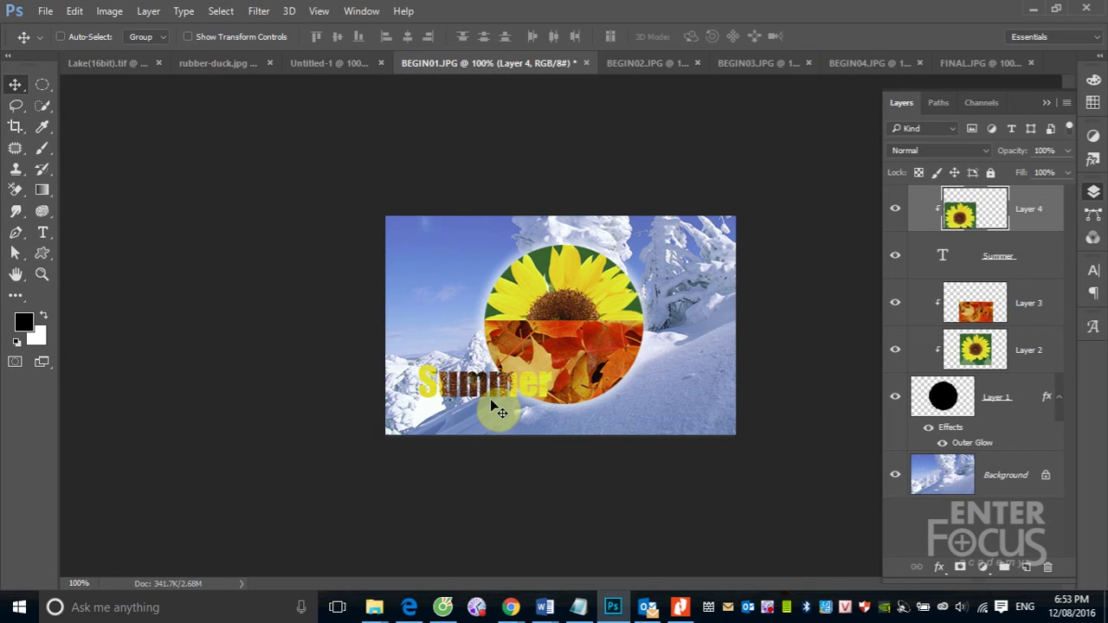
left_click(952, 259)
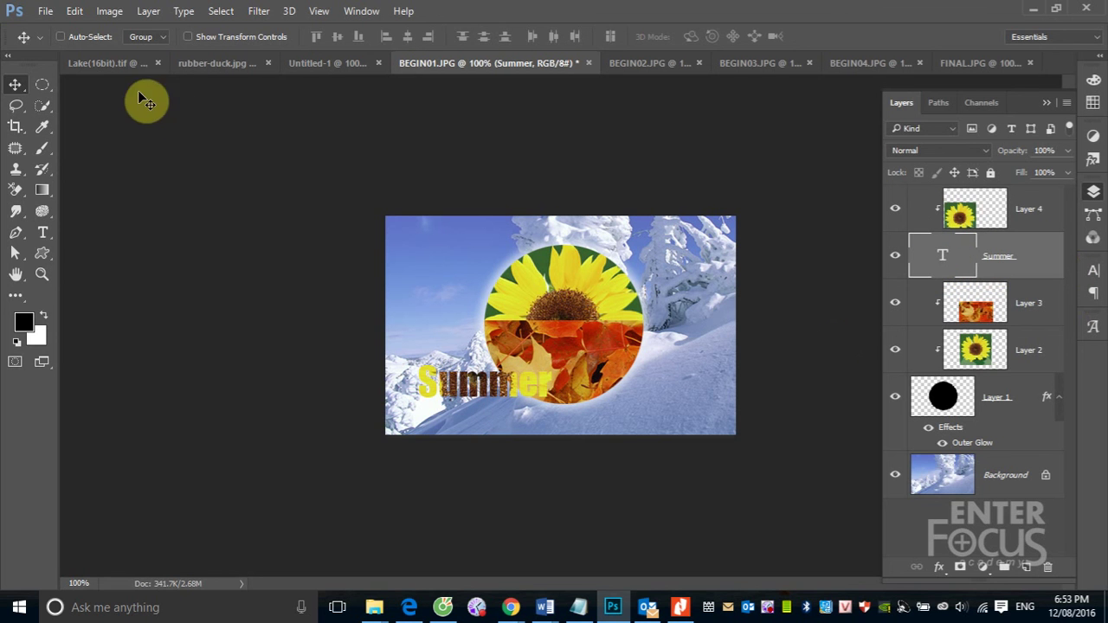
- Apply Bevel & Emboss to the Summer text, then select Layer 4 through Layer 1
left_click(148, 10)
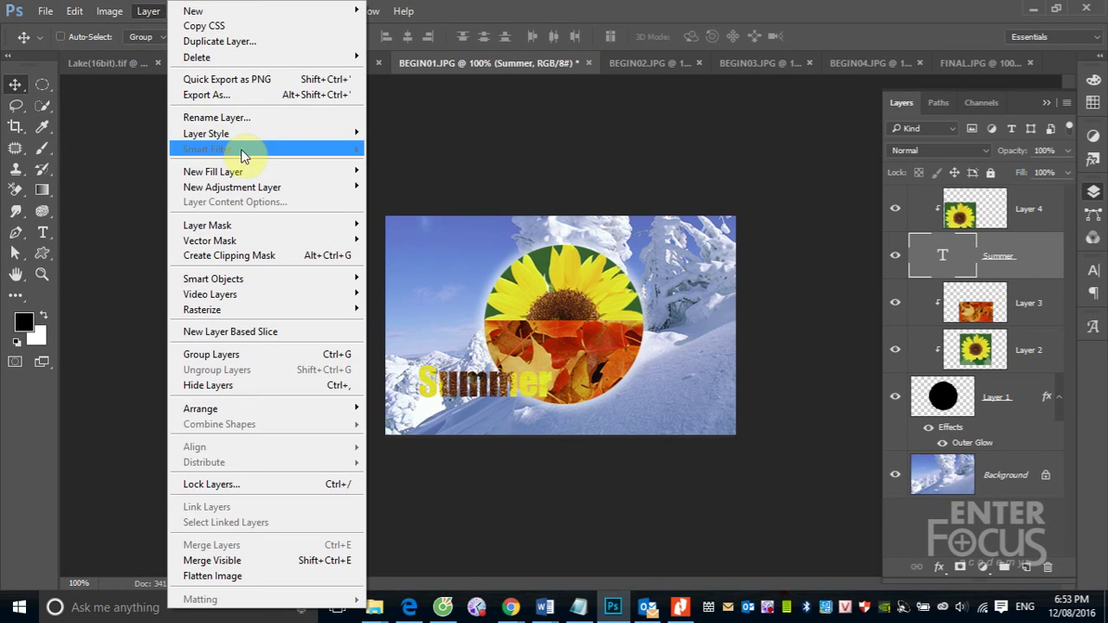
mouse_move(206, 134)
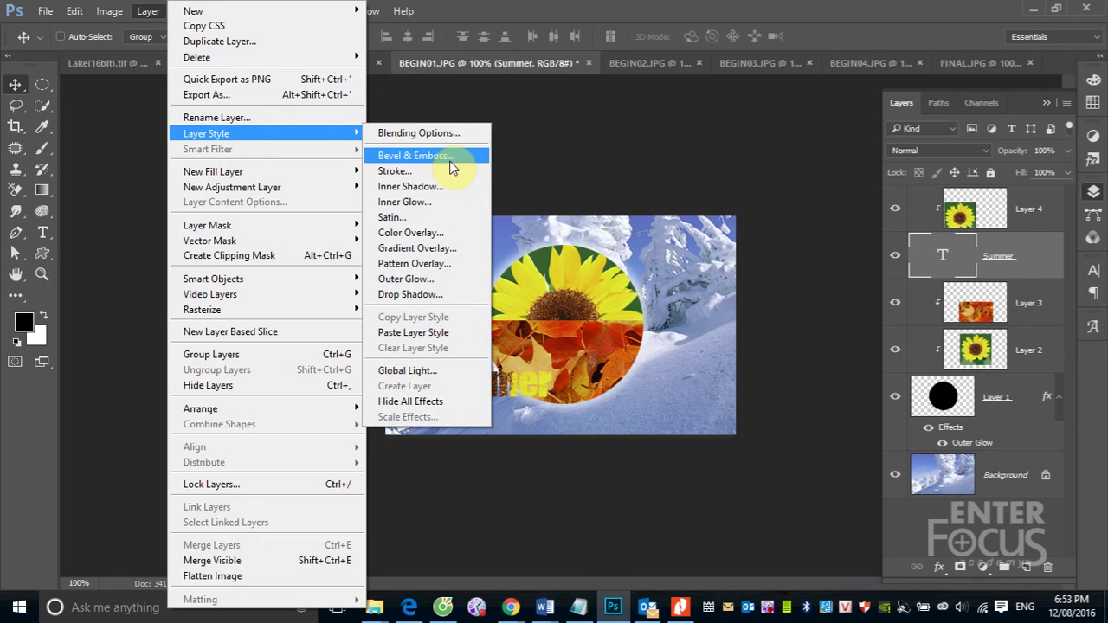
left_click(451, 162)
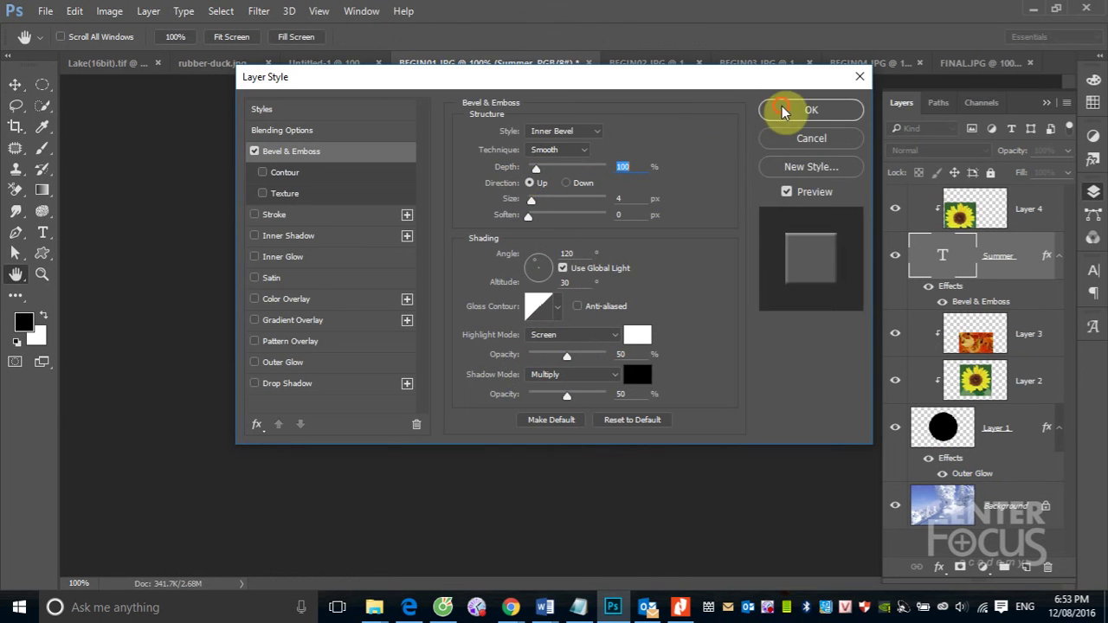
left_click(784, 110)
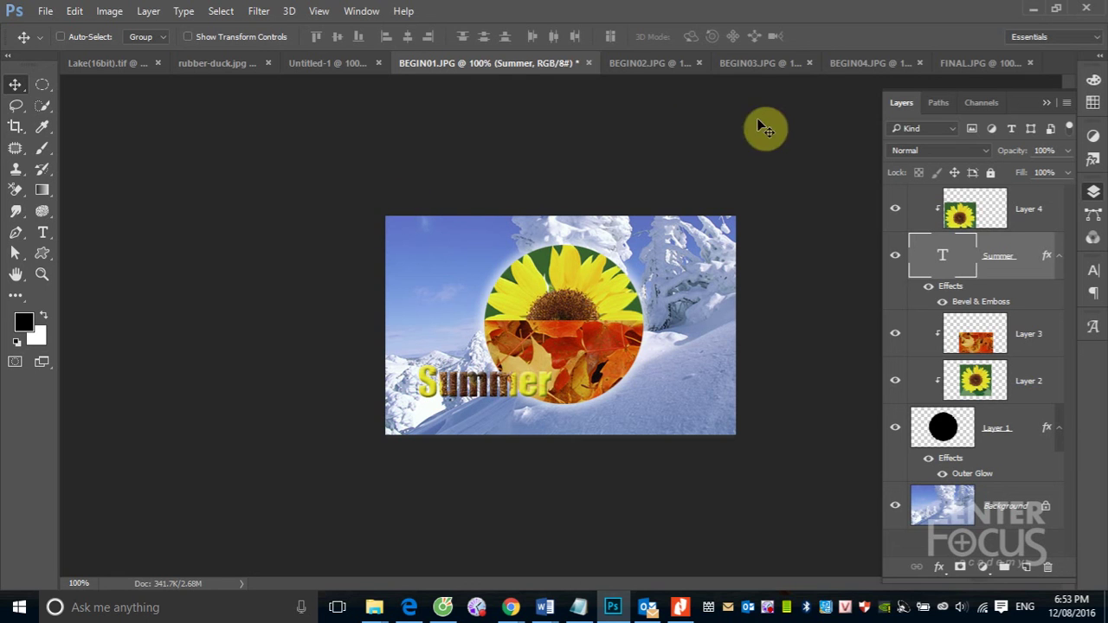
left_click(1060, 215)
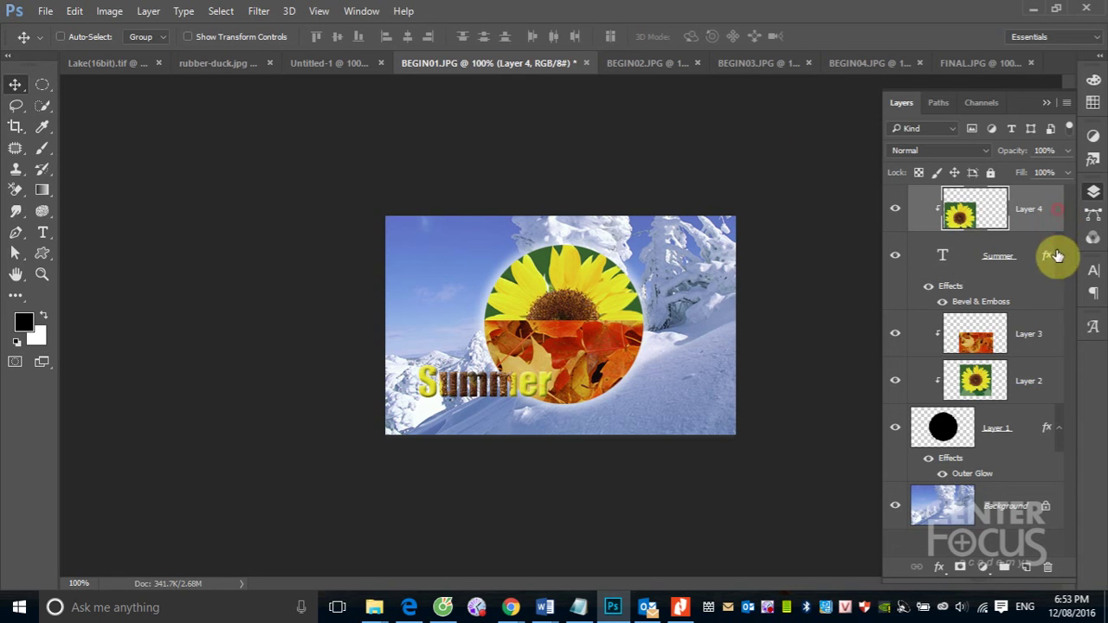
left_click(1024, 459, "shift")
- Delete the selected layers and paste the autumn leaves into BEGIN01 as Layer 1
key("Delete")
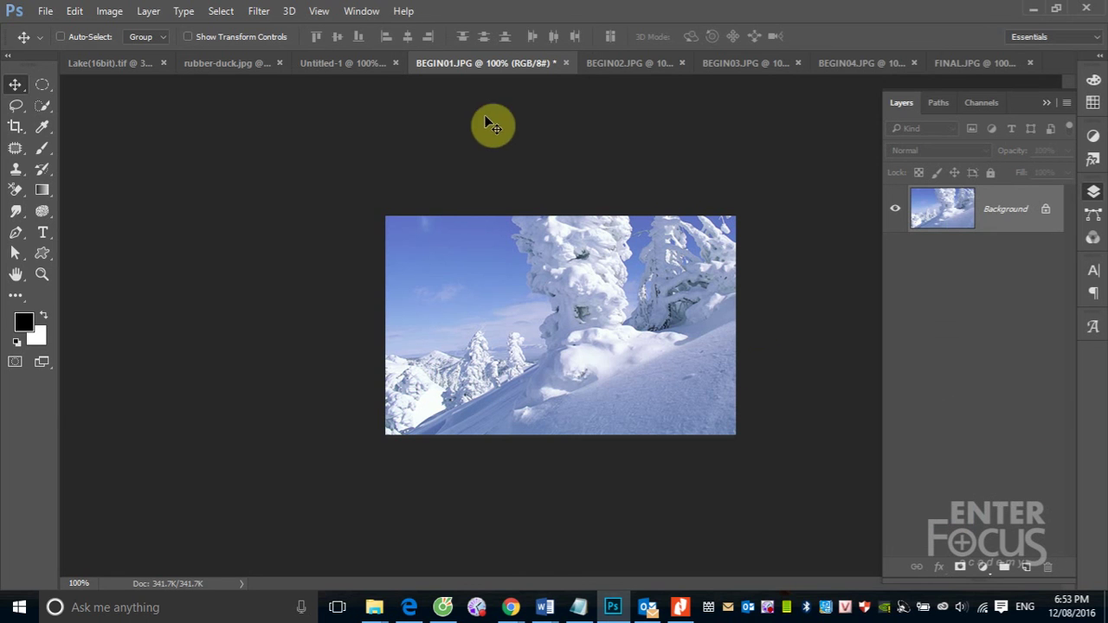
left_click(857, 66)
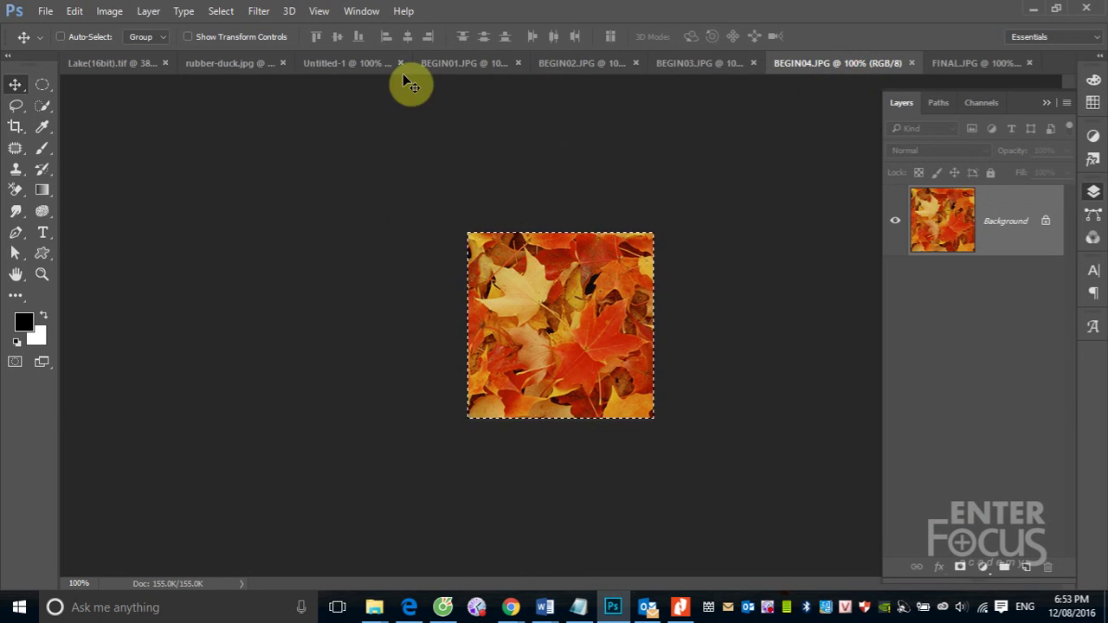
left_click(366, 66)
left_click(528, 64)
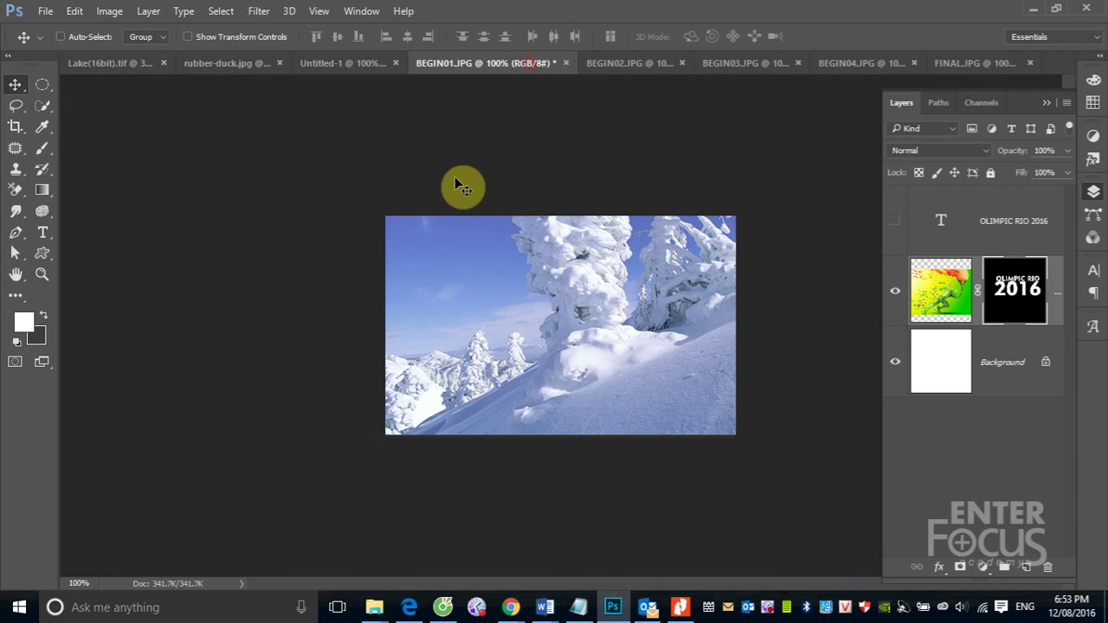
key("ctrl+v")
- Paste the sunflower into BEGIN01 as Layer 2 above the leaves
left_click(753, 65)
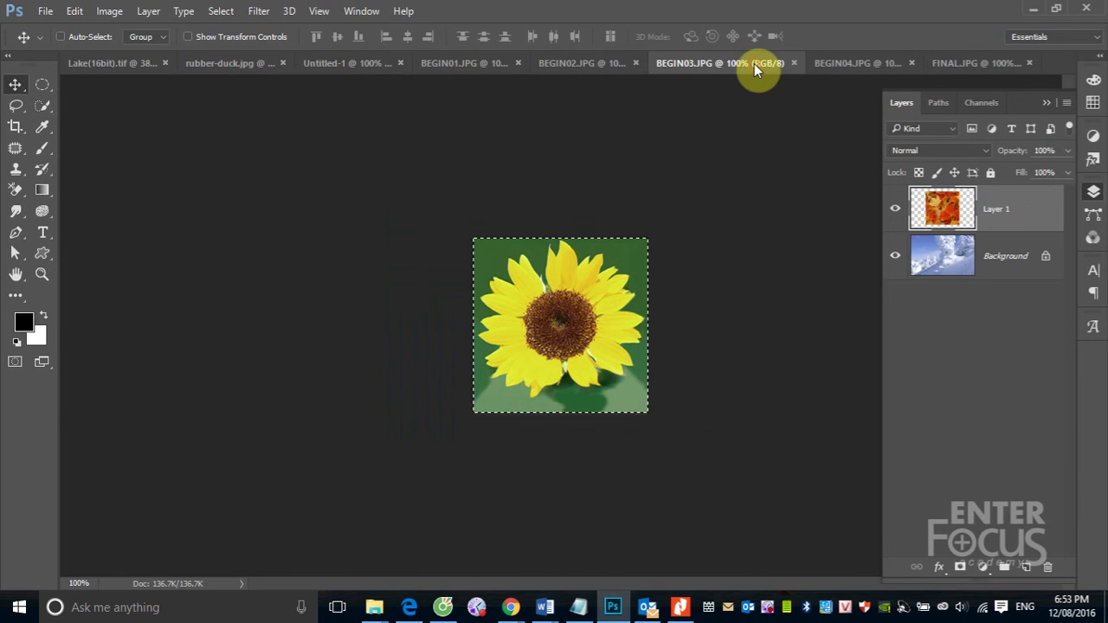
left_click(578, 65)
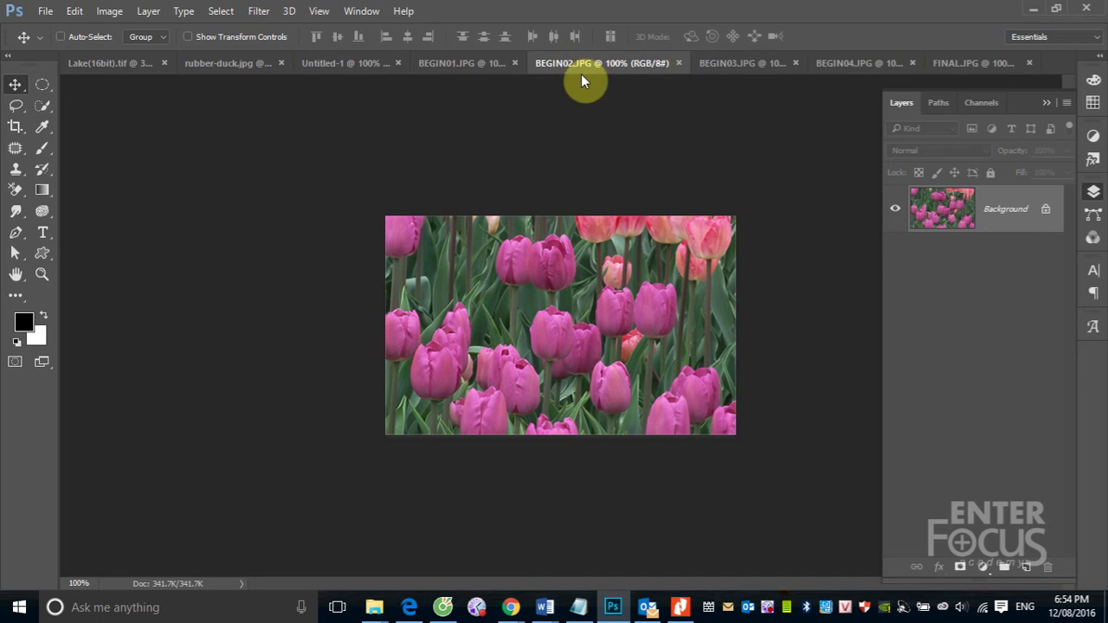
left_click(485, 65)
key("ctrl+v")
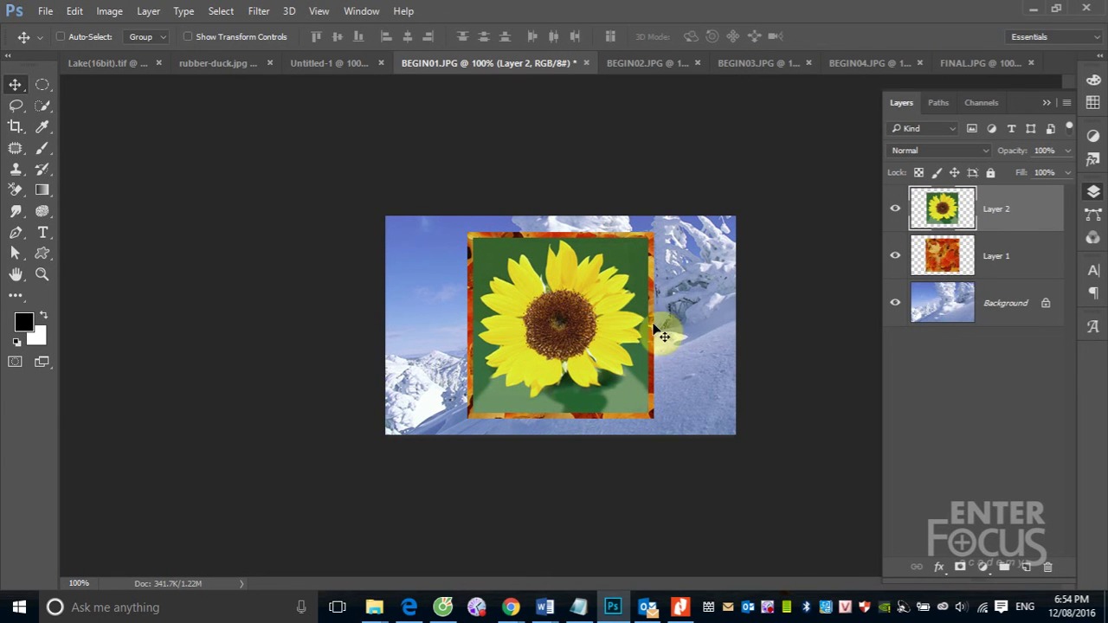
- Draw an elliptical selection around the sunflower and add it as Layer 2's mask
left_click(41, 84)
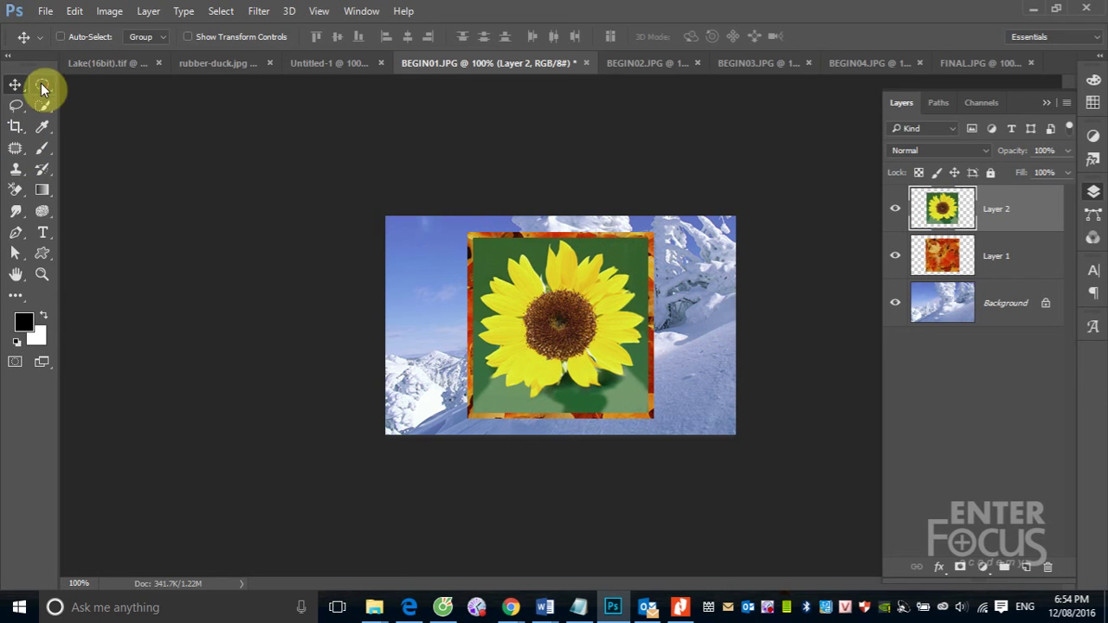
mouse_move(525, 290)
left_mouse_down()
mouse_move(621, 390)
mouse_move(651, 400)
left_mouse_up()
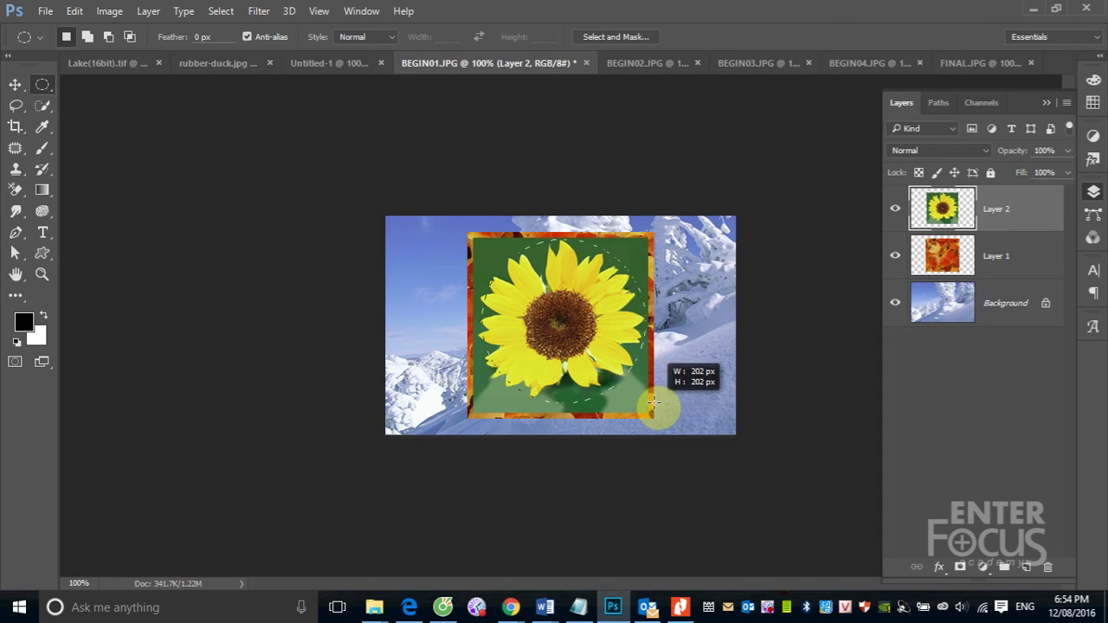
left_click_drag(651, 400, 652, 410)
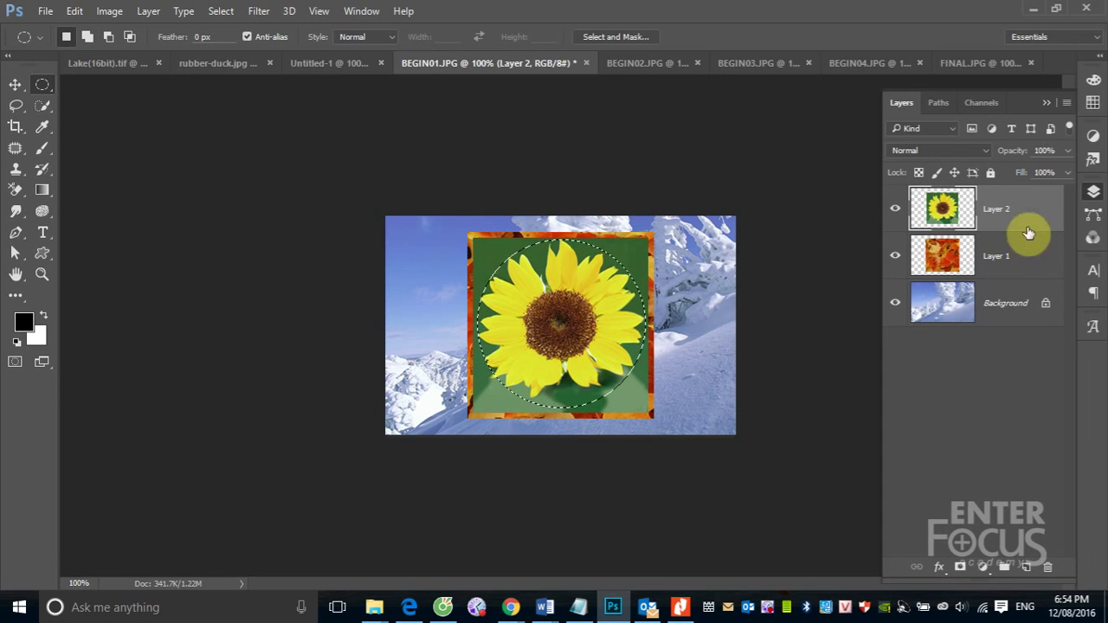
left_click(961, 569)
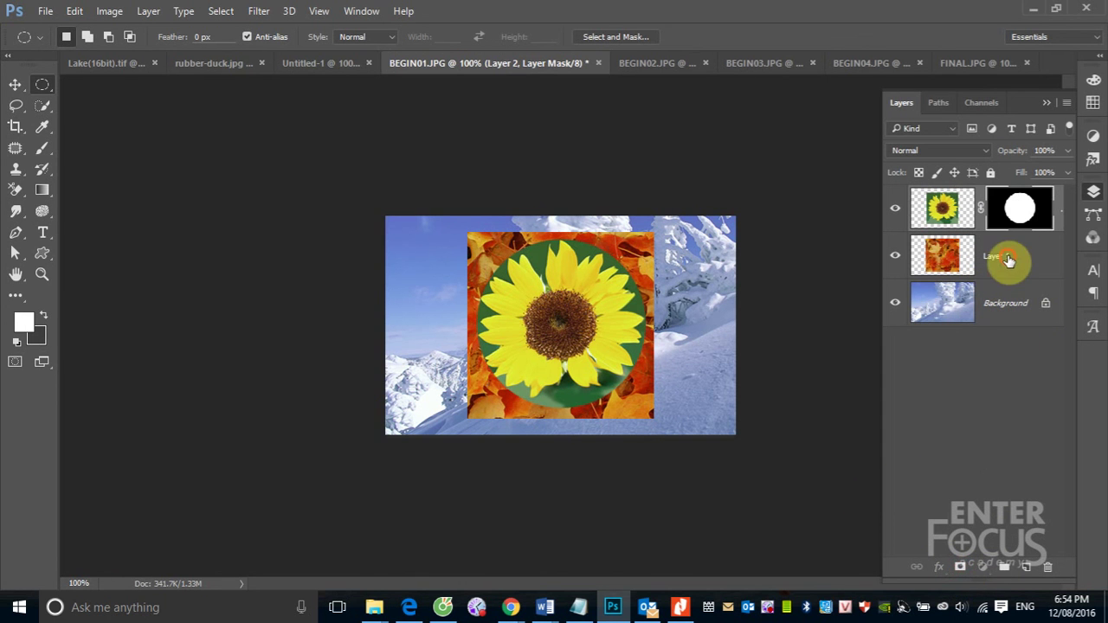
- Give the autumn leaves Layer 1 the same circular mask, loaded from the sunflower mask
left_click(1008, 257)
left_click(1022, 221, "ctrl")
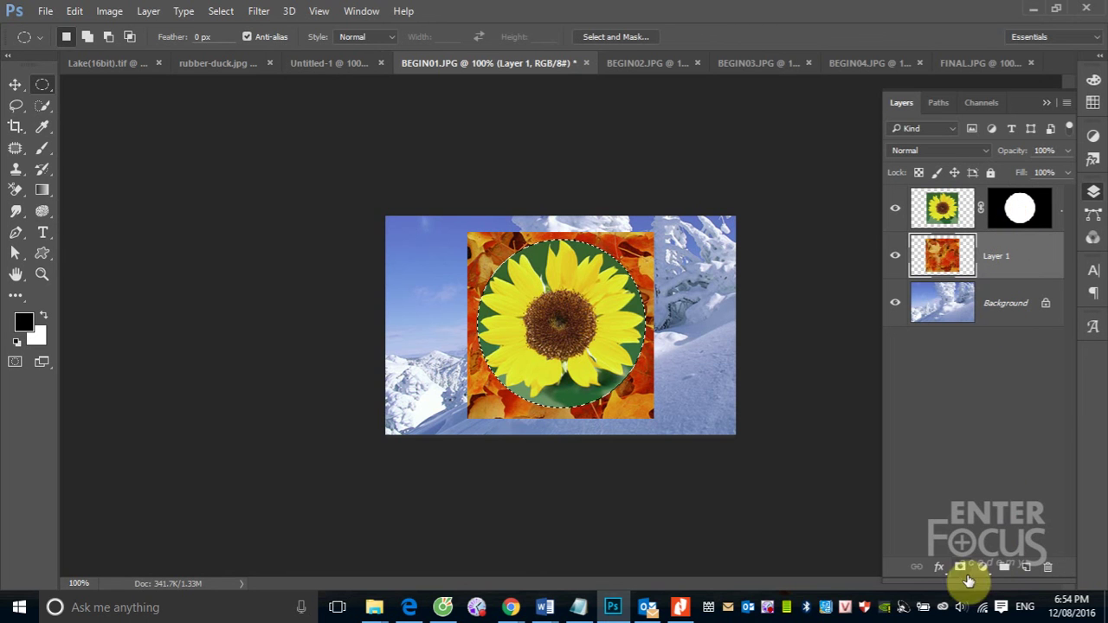
left_click(949, 552)
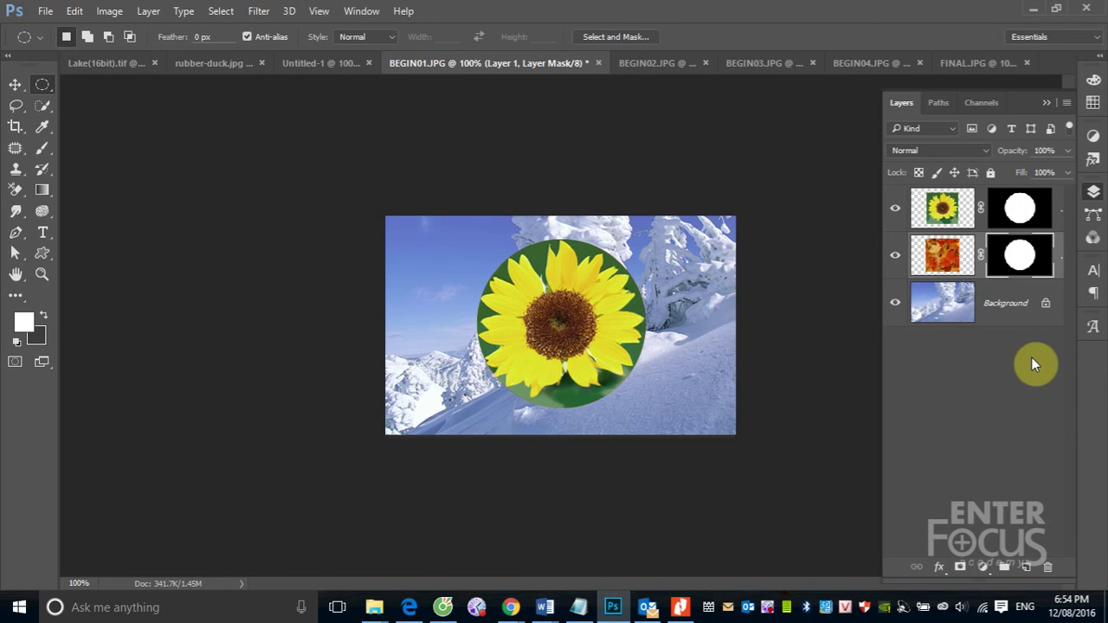
left_click(936, 214)
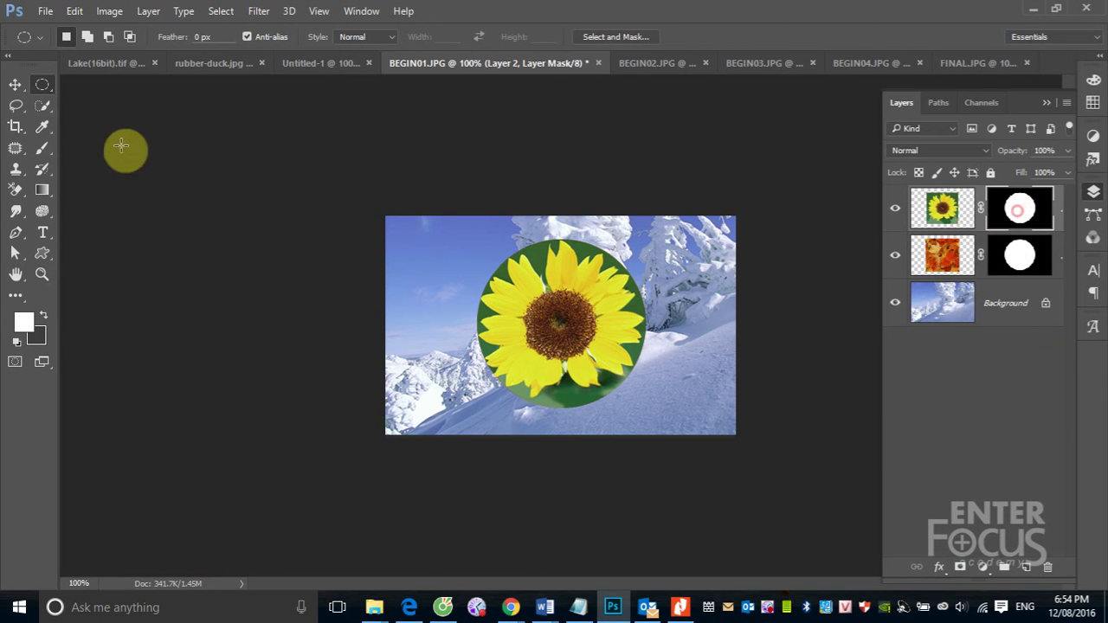
- Fill a rectangle over the circle's lower half with black on the sunflower mask, then deselect
right_click(43, 86)
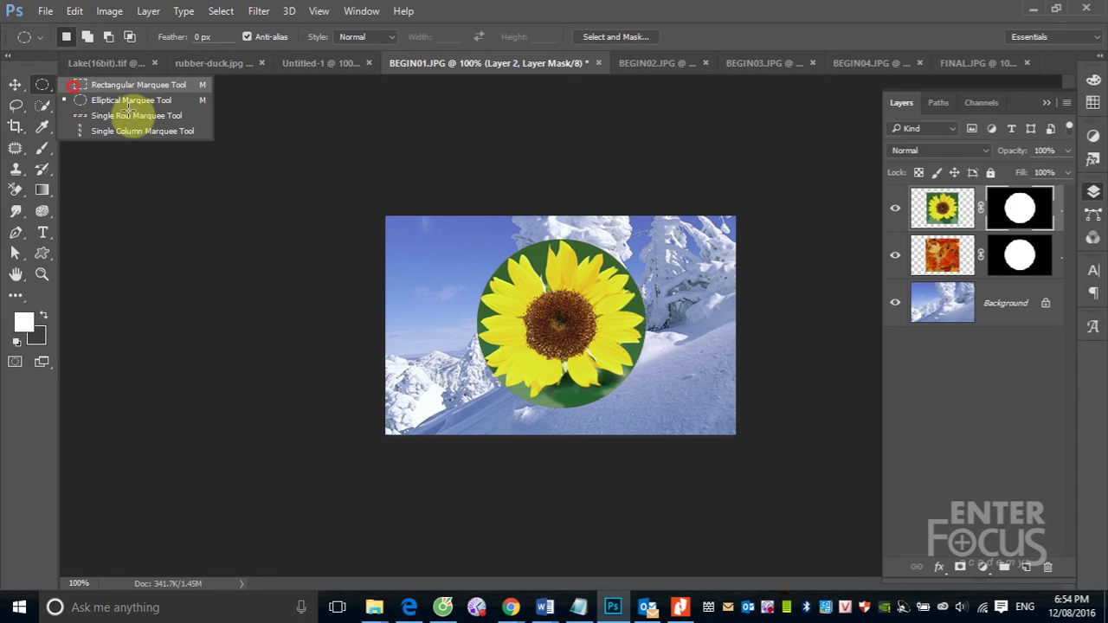
left_click(113, 84)
left_click_drag(466, 327, 700, 423)
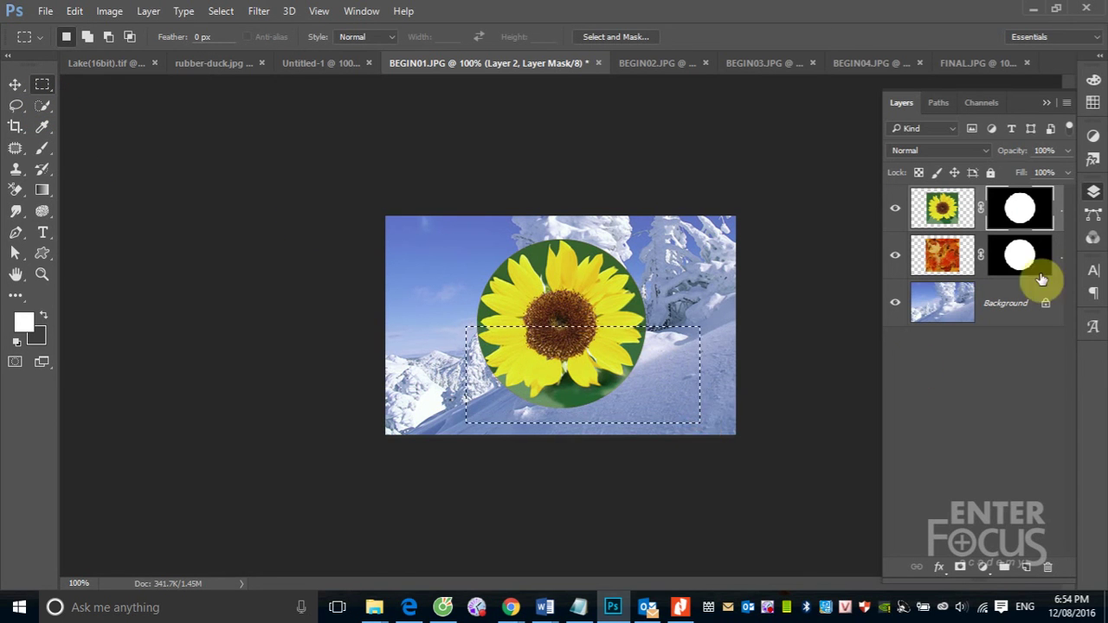
left_click(75, 10)
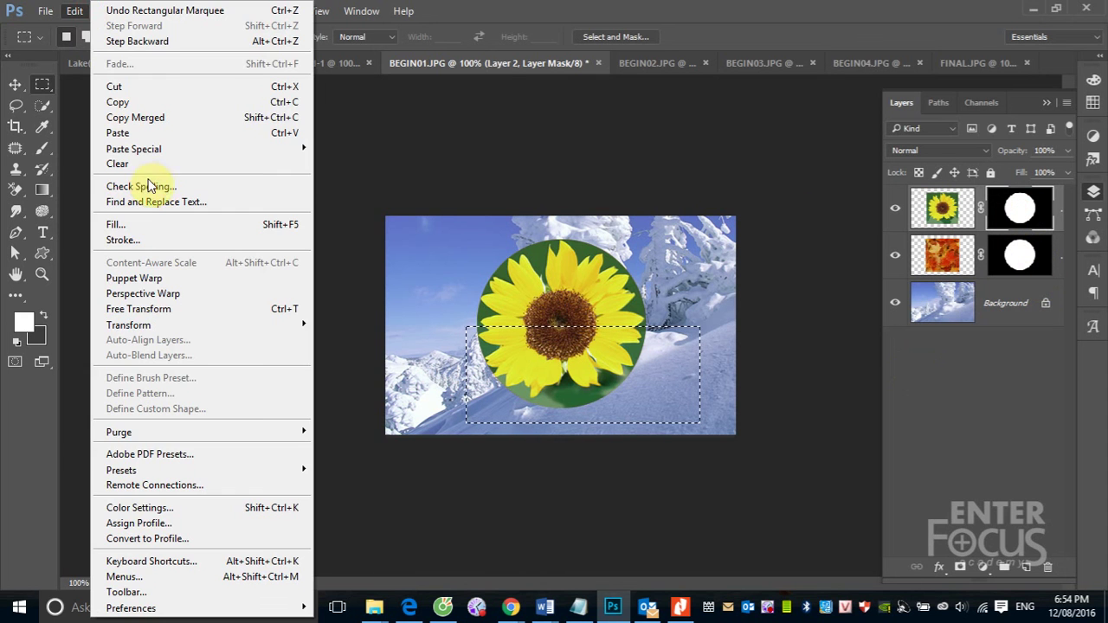
left_click(129, 218)
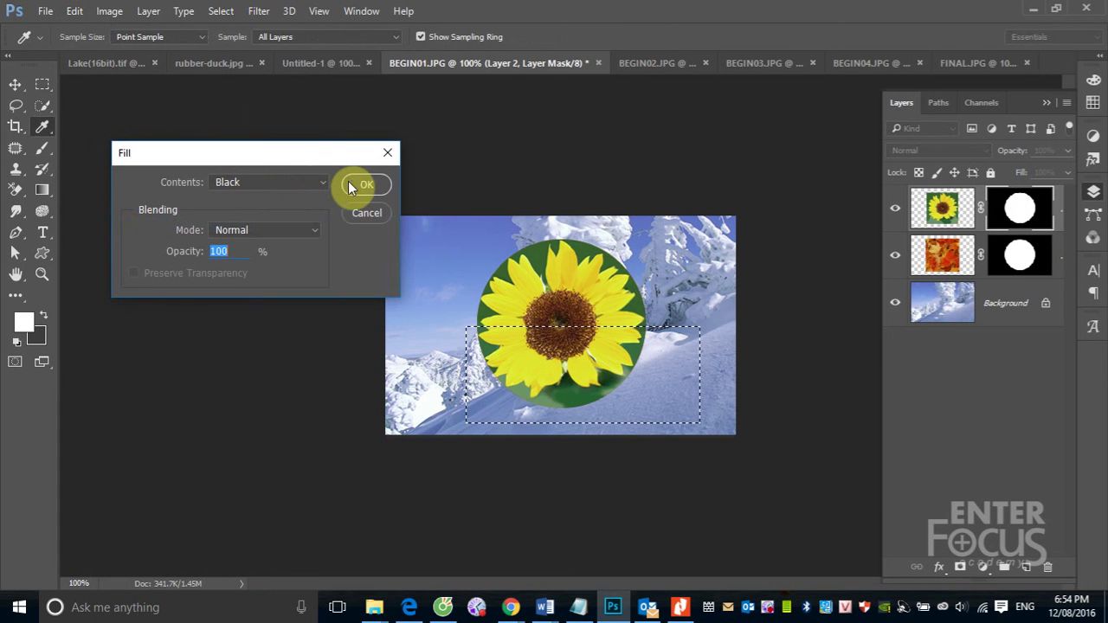
left_click(359, 183)
key("ctrl+d")
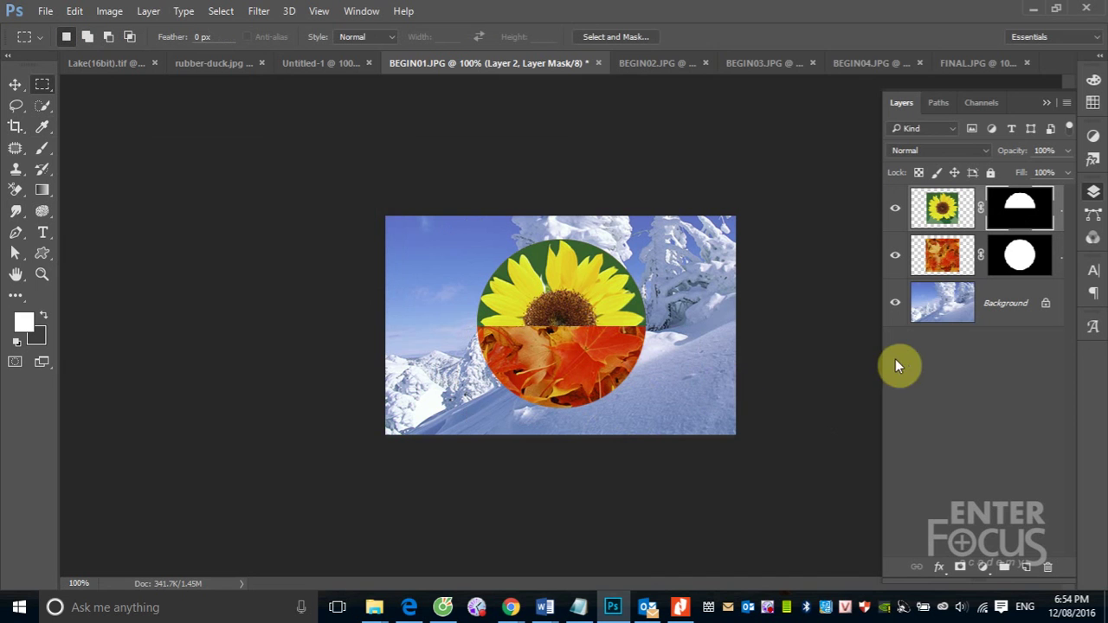
left_click(942, 260)
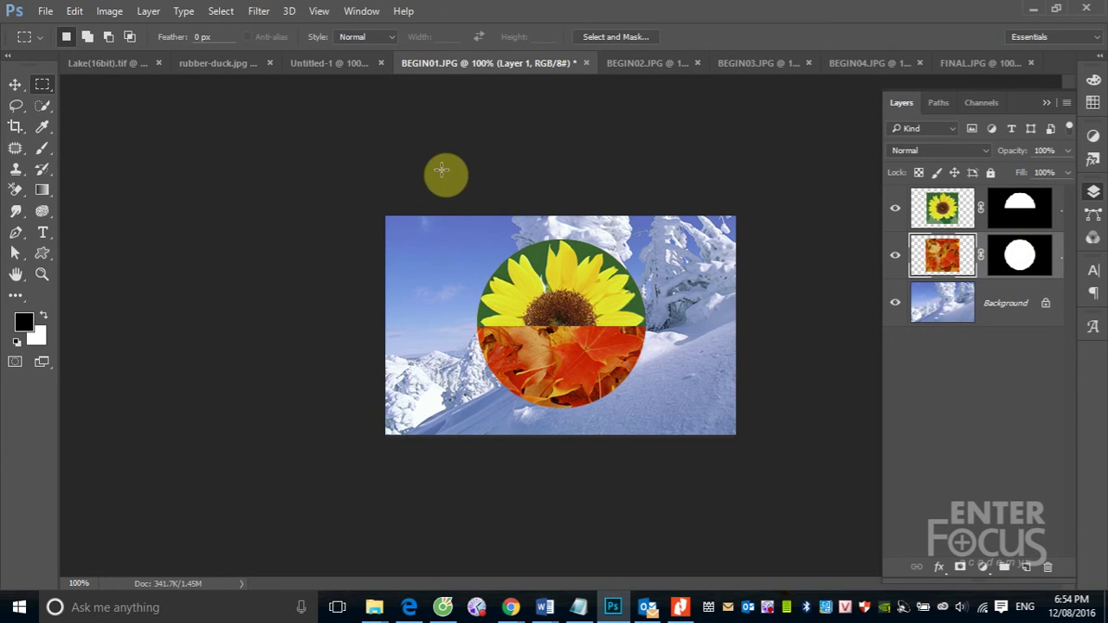
- Apply a white Outer Glow to the autumn-leaves layer, then bring up BEGIN04.JPG
left_click(148, 10)
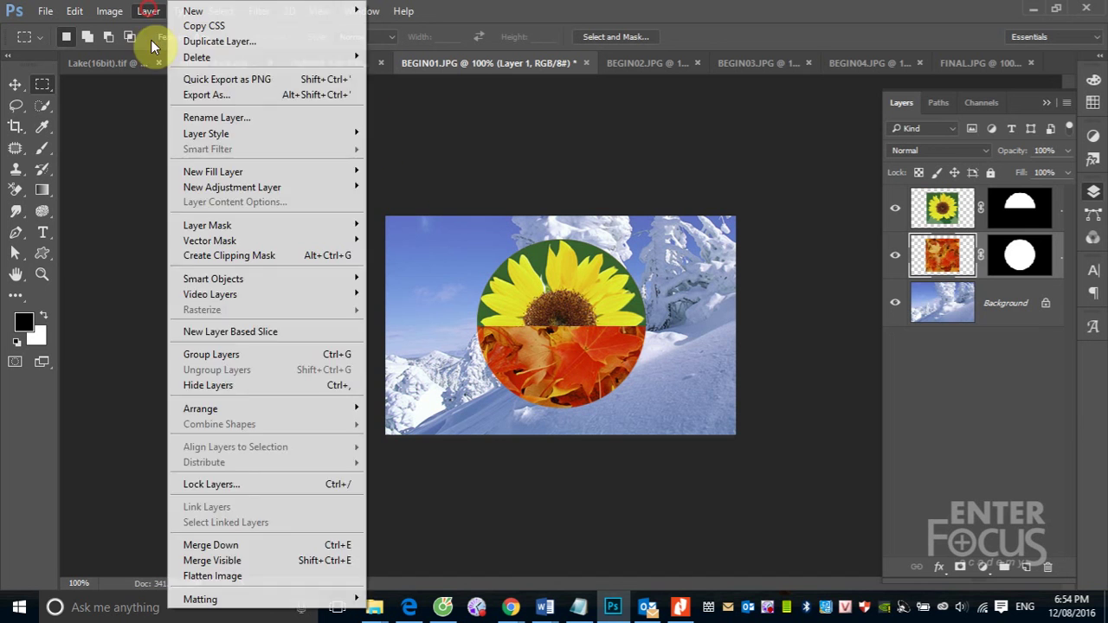
mouse_move(206, 134)
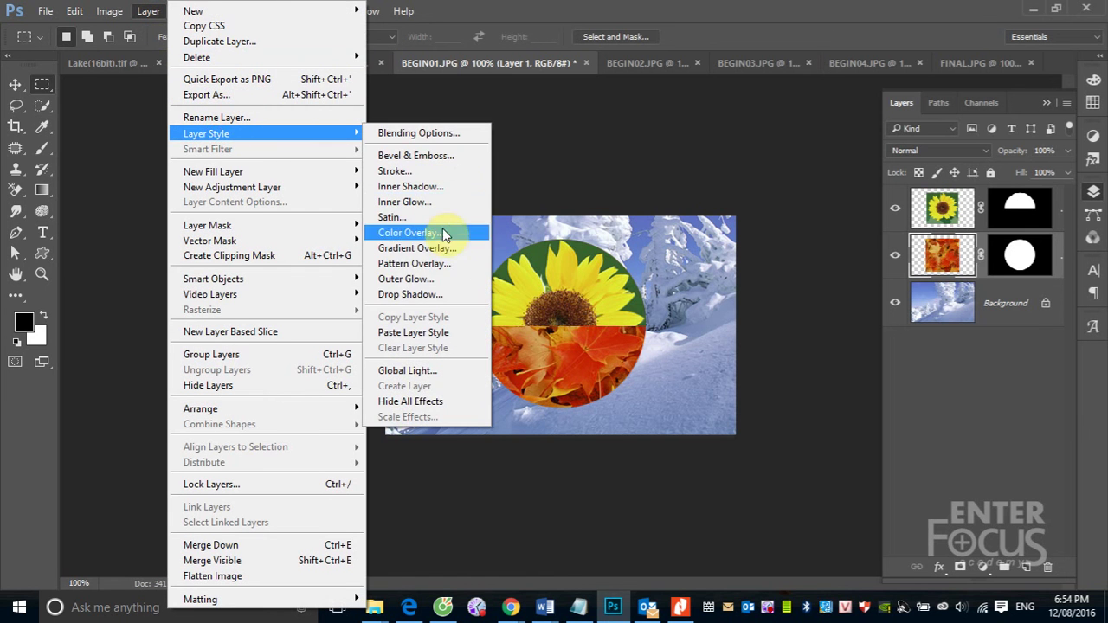
left_click(422, 281)
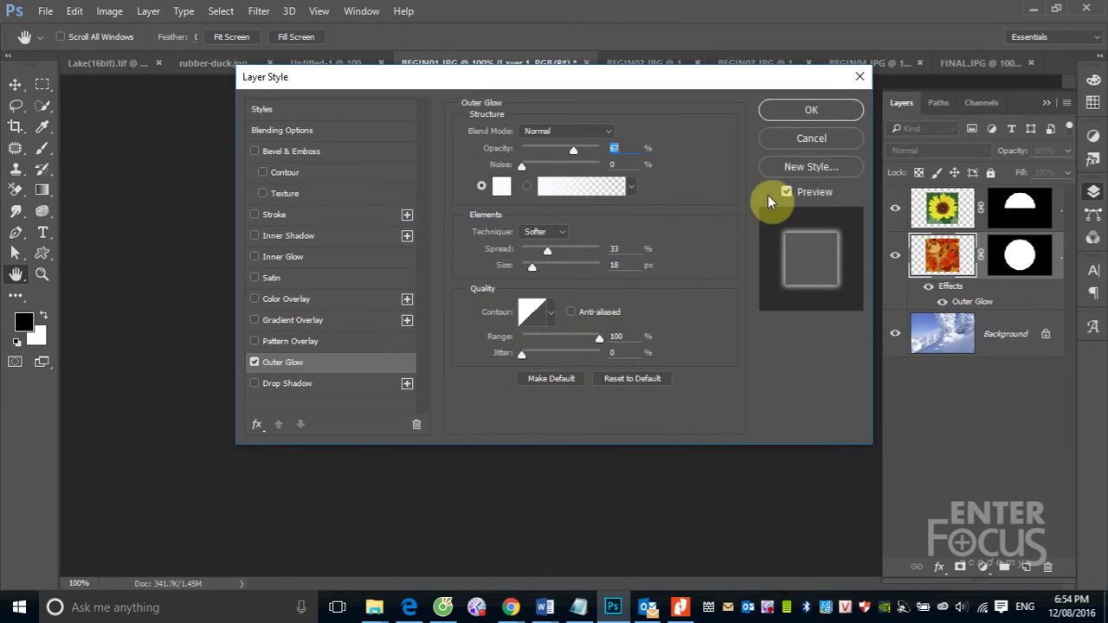
left_click(782, 109)
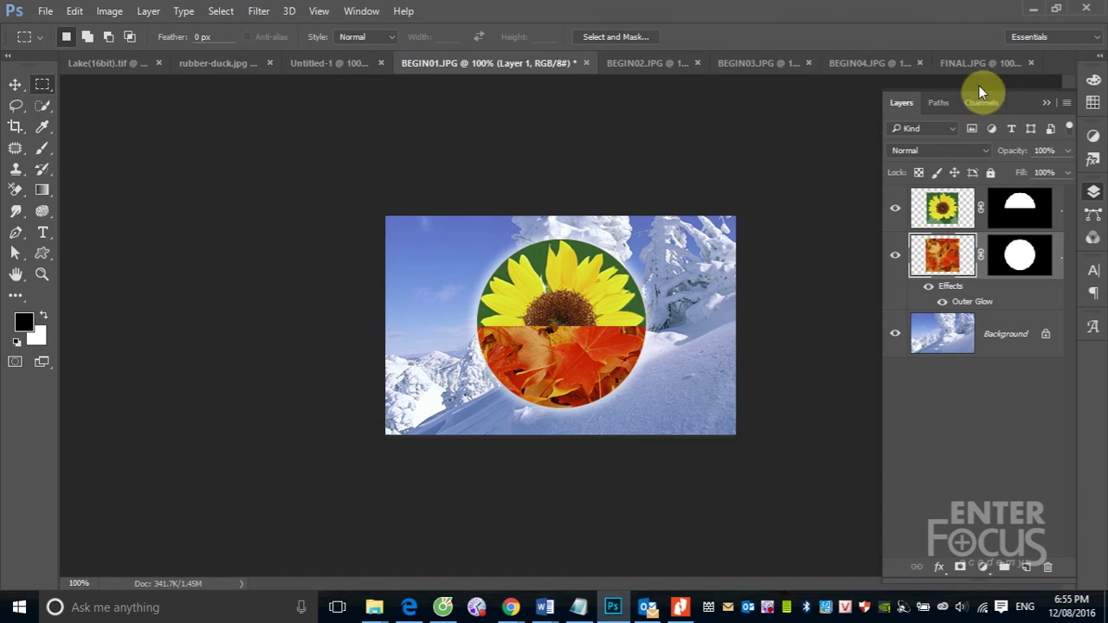
left_click(847, 62)
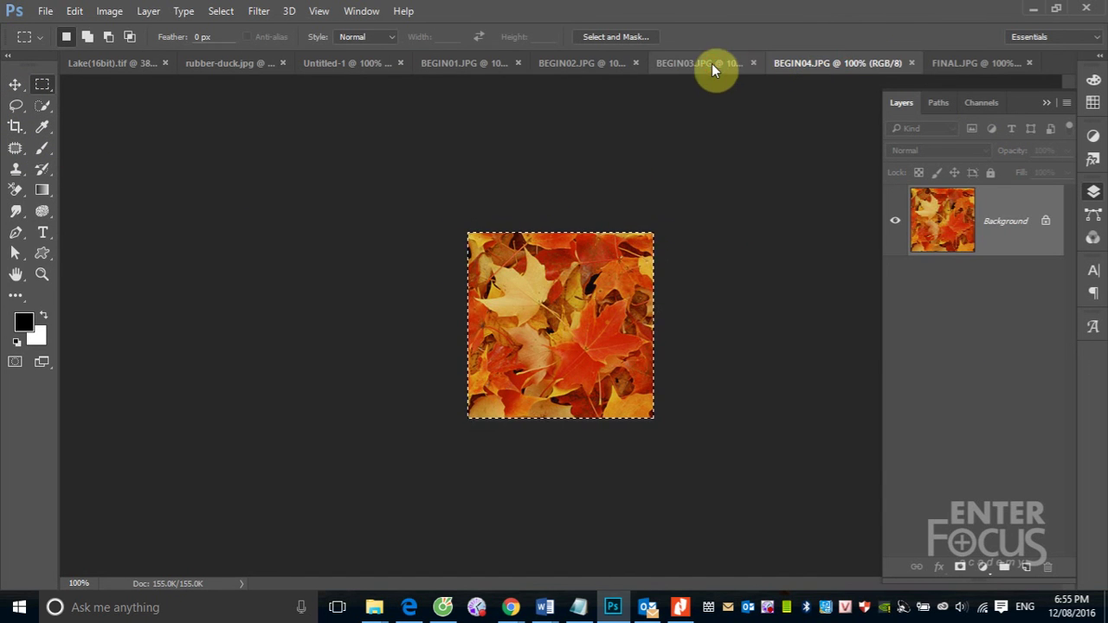
- Copy the sunflower picture into BEGIN01 as Layer 3, raise it to the top, and shift it lower left
left_click(710, 64)
mouse_move(700, 83)
left_mouse_down()
mouse_move(459, 75)
mouse_move(475, 217)
left_mouse_up()
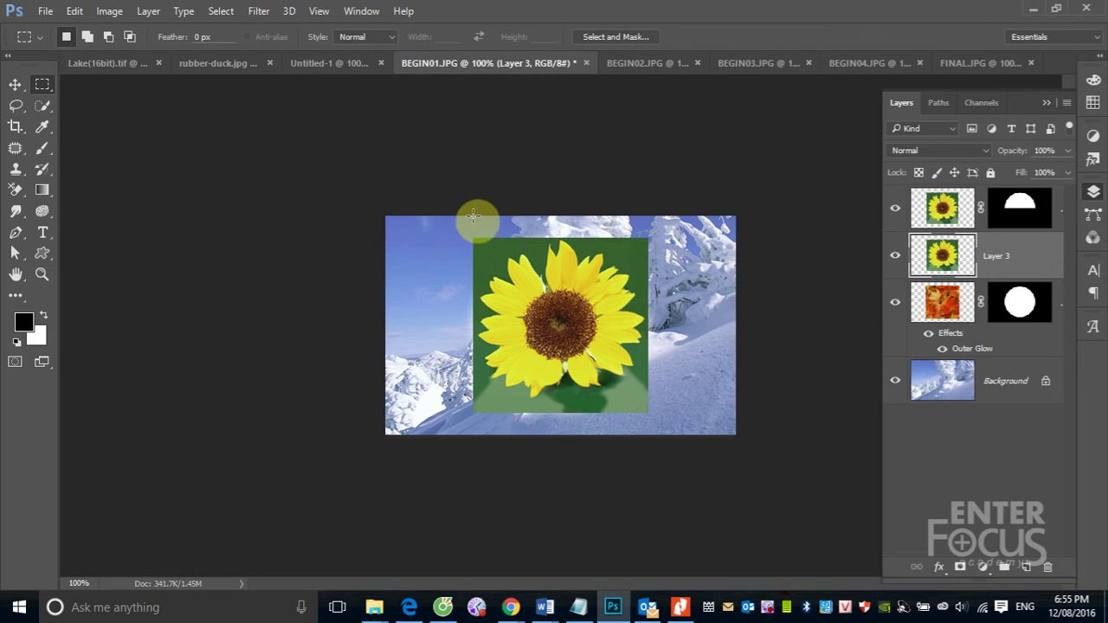
left_click(15, 84)
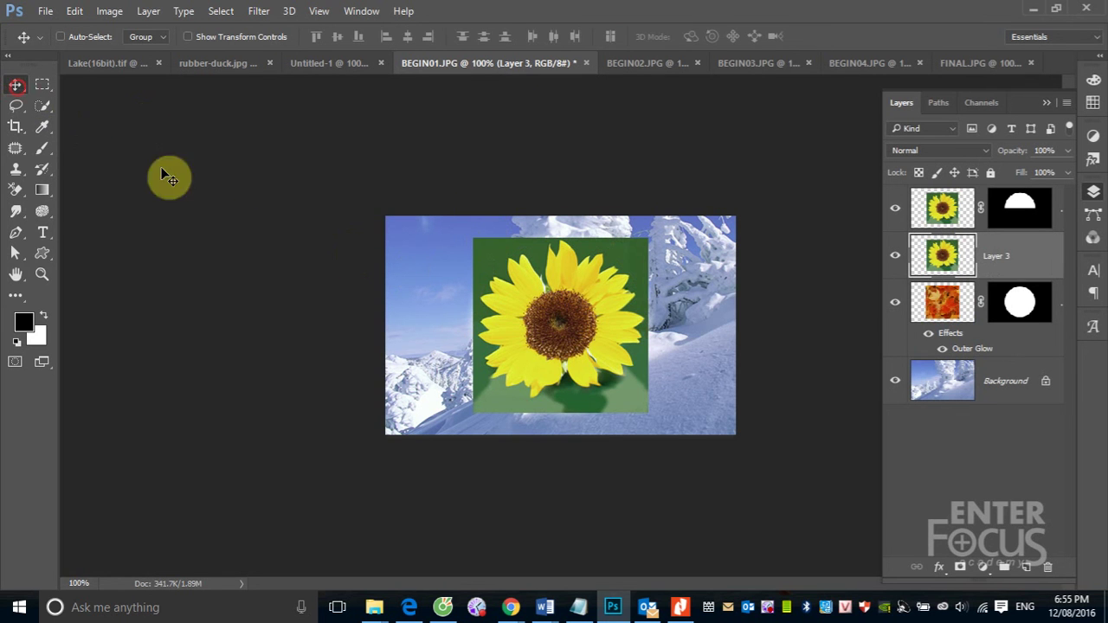
right_click(495, 309)
left_click(549, 325)
left_click_drag(578, 314, 1009, 267)
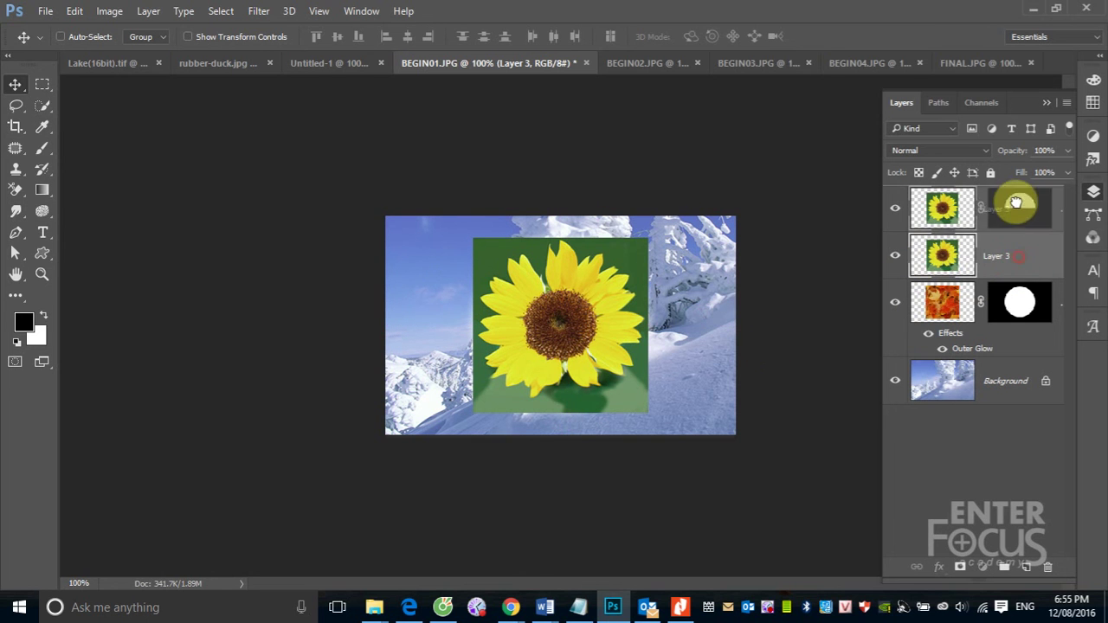
left_click_drag(1008, 267, 1019, 204)
left_click_drag(606, 340, 518, 382)
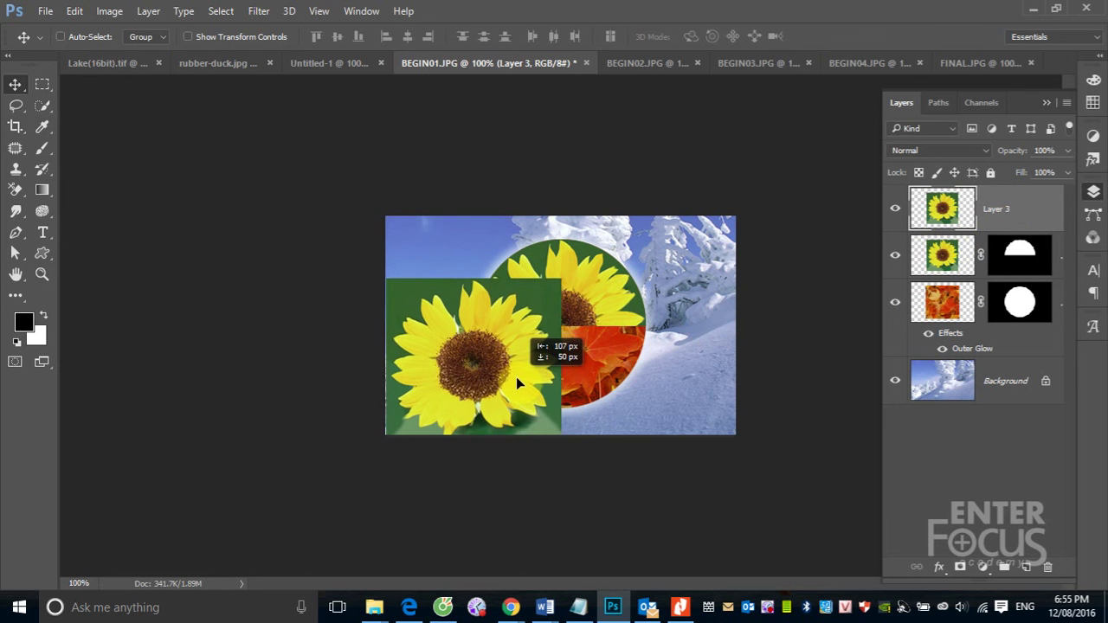
- Mask the sunflower Layer 3 with a 'SUMMER' type-mask selection at the lower left
left_click(43, 232)
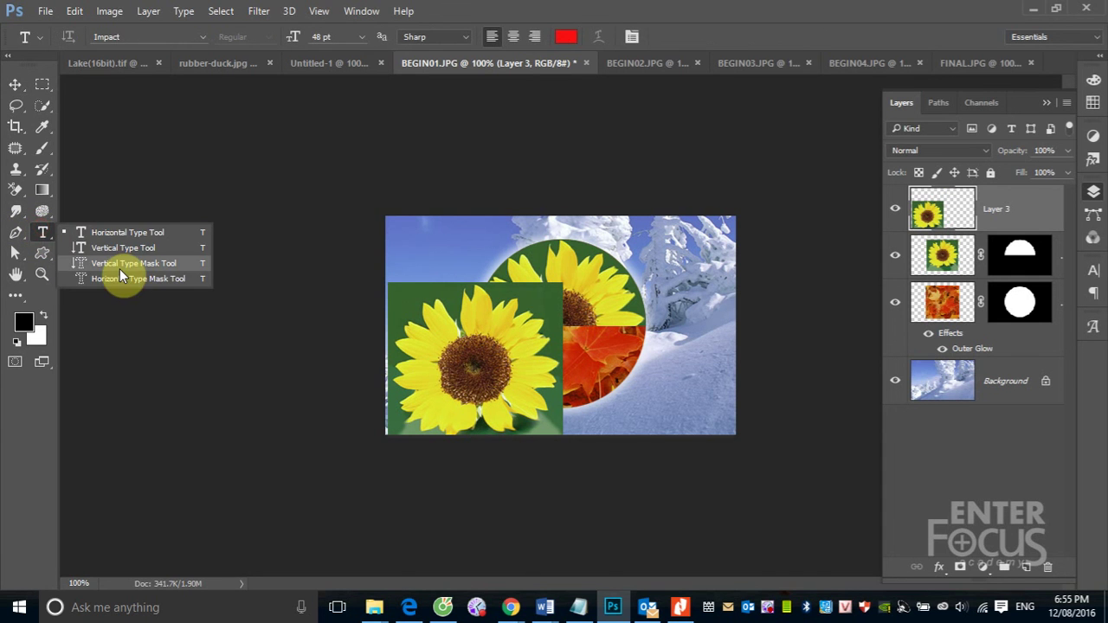
left_click(113, 279)
left_click(424, 415)
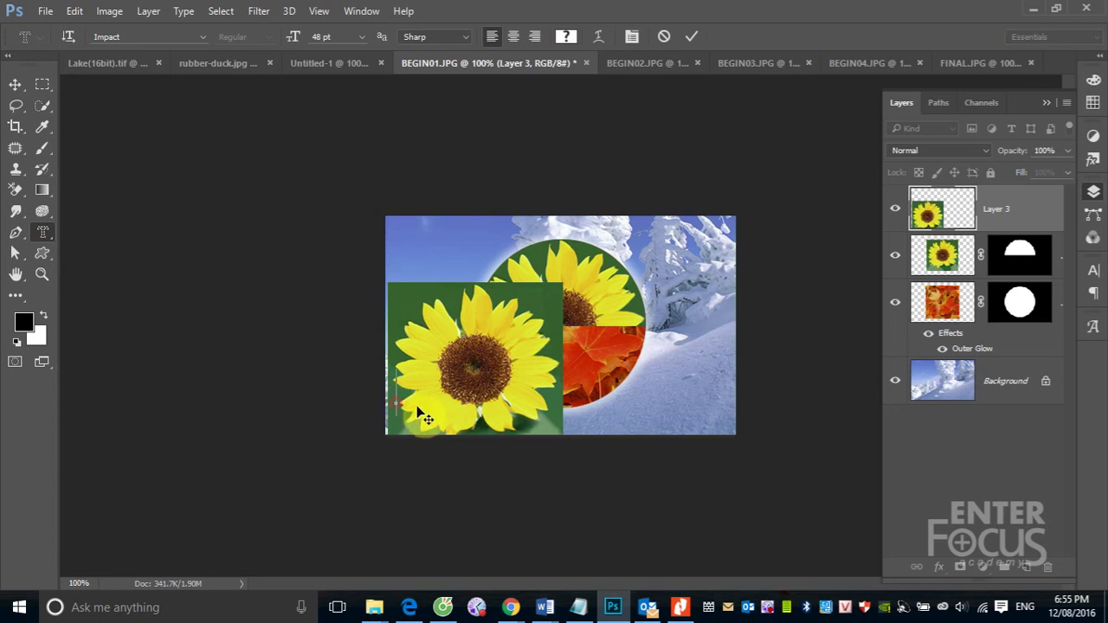
type("S")
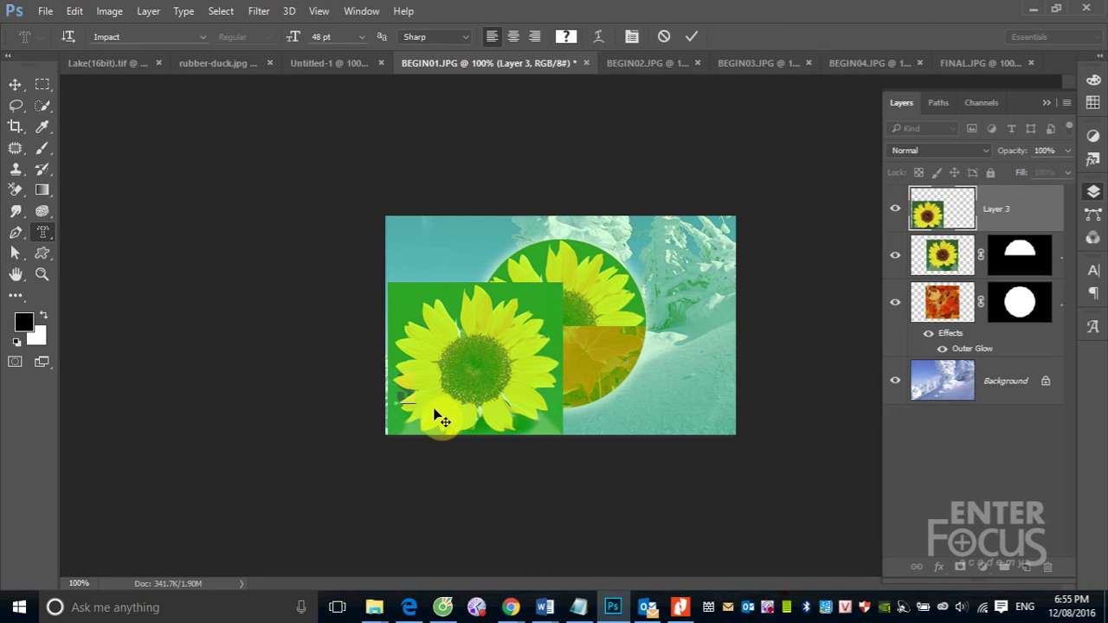
type("UMMER")
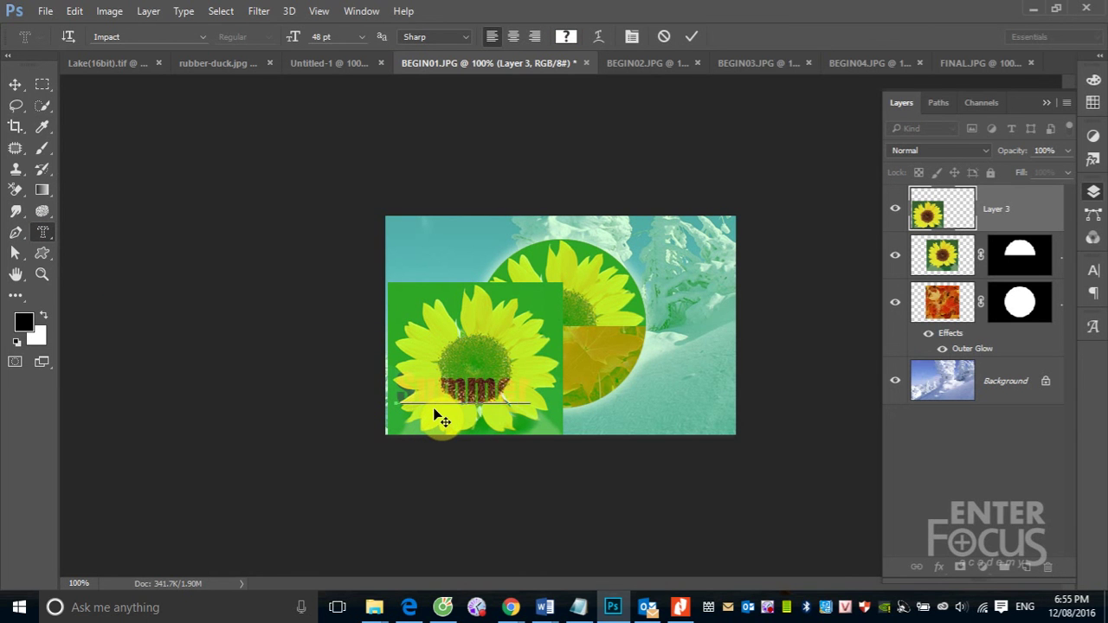
left_click(15, 85)
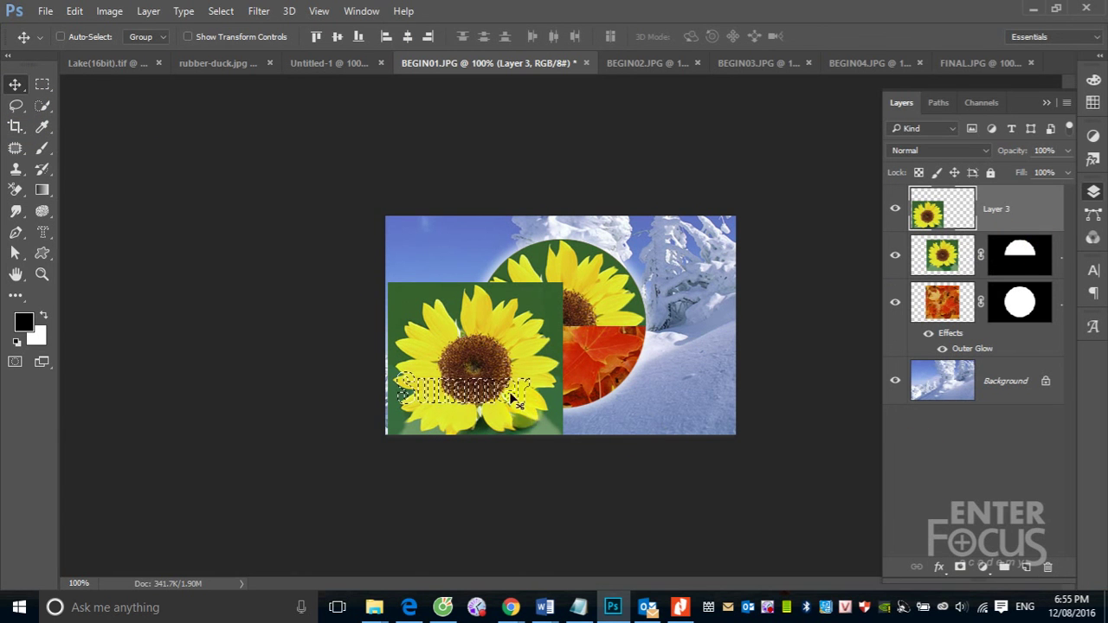
left_click(961, 567)
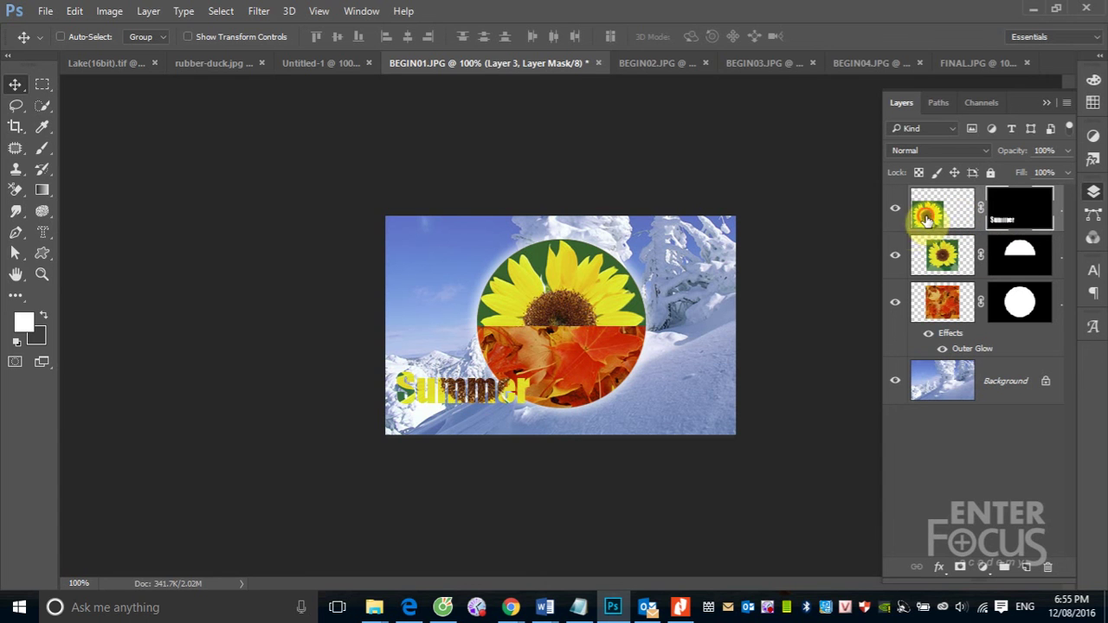
- Apply a Bevel & Emboss layer style with default settings to the sunflower Layer 3 pixels
left_click(960, 217)
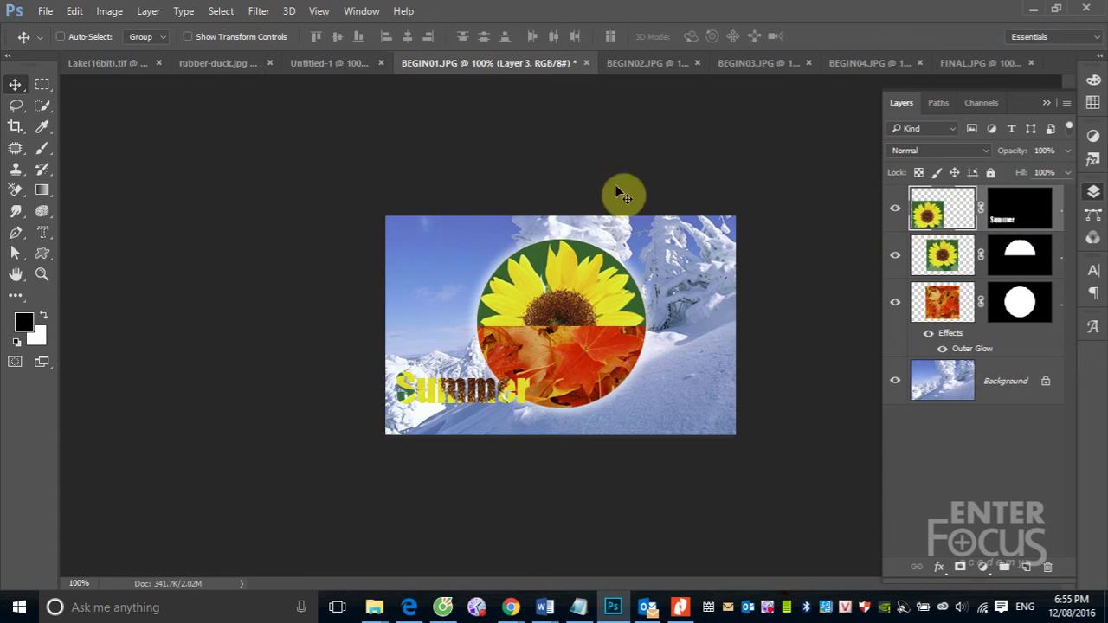
left_click(146, 10)
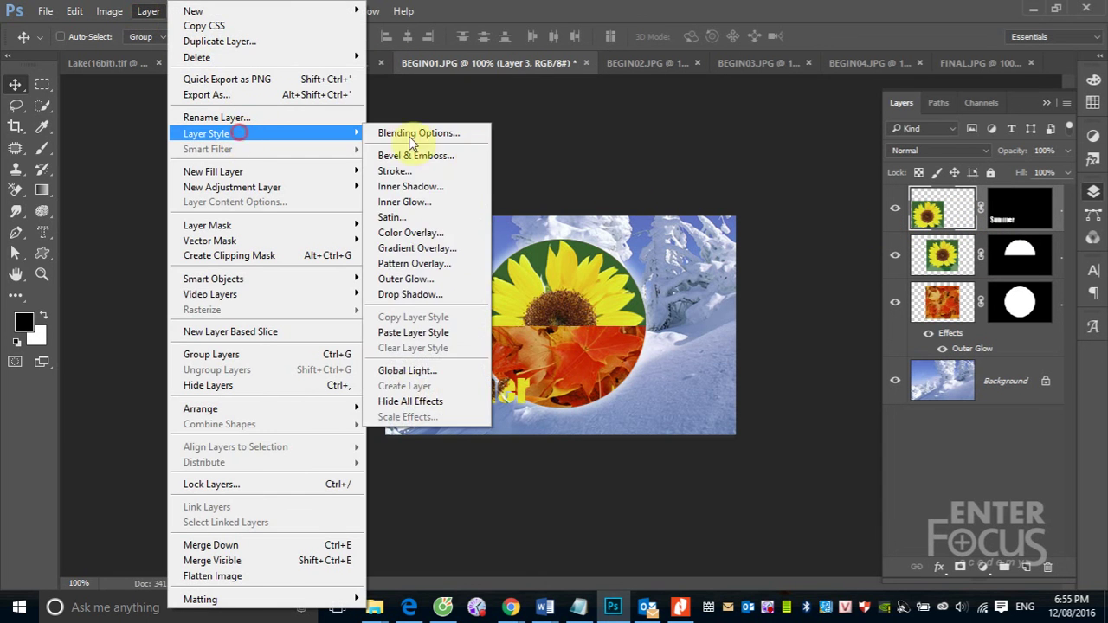
mouse_move(206, 133)
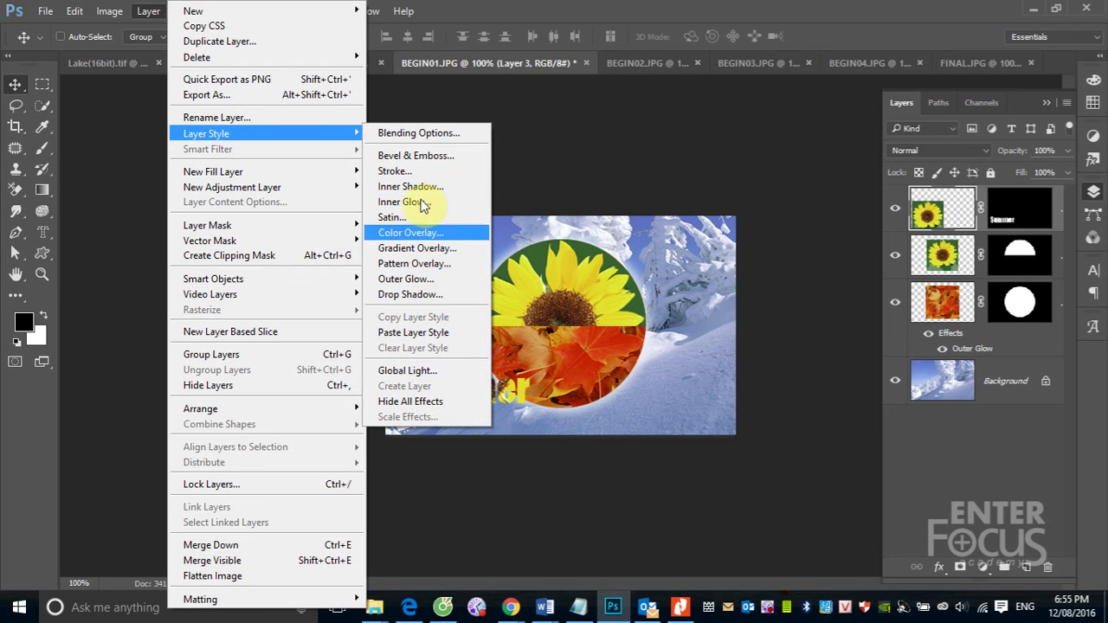
left_click(418, 157)
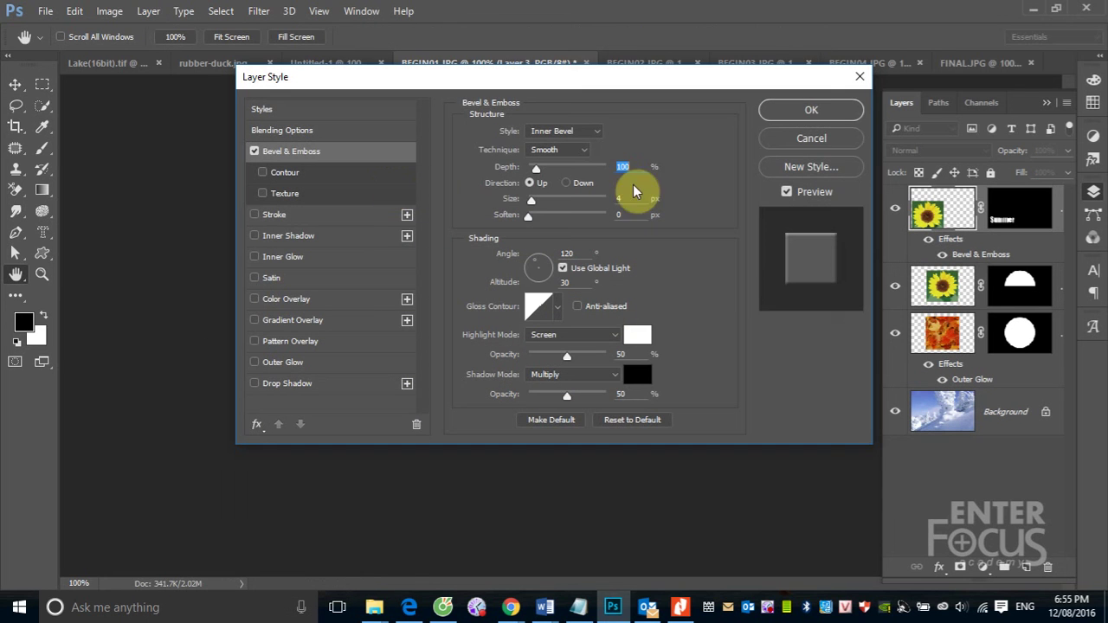
left_click(814, 114)
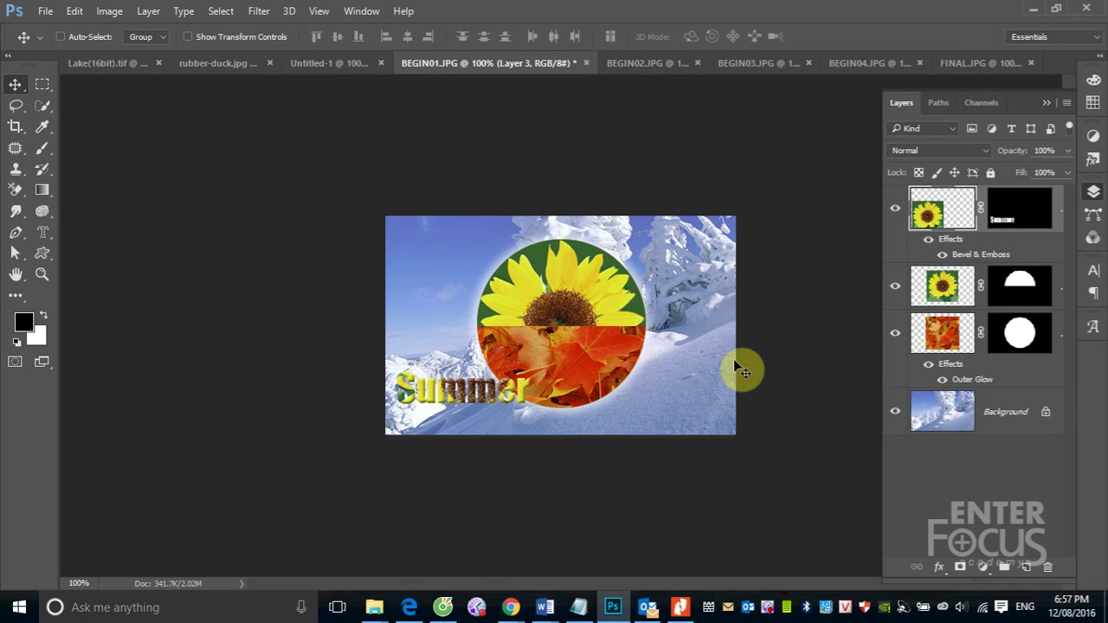
- Open BEGIN01.JPG, BEGIN02.JPG, BEGIN03.JPG and FINAL_.JPG together from BT_Photoshop > Lesson_008
left_click(44, 10)
left_click(67, 45)
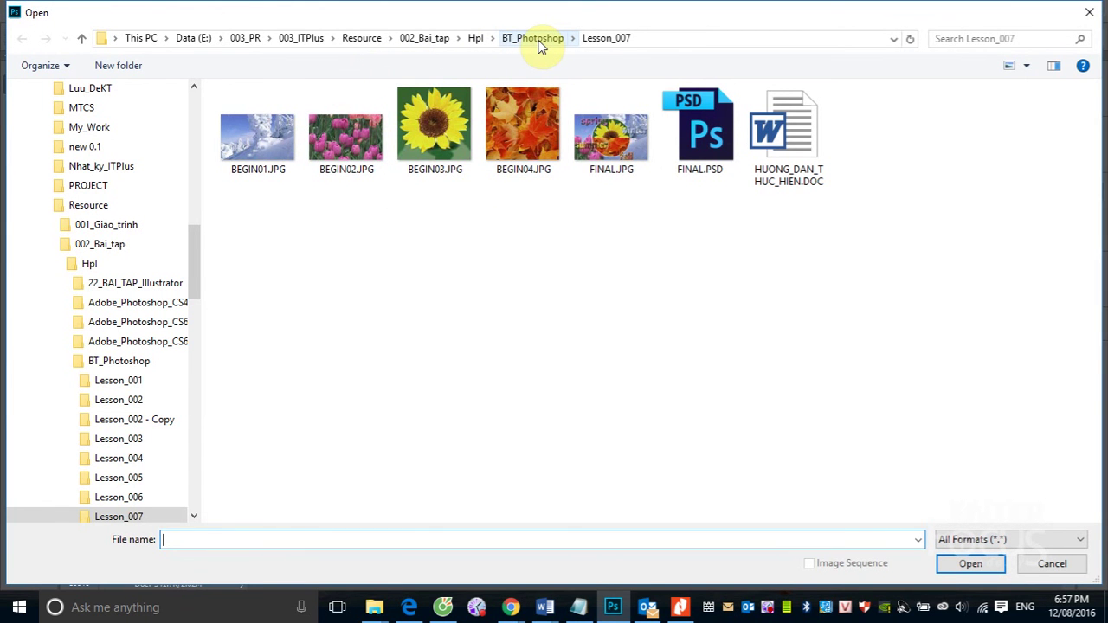
left_click(534, 39)
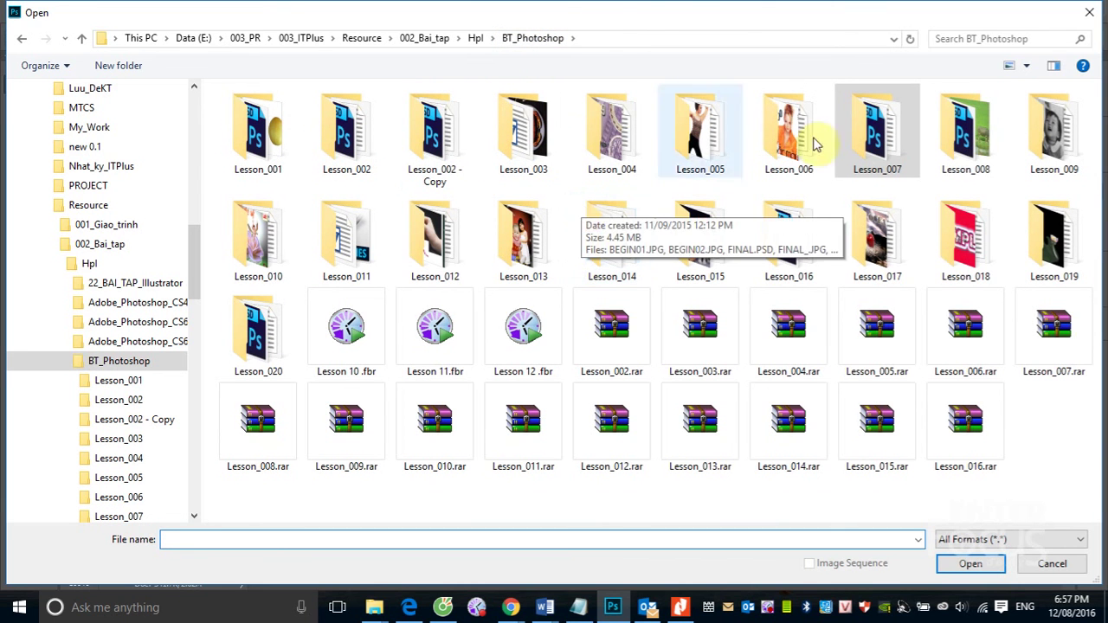
double_click(957, 144)
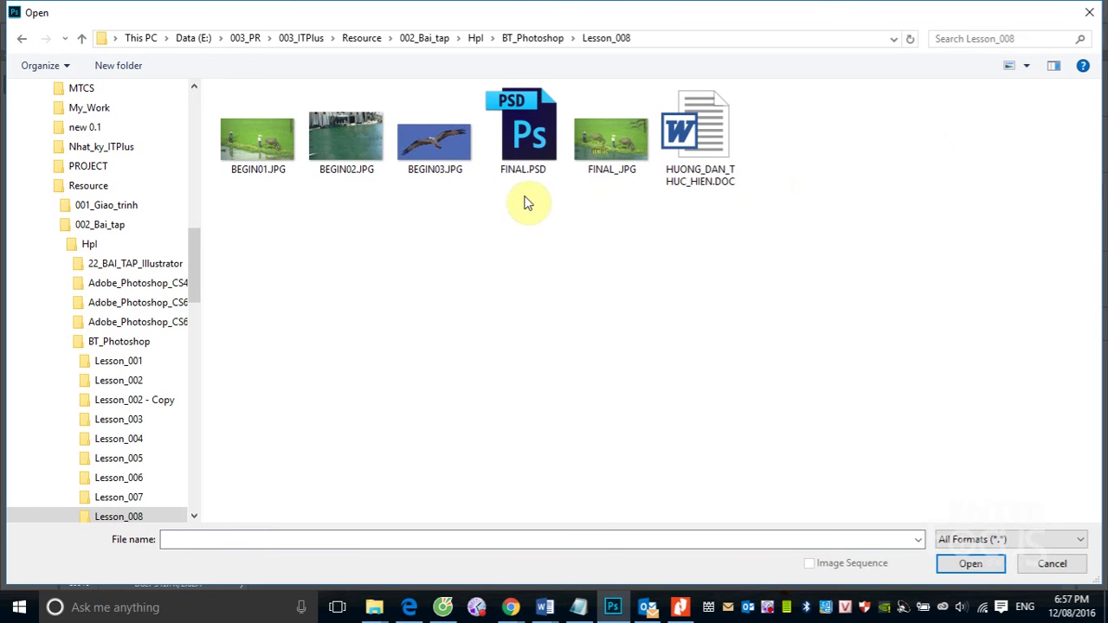
left_click(238, 143)
left_click(345, 156, "ctrl")
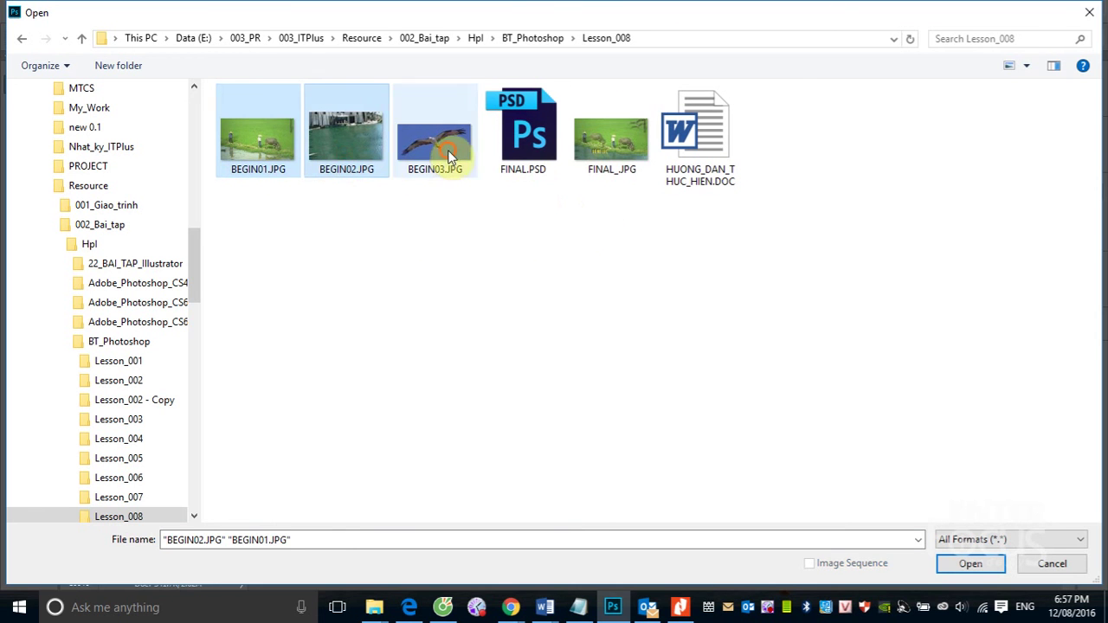
left_click(443, 160, "ctrl")
left_click(594, 156, "ctrl")
left_click(983, 570)
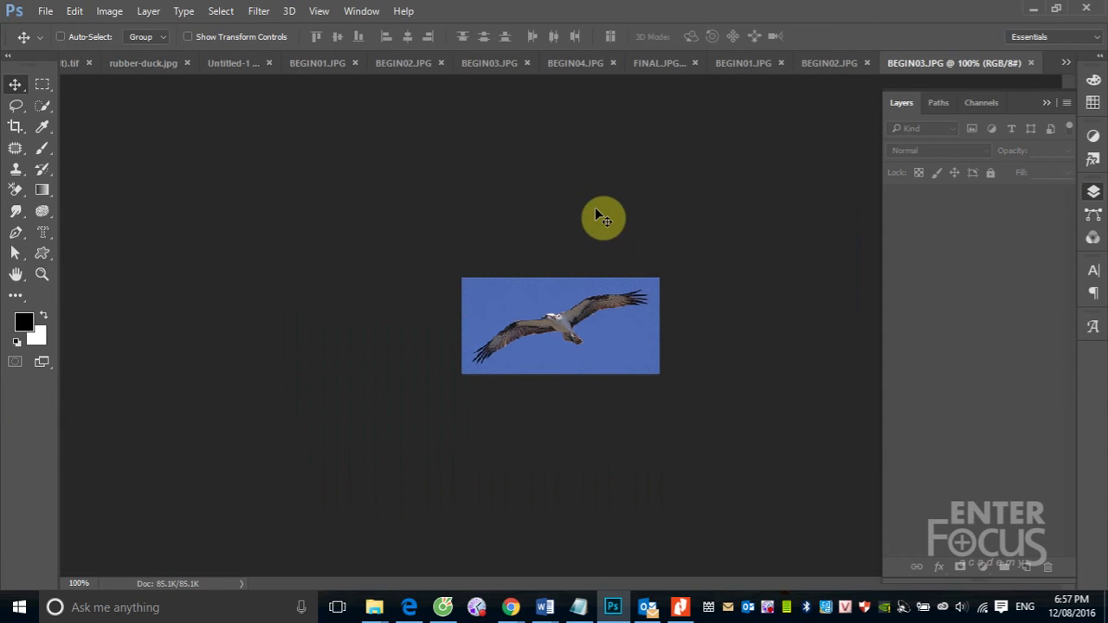
- View the rice-field, boathouse and osprey photos, ending on the FINAL_.JPG example
left_click(658, 63)
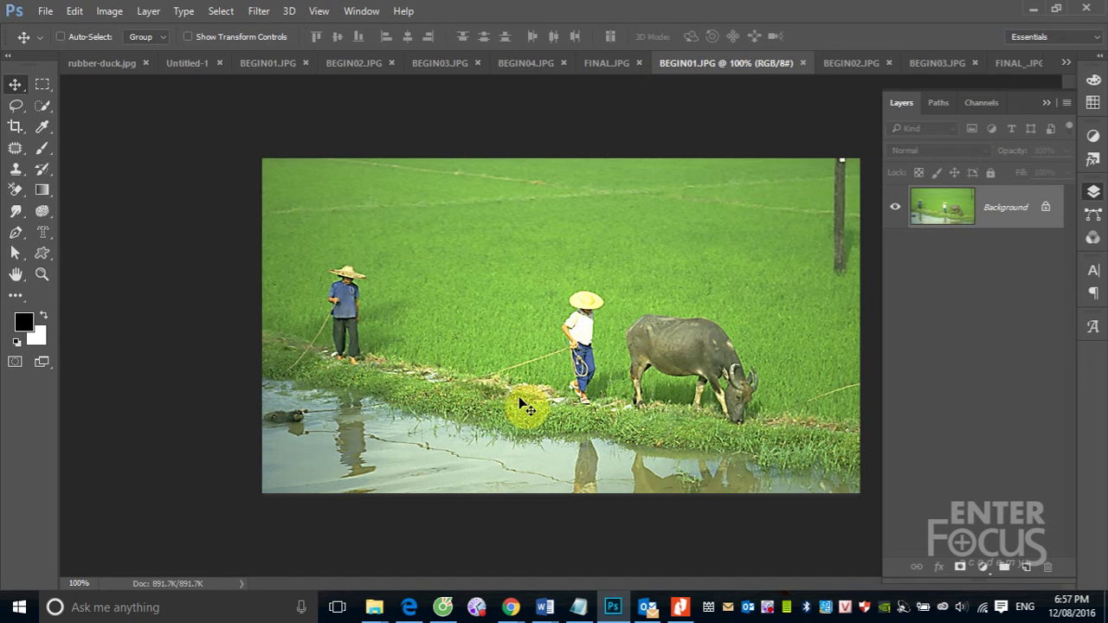
left_click(840, 62)
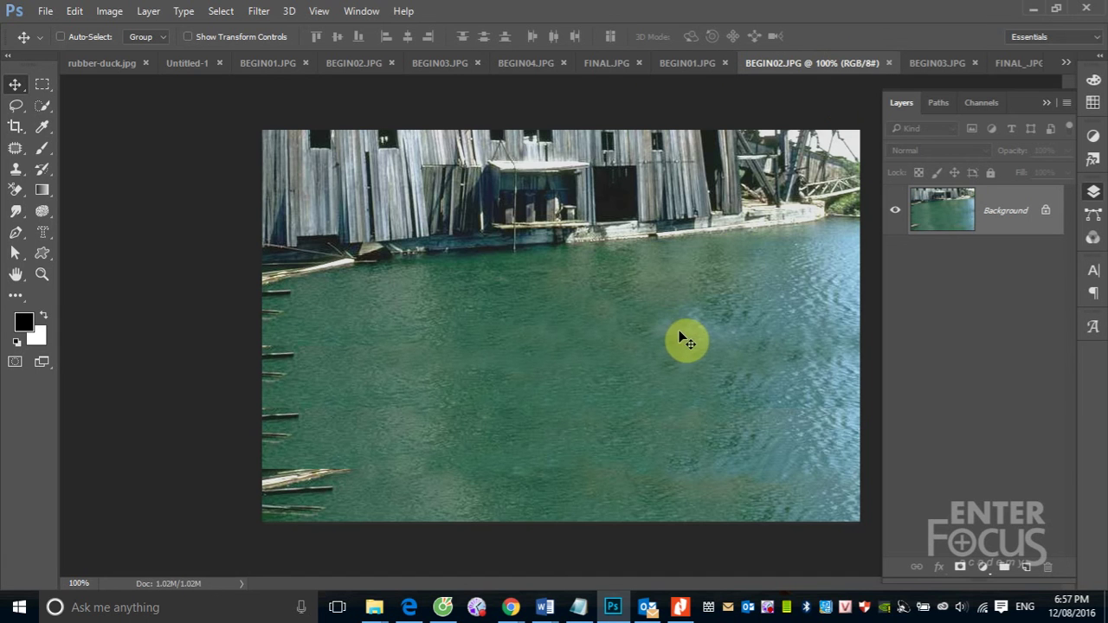
left_click(927, 61)
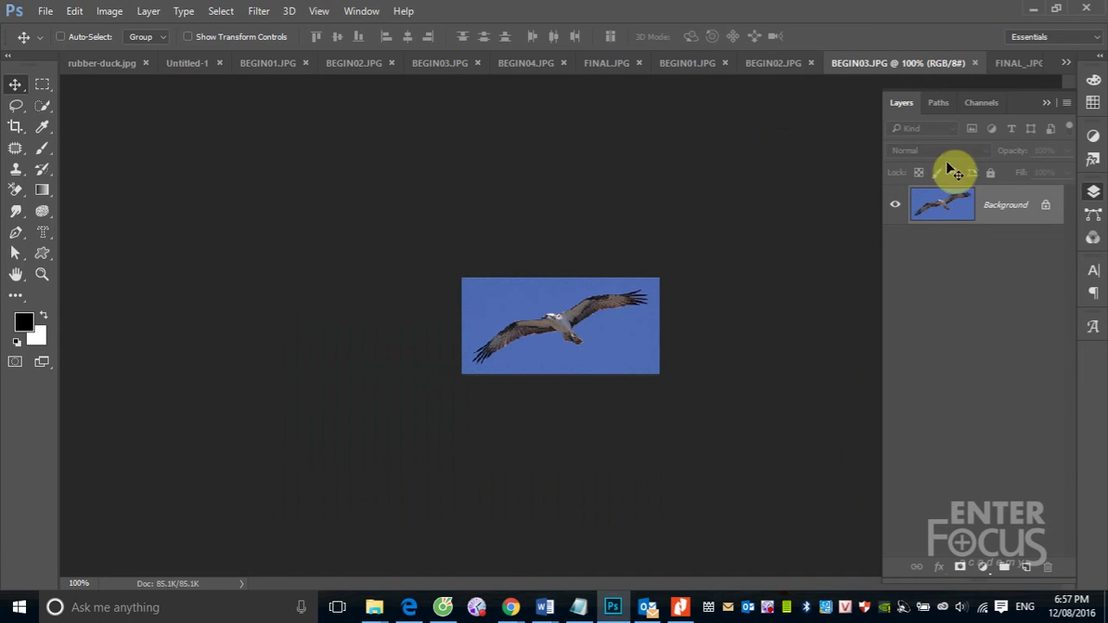
left_click(1015, 66)
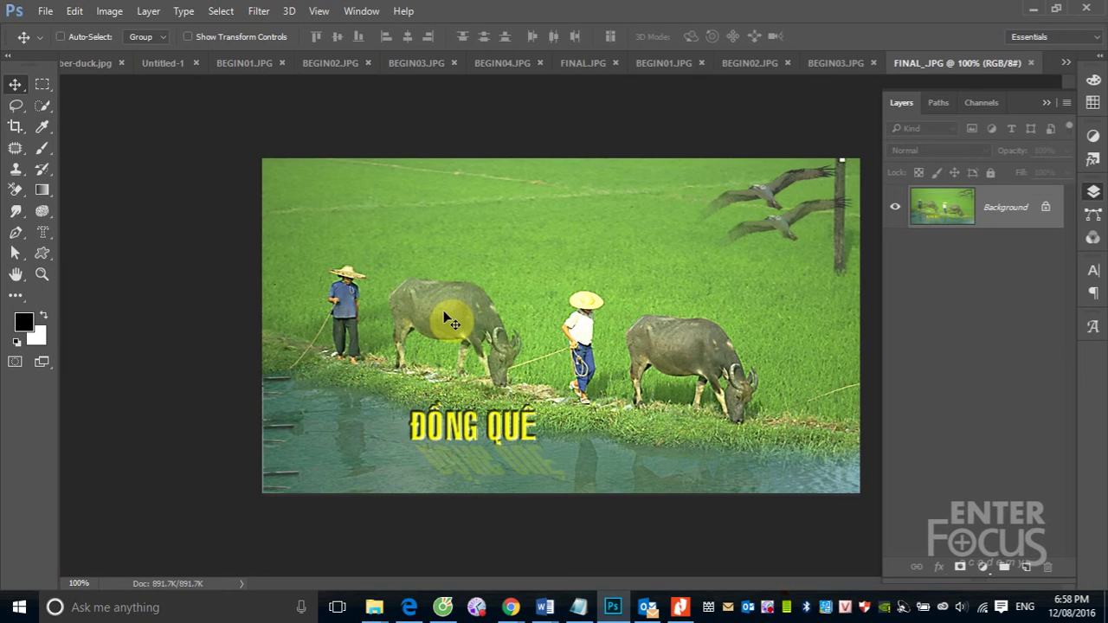
left_click(665, 62)
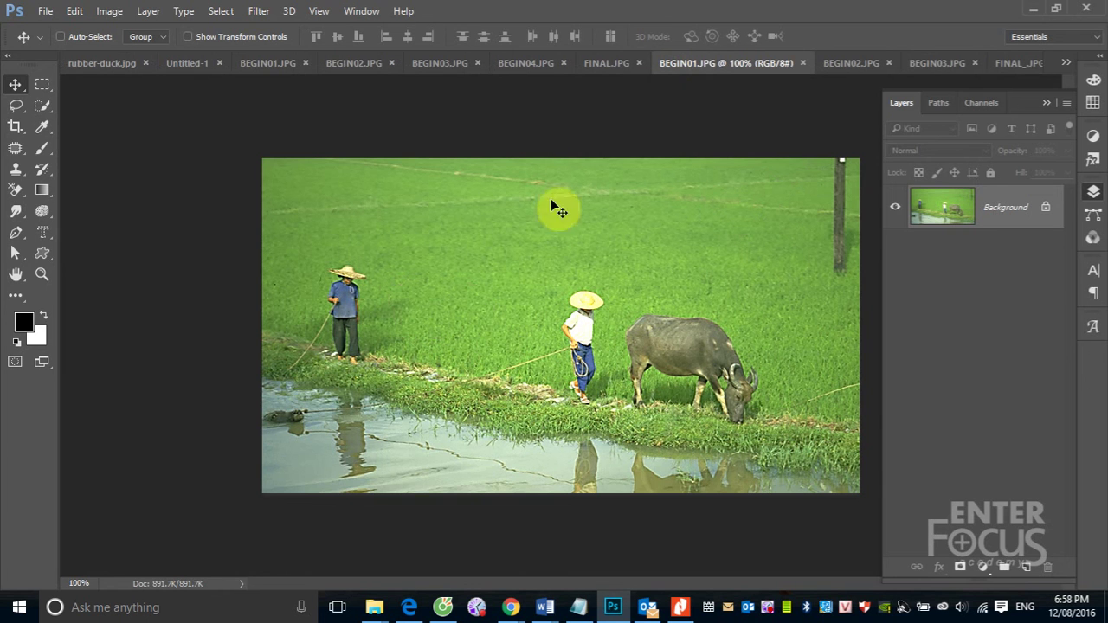
left_click(920, 62)
left_click(1020, 62)
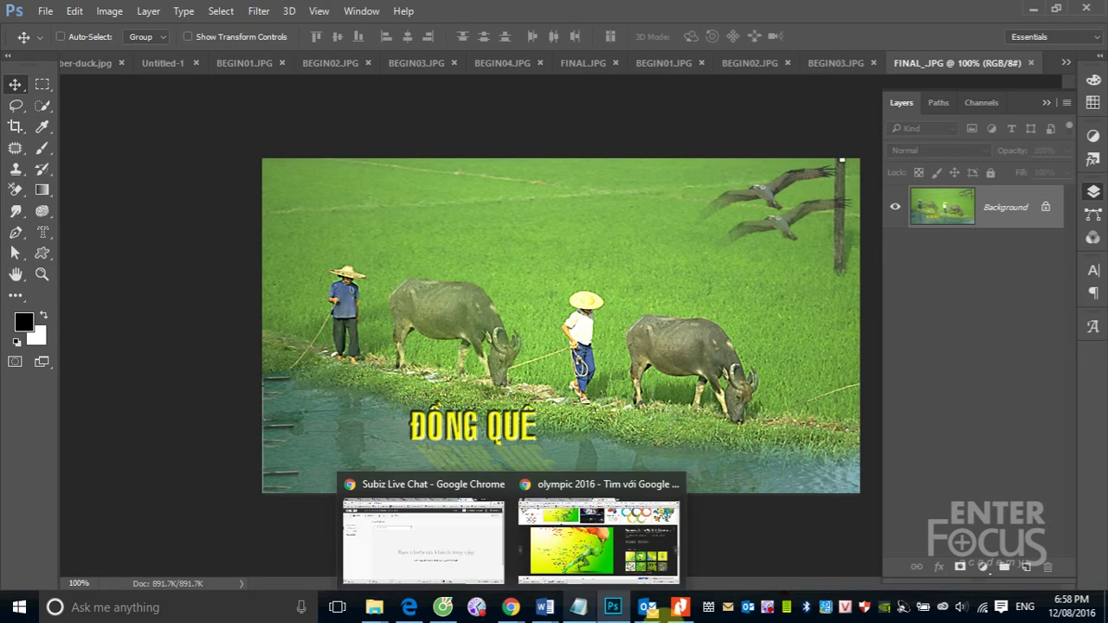
right_click(769, 608)
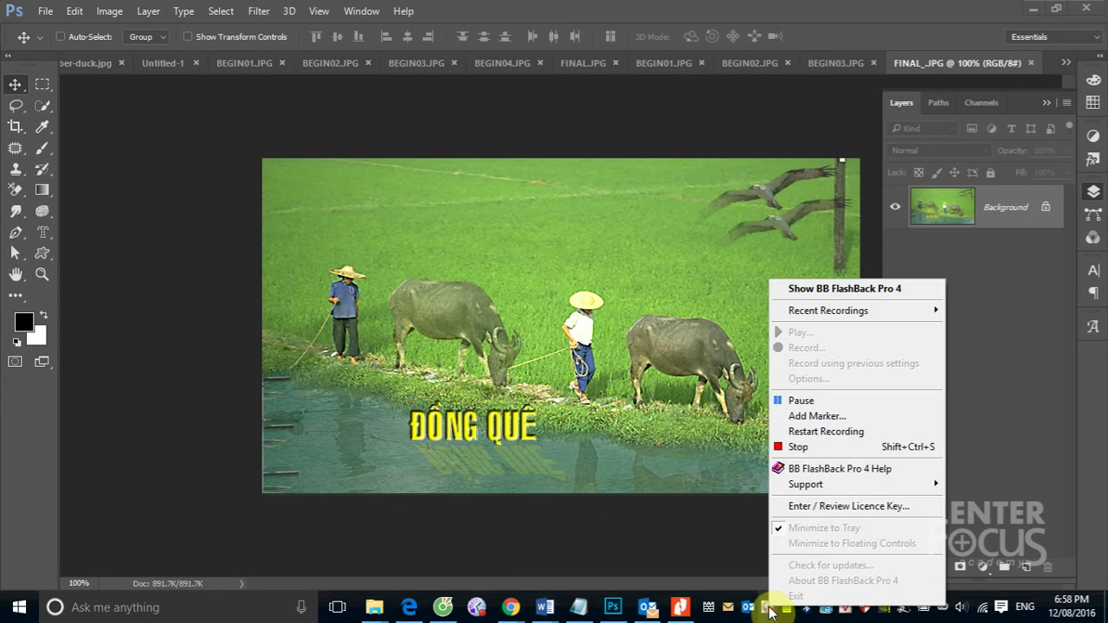